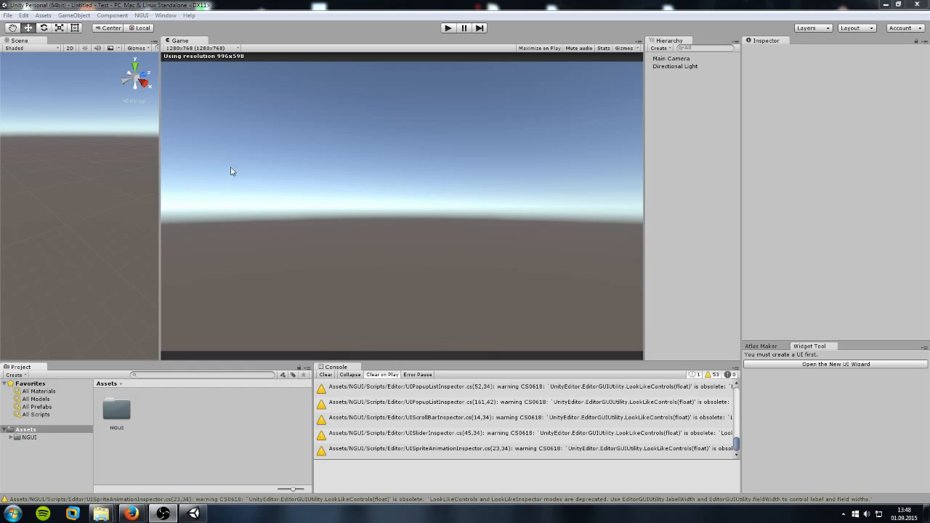
Step: Import all files of the Dogmatic - Building Placer custom .unitypackage into the project
{"action": "left_click", "coordinate": [43, 16]}
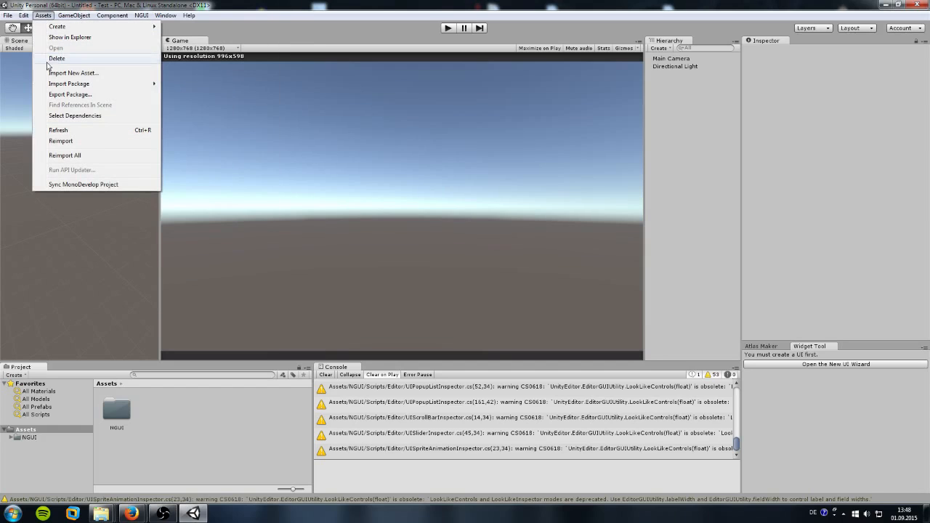
{"action": "mouse_move", "coordinate": [64, 84]}
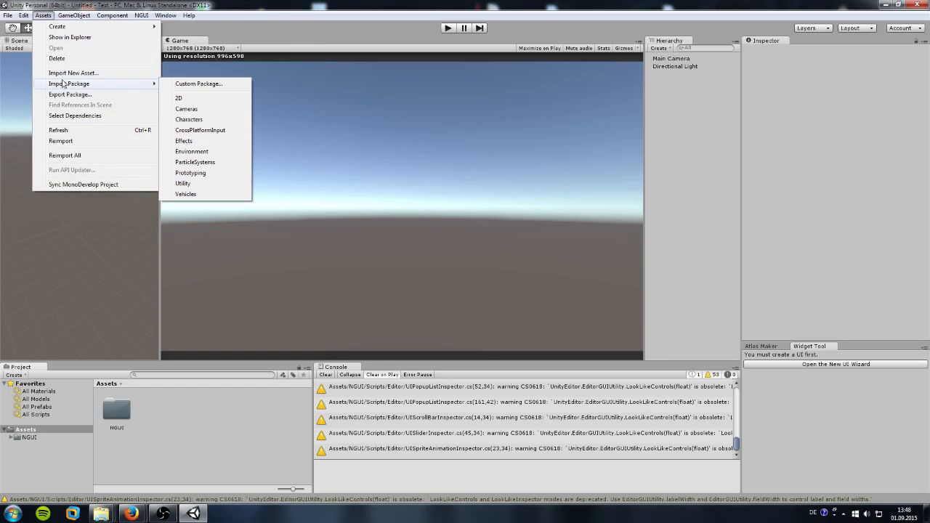
{"action": "left_click", "coordinate": [195, 84]}
{"action": "double_click", "coordinate": [190, 131]}
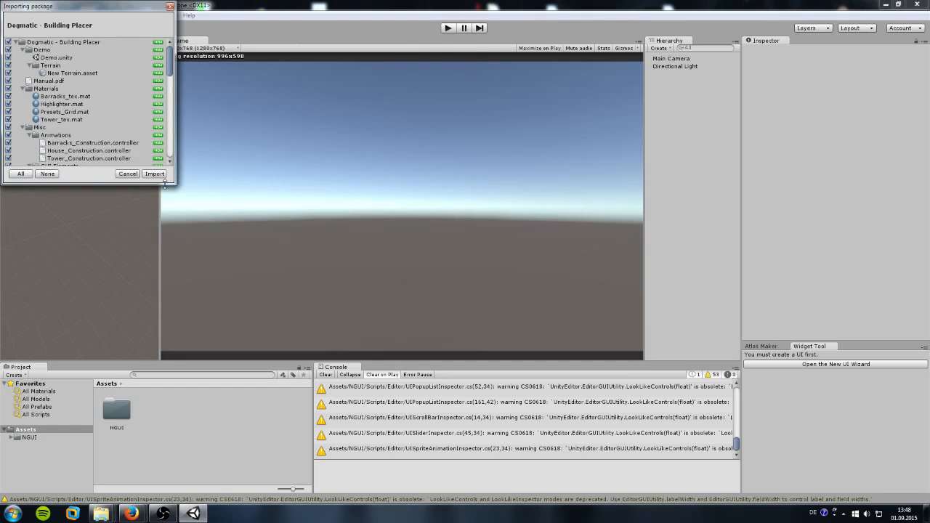
{"action": "left_click", "coordinate": [156, 175]}
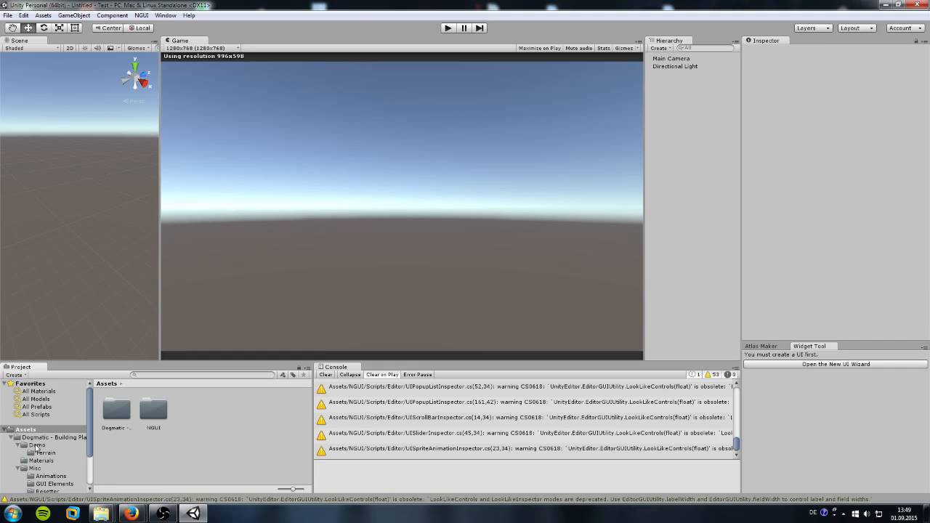
Step: Open the Demo scene from the Dogmatic - Building Placer Demo folder
{"action": "double_click", "coordinate": [115, 415]}
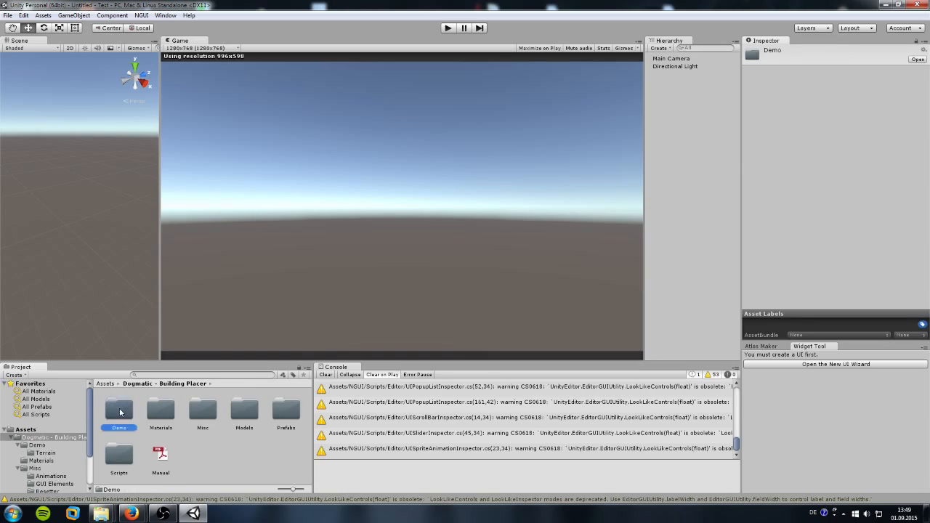
{"action": "double_click", "coordinate": [120, 412]}
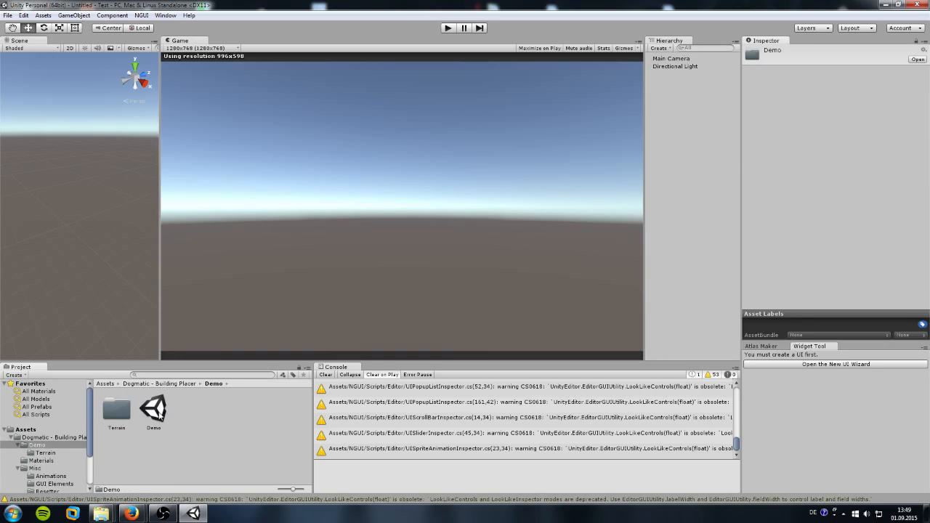
{"action": "double_click", "coordinate": [154, 409]}
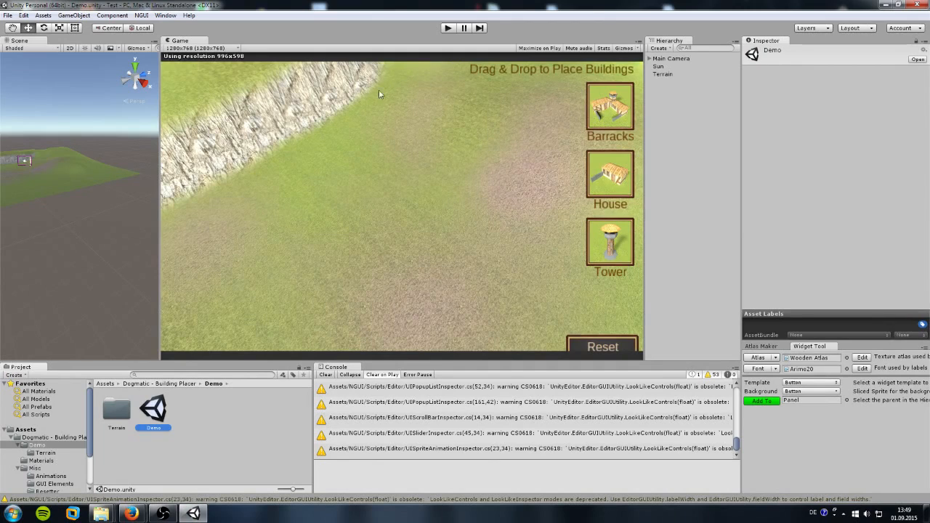
Step: Run the demo and drag a Barracks, a House and a Tower onto the terrain
{"action": "left_click", "coordinate": [447, 28]}
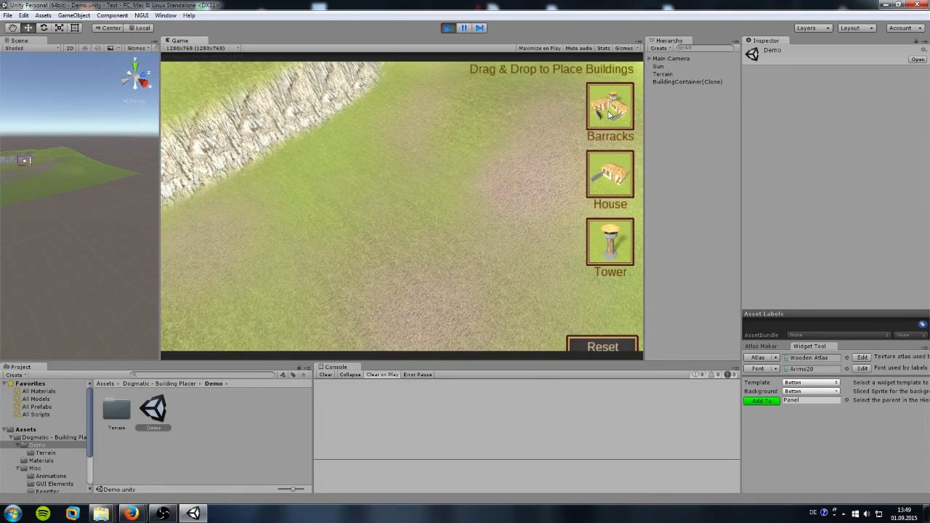
{"action": "mouse_move", "coordinate": [609, 114]}
{"action": "left_mouse_down"}
{"action": "mouse_move", "coordinate": [356, 178]}
{"action": "mouse_move", "coordinate": [292, 182]}
{"action": "left_mouse_up"}
{"action": "left_click_drag", "start_coordinate": [609, 175], "coordinate": [416, 147]}
{"action": "left_click_drag", "start_coordinate": [627, 231], "coordinate": [434, 147]}
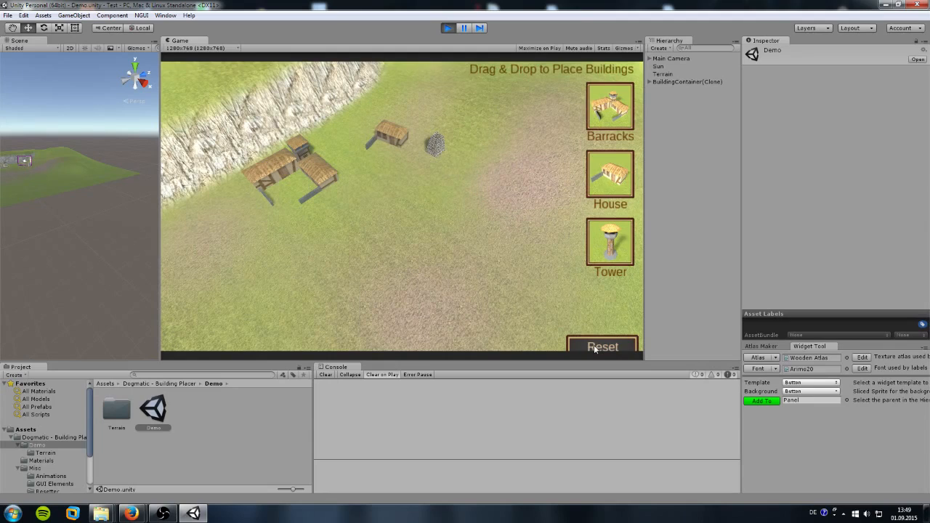
Step: Stop play mode and start a new empty scene
{"action": "left_click", "coordinate": [448, 28]}
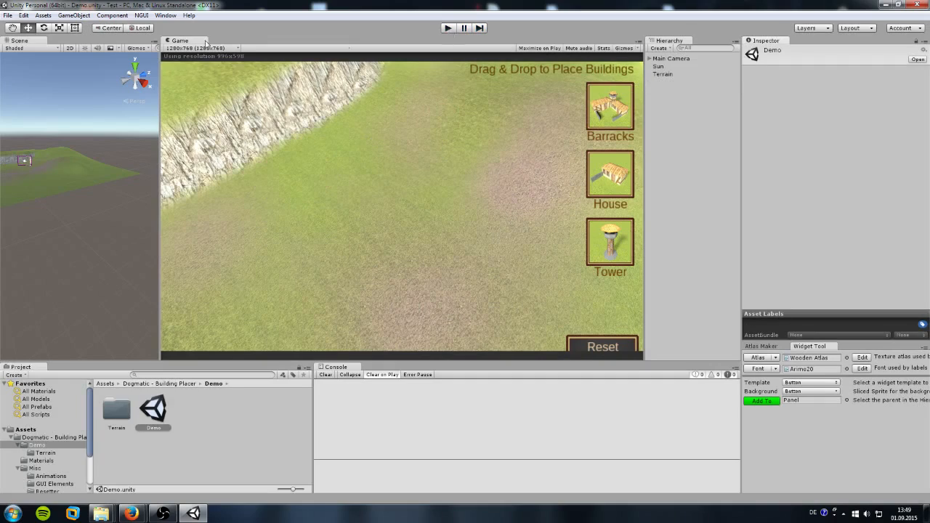
{"action": "left_click", "coordinate": [8, 15]}
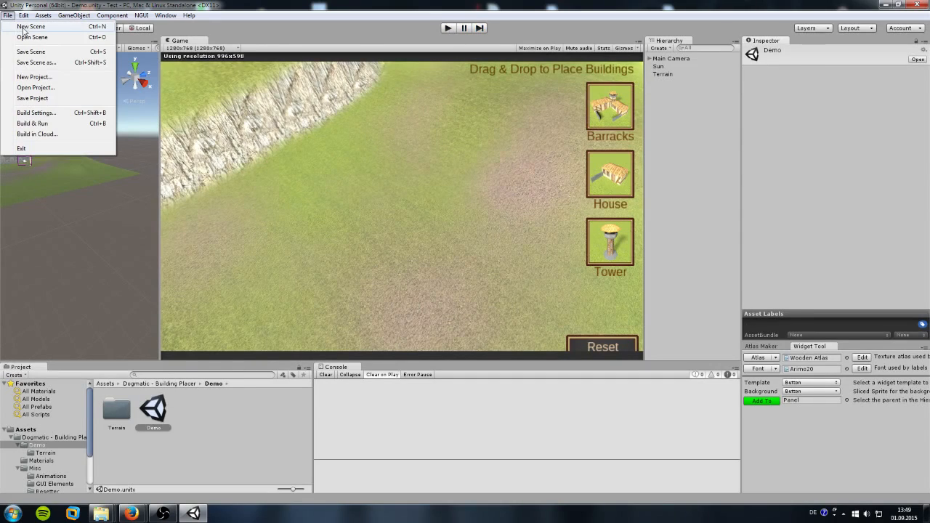
{"action": "left_click", "coordinate": [24, 27]}
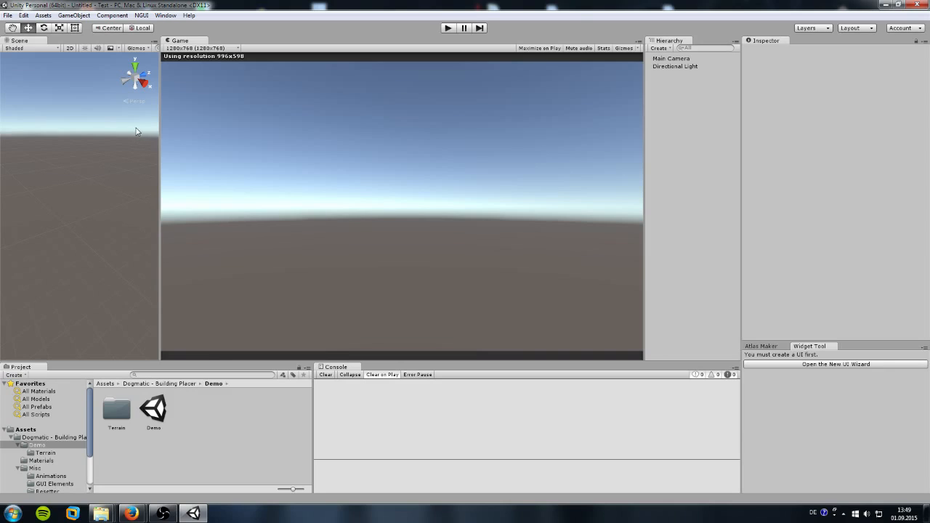
Step: Add a Terrain and widen the Scene view while shrinking the Game view
{"action": "left_click", "coordinate": [87, 15]}
{"action": "mouse_move", "coordinate": [139, 48]}
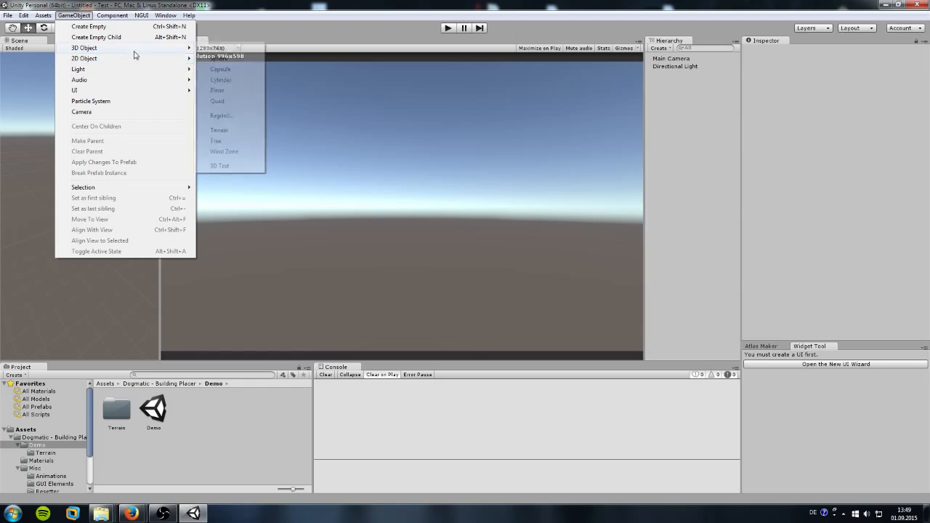
{"action": "left_click", "coordinate": [231, 131]}
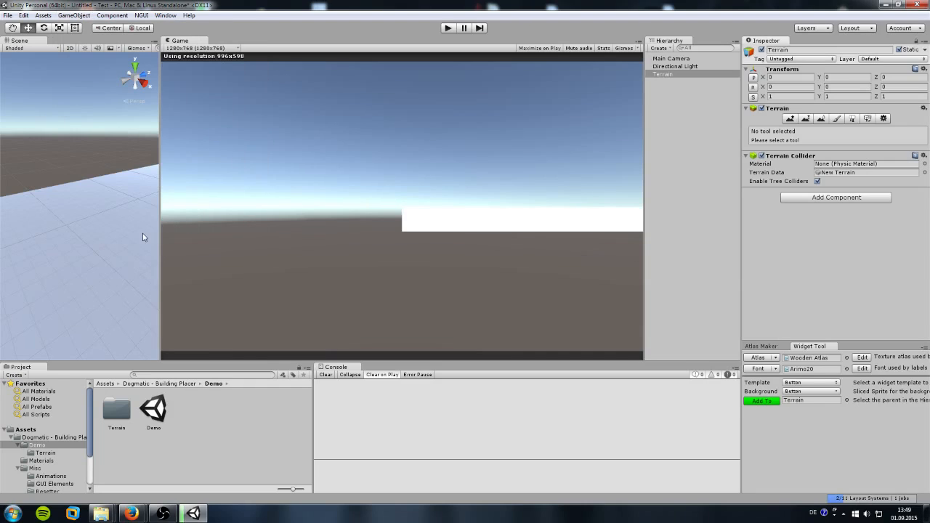
{"action": "left_click_drag", "start_coordinate": [161, 251], "coordinate": [587, 272]}
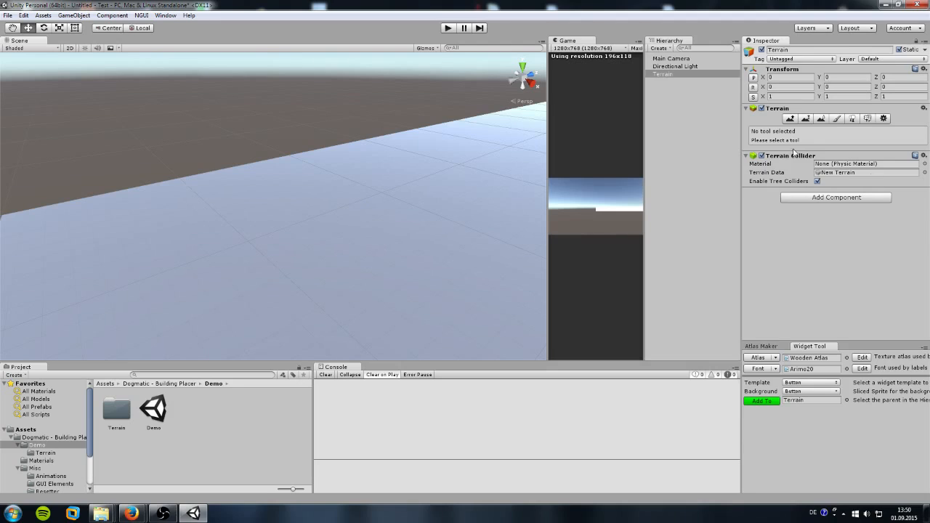
Step: Add a Plane and raise it to height 4.27
{"action": "left_click", "coordinate": [74, 15]}
{"action": "mouse_move", "coordinate": [113, 48]}
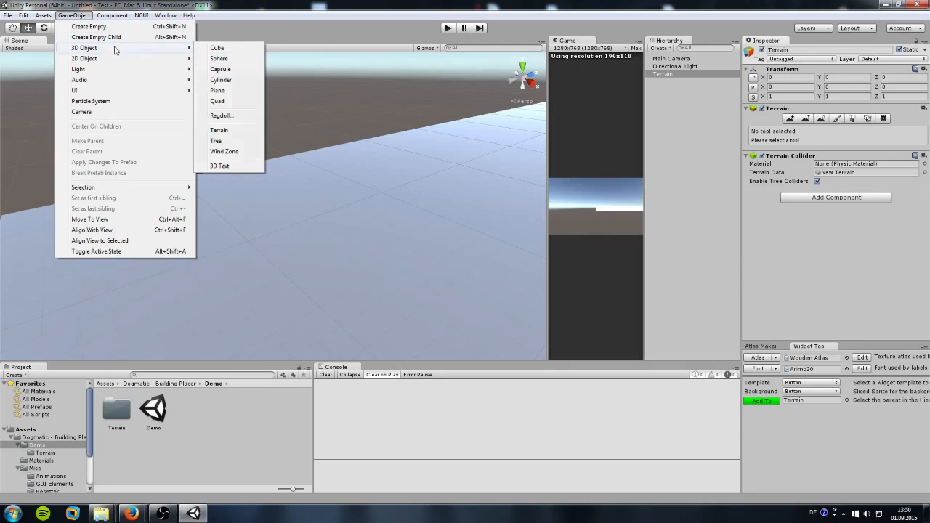
{"action": "left_click", "coordinate": [226, 91]}
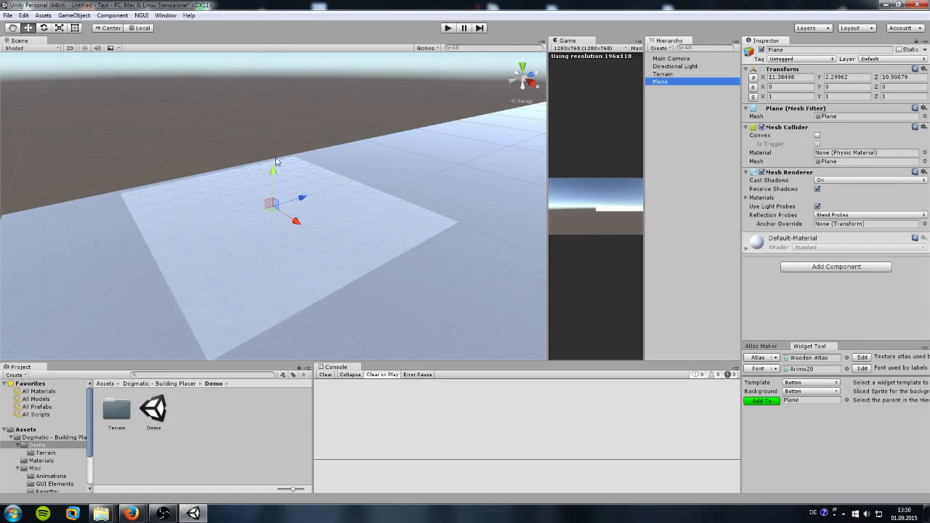
{"action": "left_click_drag", "start_coordinate": [274, 172], "coordinate": [274, 130]}
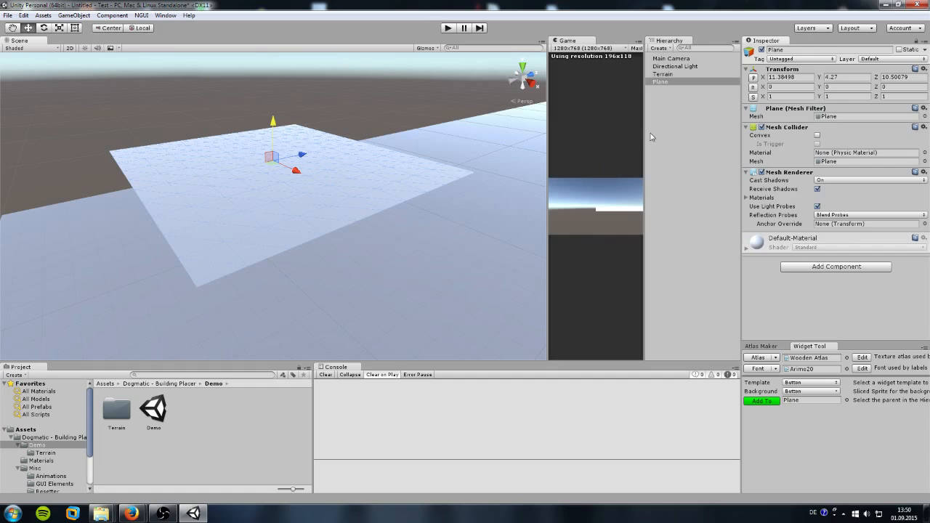
Step: Delete the Plane and the Terrain, leaving only camera and light
{"action": "left_click", "coordinate": [660, 82]}
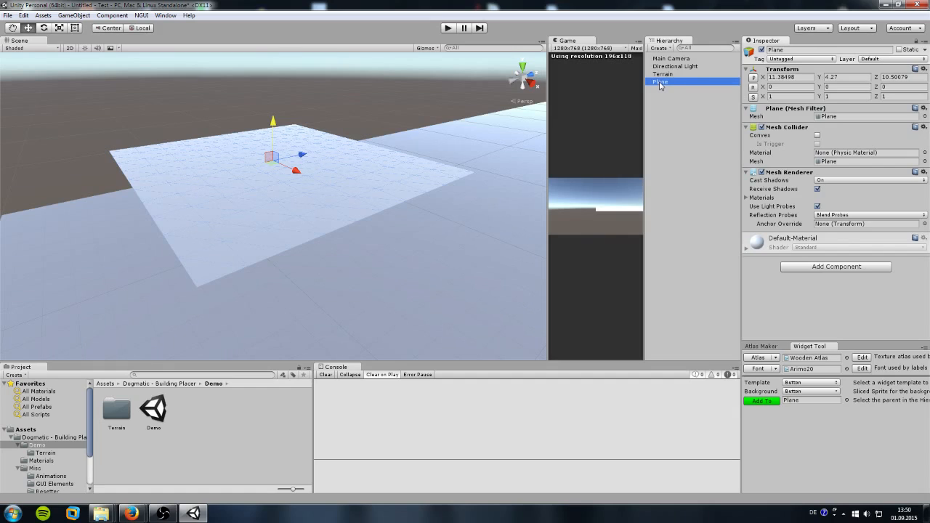
{"action": "key", "text": "Delete"}
{"action": "left_click", "coordinate": [665, 74]}
{"action": "key", "text": "Delete"}
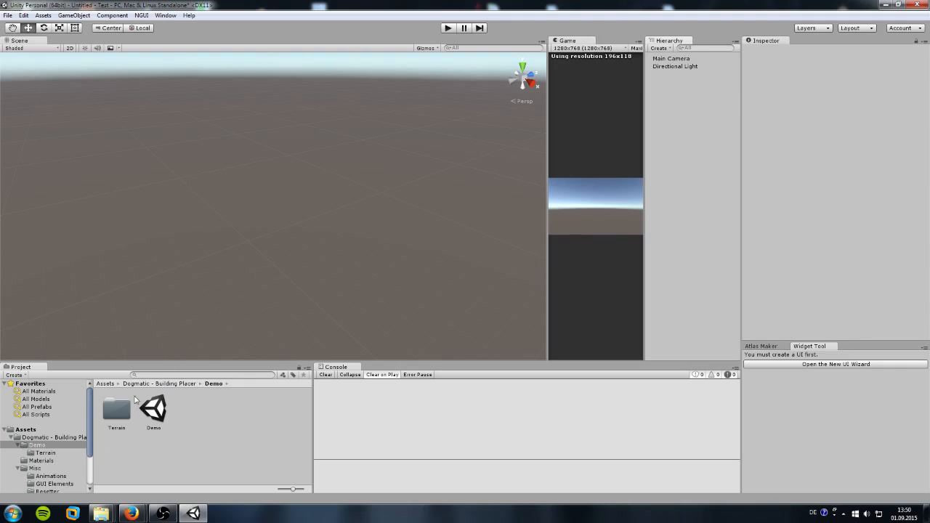
Step: Drag the Demo Terrain folder's New Terrain asset into the scene, then re-widen the Game view
{"action": "double_click", "coordinate": [114, 412]}
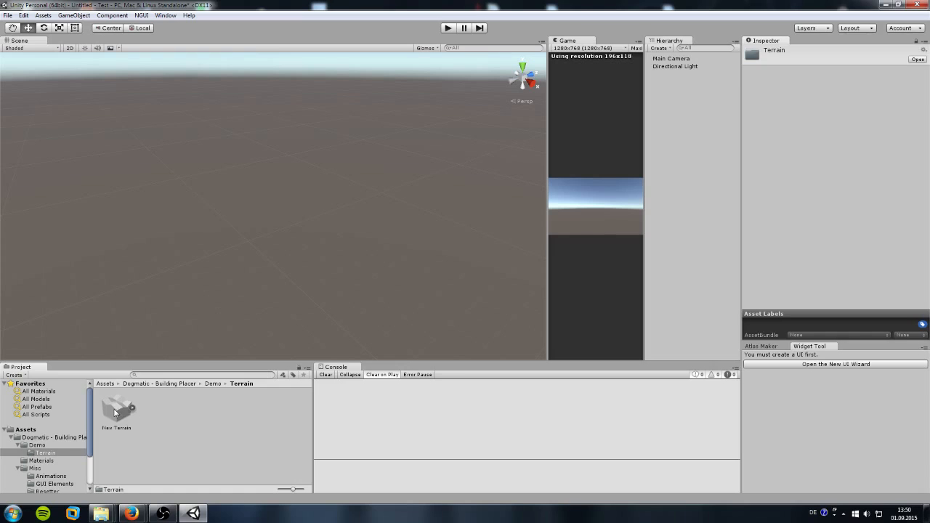
{"action": "left_click_drag", "start_coordinate": [116, 411], "coordinate": [273, 252]}
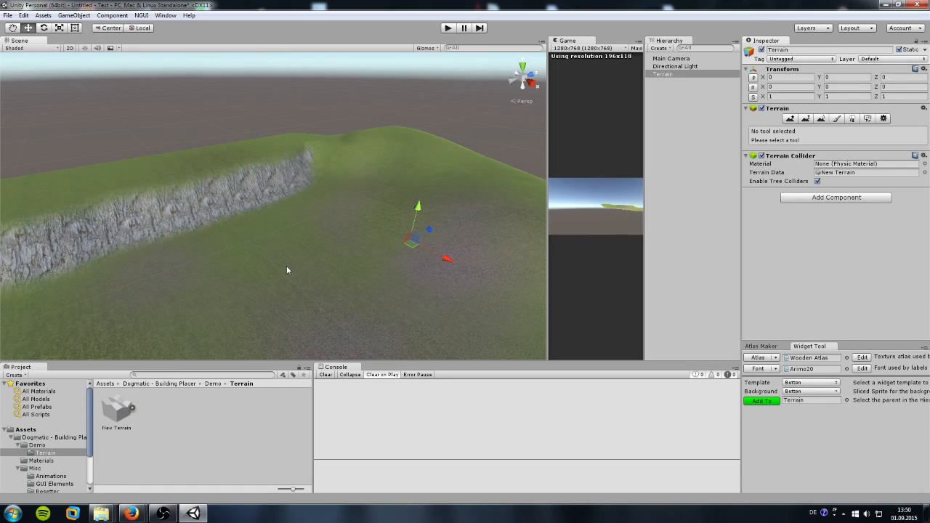
{"action": "middle_click_drag", "start_coordinate": [286, 269], "coordinate": [306, 235]}
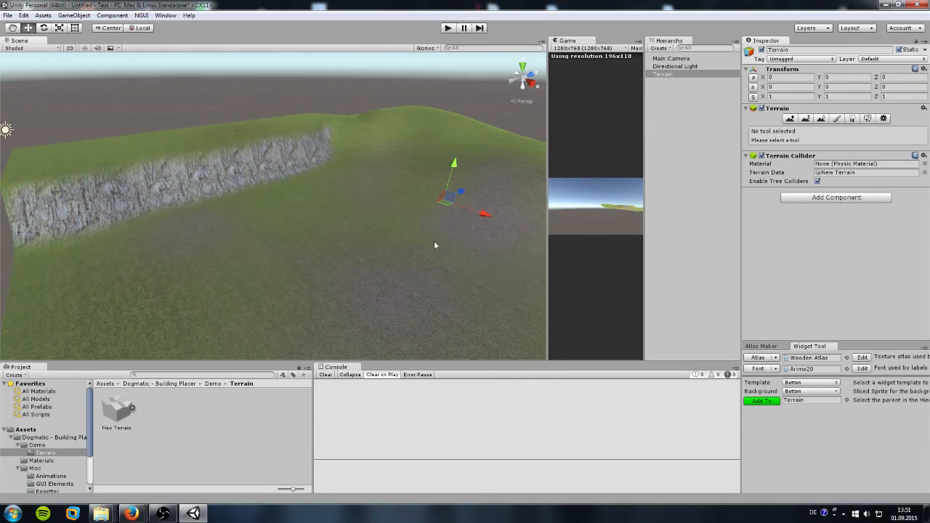
{"action": "left_click_drag", "start_coordinate": [548, 223], "coordinate": [114, 259]}
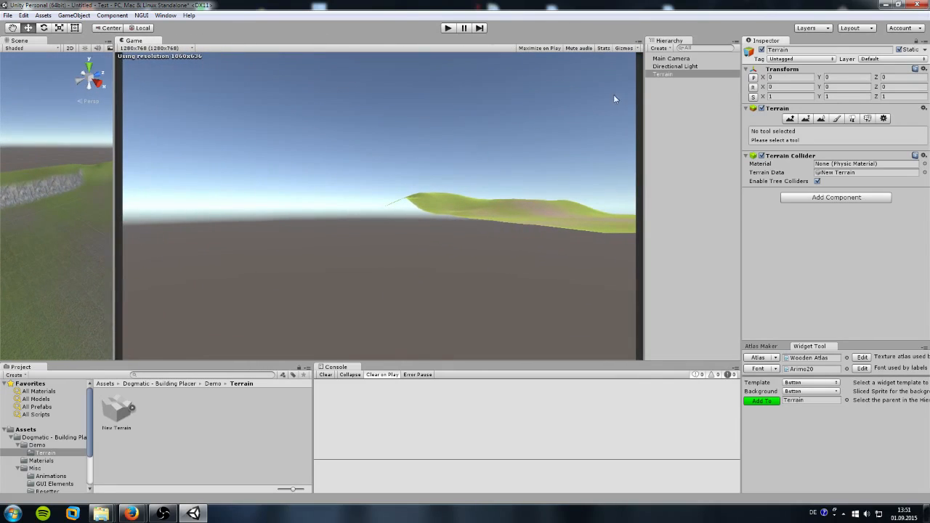
Step: Set the Main Camera's Y position to 7 and X rotation to 55
{"action": "left_click", "coordinate": [667, 58]}
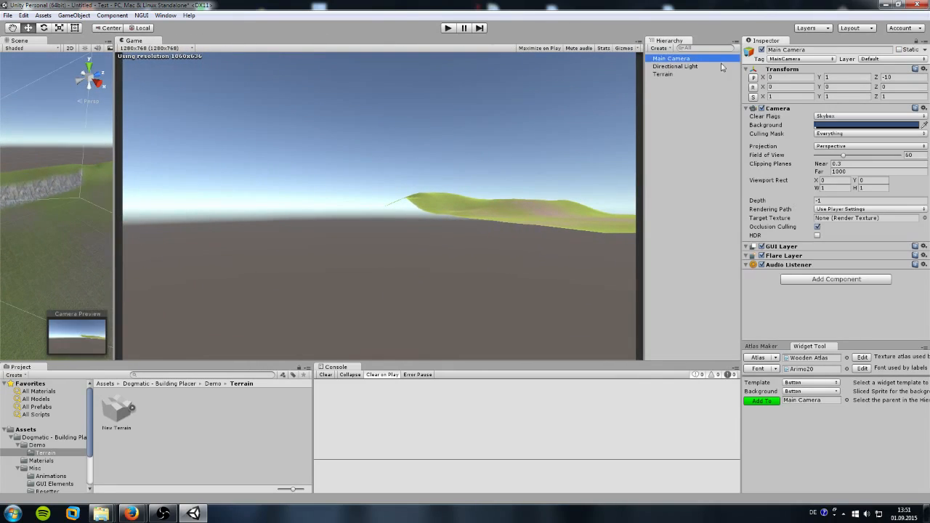
{"action": "left_click", "coordinate": [839, 77]}
{"action": "type", "text": "7"}
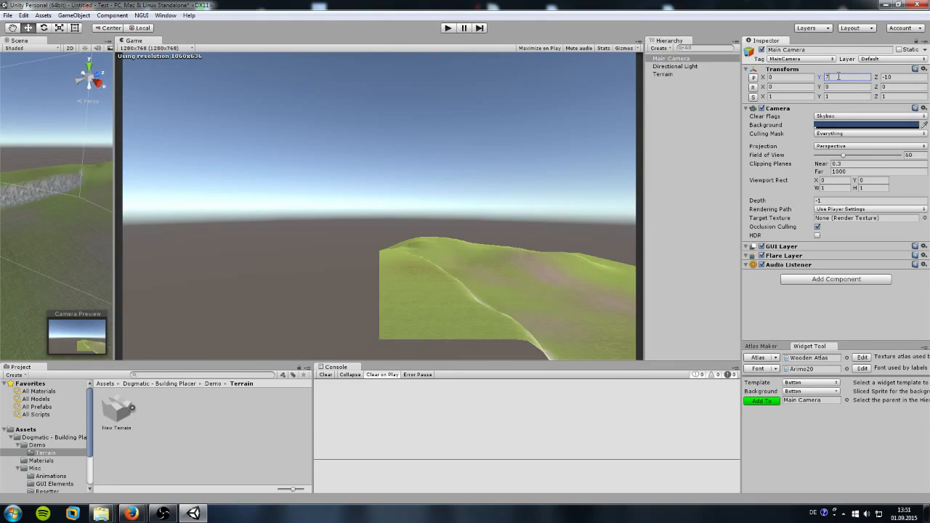
{"action": "left_click_drag", "start_coordinate": [763, 87], "coordinate": [796, 88]}
{"action": "left_click", "coordinate": [795, 87]}
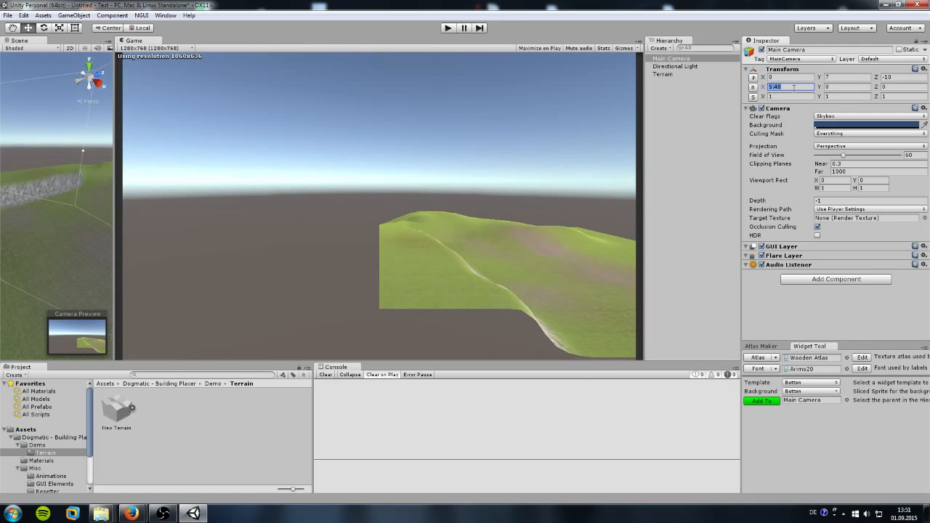
{"action": "type", "text": "55"}
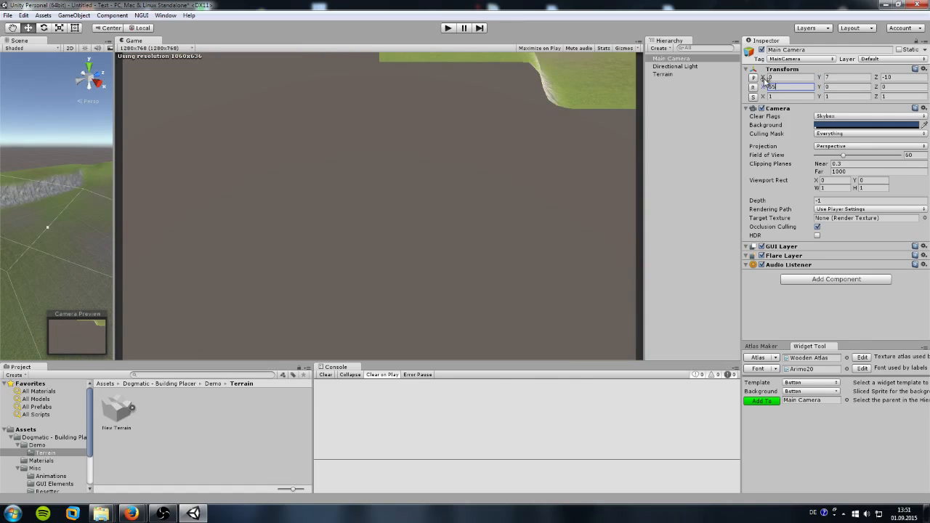
Step: Set the camera's Y rotation to -45 and slide its X position to 15.44
{"action": "left_click_drag", "start_coordinate": [763, 77], "coordinate": [269, 62]}
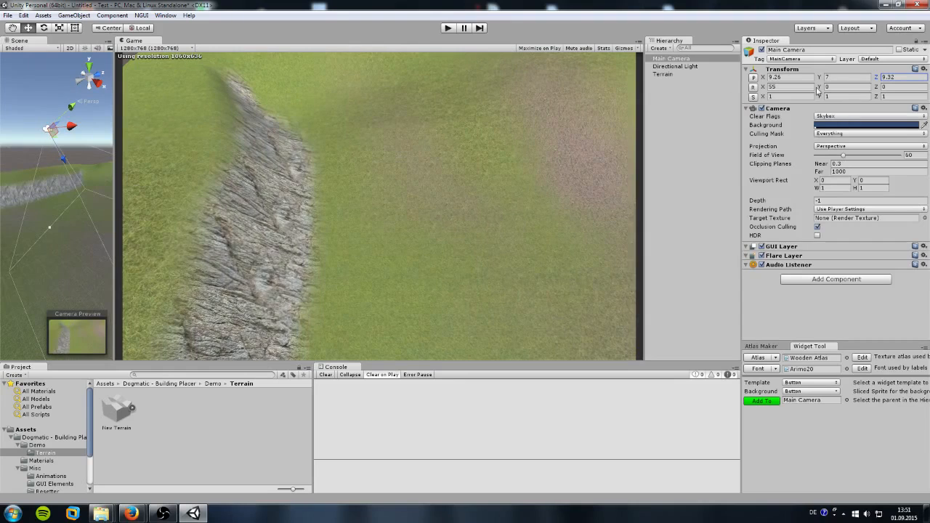
{"action": "left_click", "coordinate": [845, 87]}
{"action": "type", "text": "-45"}
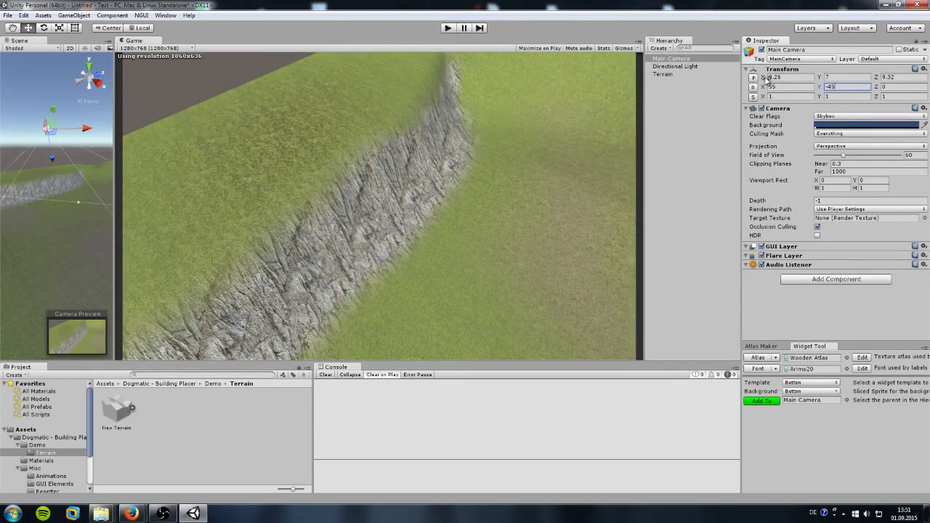
{"action": "left_click_drag", "start_coordinate": [765, 78], "coordinate": [800, 78]}
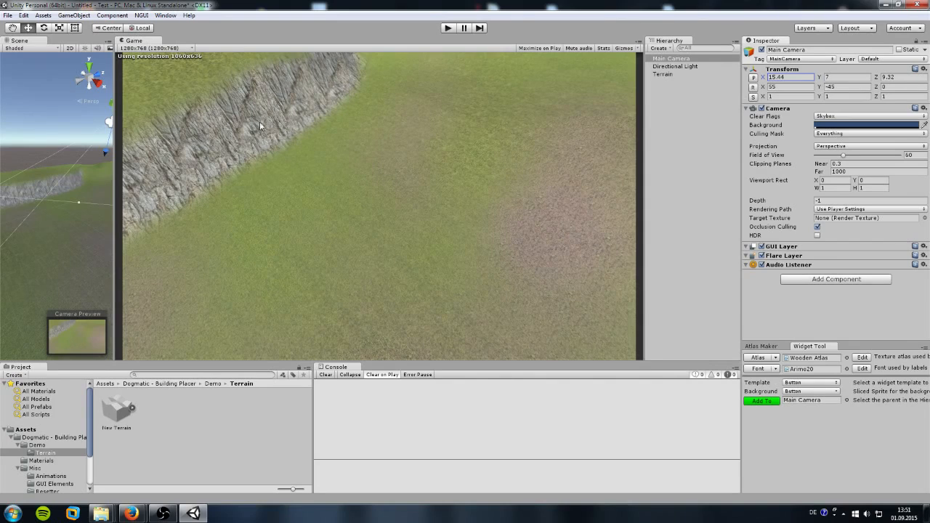
Step: Generate an NGUI UI root with camera, anchor and panel, discarding a stray Panel first
{"action": "left_click", "coordinate": [141, 15]}
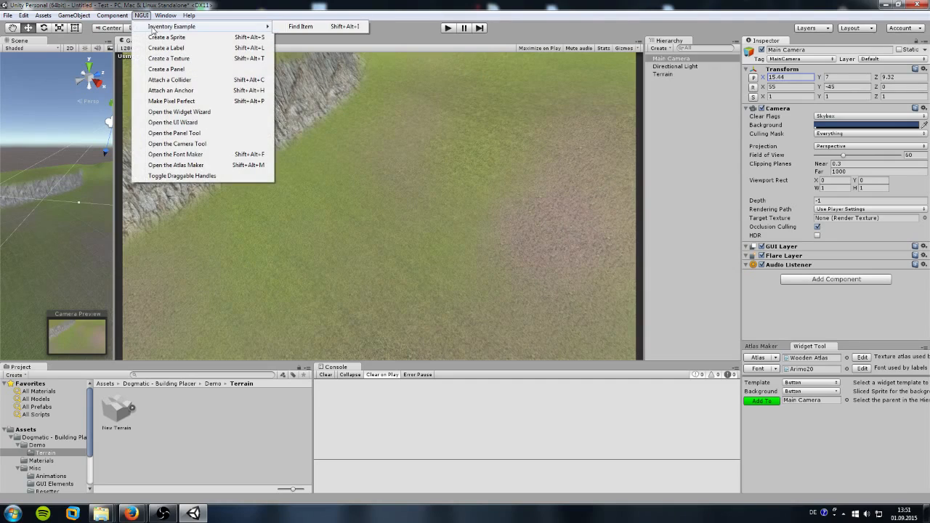
{"action": "left_click", "coordinate": [166, 68]}
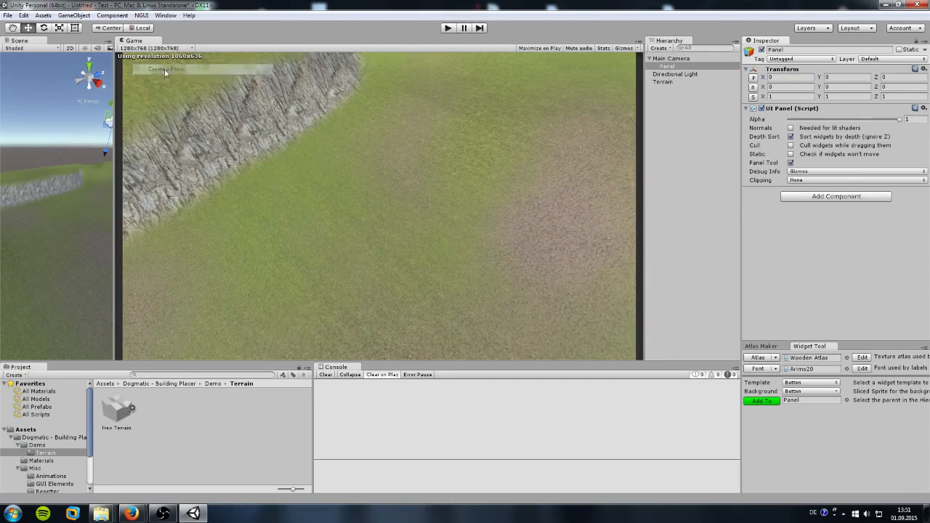
{"action": "left_click", "coordinate": [671, 67]}
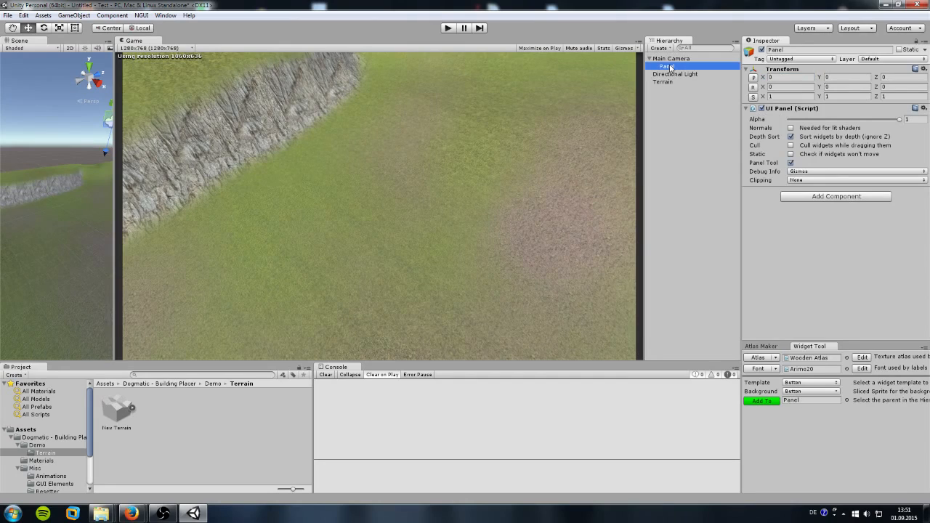
{"action": "key", "text": "Delete"}
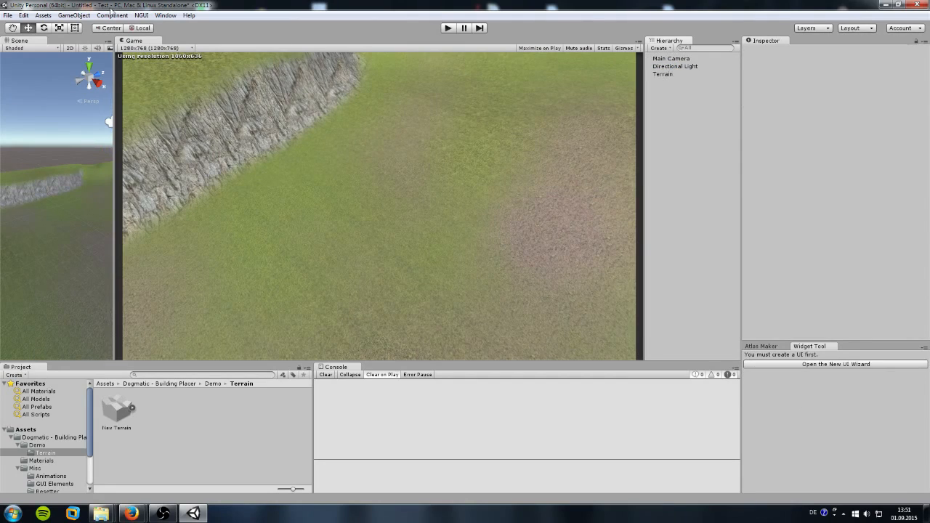
{"action": "left_click", "coordinate": [140, 15]}
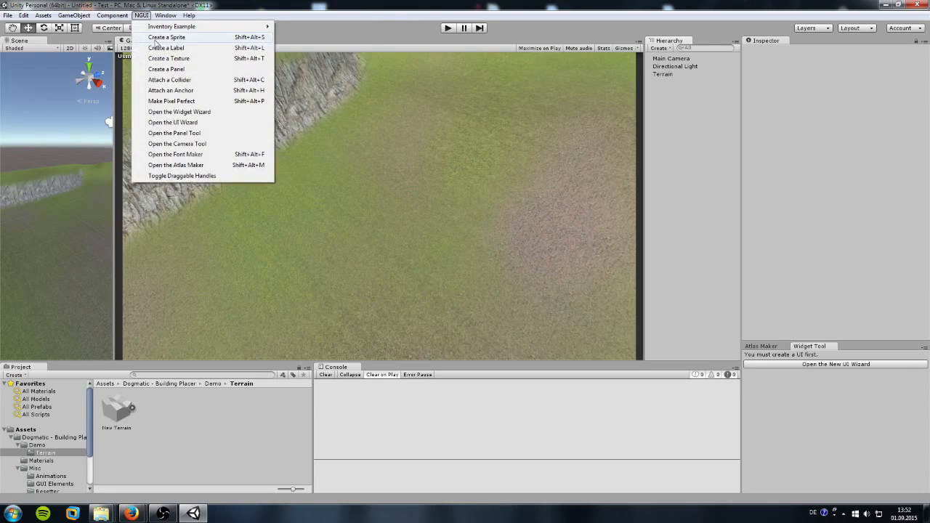
{"action": "left_click", "coordinate": [167, 69]}
{"action": "left_click", "coordinate": [160, 181]}
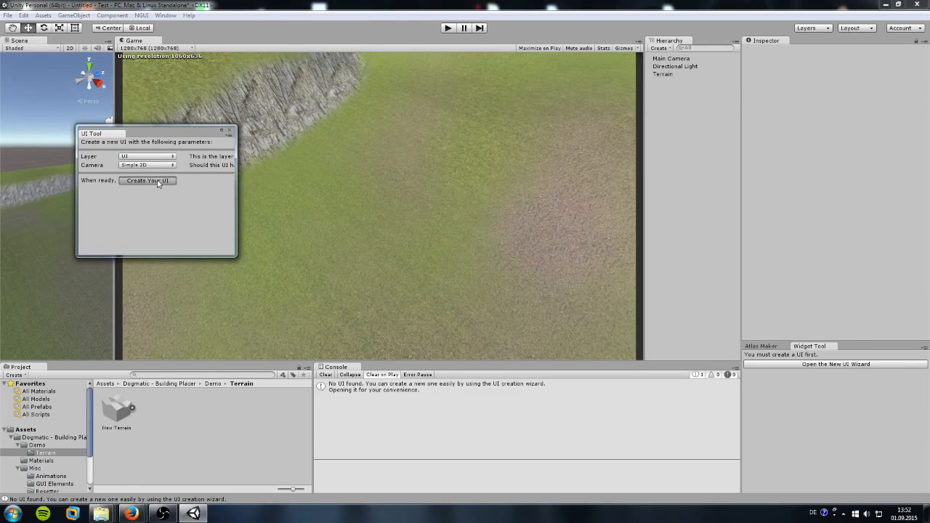
{"action": "left_click", "coordinate": [229, 130]}
Step: Nest UI Root (2D) under Main Camera and set the Anchor side to Top Right
{"action": "left_click_drag", "start_coordinate": [670, 83], "coordinate": [669, 63]}
{"action": "left_click", "coordinate": [682, 81]}
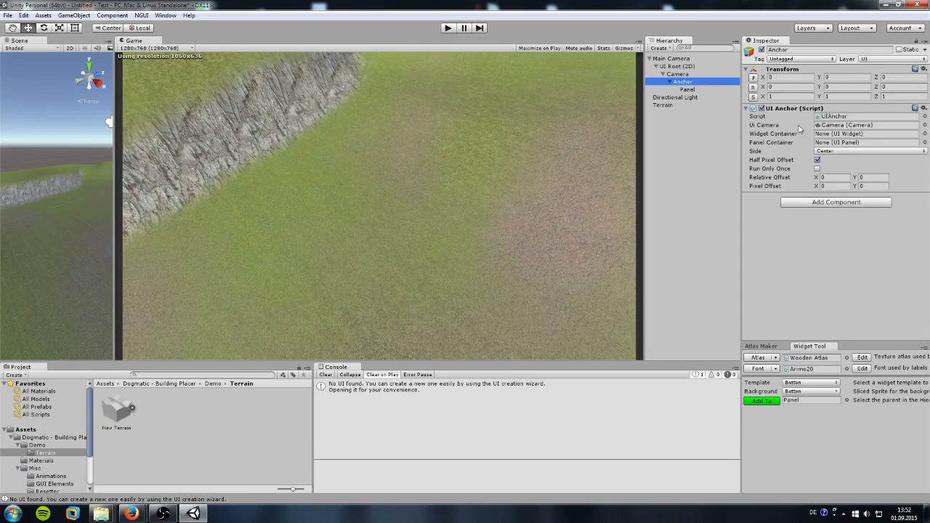
{"action": "left_click", "coordinate": [834, 151]}
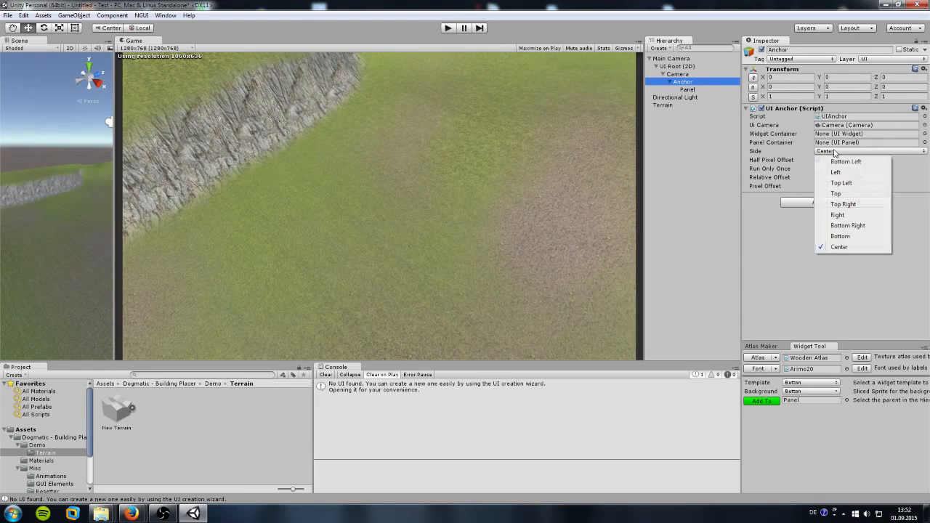
{"action": "left_click", "coordinate": [843, 204]}
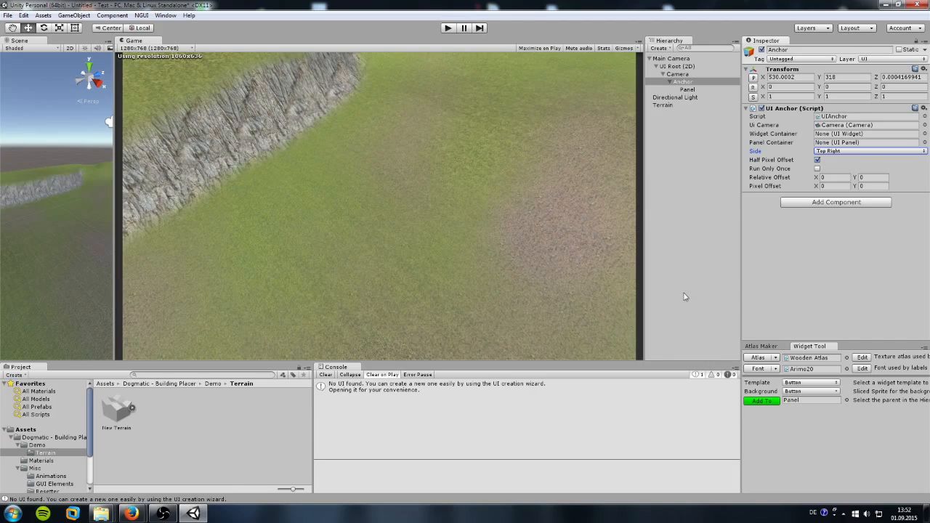
Step: Assign the NGUI Wooden Atlas and the Arimo20 font to the Widget Tool
{"action": "left_click_drag", "start_coordinate": [89, 438], "coordinate": [90, 478]}
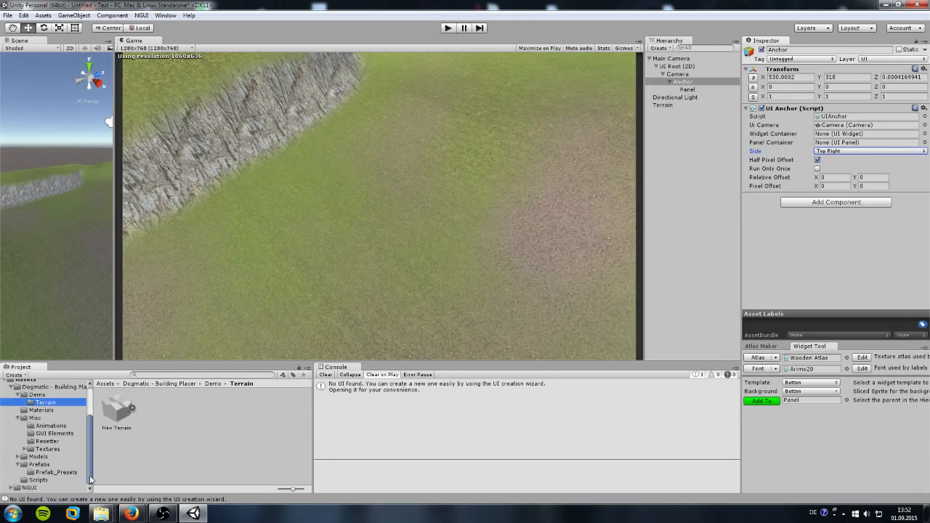
{"action": "left_click", "coordinate": [12, 488]}
{"action": "scroll", "coordinate": [70, 454], "scroll_direction": "down", "scroll_amount": 3}
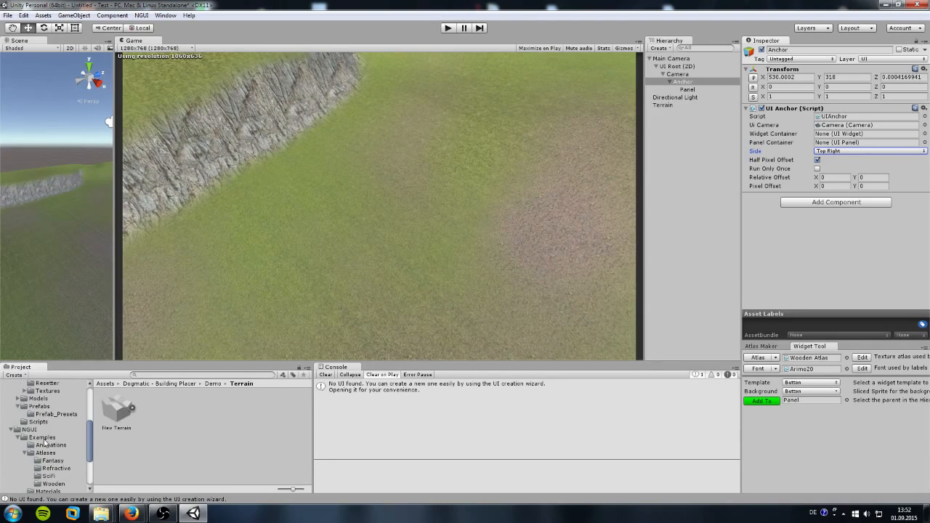
{"action": "left_click", "coordinate": [52, 484]}
{"action": "scroll", "coordinate": [186, 447], "scroll_direction": "down", "scroll_amount": 3}
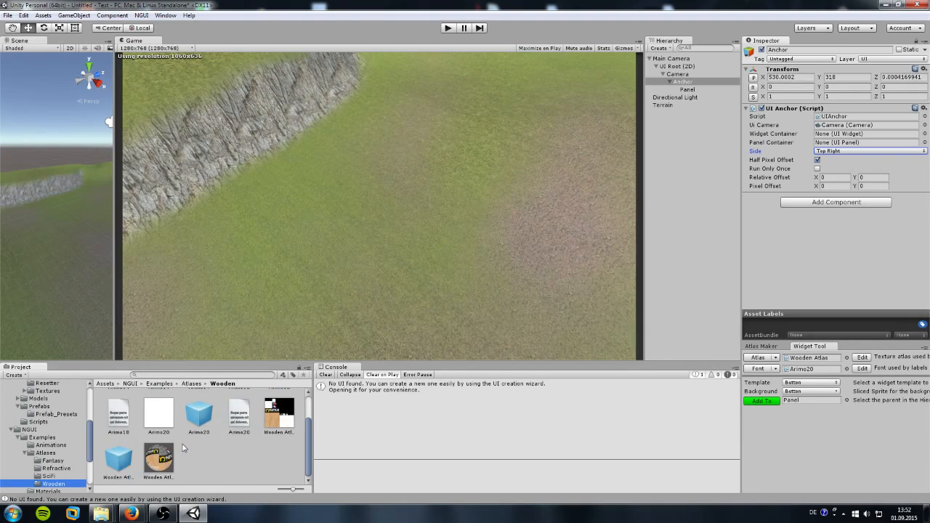
{"action": "left_click_drag", "start_coordinate": [118, 459], "coordinate": [805, 361]}
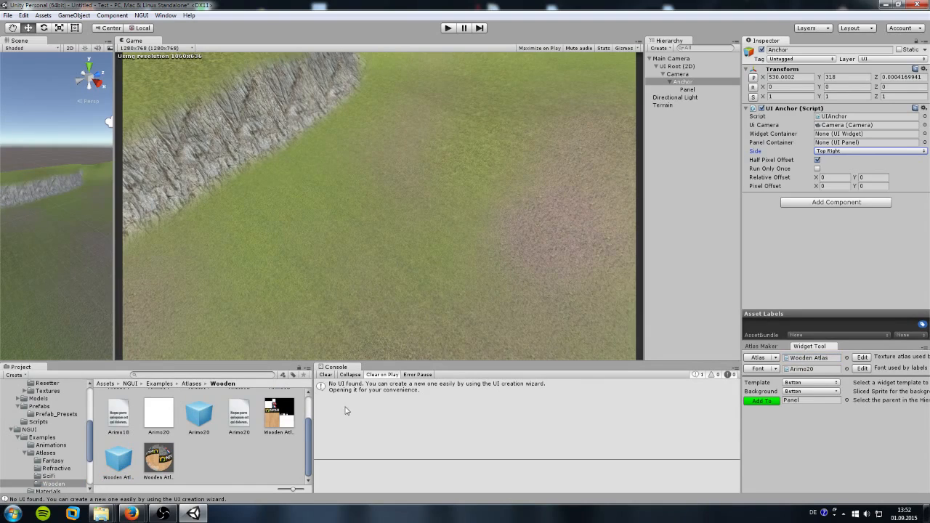
{"action": "left_click_drag", "start_coordinate": [200, 420], "coordinate": [815, 371]}
Step: Add a Button widget and position it at X -88.89, Y -31.21
{"action": "left_click", "coordinate": [762, 401]}
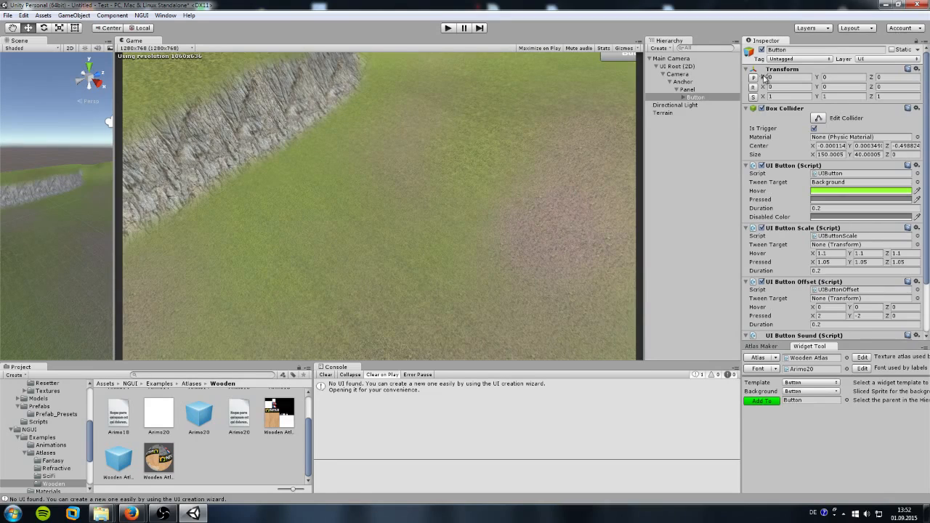
{"action": "left_click_drag", "start_coordinate": [762, 77], "coordinate": [289, 89]}
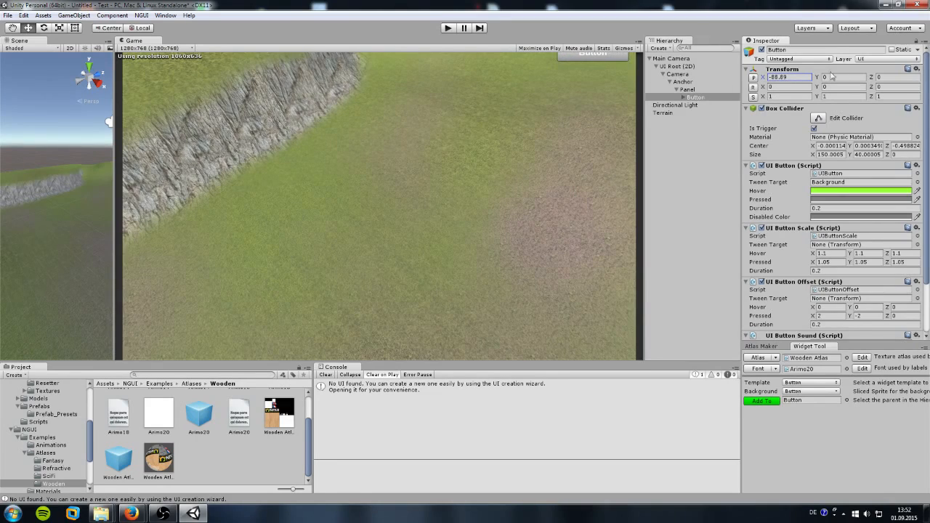
{"action": "left_click_drag", "start_coordinate": [817, 77], "coordinate": [311, 101]}
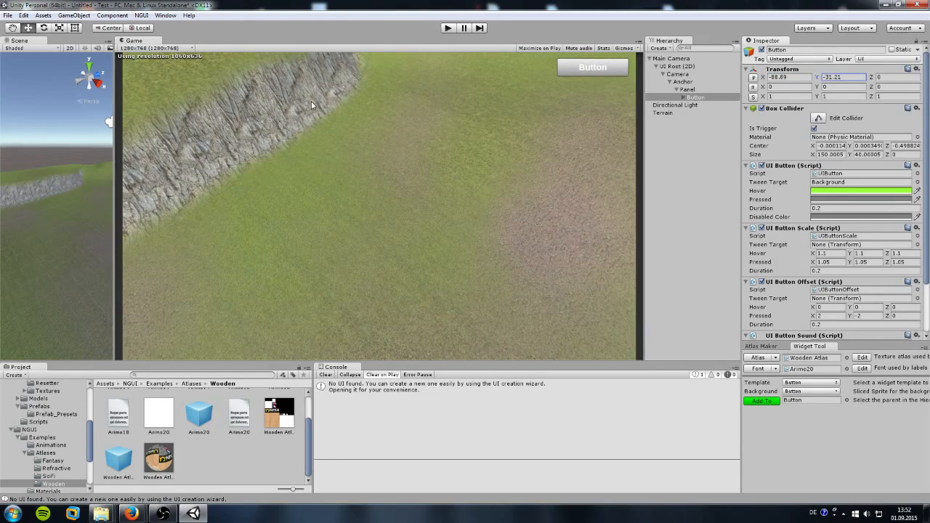
Step: Set the Directional Light intensity to 1.5, then reselect the Button
{"action": "left_click", "coordinate": [675, 105]}
{"action": "left_click", "coordinate": [917, 147]}
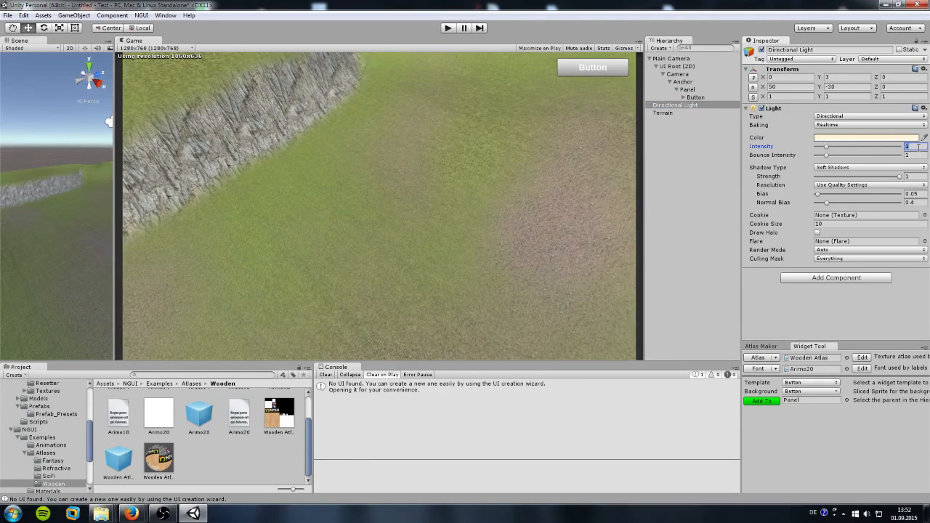
{"action": "type", "text": "1.5"}
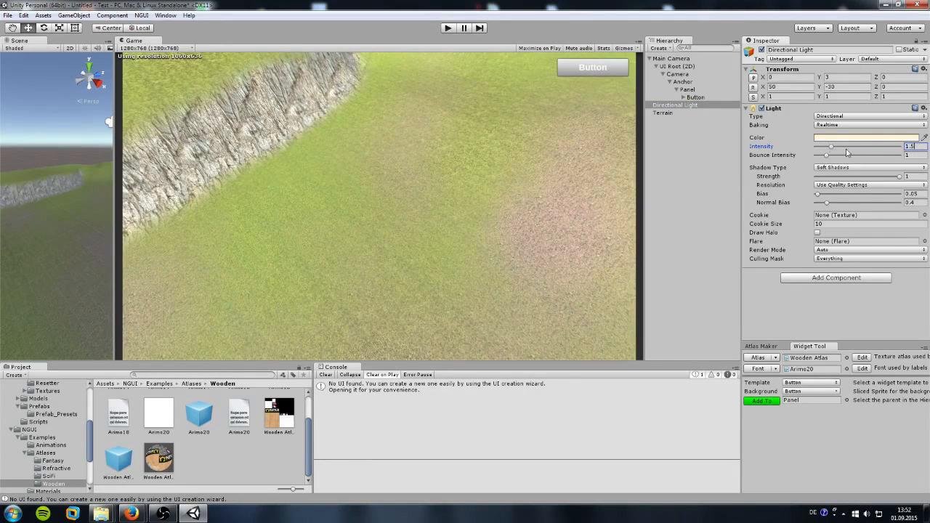
{"action": "left_click", "coordinate": [694, 97]}
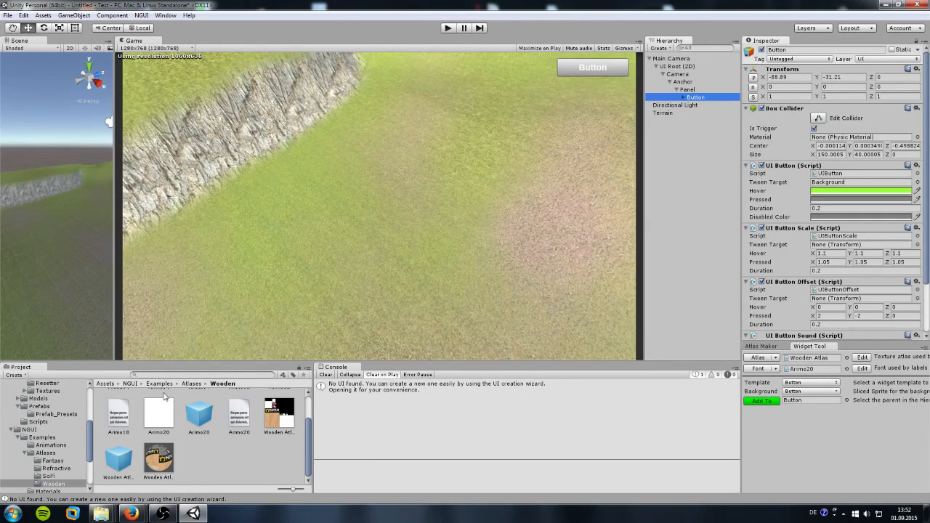
Step: Drag Dogmatic_Placer_NGUI_Mobile from the Building Placer Scripts folder onto the Button
{"action": "left_click", "coordinate": [11, 430]}
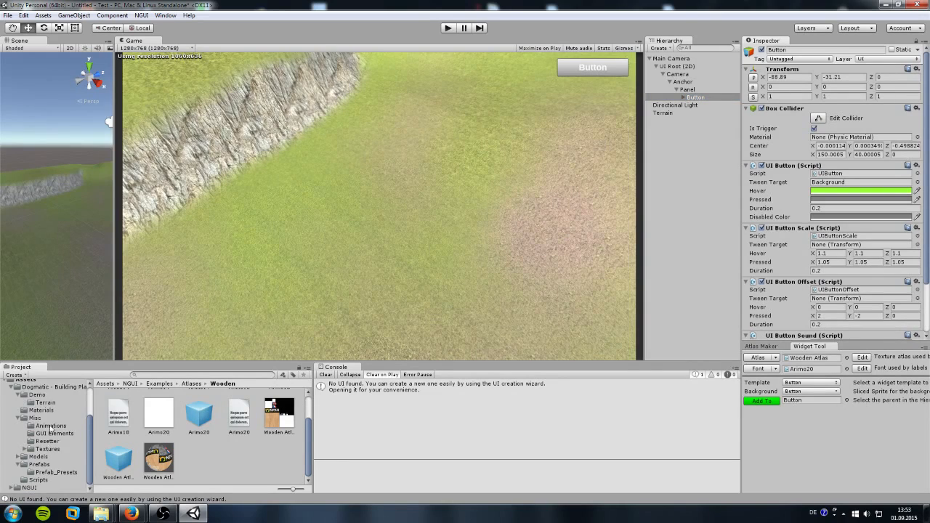
{"action": "left_click", "coordinate": [49, 388]}
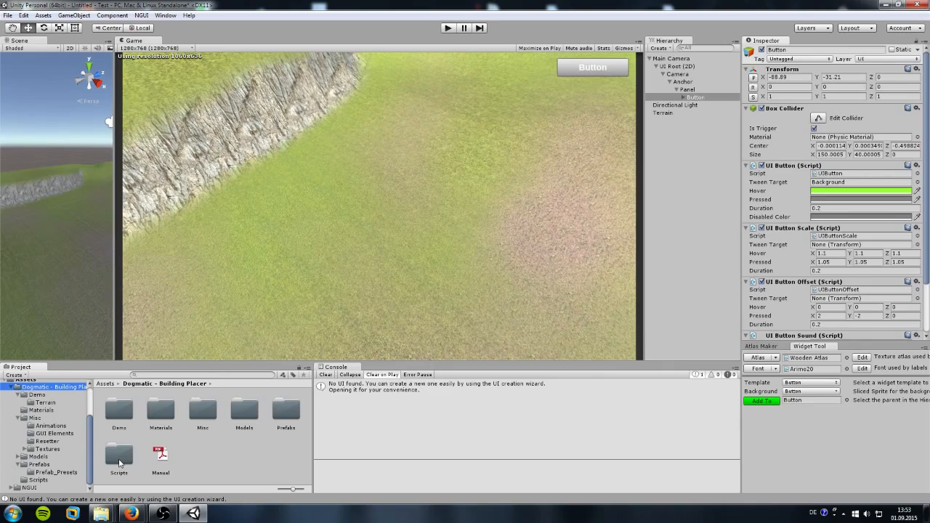
{"action": "double_click", "coordinate": [119, 461]}
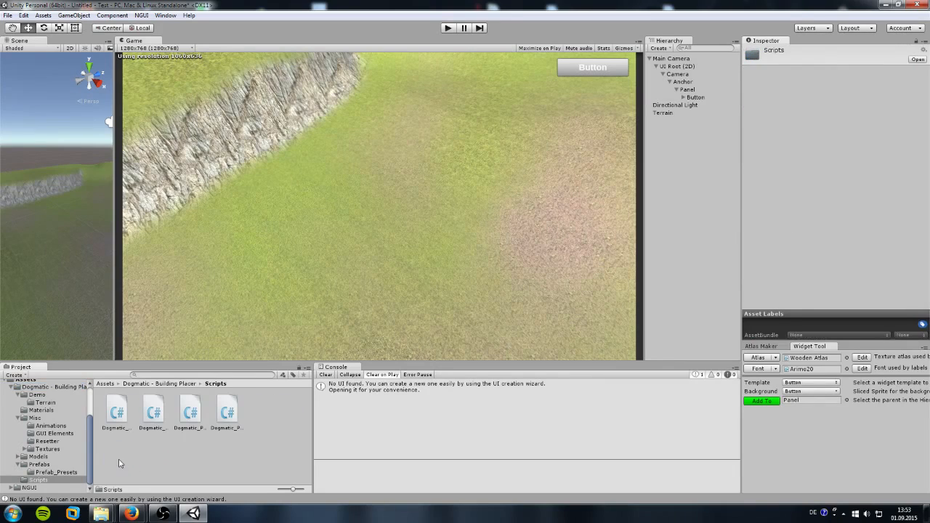
{"action": "left_click", "coordinate": [193, 417]}
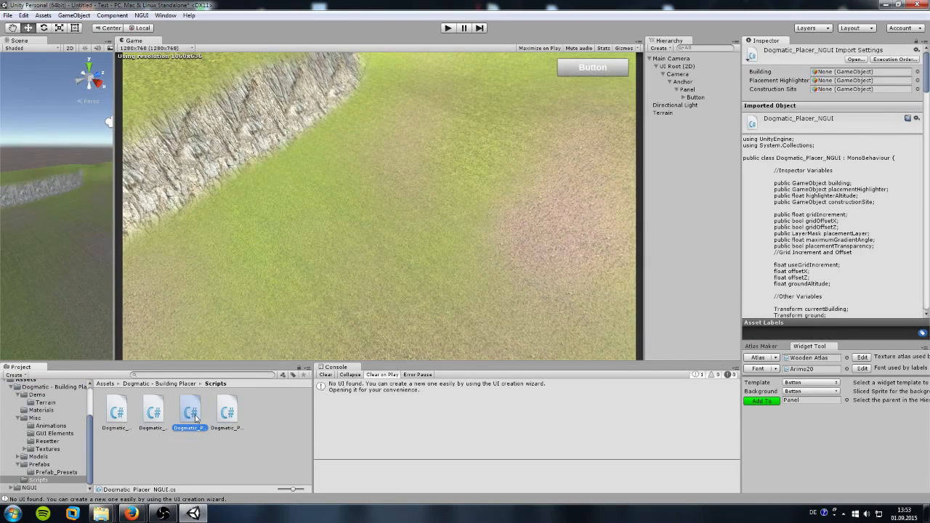
{"action": "left_click", "coordinate": [227, 413]}
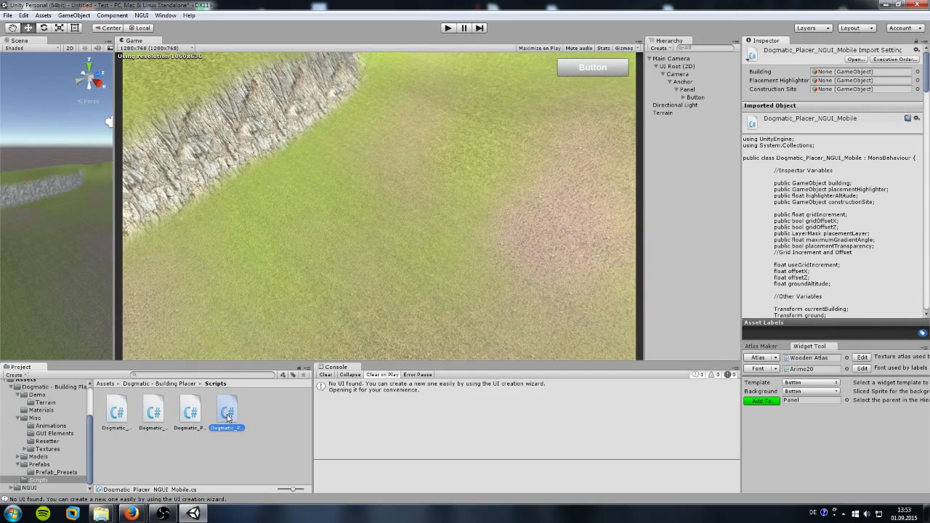
{"action": "left_click_drag", "start_coordinate": [227, 416], "coordinate": [696, 100]}
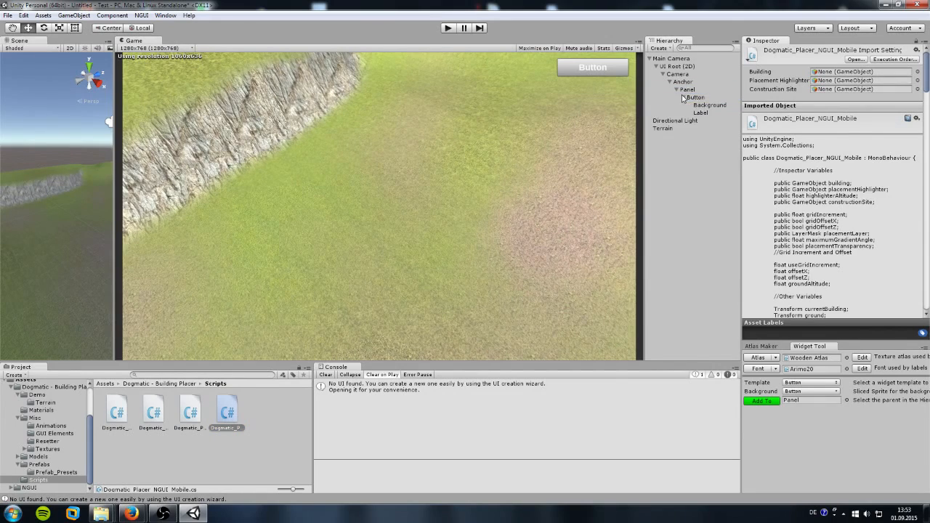
Step: Show the Button's Dogmatic_Placer_NGUI_Mobile settings and open the placer's Prefabs folder
{"action": "left_click", "coordinate": [697, 97]}
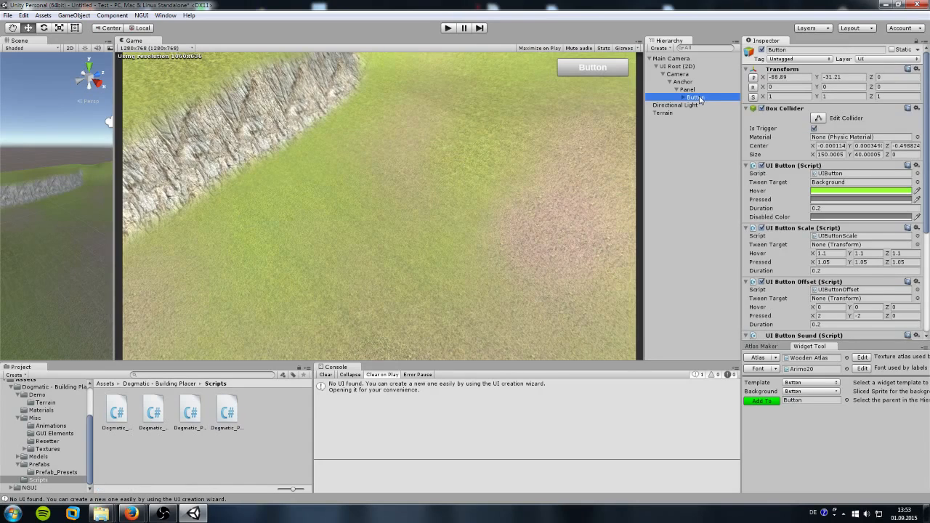
{"action": "scroll", "coordinate": [817, 216], "scroll_direction": "down", "scroll_amount": 5}
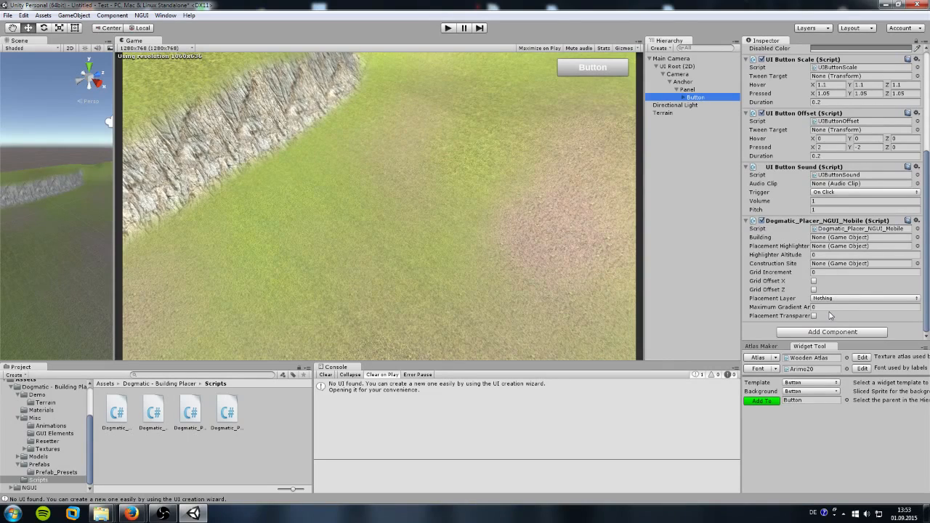
{"action": "left_click", "coordinate": [817, 272]}
{"action": "left_click", "coordinate": [42, 467]}
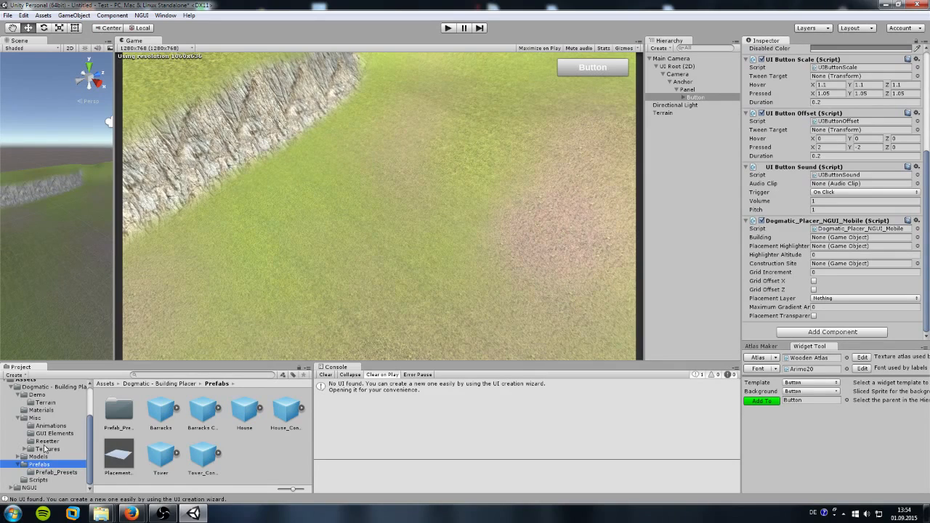
Step: Open the Prefabs folder, widen the Scene view, and drop in then delete a test Barracks instance
{"action": "left_click", "coordinate": [56, 389]}
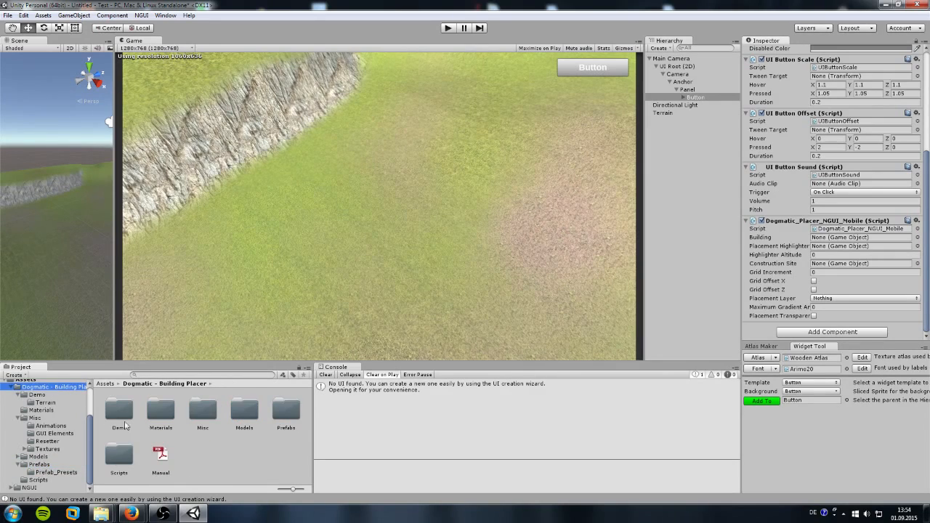
{"action": "double_click", "coordinate": [287, 415]}
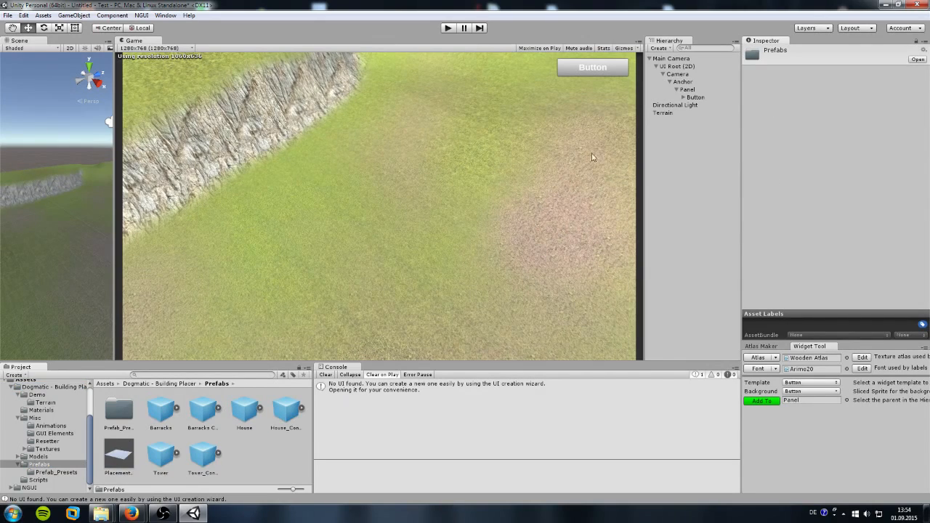
{"action": "left_click", "coordinate": [696, 97]}
{"action": "scroll", "coordinate": [800, 233], "scroll_direction": "down", "scroll_amount": 6}
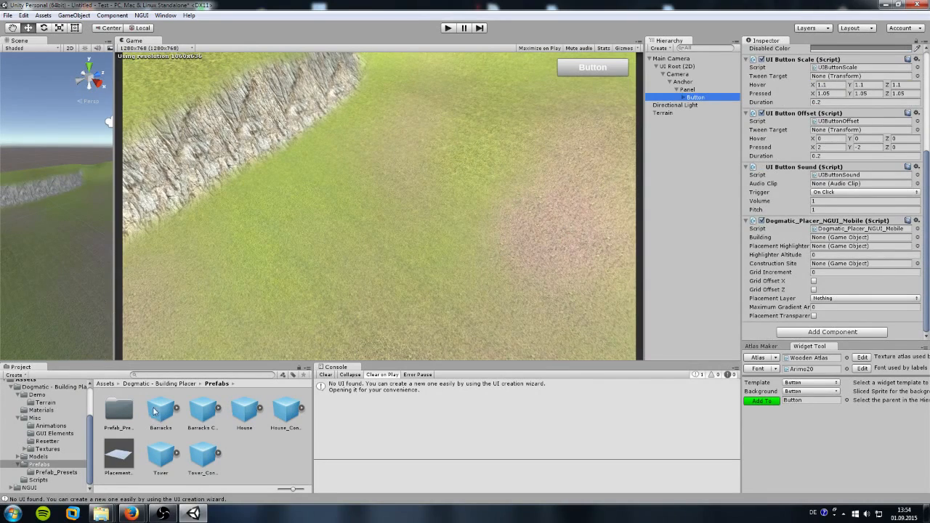
{"action": "left_click_drag", "start_coordinate": [113, 292], "coordinate": [430, 318]}
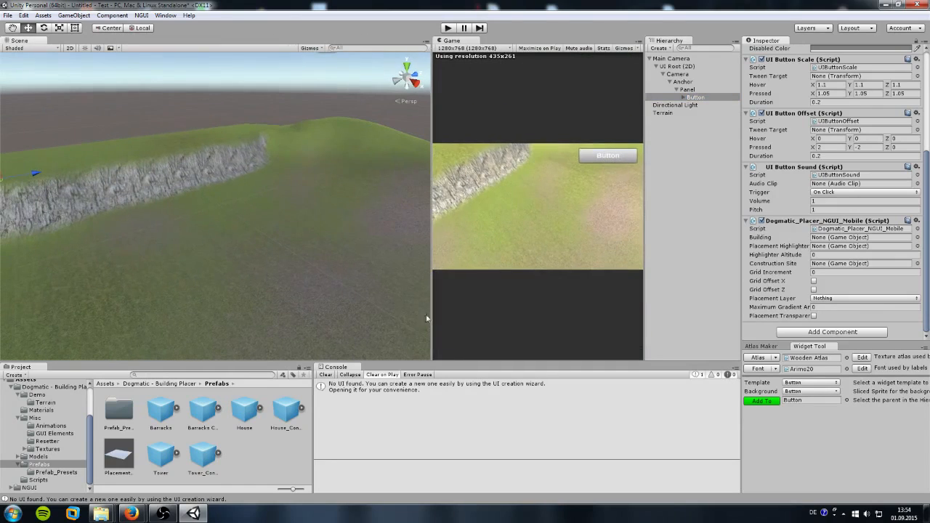
{"action": "left_click_drag", "start_coordinate": [169, 414], "coordinate": [224, 289]}
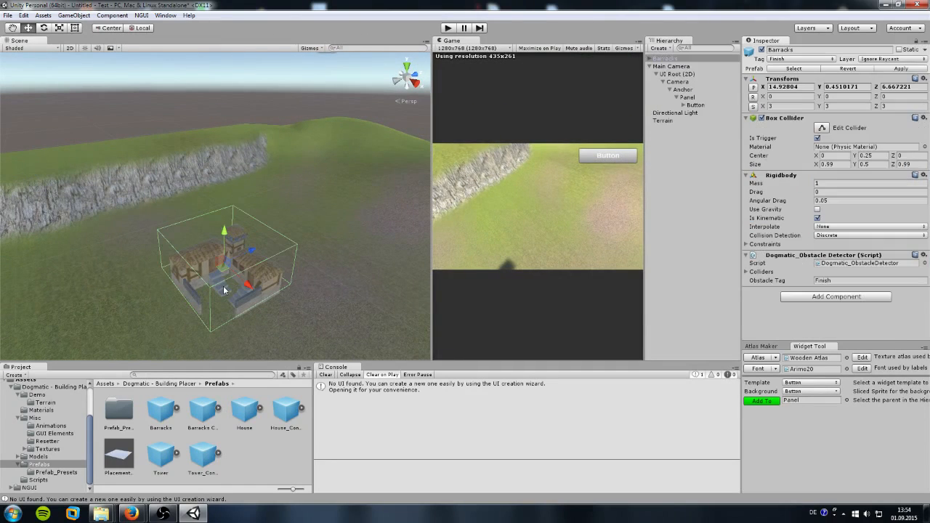
{"action": "left_click", "coordinate": [665, 59]}
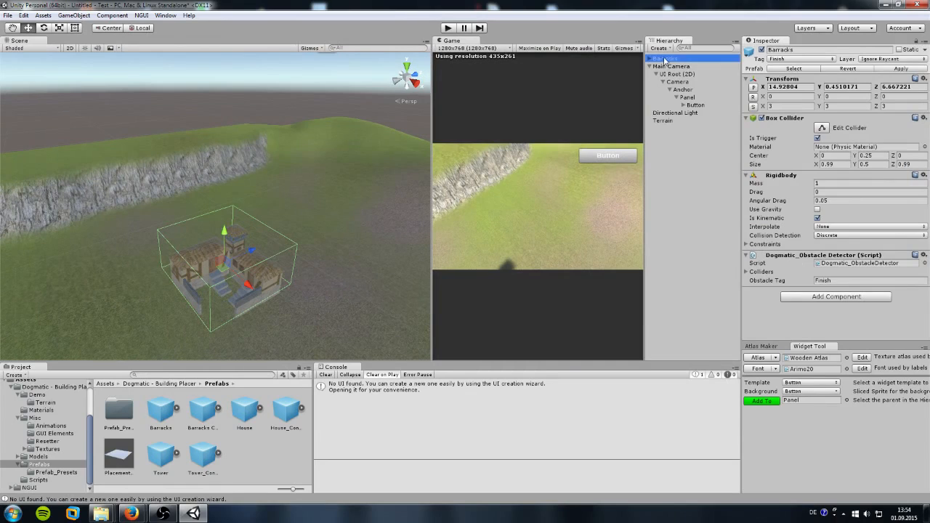
{"action": "key", "text": "Delete"}
Step: Assign the Barracks prefab to the Button placer's Building field
{"action": "left_click", "coordinate": [694, 97]}
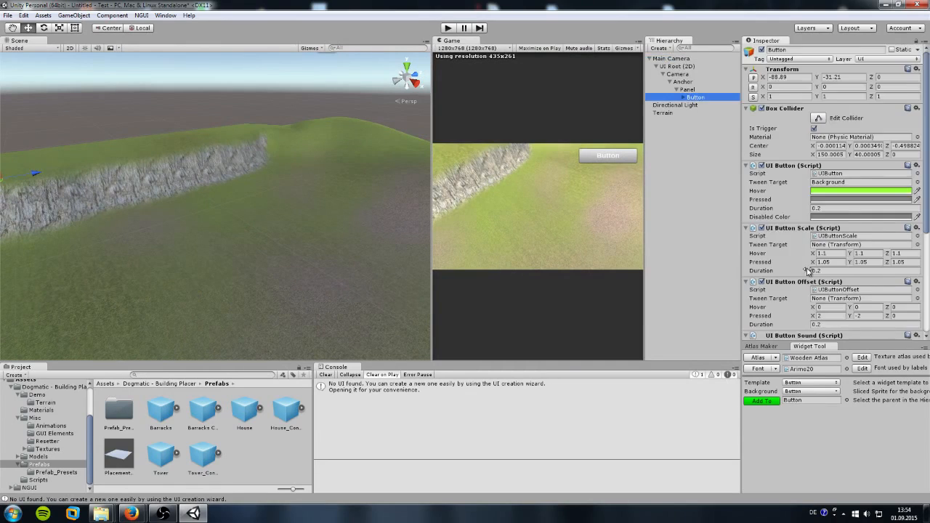
{"action": "scroll", "coordinate": [808, 272], "scroll_direction": "down", "scroll_amount": 5}
{"action": "left_click_drag", "start_coordinate": [177, 412], "coordinate": [823, 240]}
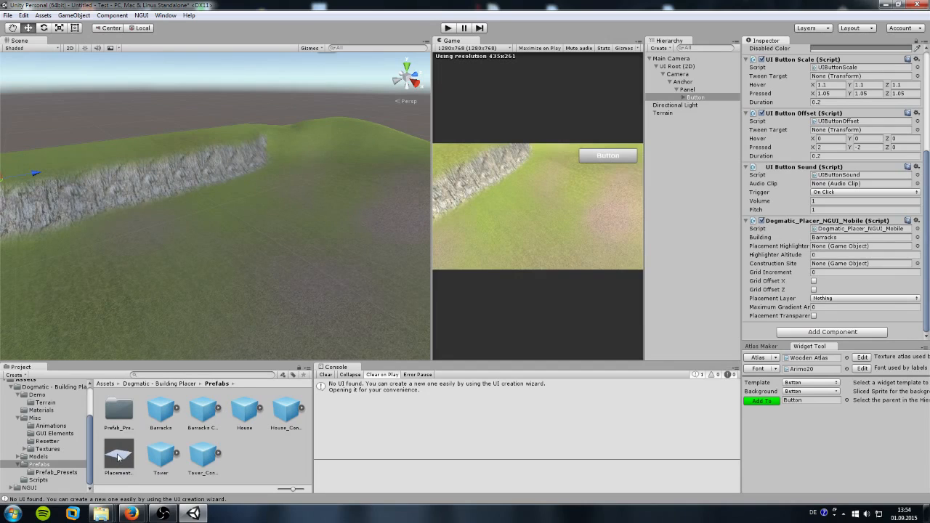
Step: Assign Placement_Highlighter and Barracks Construction to the placer, enlarging the game view in between
{"action": "mouse_move", "coordinate": [117, 461]}
{"action": "left_mouse_down"}
{"action": "mouse_move", "coordinate": [167, 454]}
{"action": "mouse_move", "coordinate": [564, 318]}
{"action": "mouse_move", "coordinate": [835, 260]}
{"action": "mouse_move", "coordinate": [839, 248]}
{"action": "left_mouse_up"}
{"action": "left_click_drag", "start_coordinate": [431, 198], "coordinate": [130, 230]}
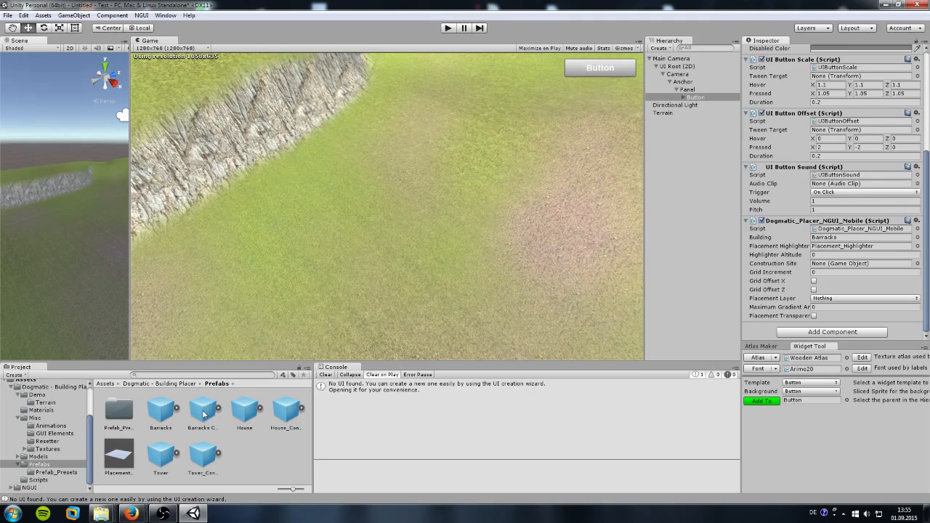
{"action": "left_click_drag", "start_coordinate": [203, 413], "coordinate": [827, 266]}
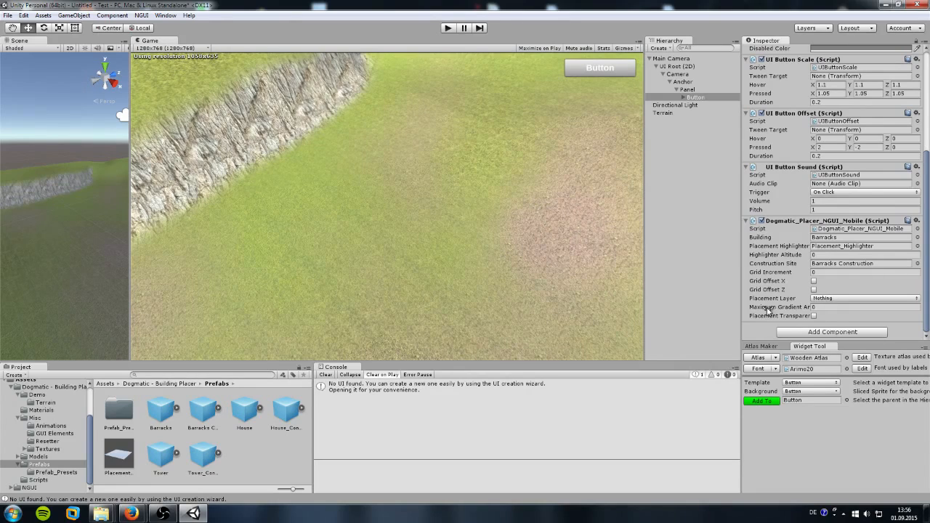
{"action": "left_click", "coordinate": [836, 298]}
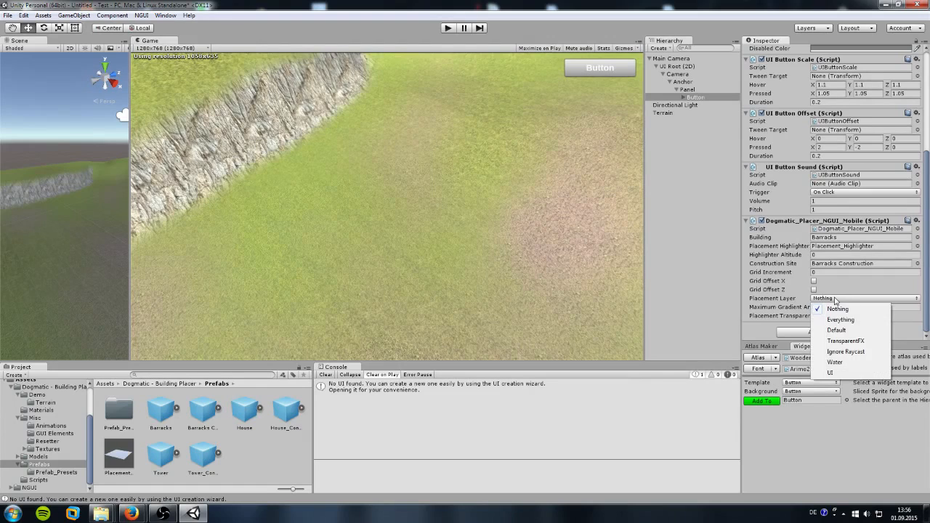
{"action": "left_click", "coordinate": [847, 284]}
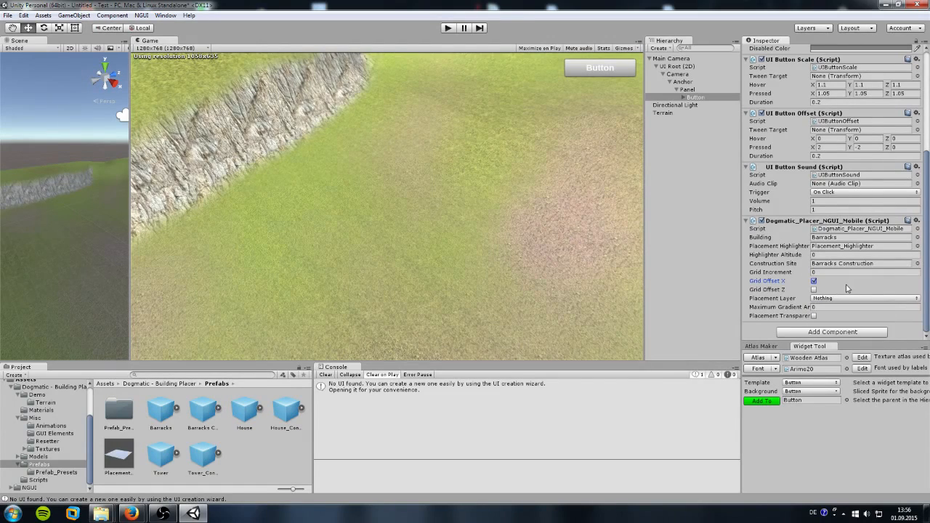
{"action": "left_click", "coordinate": [813, 280]}
{"action": "left_click", "coordinate": [665, 115]}
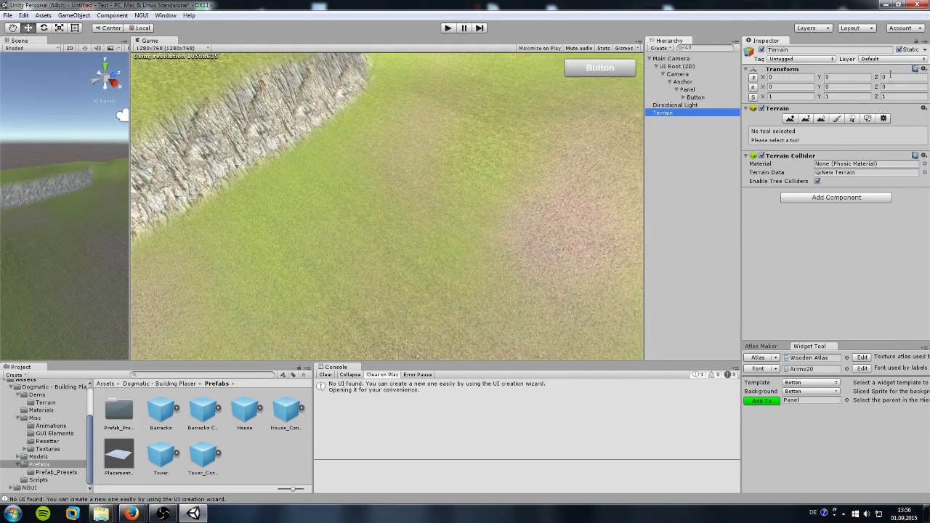
{"action": "left_click", "coordinate": [695, 98]}
{"action": "scroll", "coordinate": [823, 319], "scroll_direction": "down", "scroll_amount": 10}
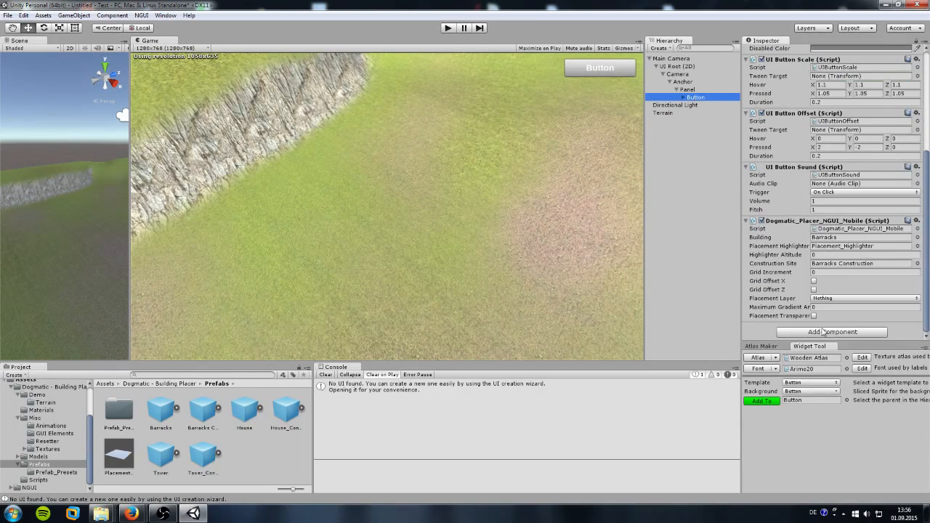
{"action": "left_click", "coordinate": [841, 299]}
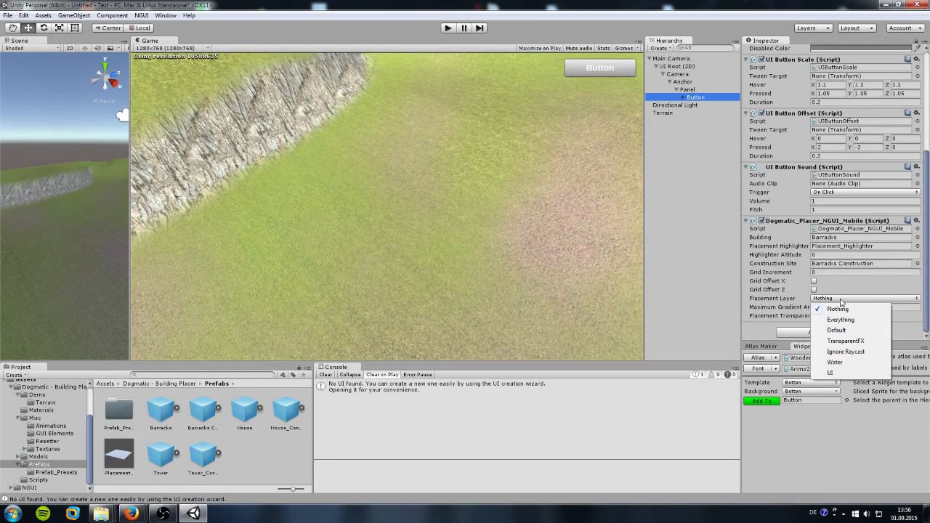
{"action": "left_click", "coordinate": [841, 300]}
{"action": "left_click", "coordinate": [840, 300]}
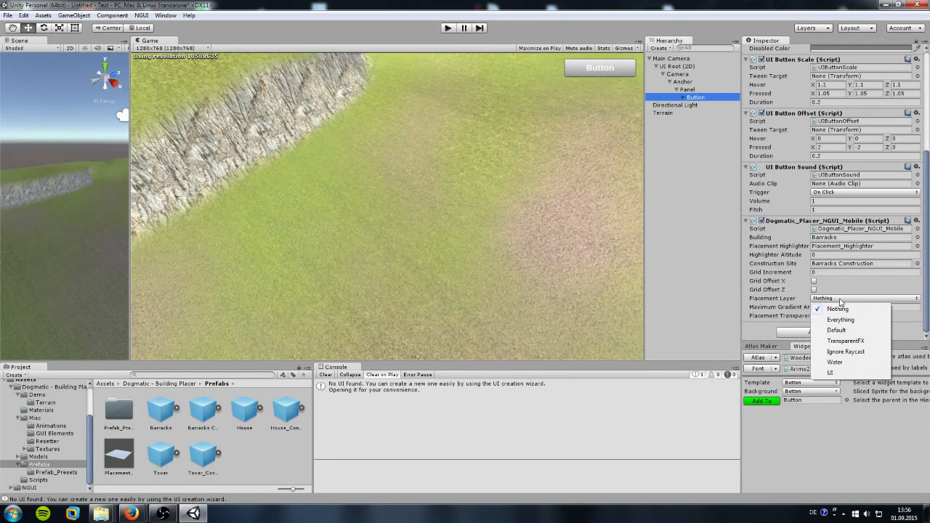
{"action": "left_click", "coordinate": [681, 267]}
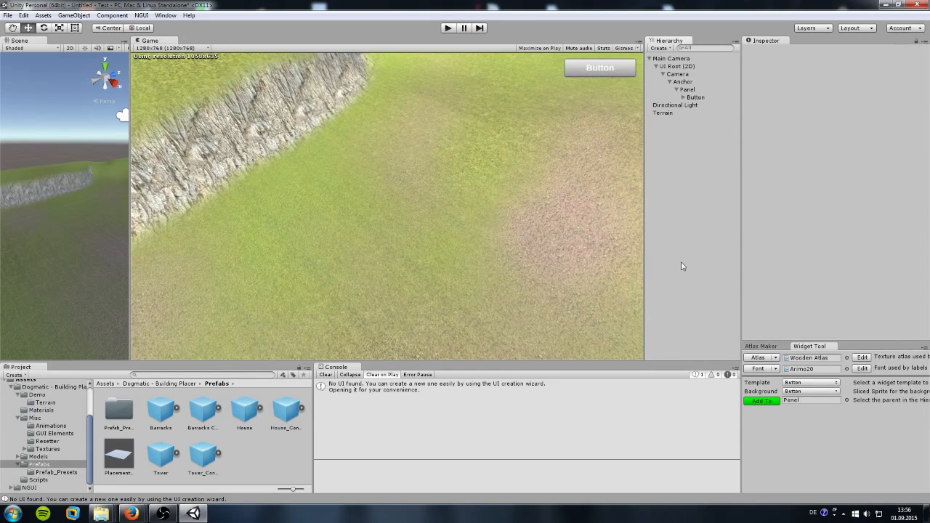
Step: Name User Layer 8 'Terrain' in the layer settings
{"action": "left_click", "coordinate": [668, 115]}
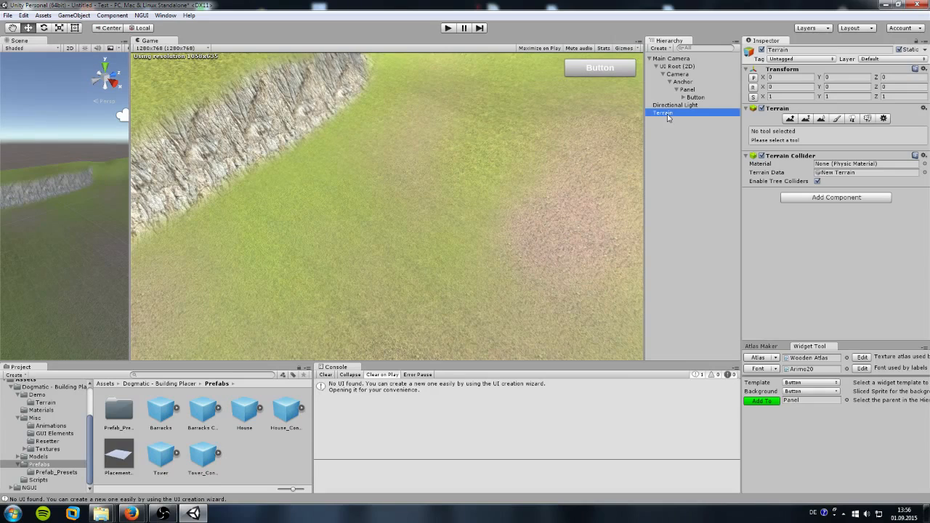
{"action": "left_click", "coordinate": [893, 61]}
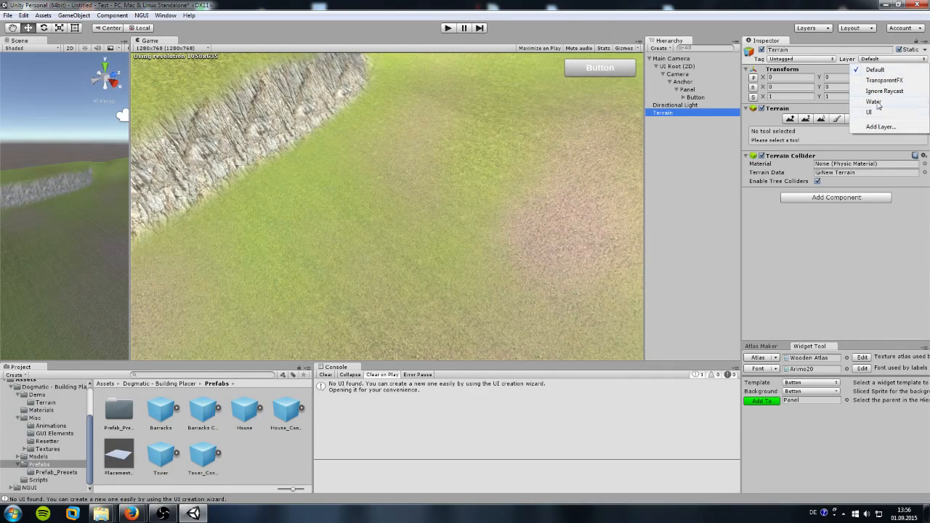
{"action": "left_click", "coordinate": [879, 127]}
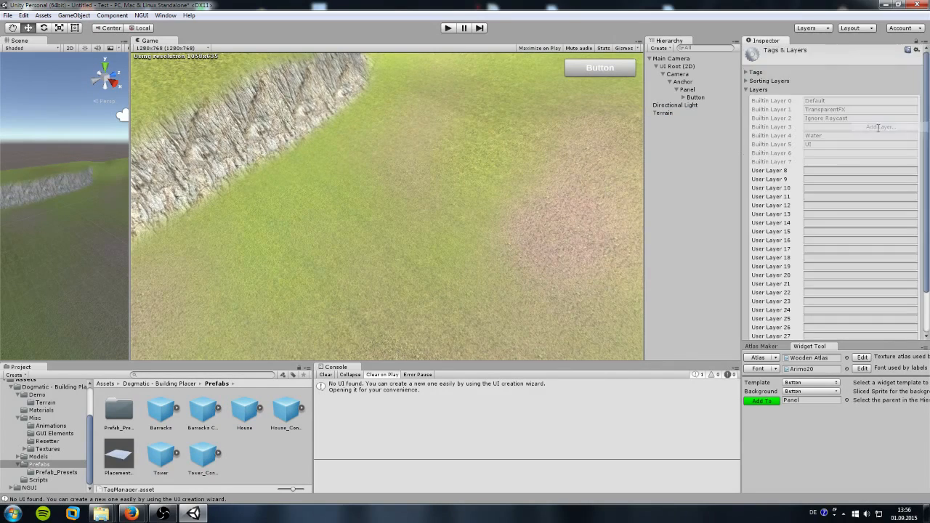
{"action": "left_click", "coordinate": [820, 171]}
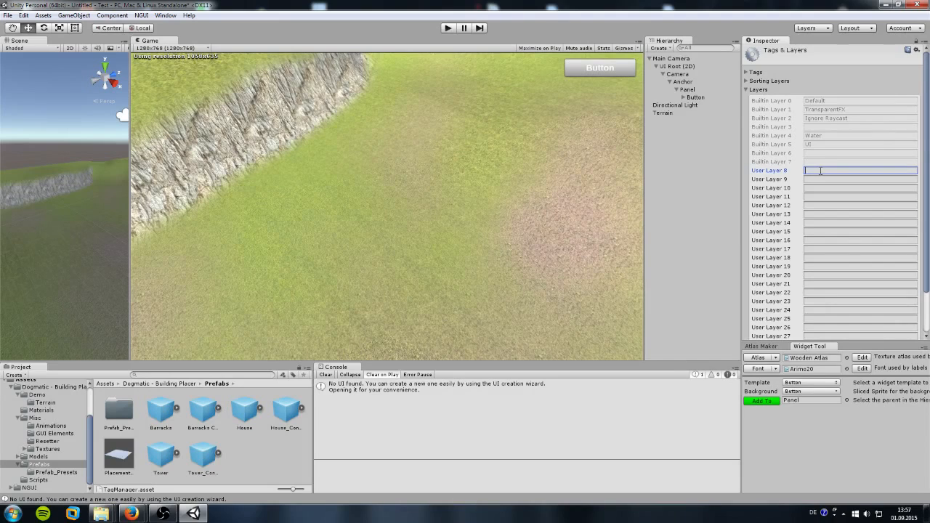
{"action": "type", "text": "Terrain"}
Step: Set the Button placer's Placement Layer to Terrain
{"action": "left_click", "coordinate": [696, 96]}
{"action": "scroll", "coordinate": [808, 262], "scroll_direction": "down", "scroll_amount": 10}
{"action": "scroll", "coordinate": [808, 262], "scroll_direction": "down", "scroll_amount": 2}
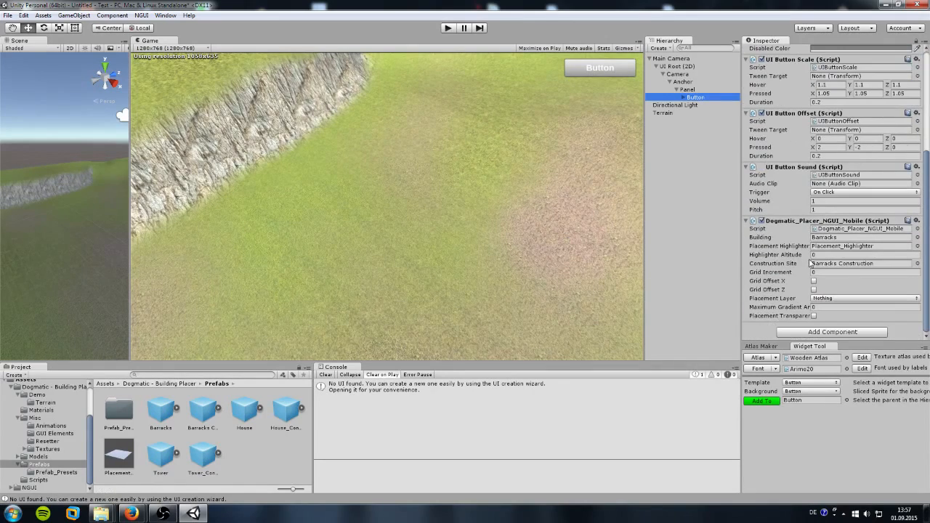
{"action": "left_click", "coordinate": [832, 298]}
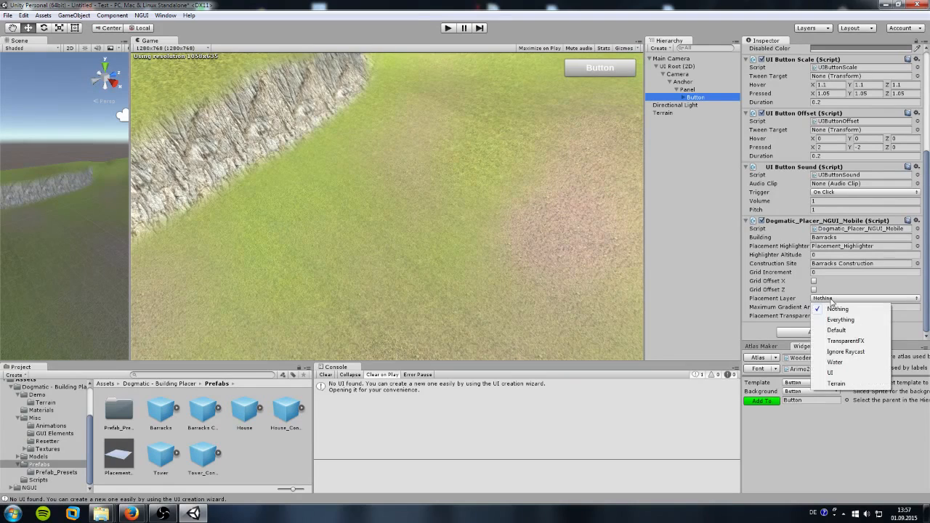
{"action": "left_click", "coordinate": [836, 383]}
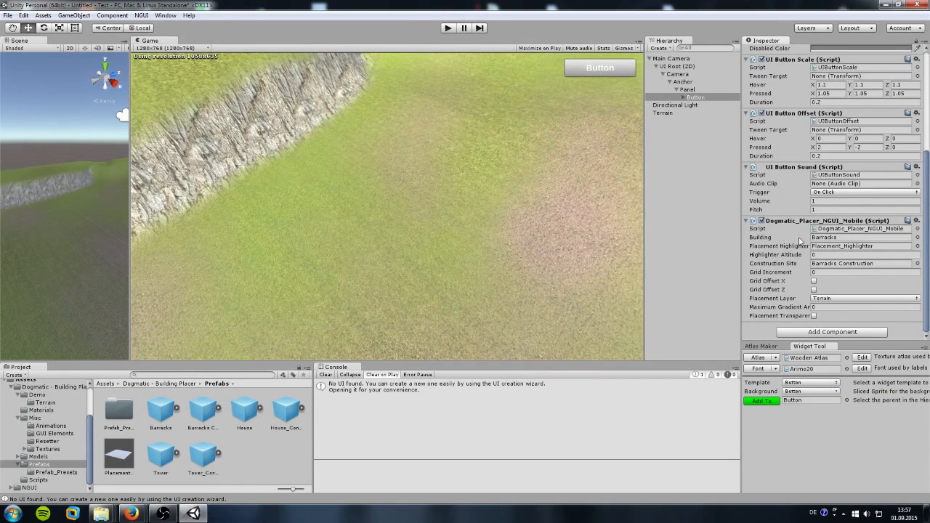
Step: Test the in-game placement button in play mode, stop, then select the Terrain object
{"action": "left_click", "coordinate": [447, 28]}
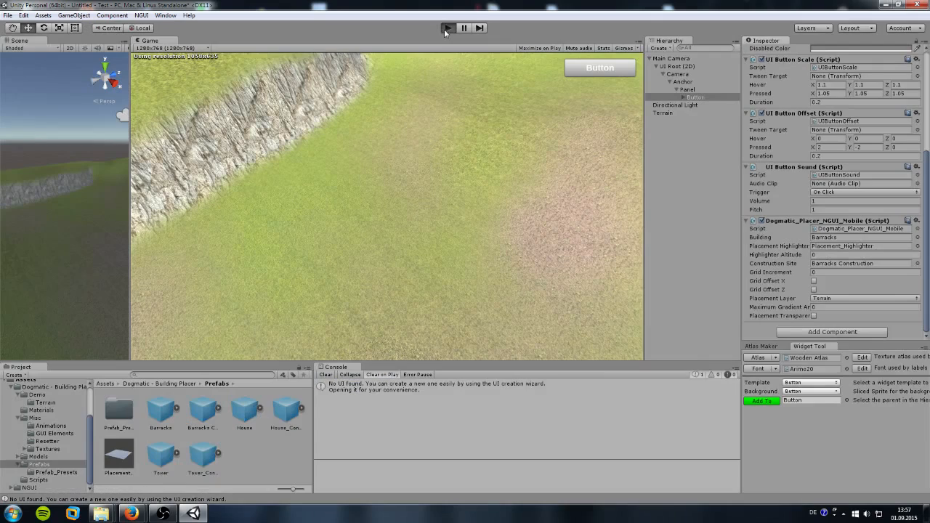
{"action": "left_click", "coordinate": [600, 73]}
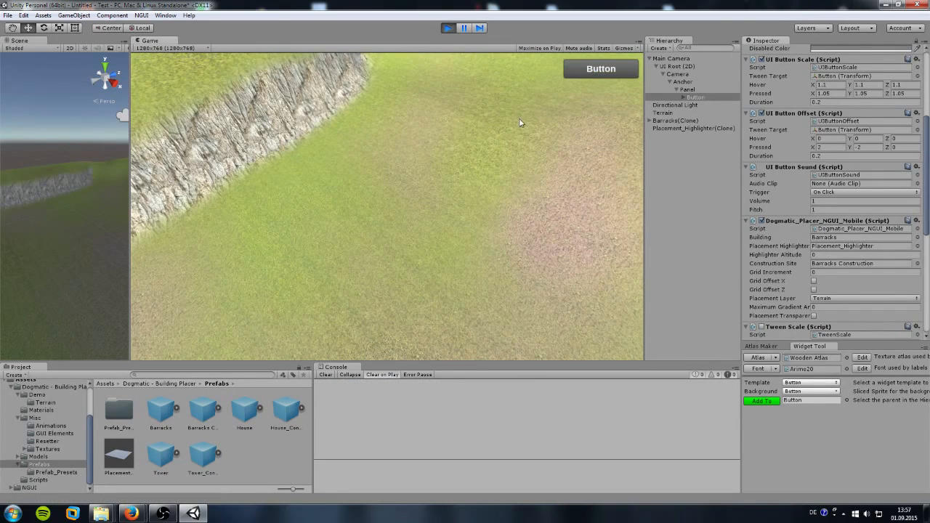
{"action": "left_click", "coordinate": [446, 28]}
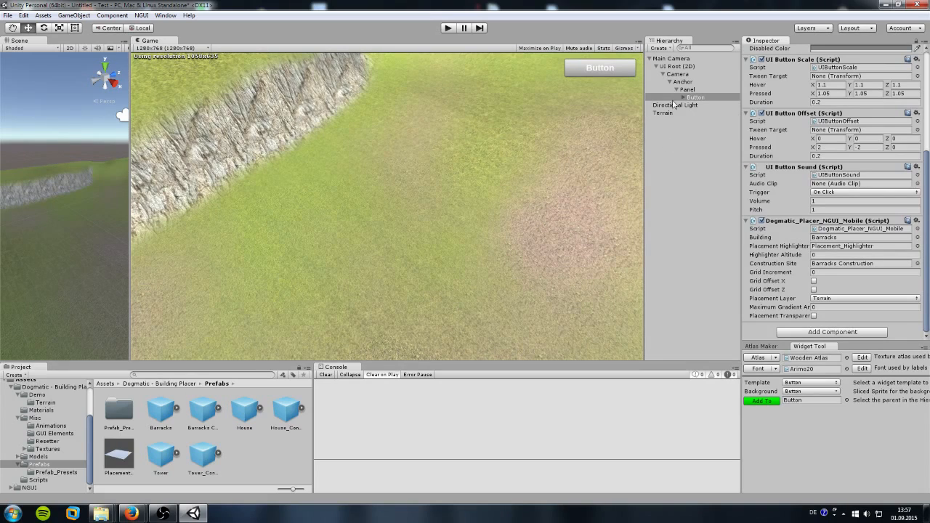
{"action": "left_click", "coordinate": [667, 60]}
{"action": "left_click", "coordinate": [686, 113]}
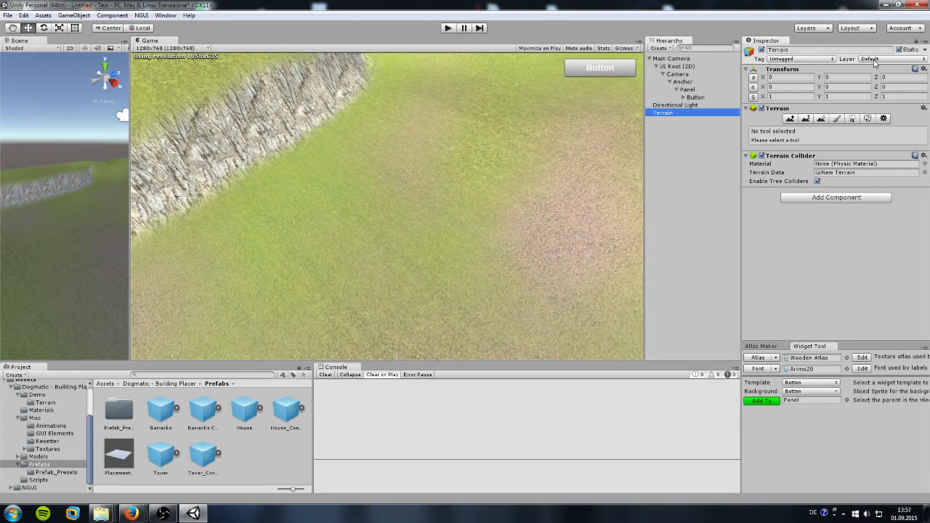
Step: Put the Terrain object on the Terrain layer, then play and spawn a barracks preview
{"action": "left_click", "coordinate": [875, 60]}
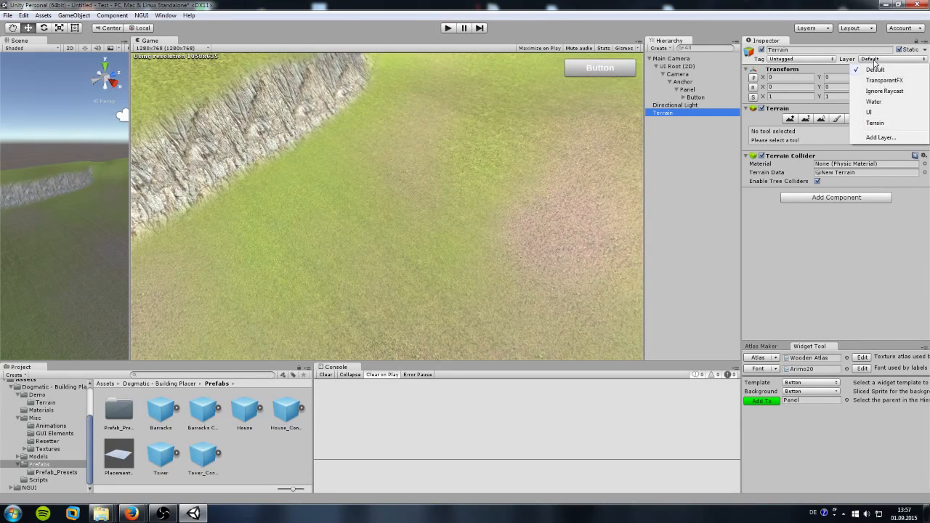
{"action": "left_click", "coordinate": [874, 124]}
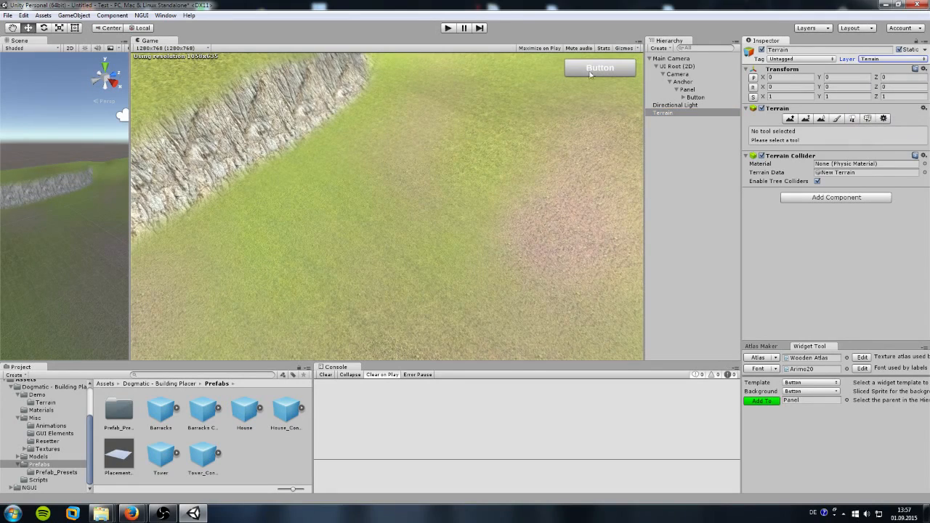
{"action": "left_click", "coordinate": [447, 28]}
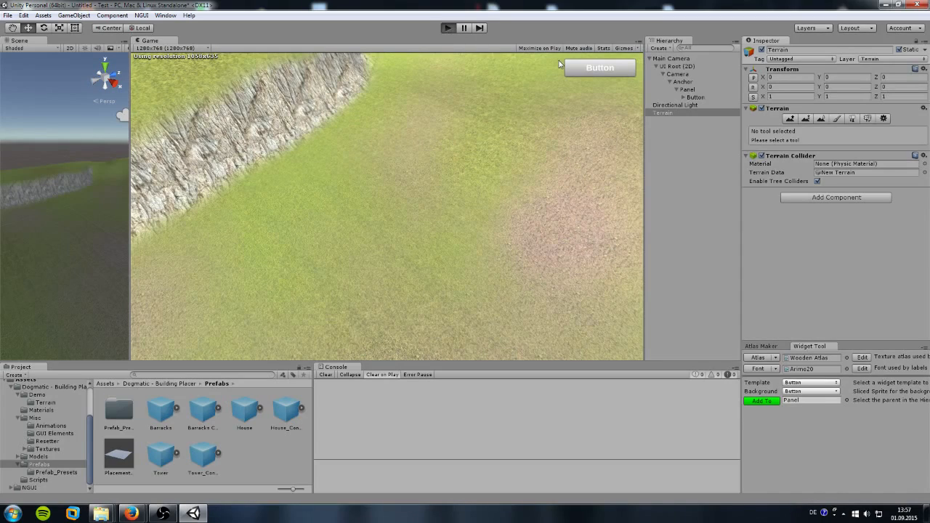
{"action": "left_click", "coordinate": [600, 73]}
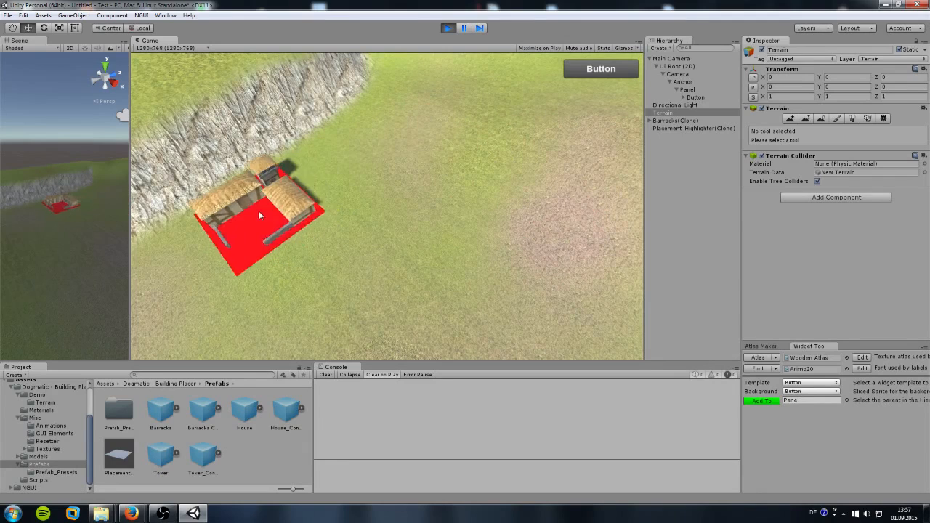
Step: Place the barracks on the grass beside the cliff, then inspect the Button object
{"action": "left_click", "coordinate": [279, 216]}
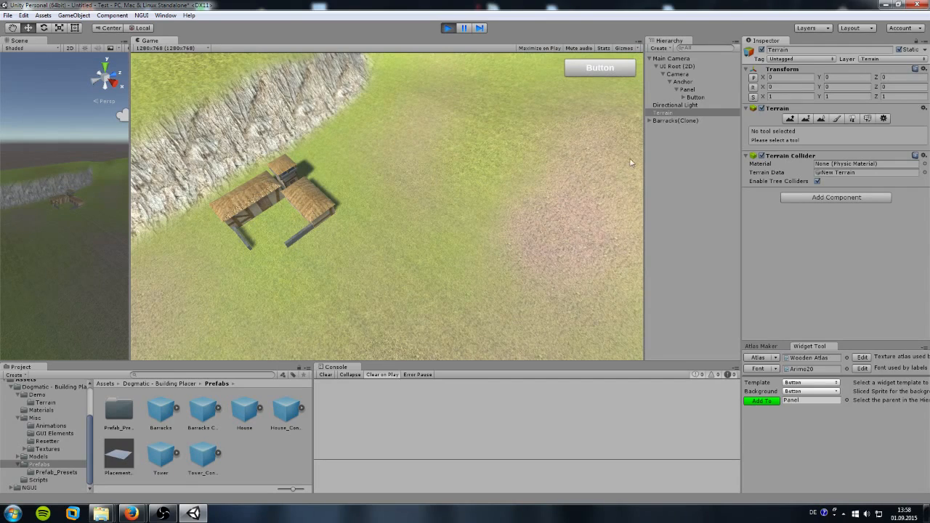
{"action": "left_click", "coordinate": [699, 98]}
{"action": "scroll", "coordinate": [826, 279], "scroll_direction": "down", "scroll_amount": 10}
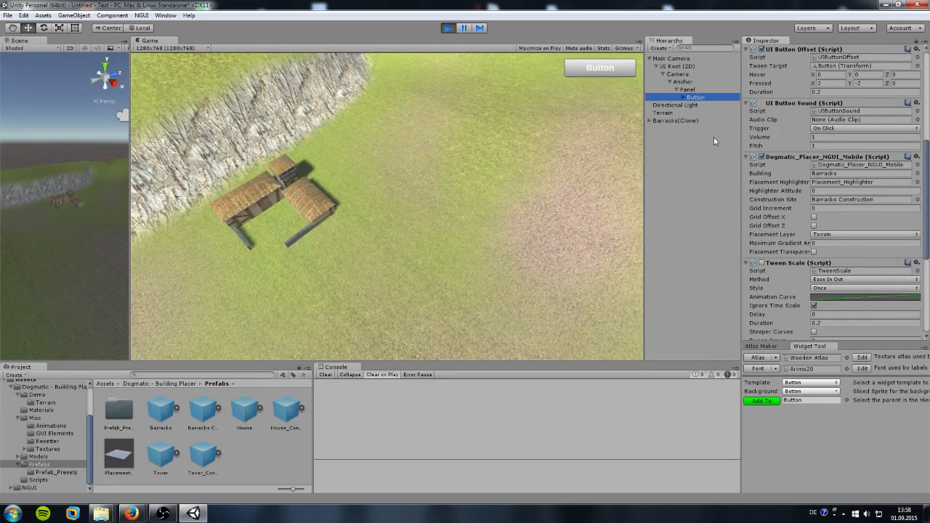
Step: Spawn another barracks preview, cancel it over an invalid spot, and edit Highlighter Altitude
{"action": "left_click", "coordinate": [601, 74]}
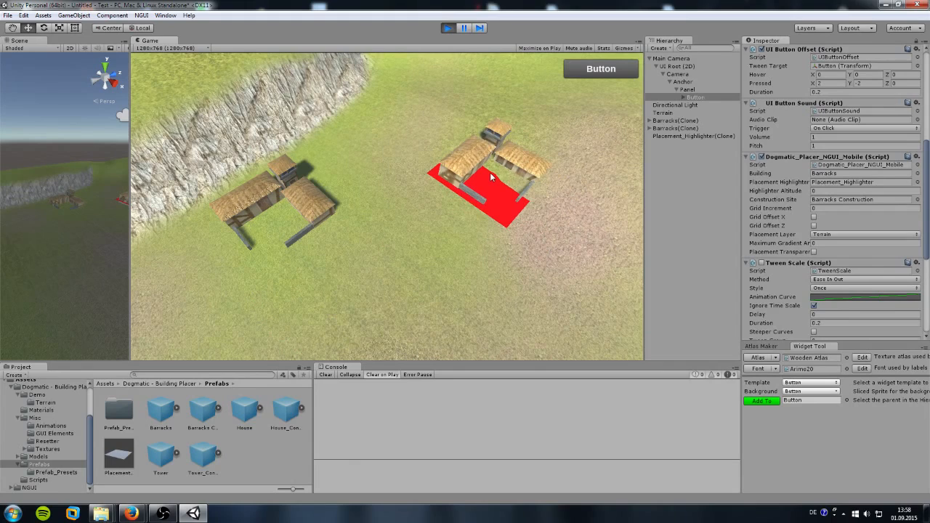
{"action": "left_click_drag", "start_coordinate": [490, 173], "coordinate": [491, 173]}
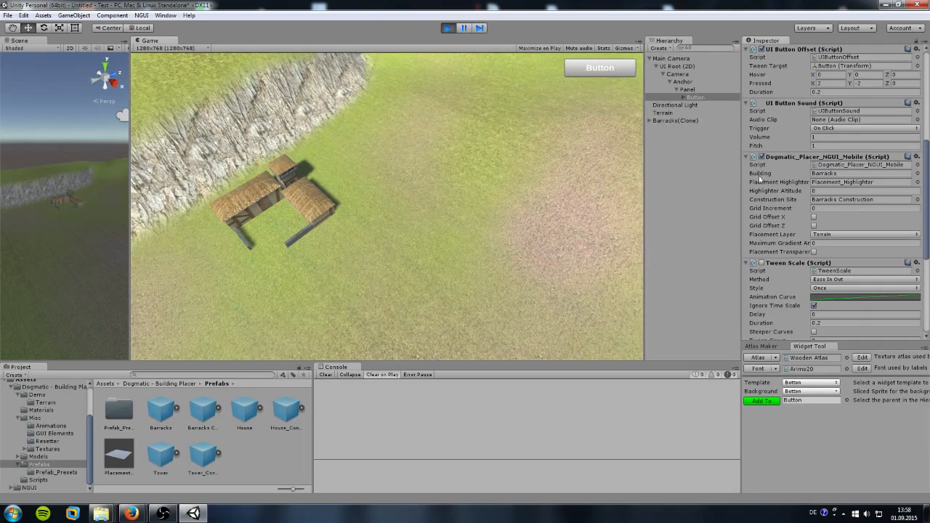
{"action": "left_click", "coordinate": [825, 191]}
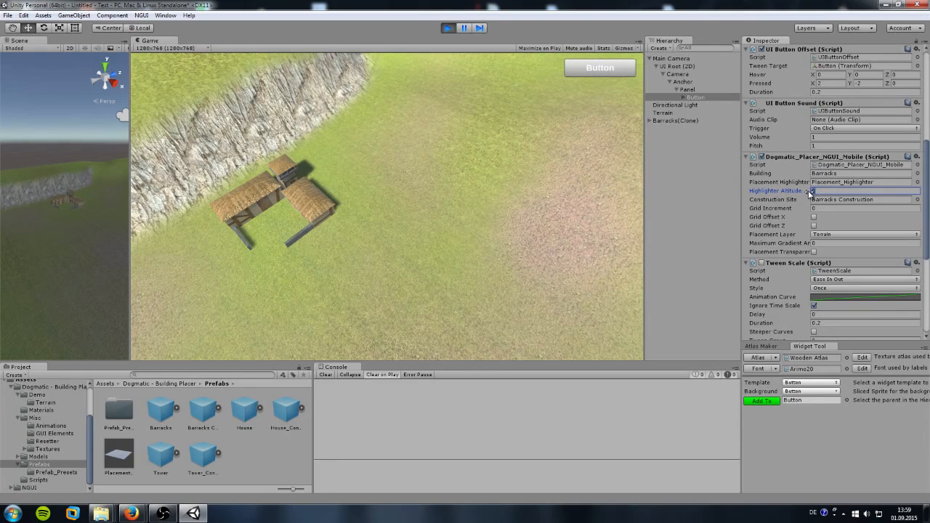
{"action": "left_click_drag", "start_coordinate": [816, 192], "coordinate": [804, 194]}
{"action": "type", "text": "0.1"}
{"action": "mouse_move", "coordinate": [597, 66]}
{"action": "left_mouse_down"}
{"action": "mouse_move", "coordinate": [497, 130]}
{"action": "mouse_move", "coordinate": [464, 163]}
{"action": "mouse_move", "coordinate": [490, 182]}
{"action": "mouse_move", "coordinate": [426, 218]}
{"action": "mouse_move", "coordinate": [383, 258]}
{"action": "mouse_move", "coordinate": [397, 266]}
{"action": "mouse_move", "coordinate": [491, 219]}
{"action": "mouse_move", "coordinate": [442, 207]}
{"action": "mouse_move", "coordinate": [513, 182]}
{"action": "left_mouse_up"}
{"action": "left_click_drag", "start_coordinate": [830, 192], "coordinate": [789, 193]}
{"action": "type", "text": "0"}
{"action": "left_click", "coordinate": [599, 72]}
{"action": "mouse_move", "coordinate": [599, 73]}
{"action": "left_mouse_down"}
{"action": "mouse_move", "coordinate": [446, 98]}
{"action": "mouse_move", "coordinate": [457, 198]}
{"action": "mouse_move", "coordinate": [471, 123]}
{"action": "mouse_move", "coordinate": [543, 266]}
{"action": "mouse_move", "coordinate": [283, 81]}
{"action": "mouse_move", "coordinate": [487, 190]}
{"action": "mouse_move", "coordinate": [513, 222]}
{"action": "mouse_move", "coordinate": [519, 180]}
{"action": "left_mouse_up"}
{"action": "left_click", "coordinate": [821, 209]}
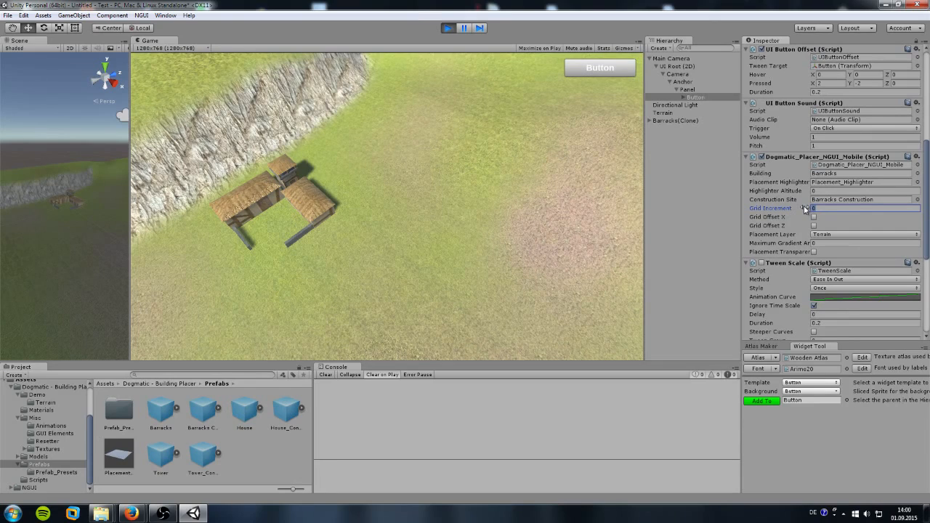
{"action": "left_click_drag", "start_coordinate": [804, 209], "coordinate": [827, 212]}
{"action": "left_click", "coordinate": [605, 72]}
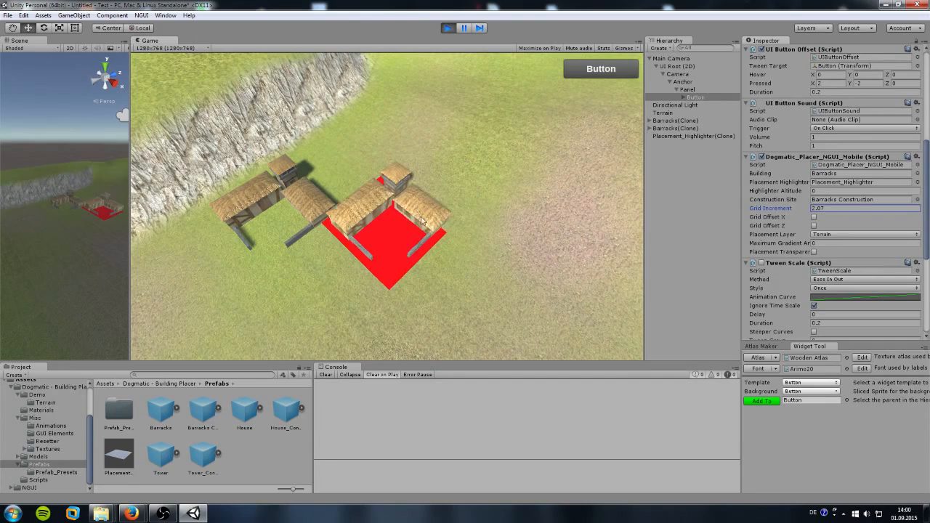
{"action": "left_click_drag", "start_coordinate": [480, 266], "coordinate": [521, 221]}
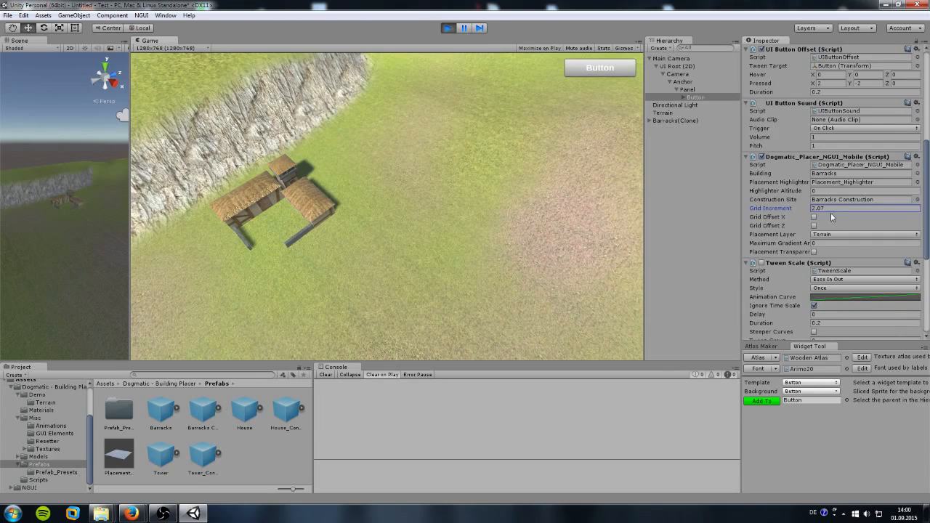
{"action": "left_click", "coordinate": [786, 206]}
{"action": "type", "text": "0"}
{"action": "mouse_move", "coordinate": [589, 68]}
{"action": "left_mouse_down"}
{"action": "mouse_move", "coordinate": [413, 183]}
{"action": "mouse_move", "coordinate": [525, 116]}
{"action": "mouse_move", "coordinate": [485, 223]}
{"action": "mouse_move", "coordinate": [561, 138]}
{"action": "mouse_move", "coordinate": [421, 141]}
{"action": "mouse_move", "coordinate": [568, 154]}
{"action": "mouse_move", "coordinate": [455, 220]}
{"action": "mouse_move", "coordinate": [326, 332]}
{"action": "mouse_move", "coordinate": [355, 319]}
{"action": "mouse_move", "coordinate": [331, 311]}
{"action": "mouse_move", "coordinate": [348, 314]}
{"action": "mouse_move", "coordinate": [445, 272]}
{"action": "mouse_move", "coordinate": [509, 197]}
{"action": "mouse_move", "coordinate": [414, 210]}
{"action": "mouse_move", "coordinate": [529, 146]}
{"action": "mouse_move", "coordinate": [526, 125]}
{"action": "mouse_move", "coordinate": [476, 91]}
{"action": "mouse_move", "coordinate": [499, 107]}
{"action": "mouse_move", "coordinate": [495, 173]}
{"action": "left_mouse_up"}
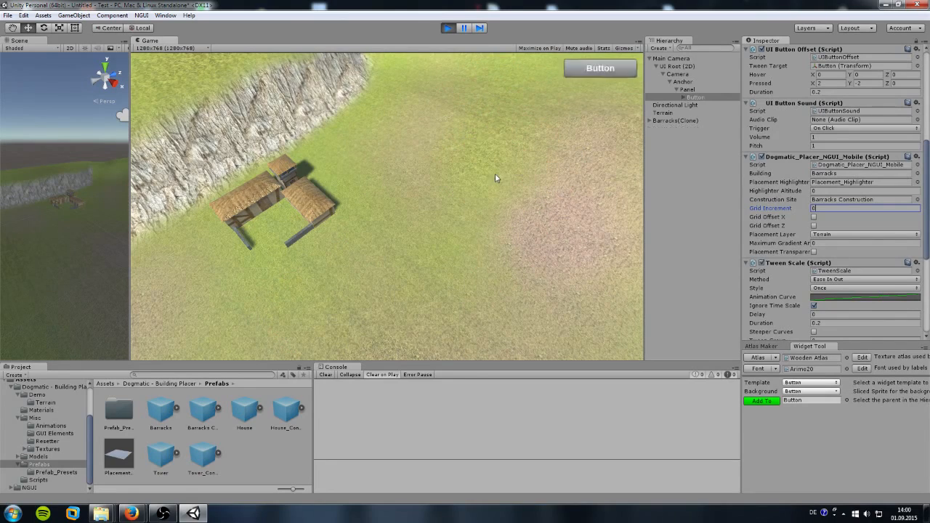
Step: Set Maximum Gradient Angle to 20, then place a barracks construction site on the plateau
{"action": "left_click", "coordinate": [790, 245]}
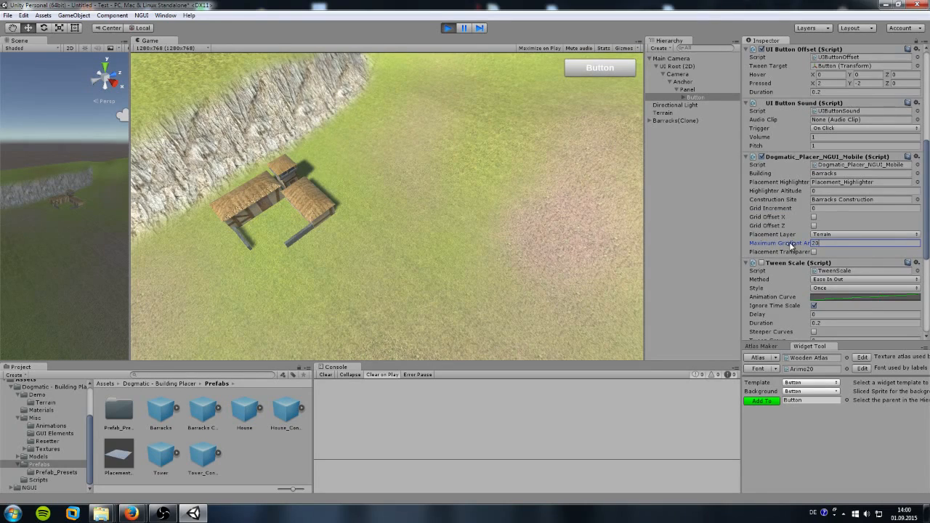
{"action": "mouse_move", "coordinate": [600, 74]}
{"action": "left_mouse_down"}
{"action": "mouse_move", "coordinate": [552, 82]}
{"action": "mouse_move", "coordinate": [456, 173]}
{"action": "mouse_move", "coordinate": [503, 193]}
{"action": "mouse_move", "coordinate": [586, 192]}
{"action": "mouse_move", "coordinate": [529, 178]}
{"action": "mouse_move", "coordinate": [618, 194]}
{"action": "mouse_move", "coordinate": [597, 183]}
{"action": "mouse_move", "coordinate": [607, 175]}
{"action": "mouse_move", "coordinate": [560, 185]}
{"action": "mouse_move", "coordinate": [483, 179]}
{"action": "mouse_move", "coordinate": [473, 215]}
{"action": "mouse_move", "coordinate": [471, 153]}
{"action": "left_mouse_up"}
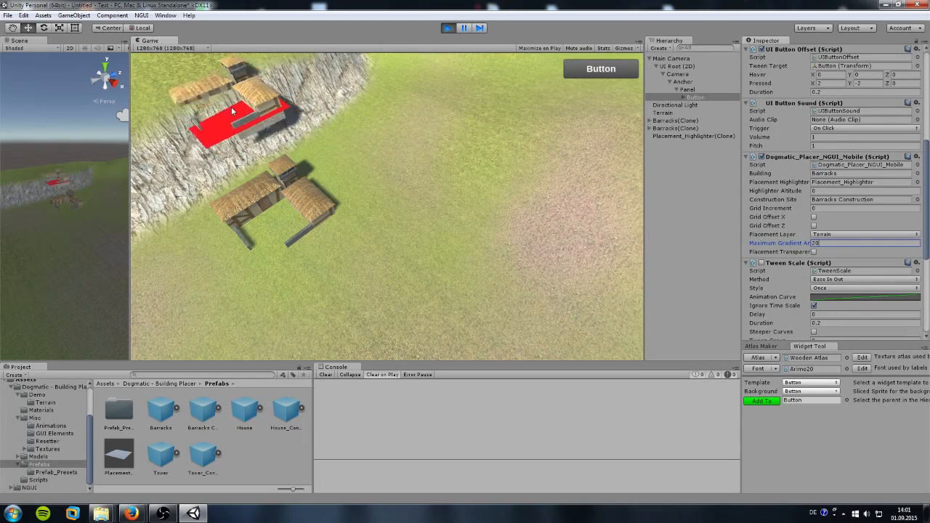
{"action": "left_click", "coordinate": [171, 66]}
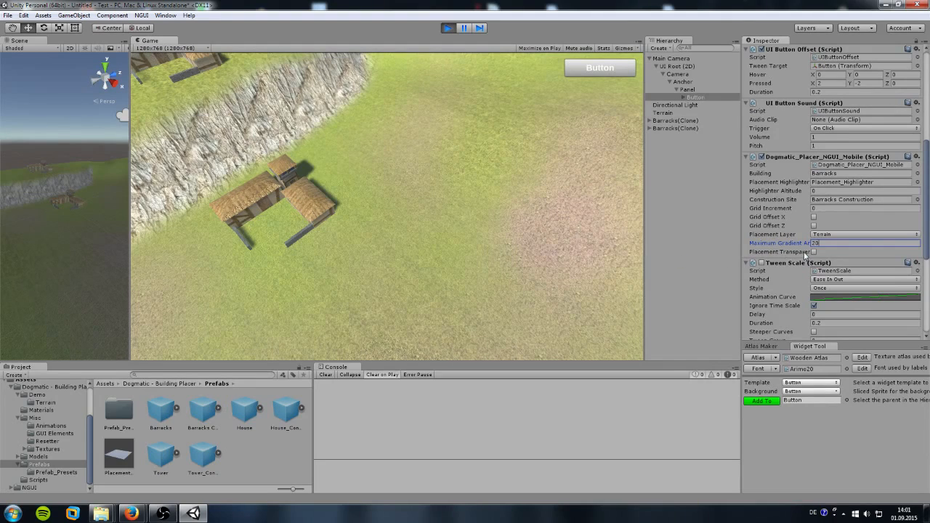
Step: Enable Placement Transparent, test the cliff, and place three barracks across the open grass
{"action": "left_click", "coordinate": [814, 252]}
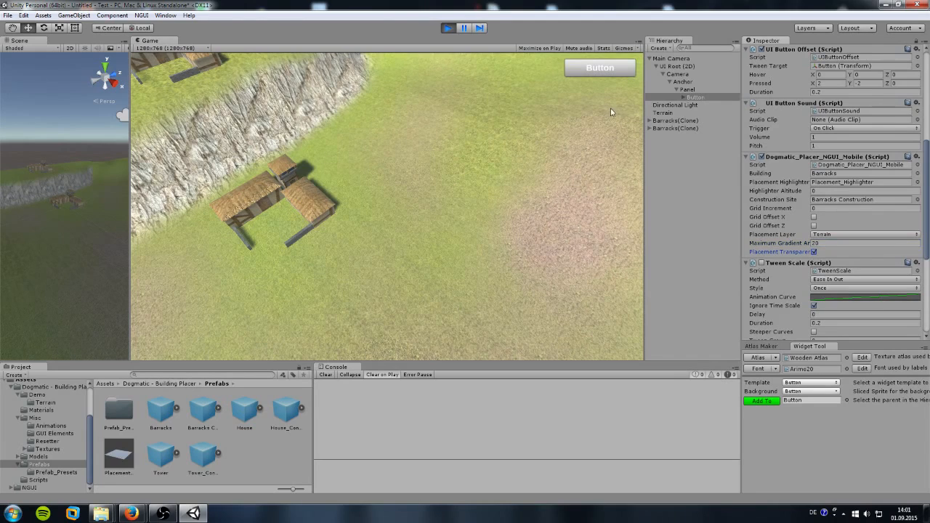
{"action": "left_click", "coordinate": [601, 68]}
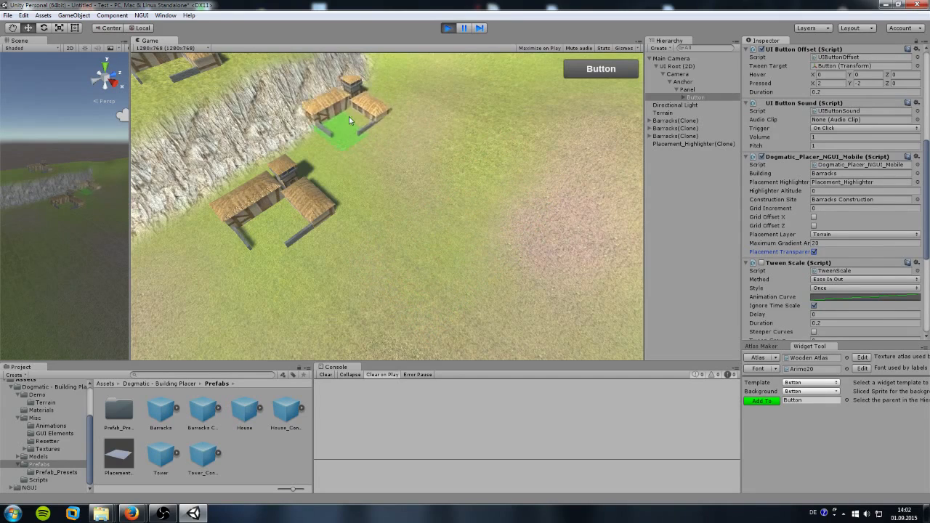
{"action": "left_click_drag", "start_coordinate": [349, 116], "coordinate": [309, 96]}
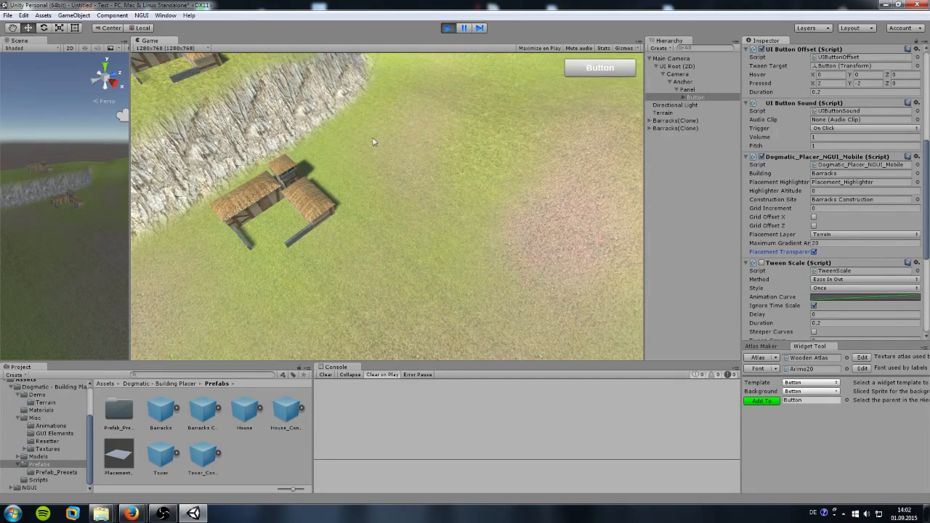
{"action": "mouse_move", "coordinate": [601, 68]}
{"action": "left_mouse_down"}
{"action": "mouse_move", "coordinate": [513, 123]}
{"action": "mouse_move", "coordinate": [483, 178]}
{"action": "mouse_move", "coordinate": [536, 150]}
{"action": "mouse_move", "coordinate": [438, 83]}
{"action": "left_mouse_up"}
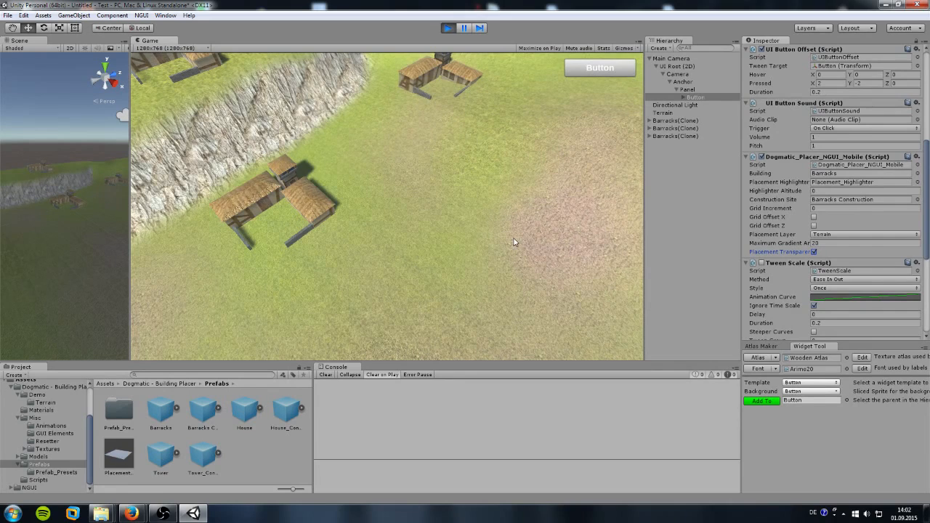
{"action": "mouse_move", "coordinate": [576, 70]}
{"action": "left_mouse_down"}
{"action": "mouse_move", "coordinate": [516, 191]}
{"action": "mouse_move", "coordinate": [448, 227]}
{"action": "mouse_move", "coordinate": [423, 269]}
{"action": "mouse_move", "coordinate": [445, 265]}
{"action": "left_mouse_up"}
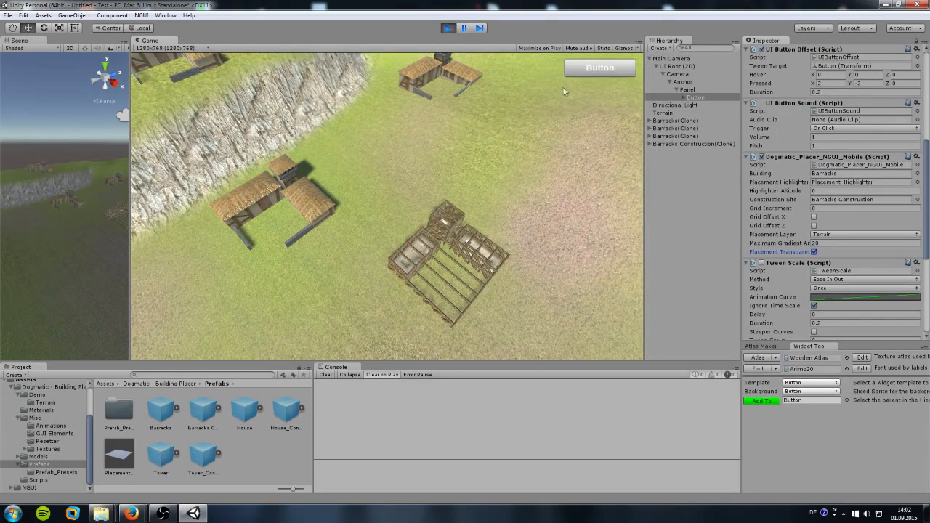
{"action": "left_click_drag", "start_coordinate": [600, 67], "coordinate": [478, 159]}
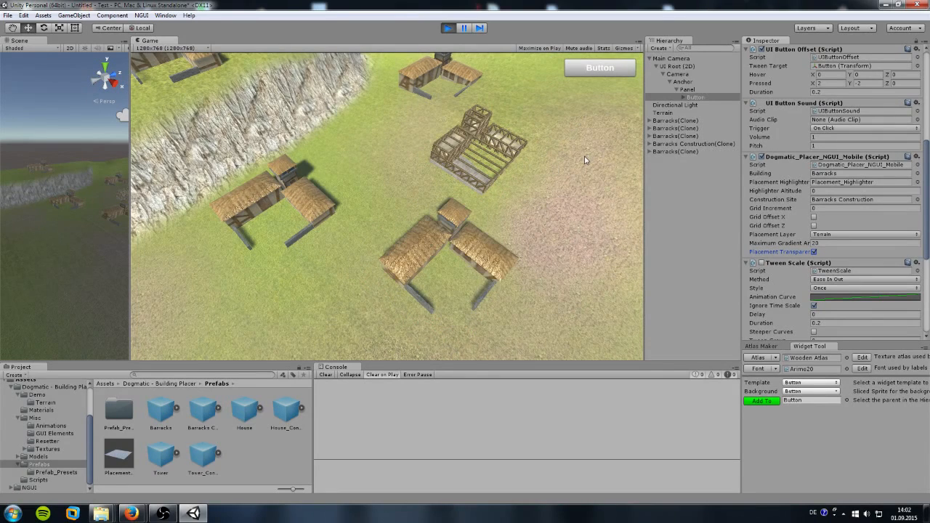
Step: Stop play mode, widen the Scene view, and add a Barracks prefab raised to Y 2.77
{"action": "left_click", "coordinate": [448, 28]}
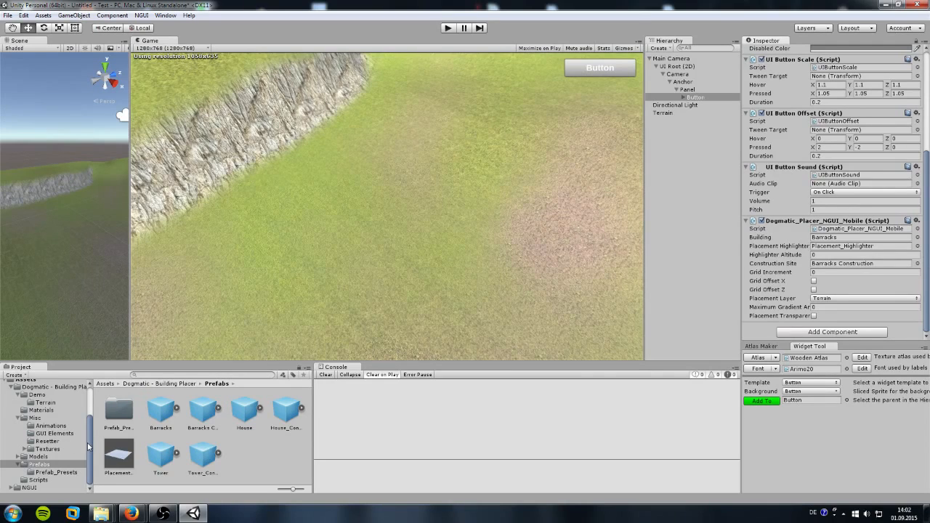
{"action": "left_click_drag", "start_coordinate": [128, 321], "coordinate": [592, 320]}
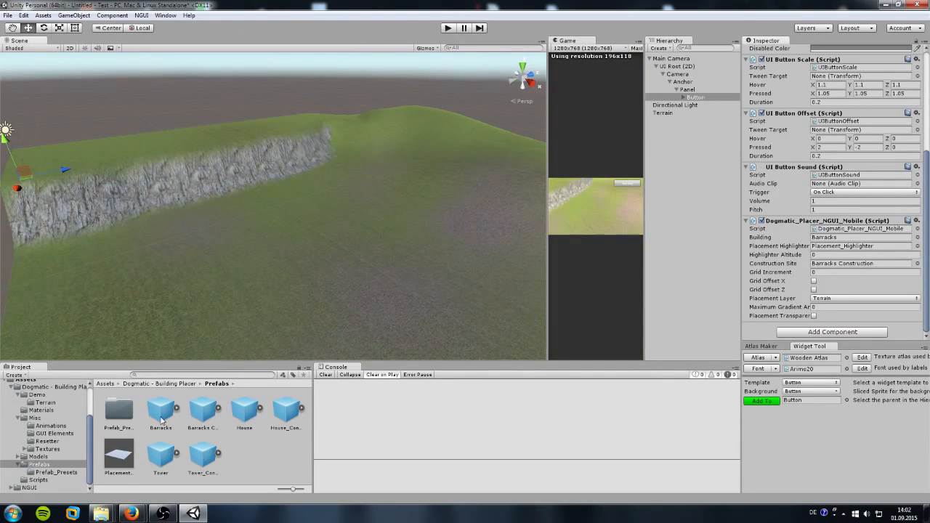
{"action": "left_click_drag", "start_coordinate": [165, 415], "coordinate": [264, 307]}
{"action": "left_click_drag", "start_coordinate": [260, 256], "coordinate": [265, 192]}
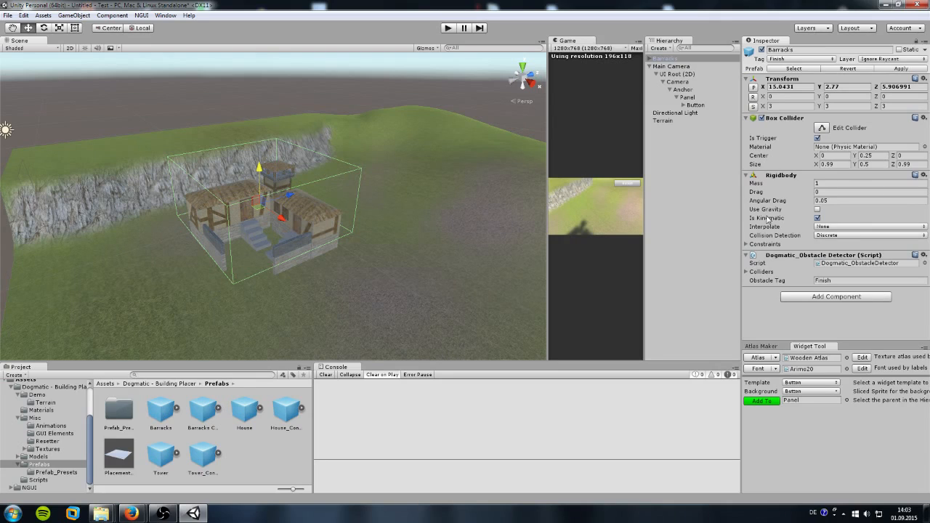
Step: Make the Barracks Rigidbody kinematic, then delete the Barracks instance from the scene
{"action": "left_click", "coordinate": [817, 217]}
{"action": "left_click", "coordinate": [667, 67]}
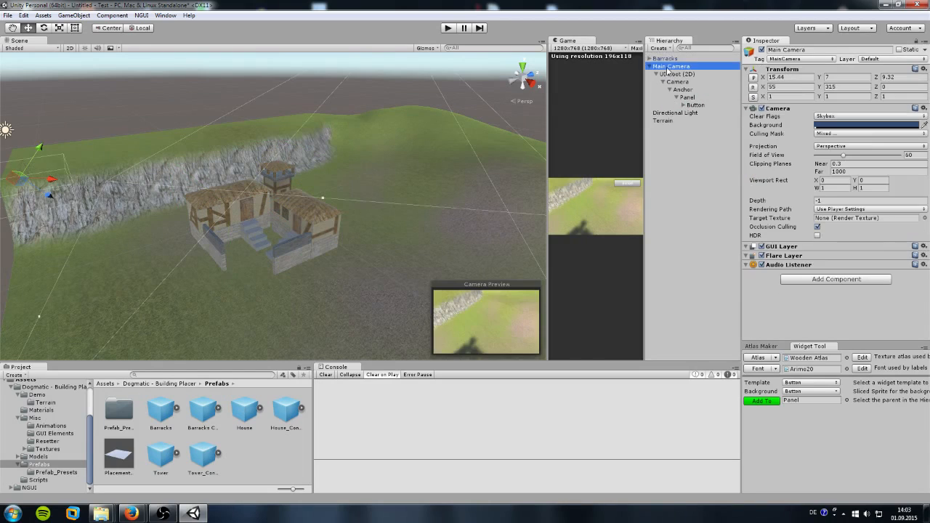
{"action": "left_click", "coordinate": [663, 58]}
{"action": "key", "text": "Delete"}
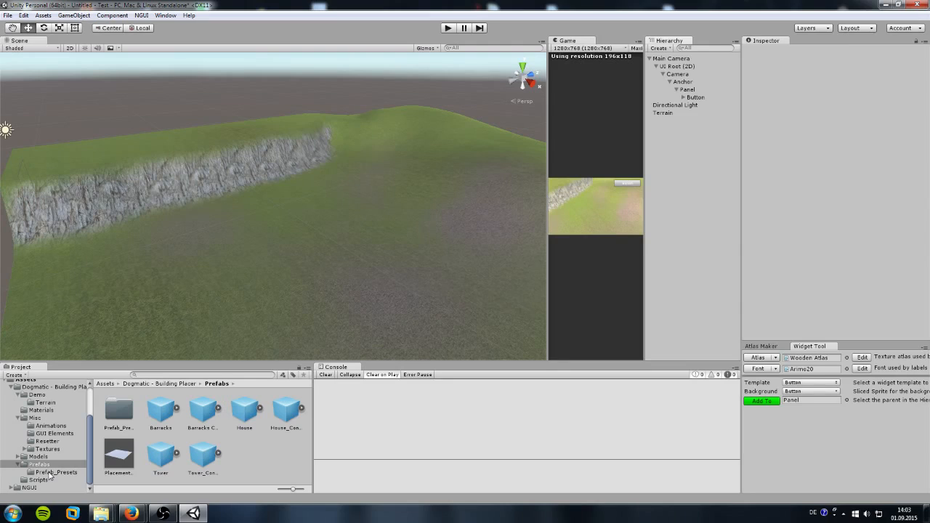
Step: Open the Prefab_Presets folder with the 1x1–5x5 presets and frame the terrain in the Scene view
{"action": "double_click", "coordinate": [119, 411]}
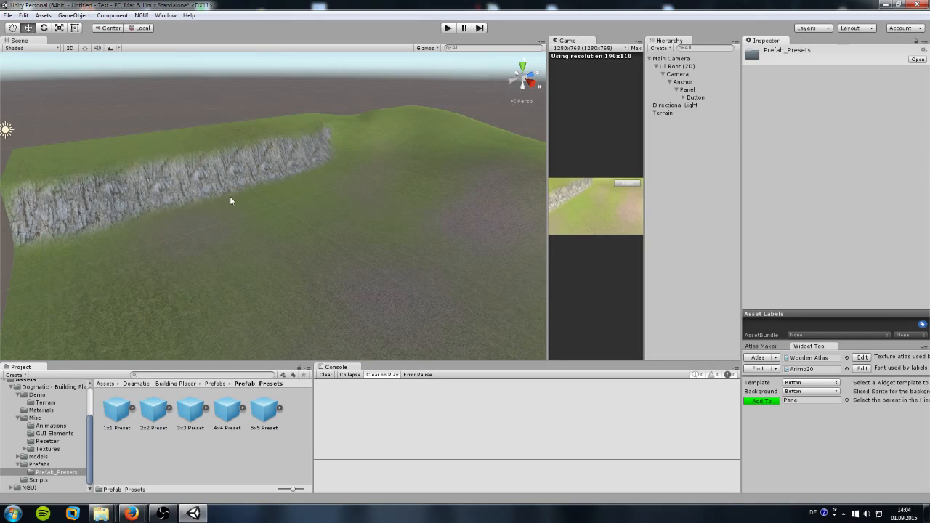
{"action": "middle_click_drag", "start_coordinate": [218, 186], "coordinate": [265, 278]}
{"action": "right_click_drag", "start_coordinate": [263, 255], "coordinate": [287, 313]}
{"action": "right_click_drag", "start_coordinate": [273, 239], "coordinate": [254, 194]}
{"action": "middle_click_drag", "start_coordinate": [254, 197], "coordinate": [247, 221]}
{"action": "scroll", "coordinate": [255, 238], "scroll_direction": "up", "scroll_amount": 2}
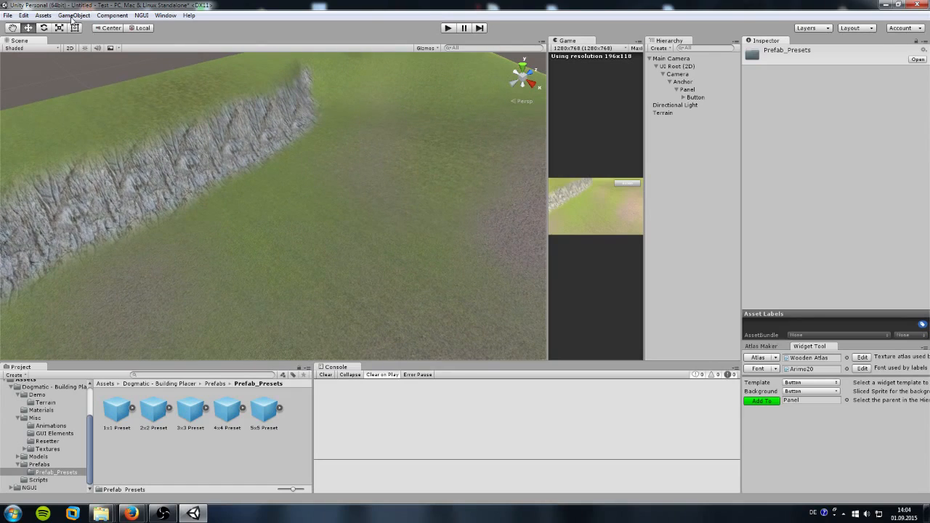
{"action": "left_click", "coordinate": [79, 15]}
Step: Add a test Cube at ground level and scale it to 0.75 on X, Y and Z
{"action": "mouse_move", "coordinate": [84, 48]}
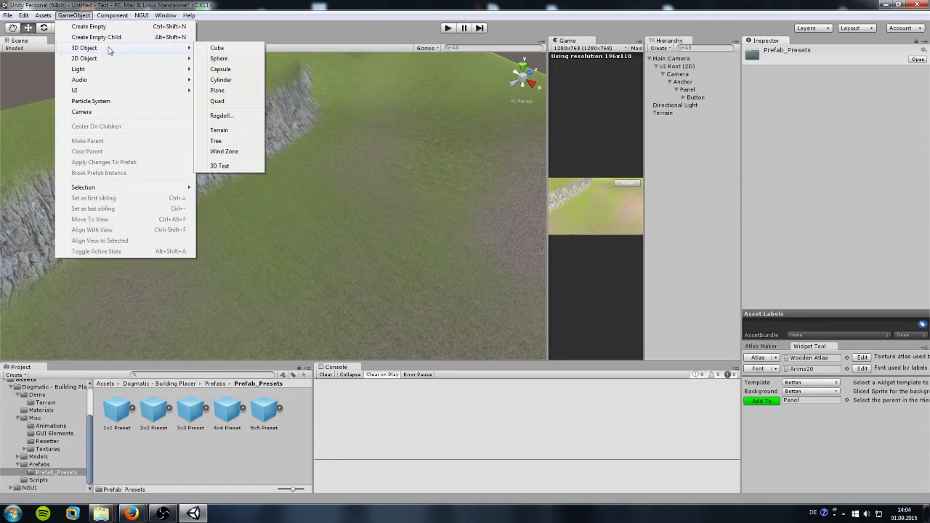
{"action": "left_click", "coordinate": [227, 51]}
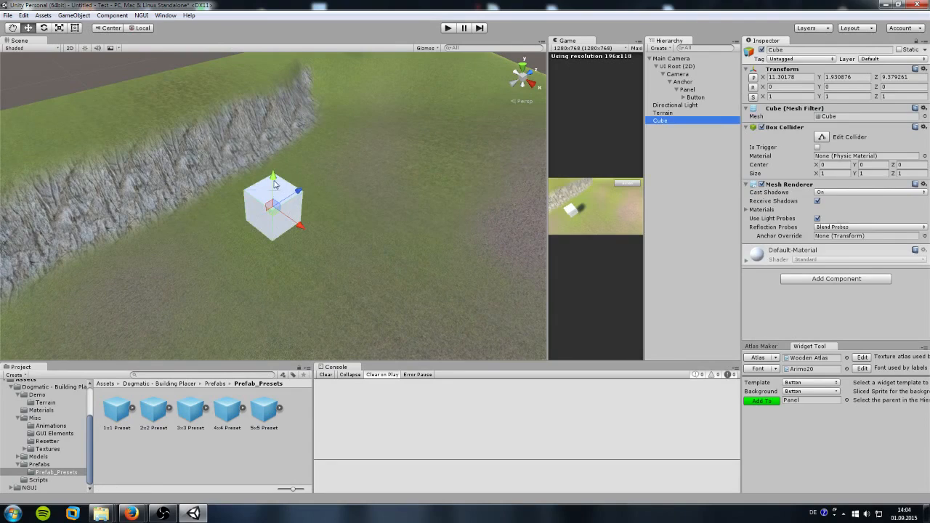
{"action": "left_click_drag", "start_coordinate": [277, 187], "coordinate": [280, 227]}
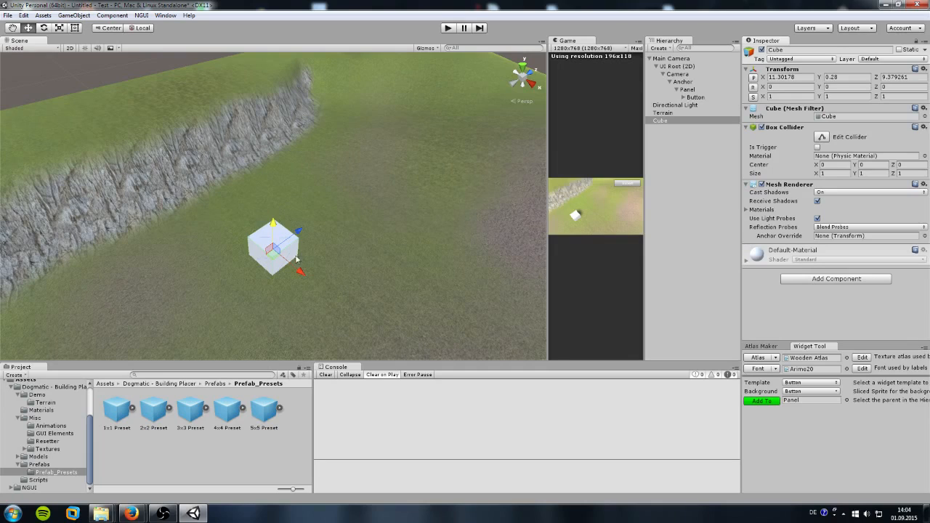
{"action": "left_click", "coordinate": [781, 96]}
{"action": "type", "text": "0.75"}
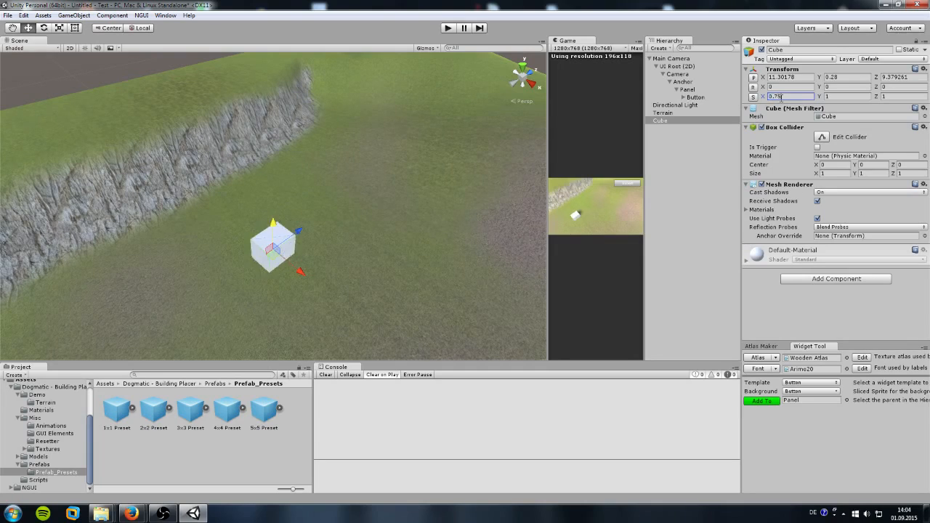
{"action": "key", "text": "Tab"}
{"action": "type", "text": "0.75"}
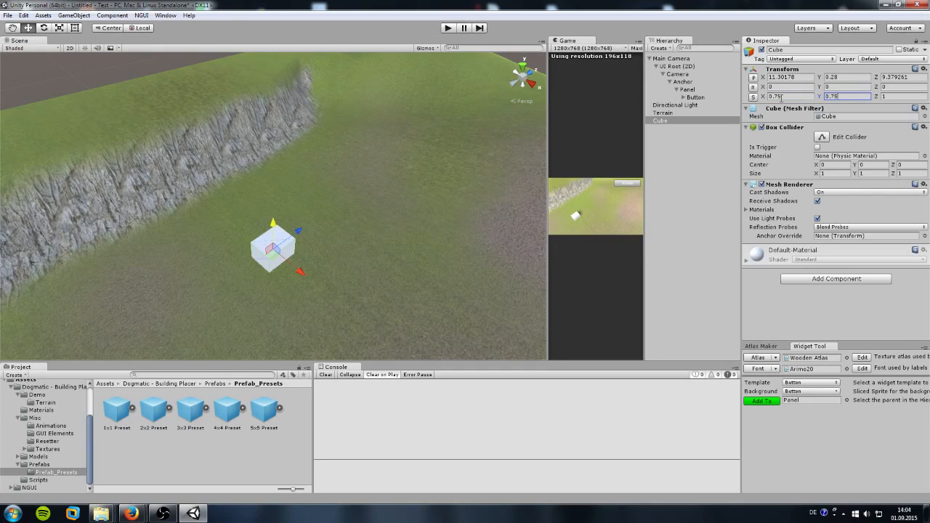
{"action": "key", "text": "Tab"}
{"action": "type", "text": "0.75"}
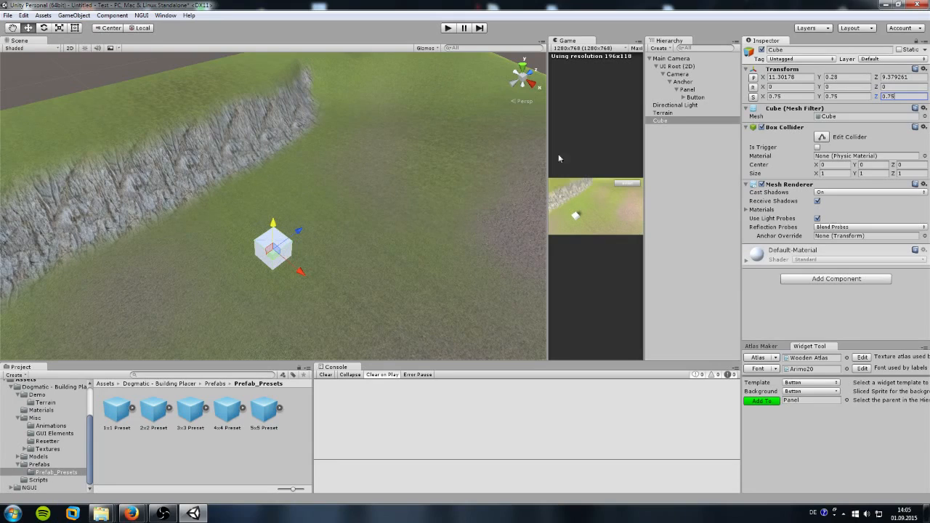
Step: Delete the Cube and select the Button object to see its components
{"action": "left_click", "coordinate": [675, 122]}
{"action": "key", "text": "Delete"}
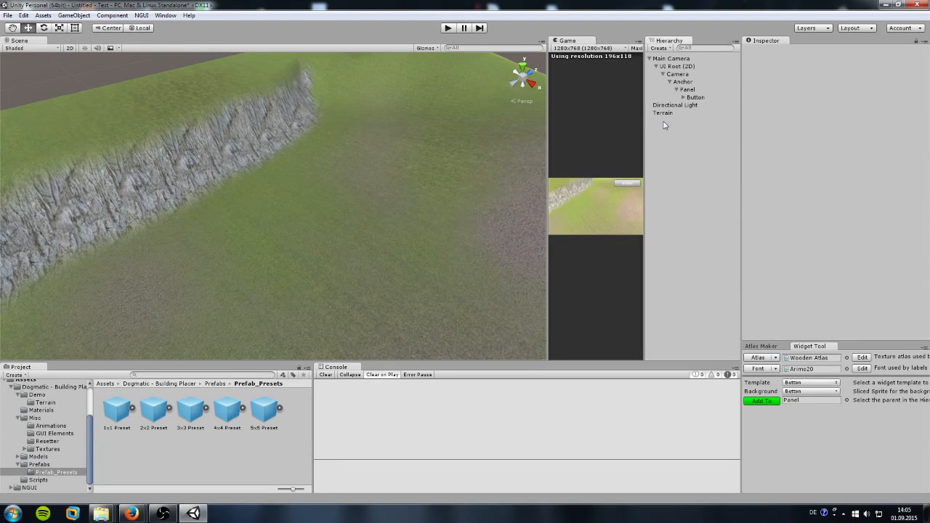
{"action": "left_click", "coordinate": [696, 97]}
Step: Check the Button placer's Grid Increment value in the Inspector
{"action": "scroll", "coordinate": [797, 207], "scroll_direction": "down", "scroll_amount": 6}
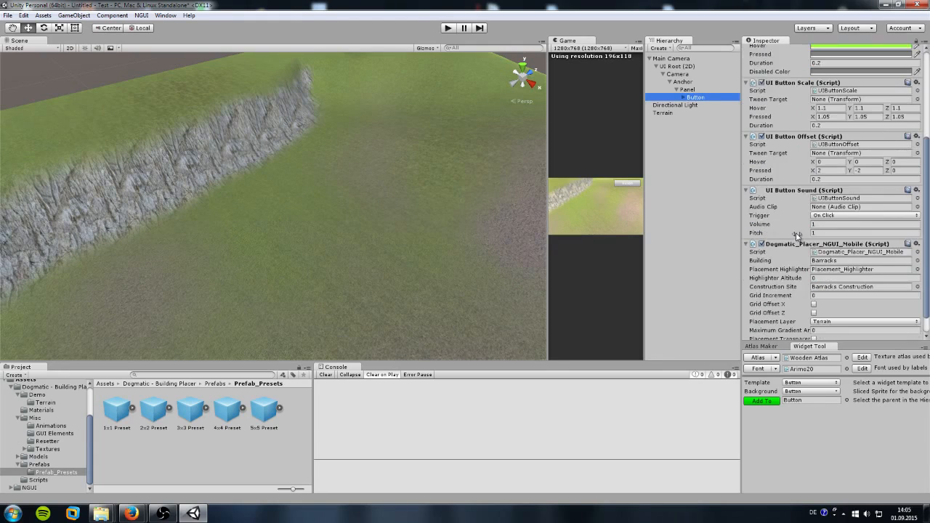
{"action": "left_click", "coordinate": [822, 272]}
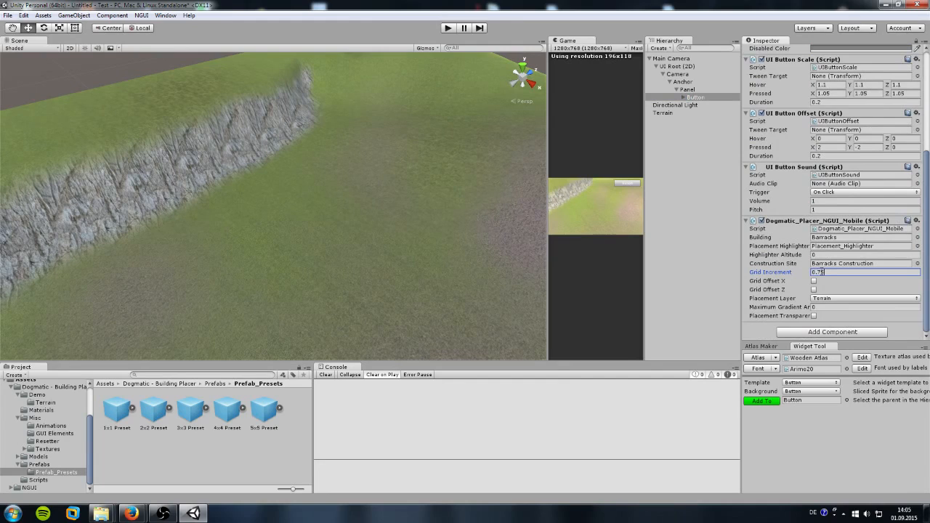
{"action": "scroll", "coordinate": [821, 273], "scroll_direction": "up", "scroll_amount": 6}
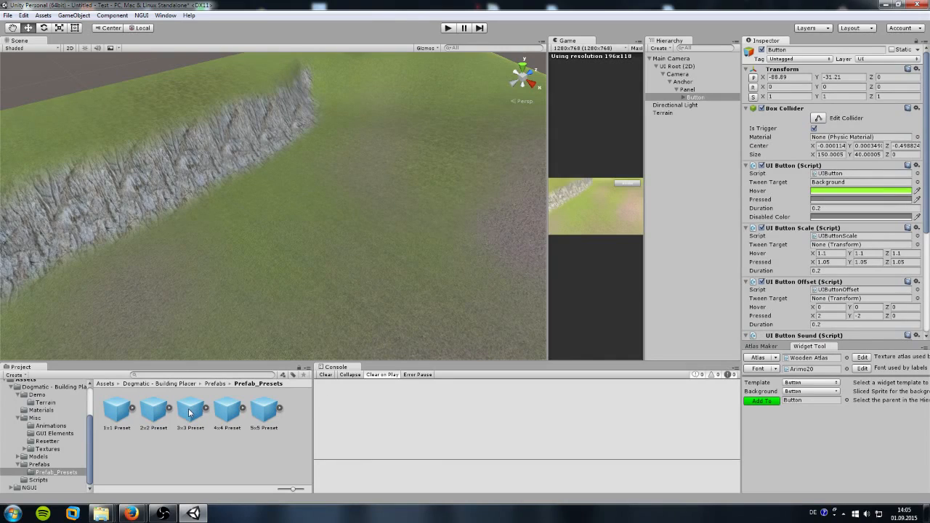
Step: Place the 3x3 Preset on the terrain at 13.43, 3.706, 7.085 and show the Models folder
{"action": "left_click_drag", "start_coordinate": [189, 415], "coordinate": [293, 218]}
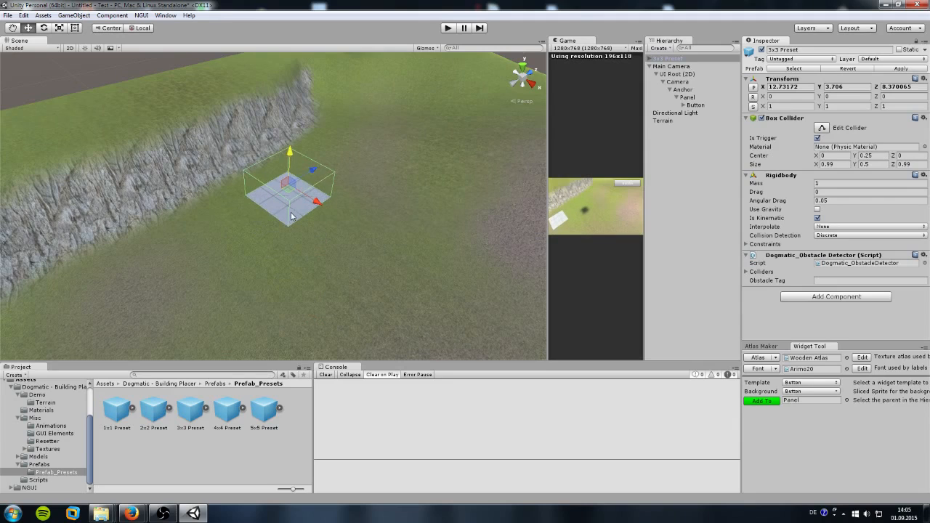
{"action": "left_click_drag", "start_coordinate": [315, 175], "coordinate": [255, 192]}
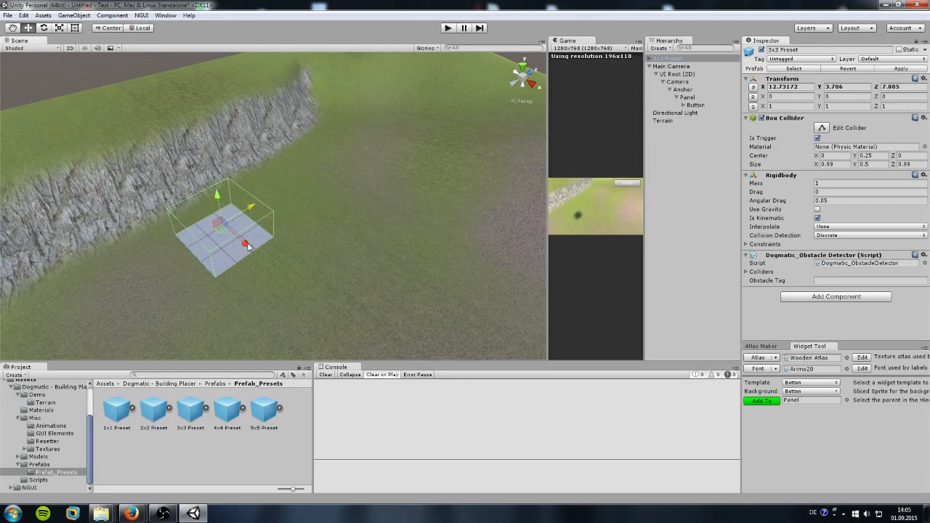
{"action": "left_click_drag", "start_coordinate": [248, 244], "coordinate": [281, 263]}
{"action": "middle_click_drag", "start_coordinate": [282, 263], "coordinate": [305, 217]}
{"action": "scroll", "coordinate": [297, 217], "scroll_direction": "up", "scroll_amount": 4}
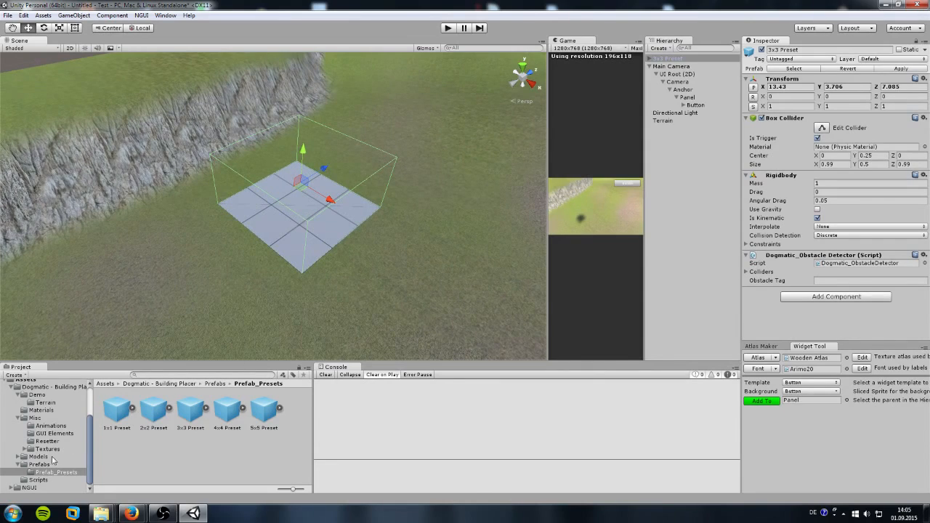
{"action": "left_click", "coordinate": [37, 457]}
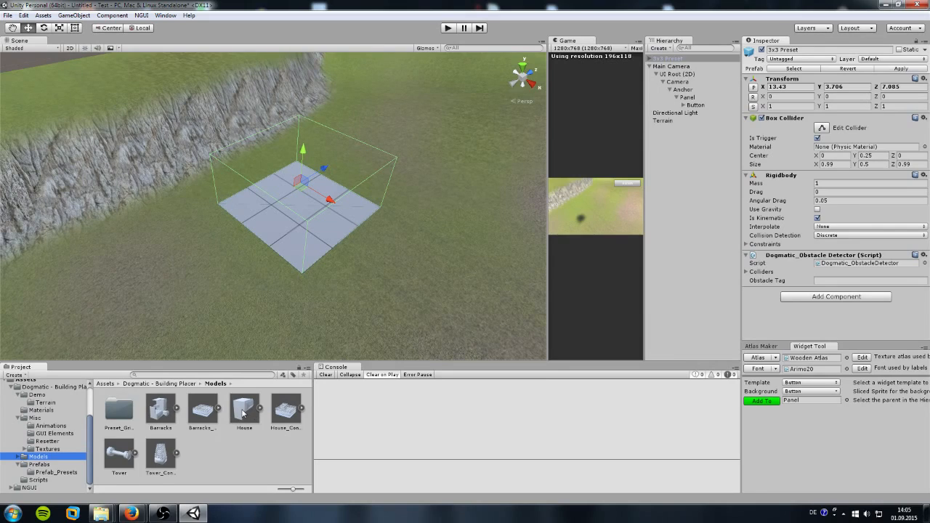
Step: Nest the House model under 3x3 Preset and texture it with the Barracks_tex material
{"action": "left_click_drag", "start_coordinate": [243, 413], "coordinate": [674, 66]}
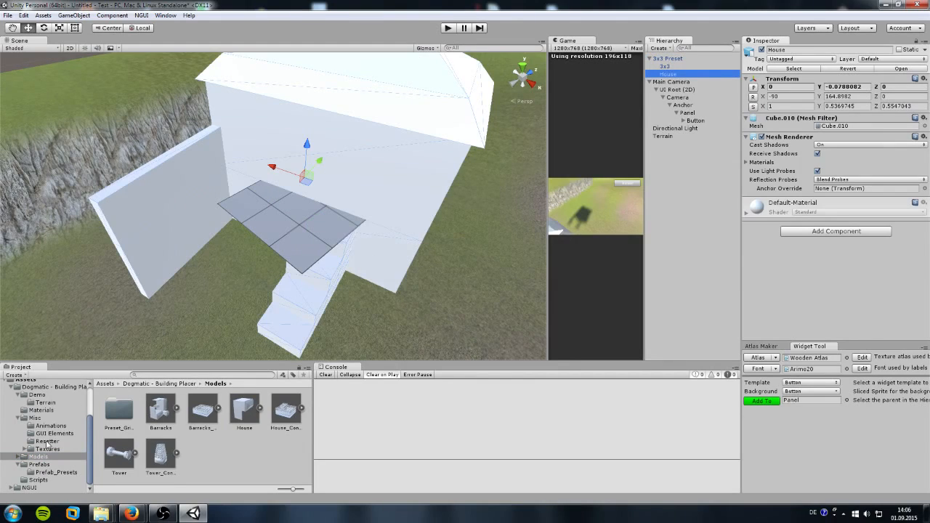
{"action": "left_click", "coordinate": [43, 411]}
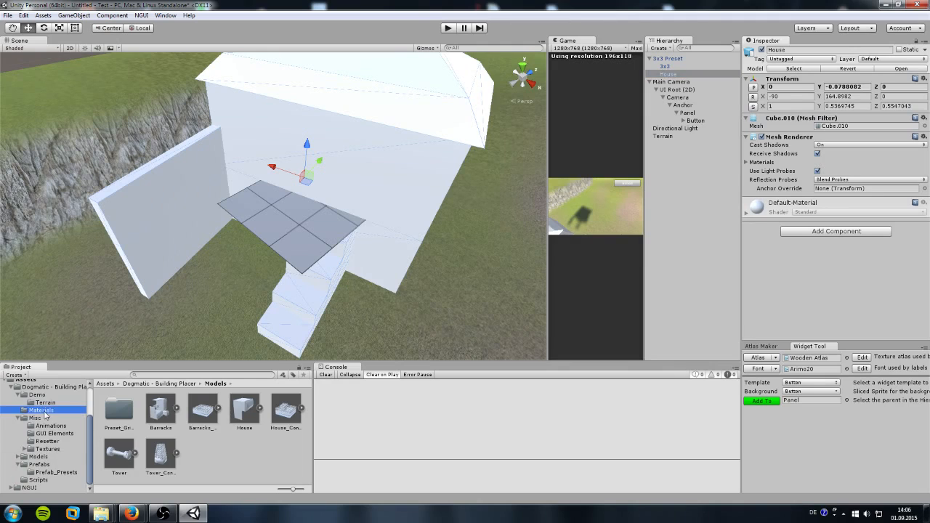
{"action": "left_click", "coordinate": [113, 418]}
{"action": "left_click_drag", "start_coordinate": [112, 421], "coordinate": [357, 169]}
{"action": "scroll", "coordinate": [342, 205], "scroll_direction": "up", "scroll_amount": 6}
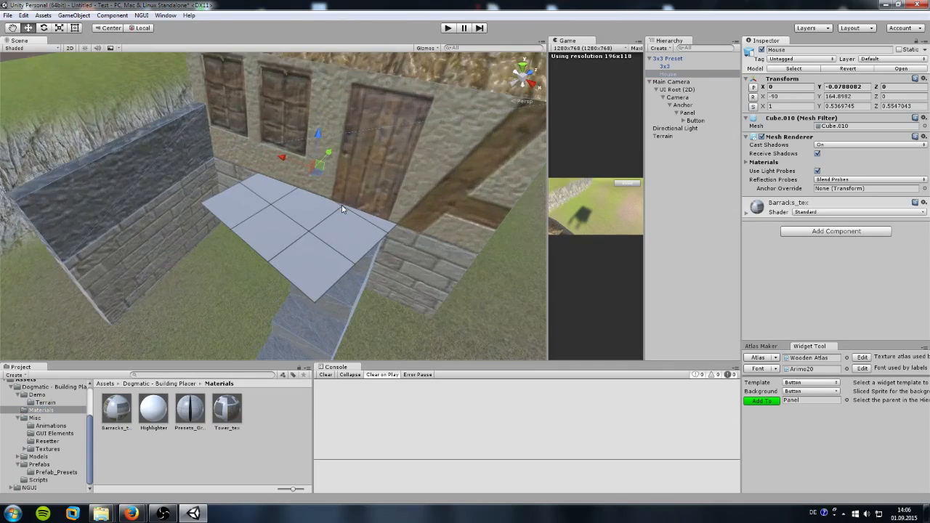
{"action": "scroll", "coordinate": [342, 206], "scroll_direction": "down", "scroll_amount": 6}
{"action": "scroll", "coordinate": [343, 206], "scroll_direction": "up", "scroll_amount": 3}
{"action": "left_click_drag", "start_coordinate": [342, 209], "coordinate": [268, 218], "text": "alt"}
{"action": "scroll", "coordinate": [396, 227], "scroll_direction": "down", "scroll_amount": 5}
{"action": "scroll", "coordinate": [388, 234], "scroll_direction": "up", "scroll_amount": 2}
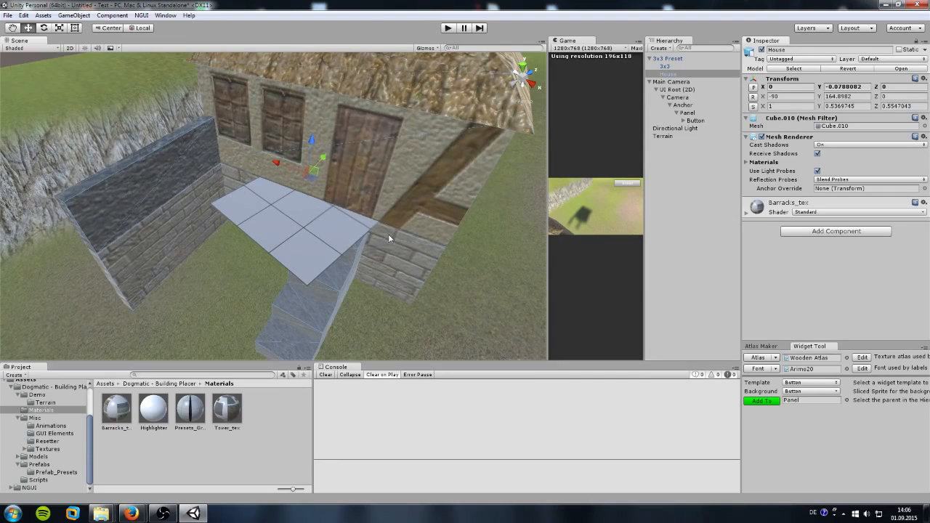
{"action": "left_click", "coordinate": [673, 74]}
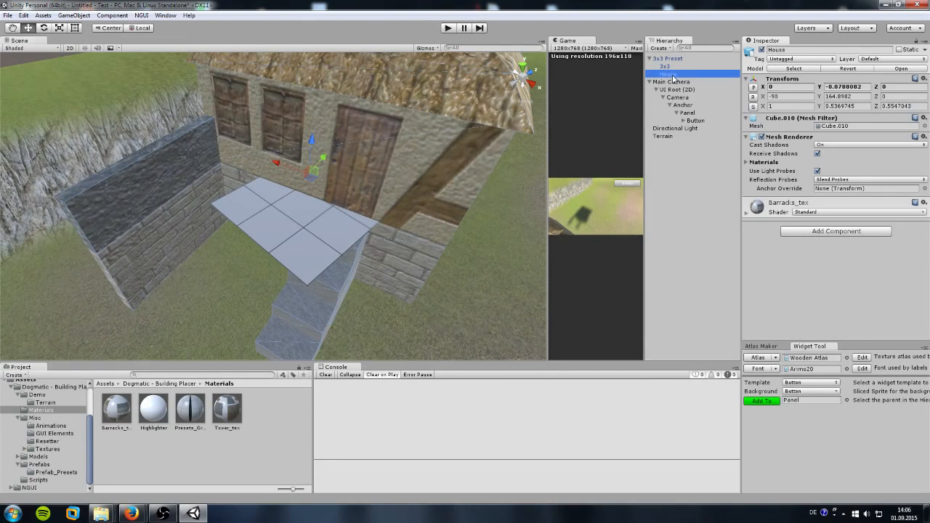
Step: Shrink the House with the Scale tool to roughly 0.29 × 0.16 × 0.16
{"action": "left_click", "coordinate": [59, 29]}
{"action": "left_click_drag", "start_coordinate": [311, 177], "coordinate": [279, 175]}
{"action": "scroll", "coordinate": [279, 175], "scroll_direction": "up", "scroll_amount": 4}
{"action": "scroll", "coordinate": [279, 175], "scroll_direction": "down", "scroll_amount": 5}
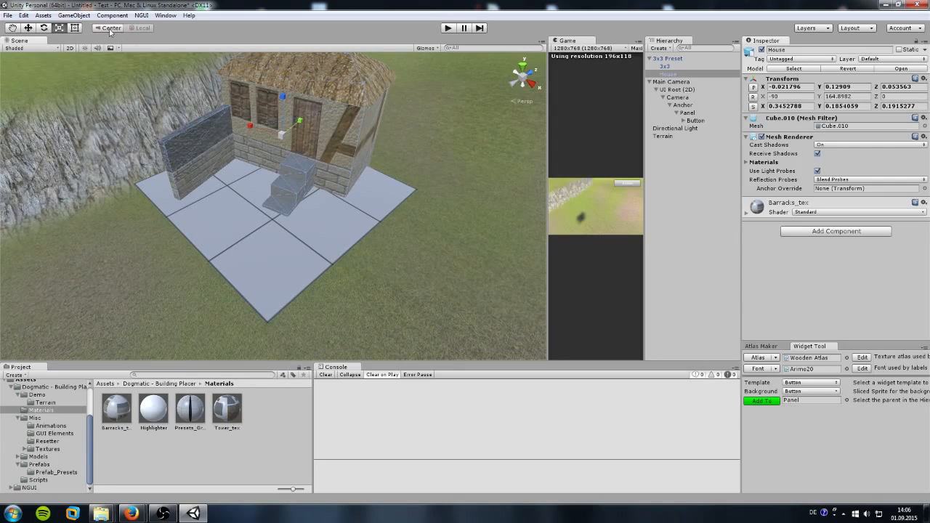
{"action": "left_click_drag", "start_coordinate": [285, 139], "coordinate": [296, 130]}
Step: Slide the House across the grid tiles and lower it onto the ground
{"action": "left_click", "coordinate": [27, 27]}
{"action": "left_click_drag", "start_coordinate": [240, 137], "coordinate": [254, 143]}
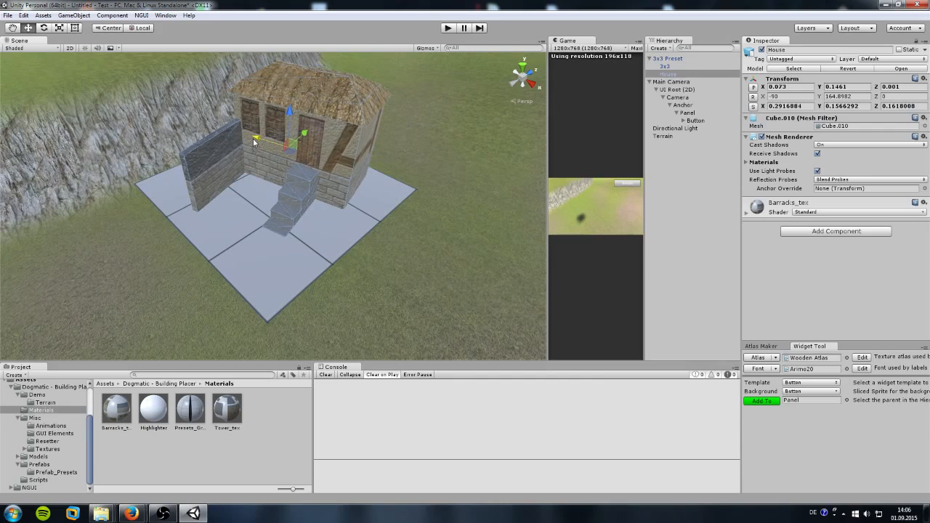
{"action": "left_click_drag", "start_coordinate": [294, 116], "coordinate": [287, 138]}
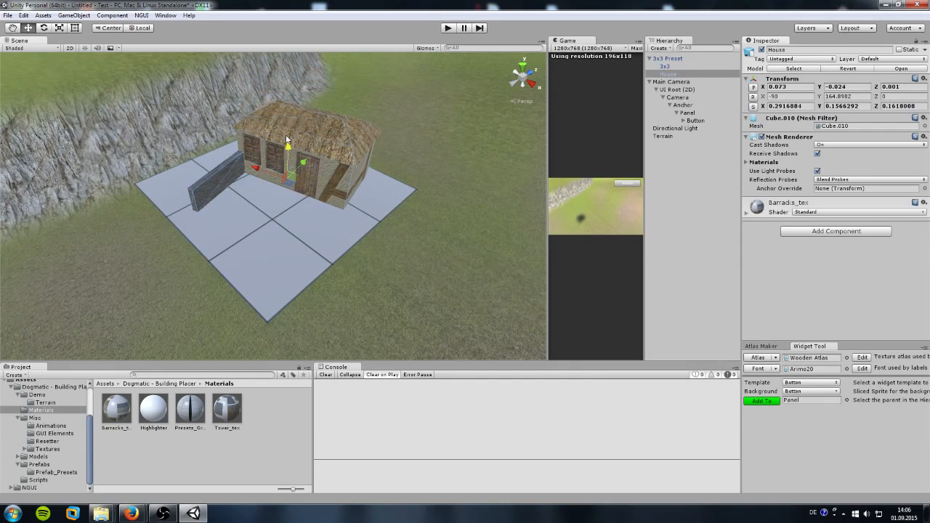
{"action": "scroll", "coordinate": [281, 187], "scroll_direction": "up", "scroll_amount": 5}
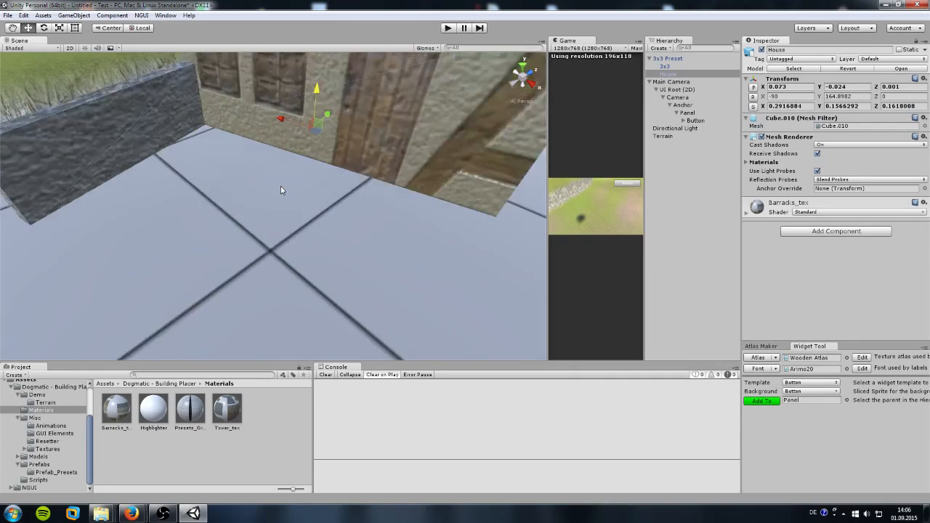
{"action": "scroll", "coordinate": [281, 188], "scroll_direction": "down", "scroll_amount": 3}
Step: Inspect the placed house from several angles, including a near-ground view
{"action": "right_click_drag", "start_coordinate": [285, 210], "coordinate": [291, 152]}
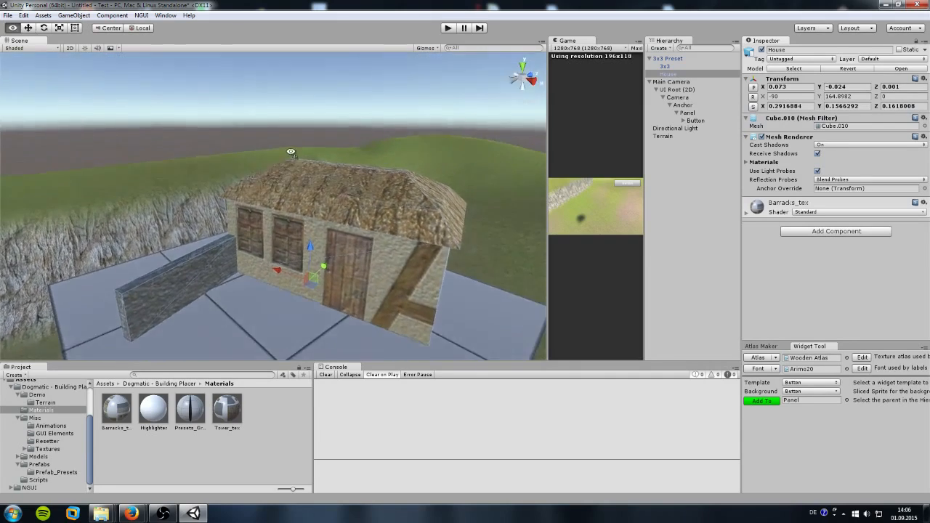
{"action": "middle_click_drag", "start_coordinate": [292, 204], "coordinate": [272, 169]}
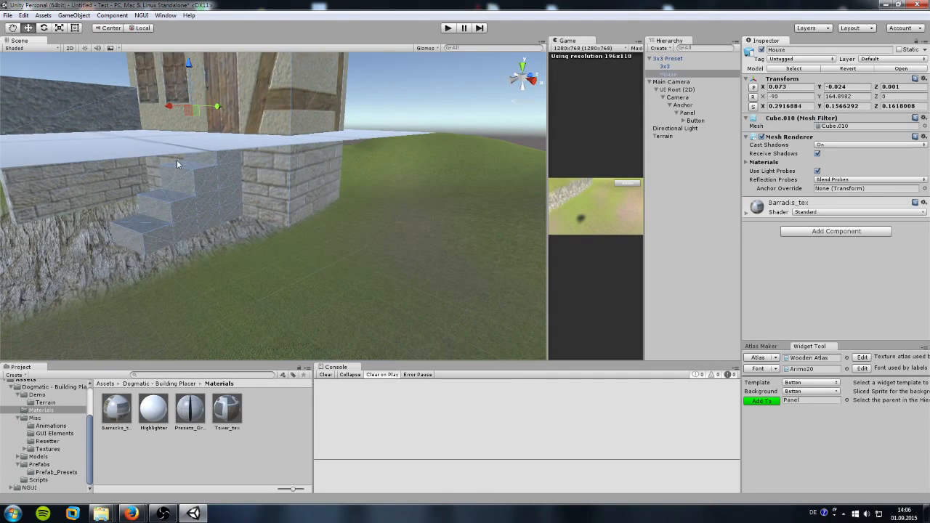
{"action": "key", "text": "f"}
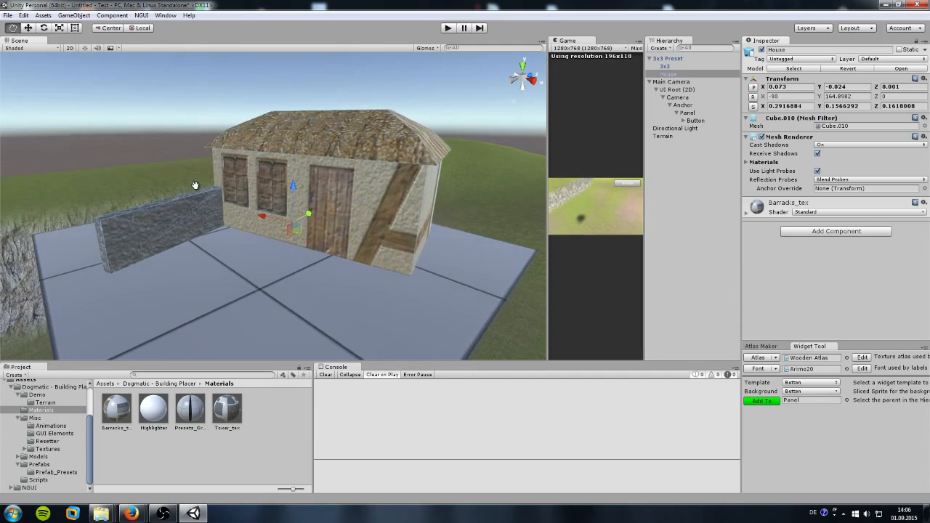
{"action": "left_click_drag", "start_coordinate": [197, 176], "coordinate": [211, 228], "text": "alt"}
{"action": "scroll", "coordinate": [246, 218], "scroll_direction": "down", "scroll_amount": 3}
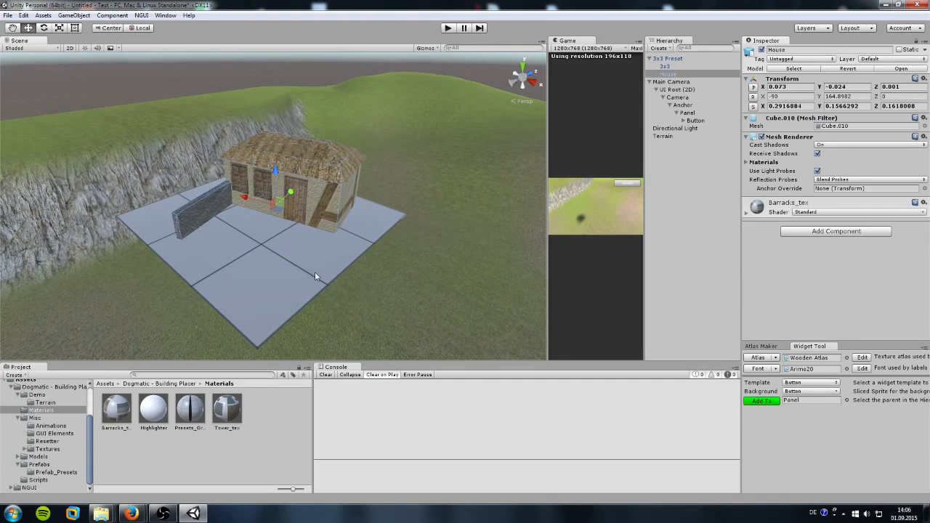
{"action": "left_click_drag", "start_coordinate": [315, 271], "coordinate": [286, 280], "text": "alt"}
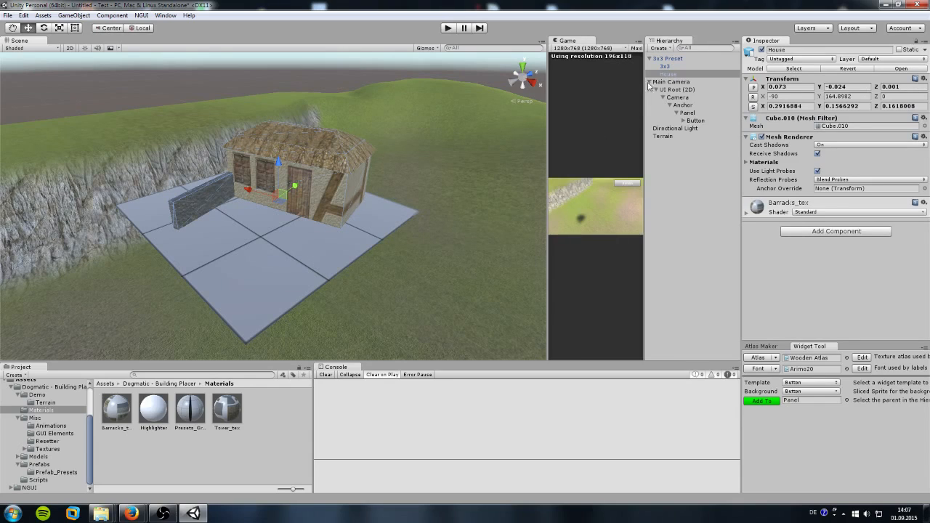
{"action": "left_click", "coordinate": [669, 58]}
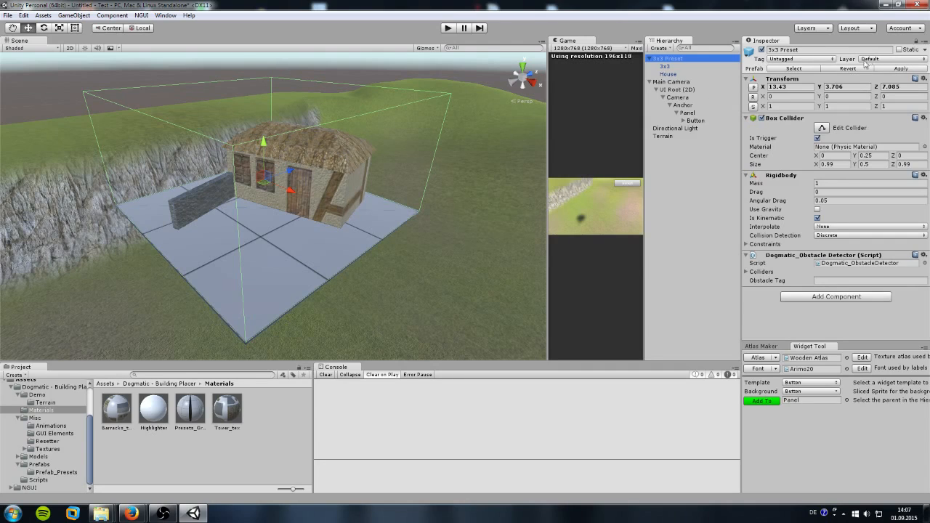
Step: Create a new tag named Obstacle through Add Tag
{"action": "left_click", "coordinate": [809, 60]}
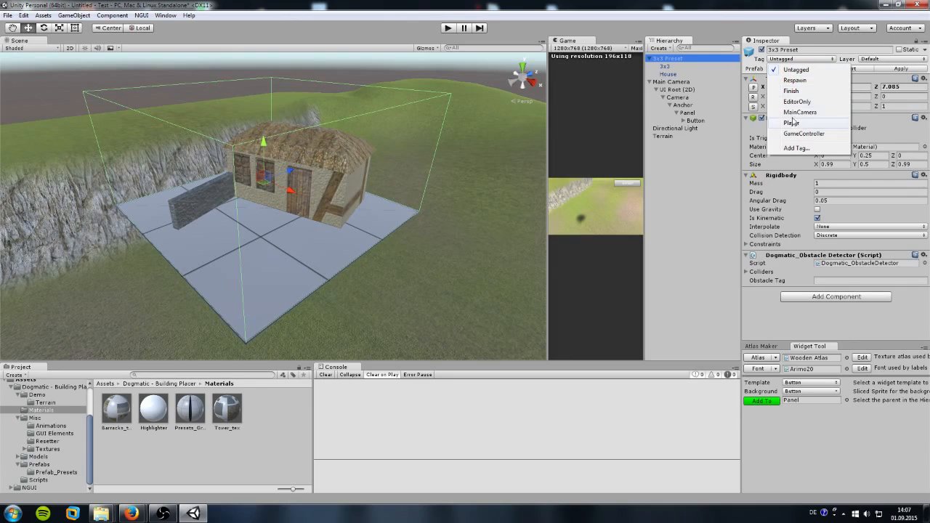
{"action": "left_click", "coordinate": [797, 149]}
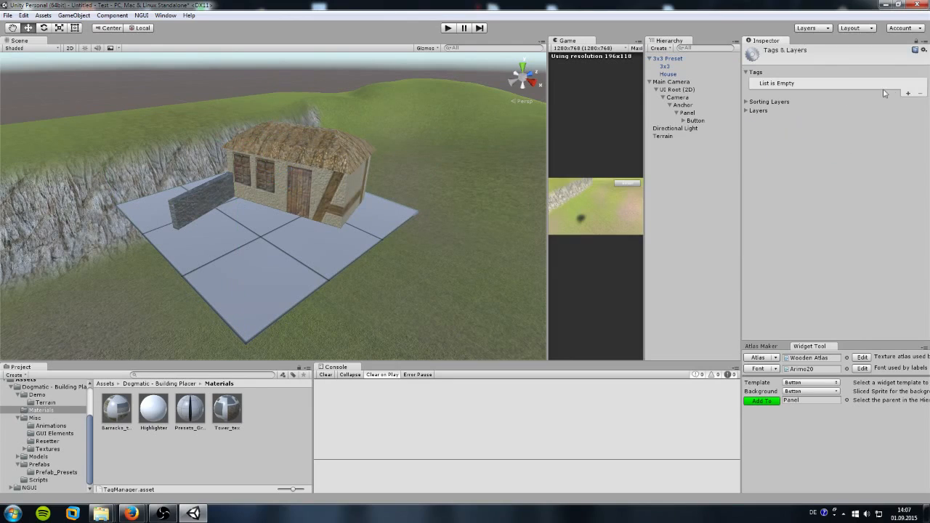
{"action": "left_click", "coordinate": [908, 93]}
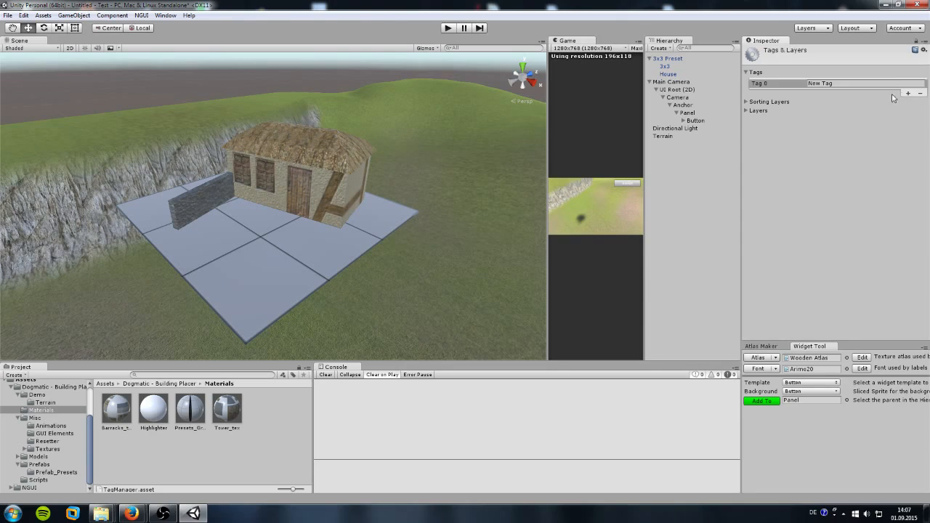
{"action": "left_click", "coordinate": [859, 84]}
{"action": "type", "text": "Obstacle"}
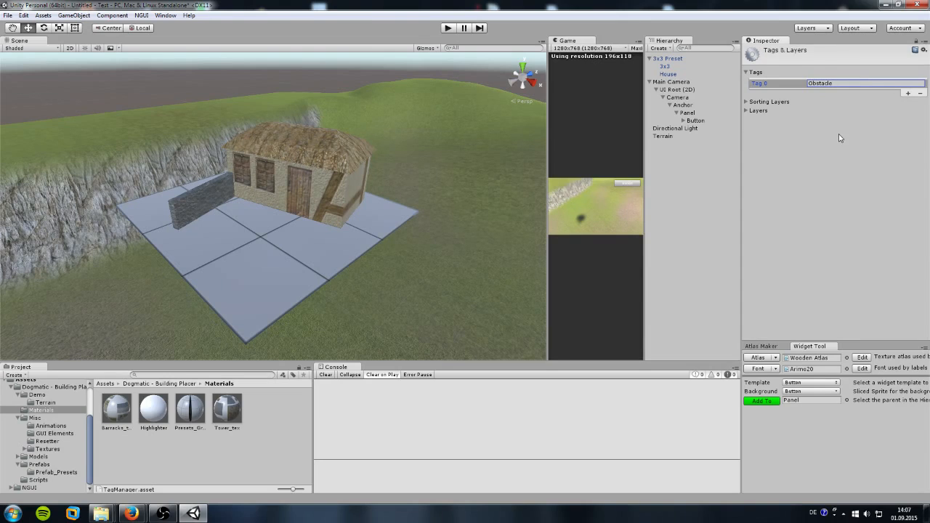
Step: Tag the 3x3 Preset as Obstacle and edit its Obstacle Tag field
{"action": "left_click", "coordinate": [666, 58]}
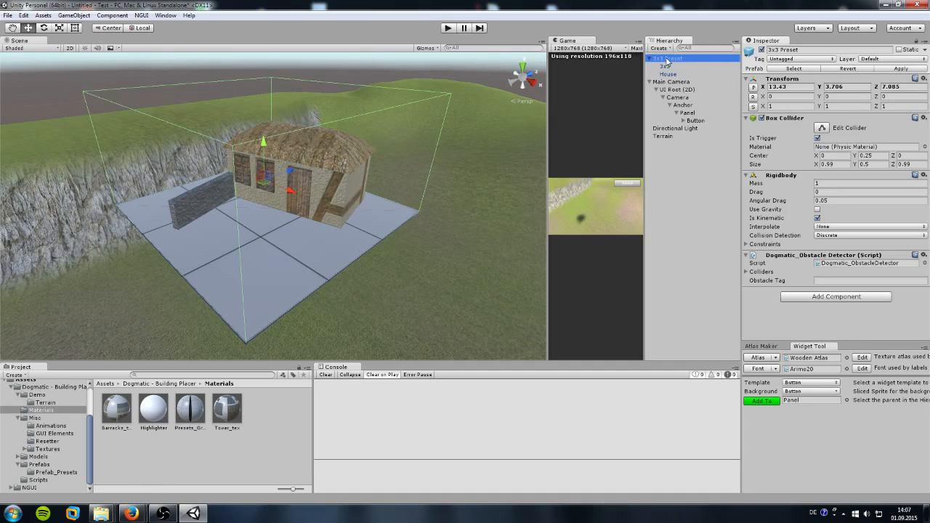
{"action": "left_click", "coordinate": [794, 59]}
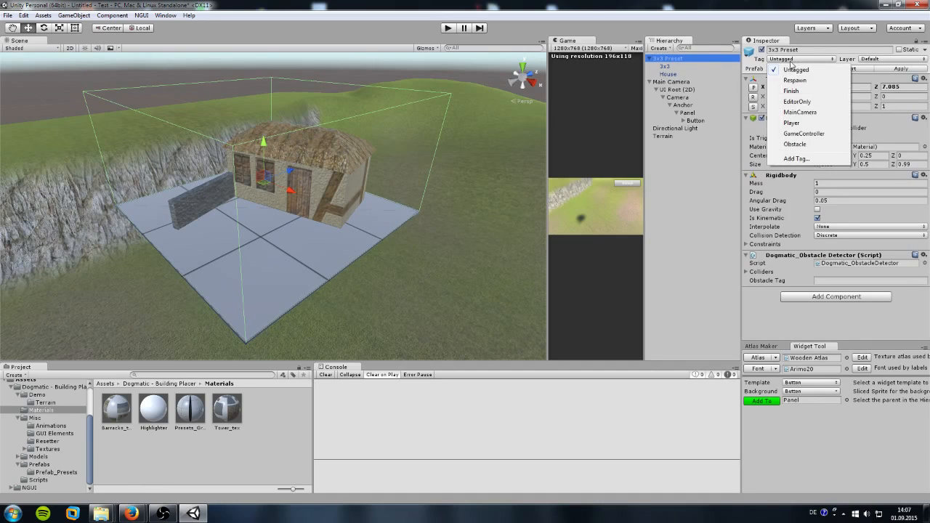
{"action": "left_click", "coordinate": [794, 144]}
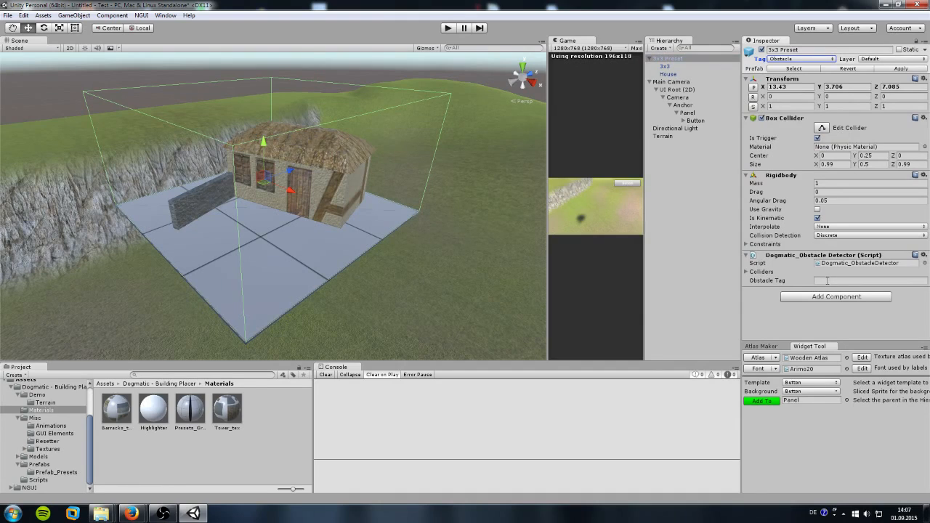
{"action": "left_click", "coordinate": [824, 280]}
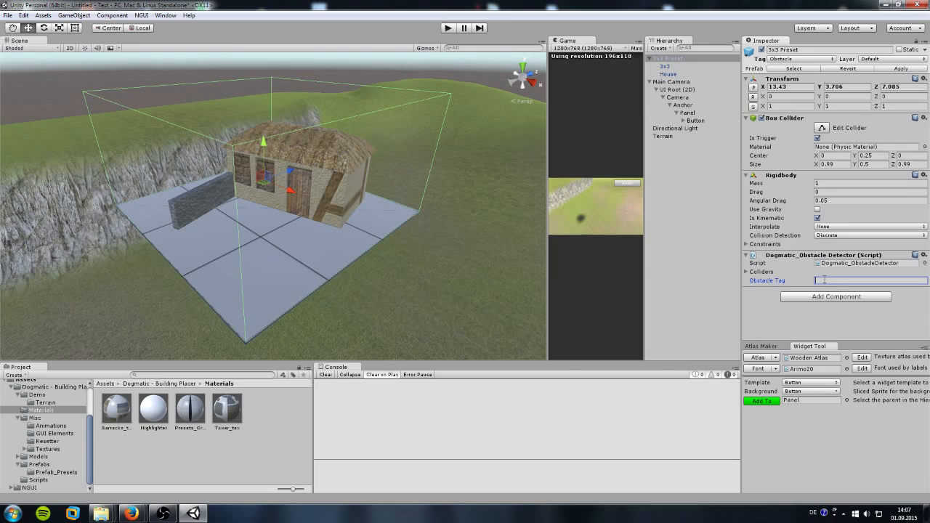
Step: Enter Obstacle in the detector's Obstacle Tag field and add a Building layer at User Layer 9
{"action": "type", "text": "Obstacle"}
{"action": "left_click", "coordinate": [878, 59]}
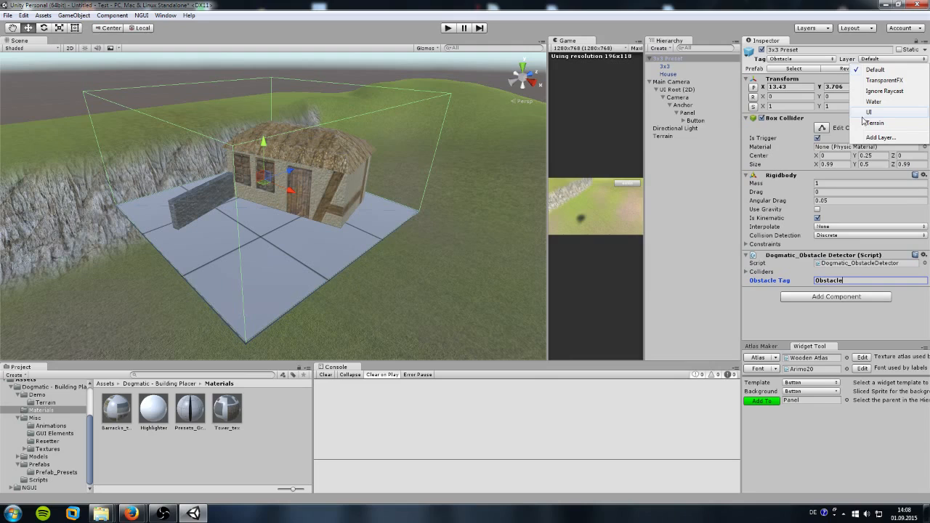
{"action": "left_click", "coordinate": [879, 138]}
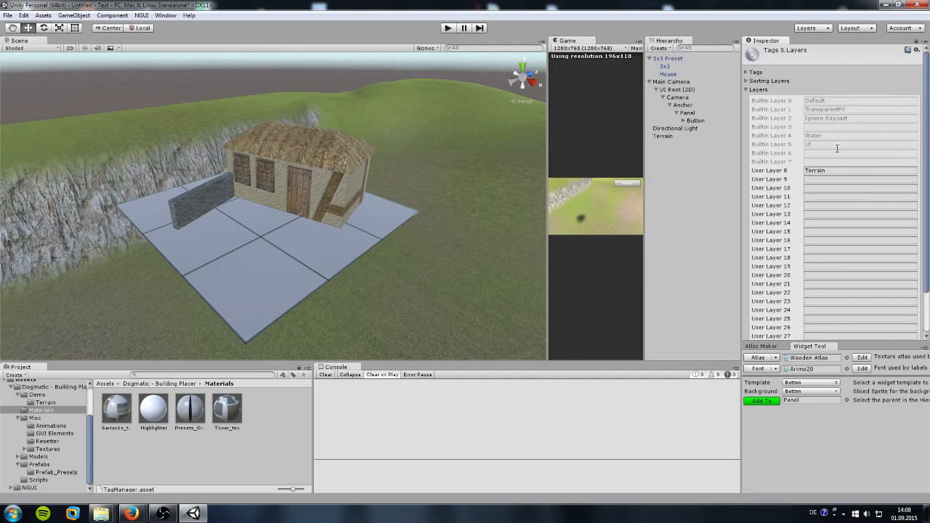
{"action": "left_click", "coordinate": [820, 179]}
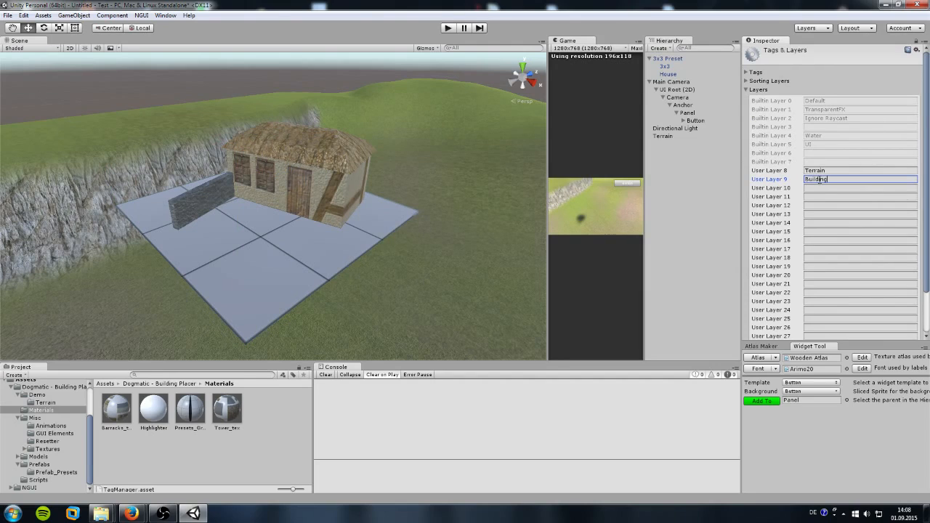
Step: Put the 3x3 Preset and all its children on the Building layer
{"action": "left_click", "coordinate": [679, 59]}
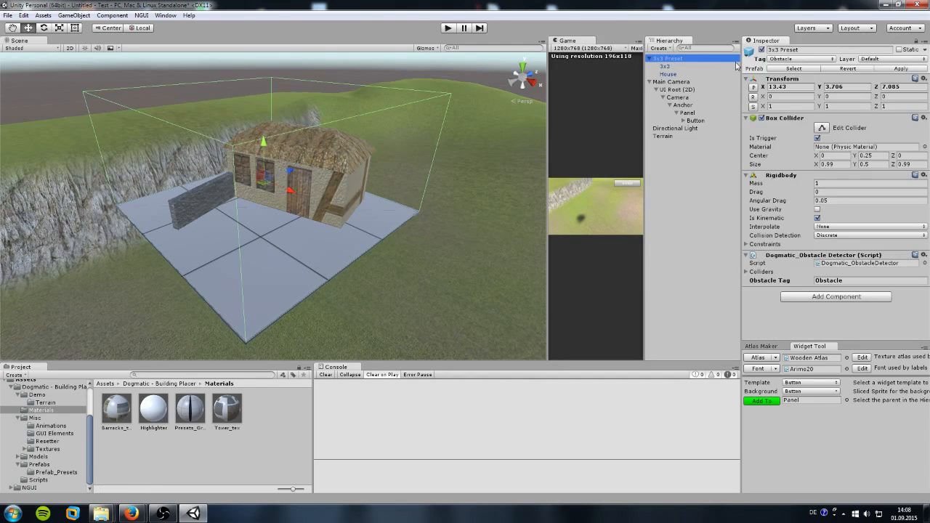
{"action": "left_click", "coordinate": [885, 59]}
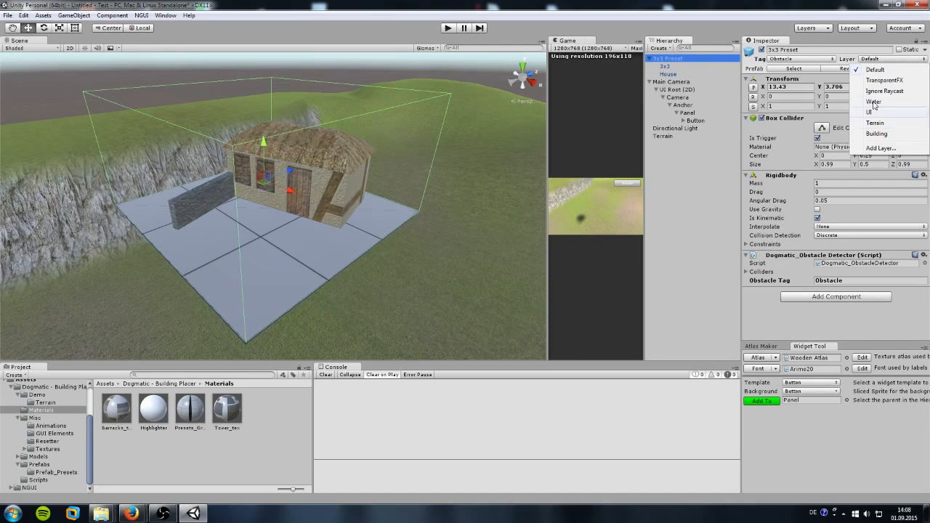
{"action": "left_click", "coordinate": [877, 134]}
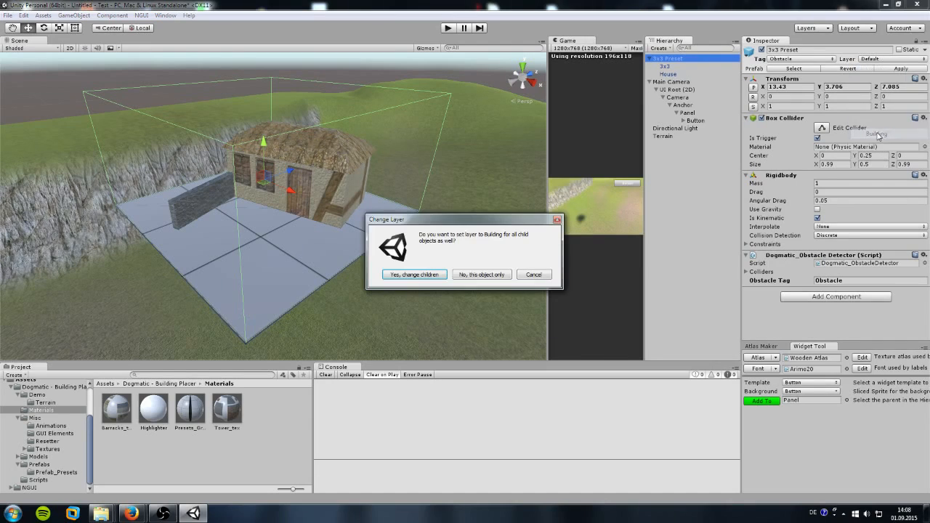
{"action": "left_click", "coordinate": [422, 279]}
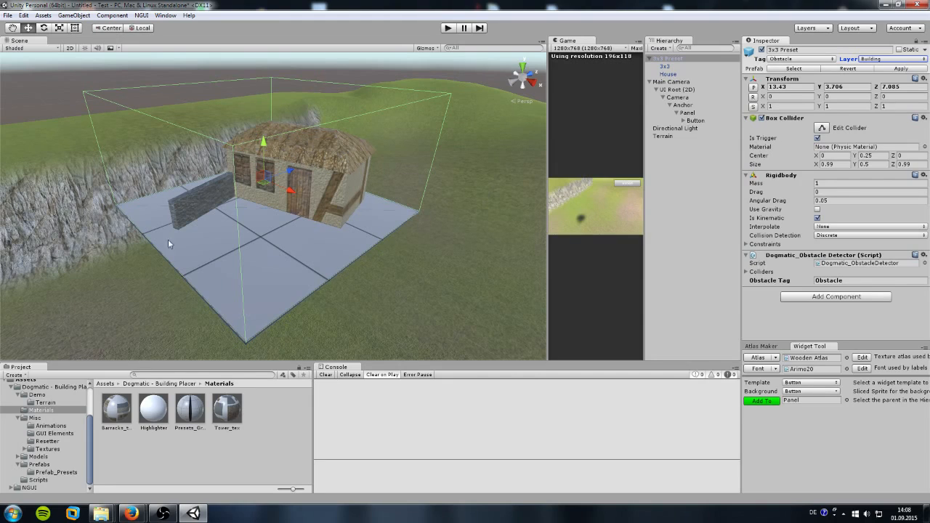
Step: After checking the Button settings, set the 3x3 Preset's Transform Scale to 2.25 on X, Y, Z
{"action": "left_click", "coordinate": [694, 121]}
{"action": "scroll", "coordinate": [811, 247], "scroll_direction": "down", "scroll_amount": 5}
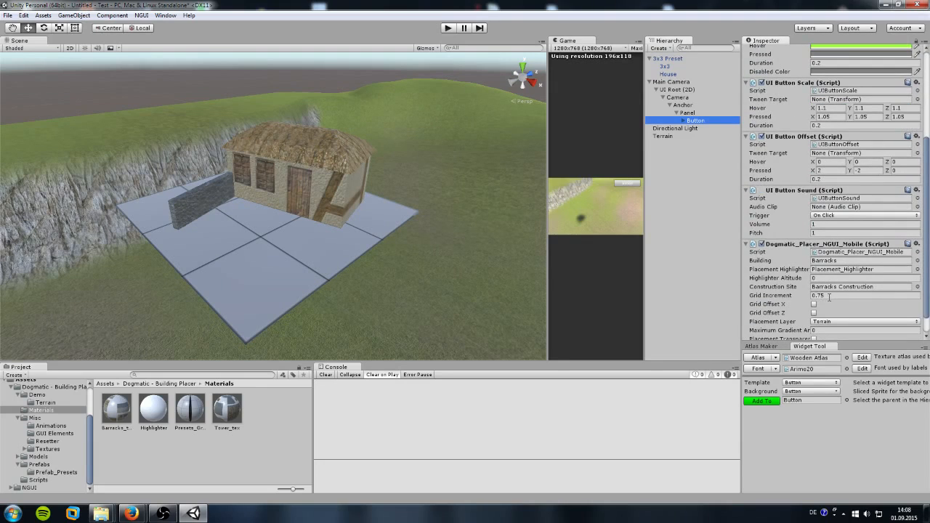
{"action": "left_click", "coordinate": [666, 60]}
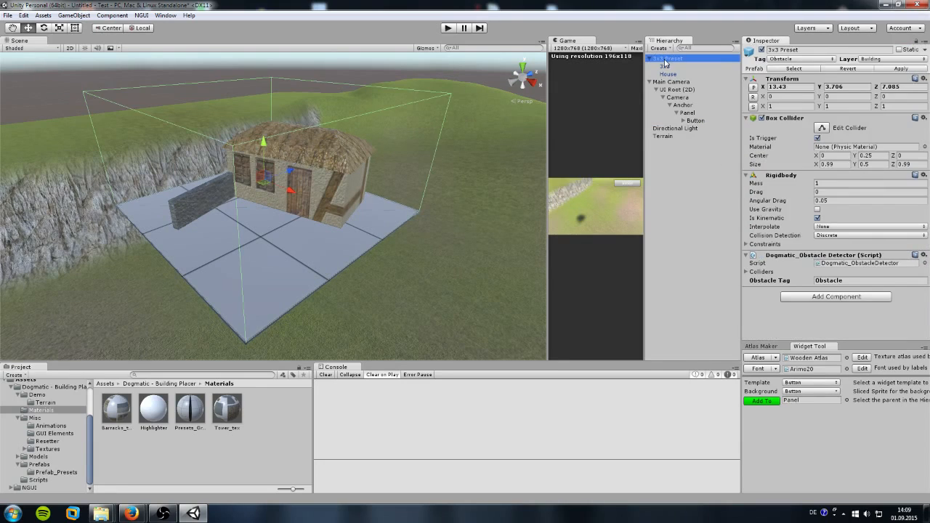
{"action": "left_click", "coordinate": [789, 107]}
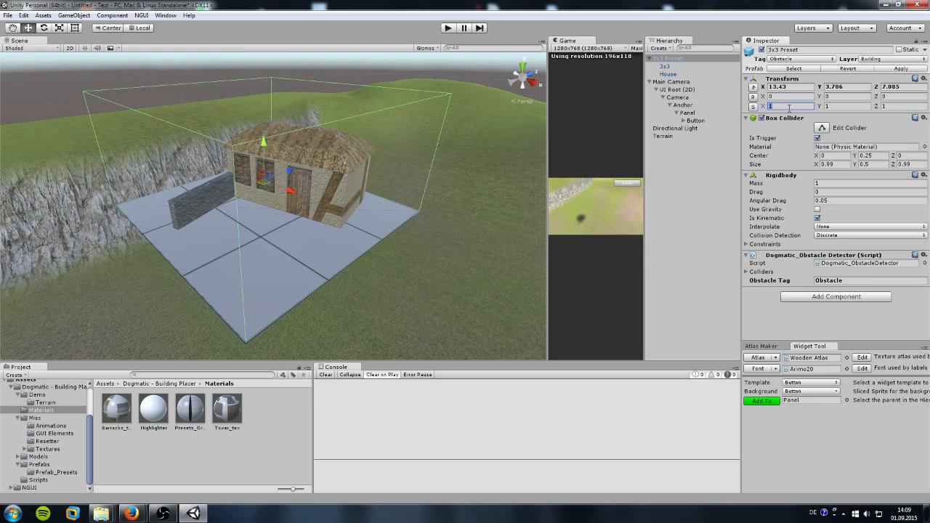
{"action": "type", "text": "2.25"}
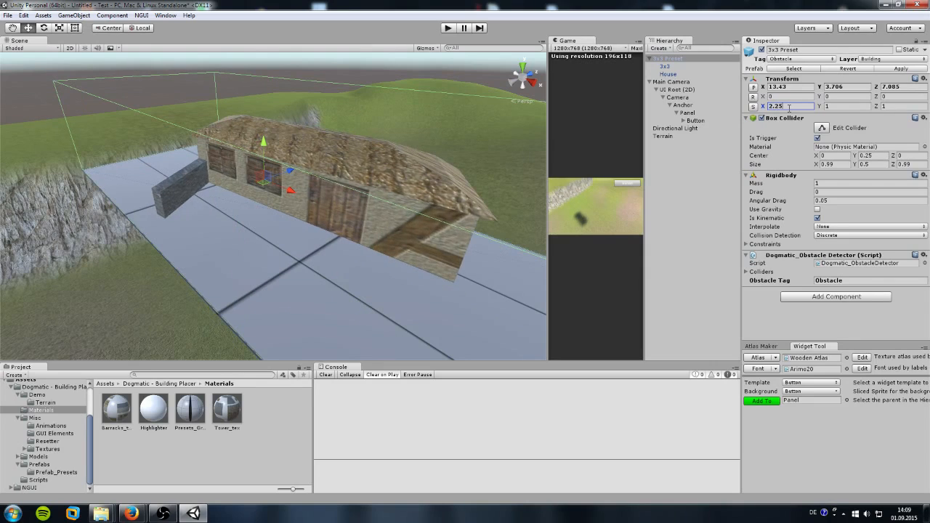
{"action": "key", "text": "Tab"}
{"action": "type", "text": "2.25"}
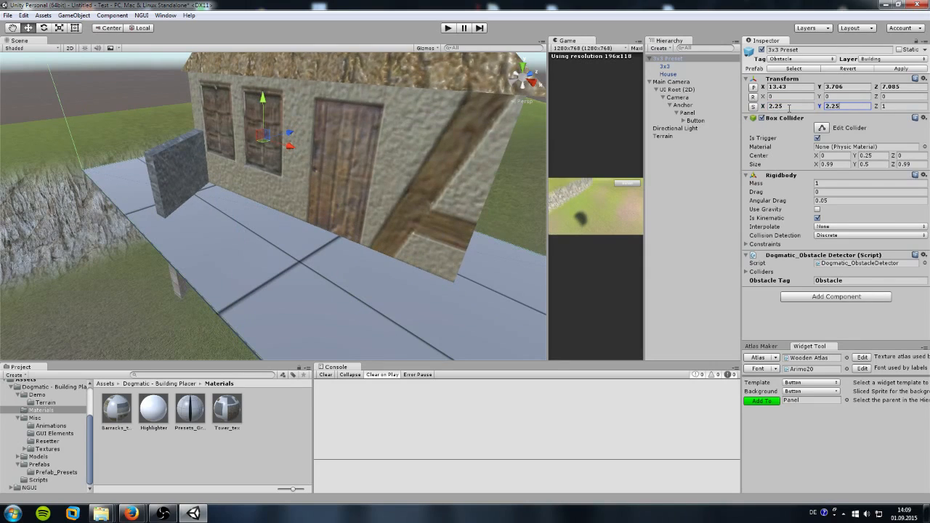
{"action": "key", "text": "Tab"}
{"action": "type", "text": "2.25"}
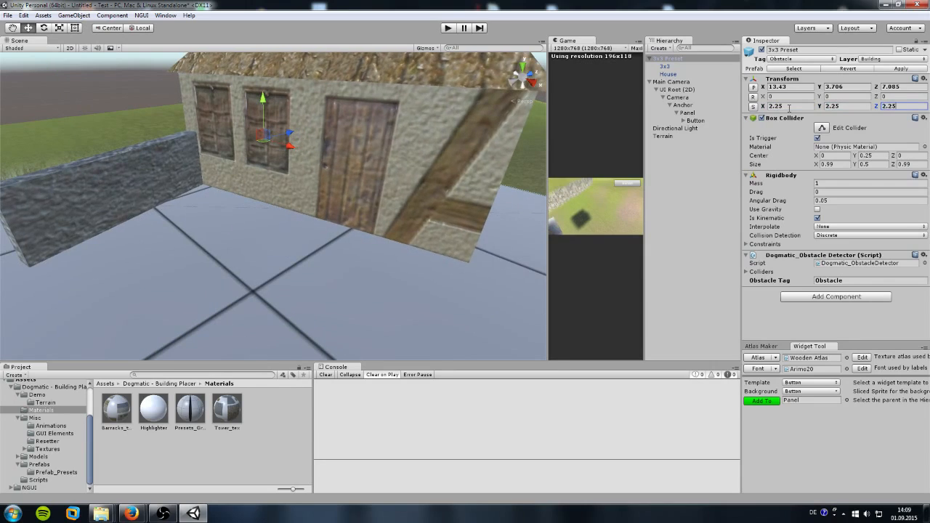
{"action": "scroll", "coordinate": [308, 211], "scroll_direction": "down", "scroll_amount": 7}
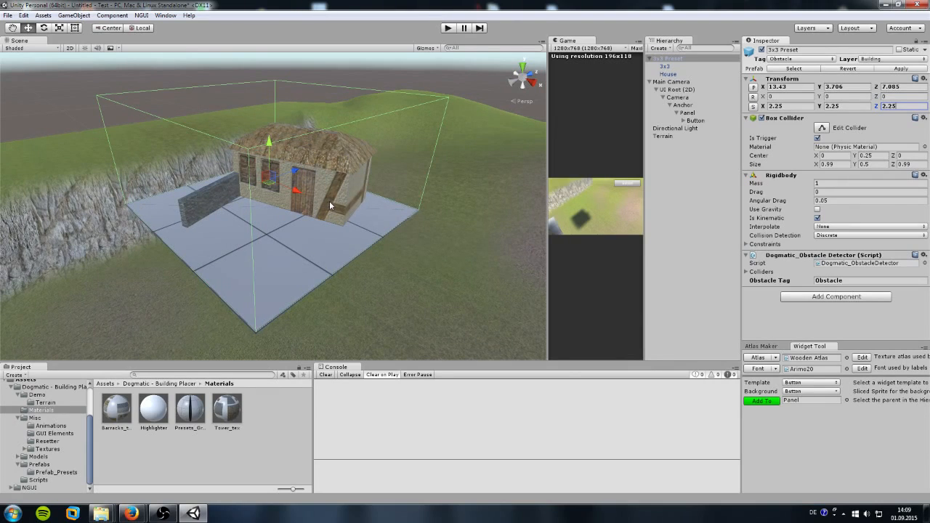
Step: Delete the 3x3 grid plane child, accepting the break of the prefab connection
{"action": "left_click", "coordinate": [664, 66]}
{"action": "key", "text": "Delete"}
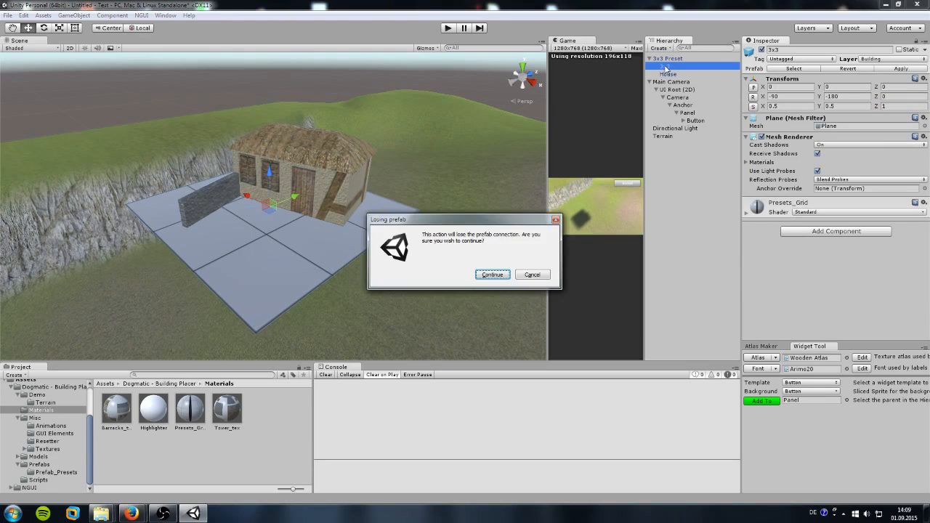
{"action": "key", "text": "Return"}
Step: Rename the 3x3 Preset object to Myhouse
{"action": "left_click", "coordinate": [667, 60]}
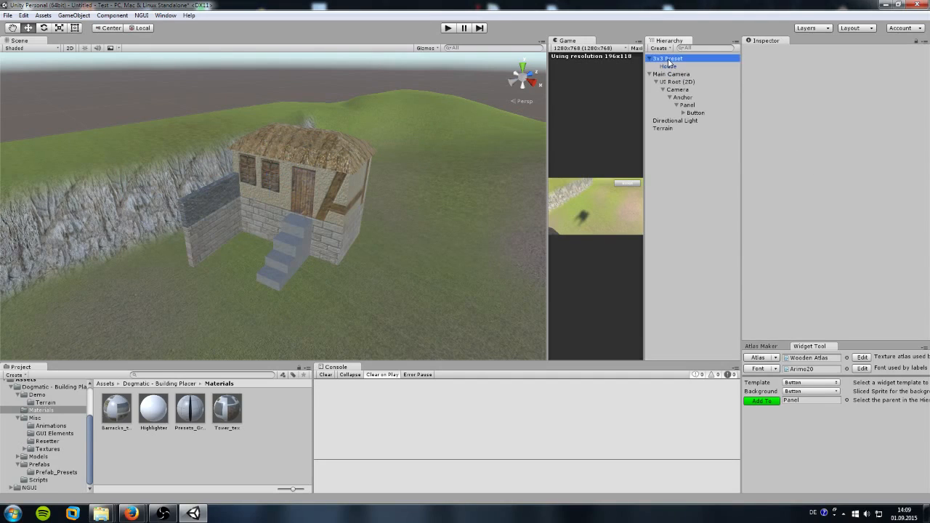
{"action": "right_click", "coordinate": [668, 60]}
{"action": "left_click", "coordinate": [694, 91]}
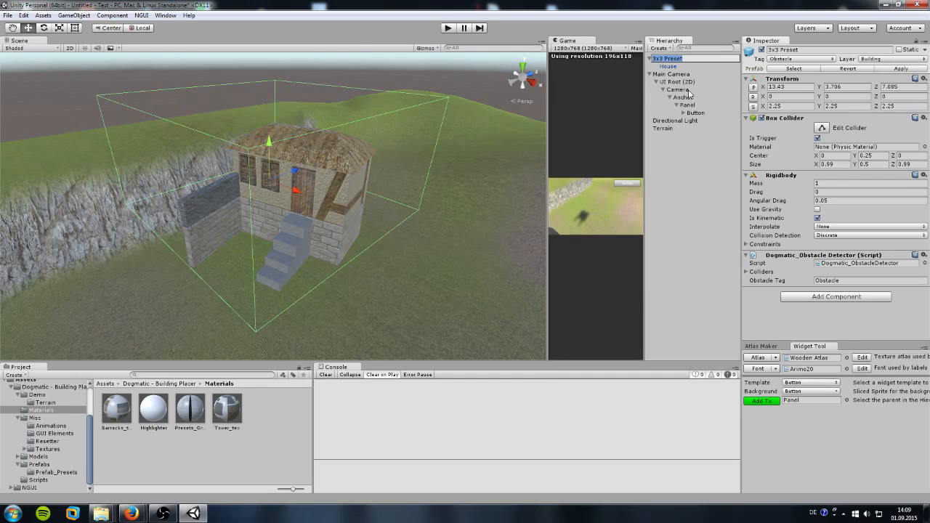
{"action": "type", "text": "W"}
{"action": "key", "text": "Return"}
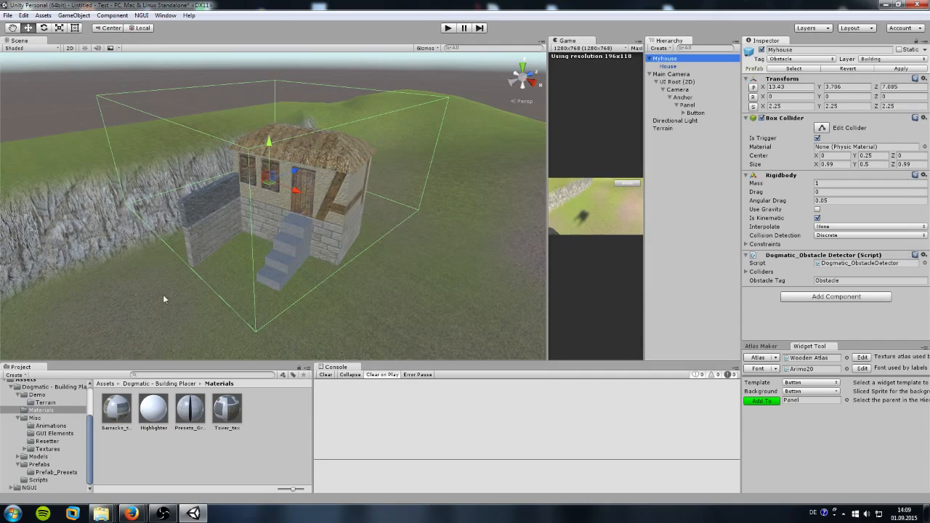
Step: Save Myhouse as a prefab in the root Assets folder
{"action": "scroll", "coordinate": [44, 409], "scroll_direction": "up", "scroll_amount": 2}
{"action": "left_click", "coordinate": [26, 409]}
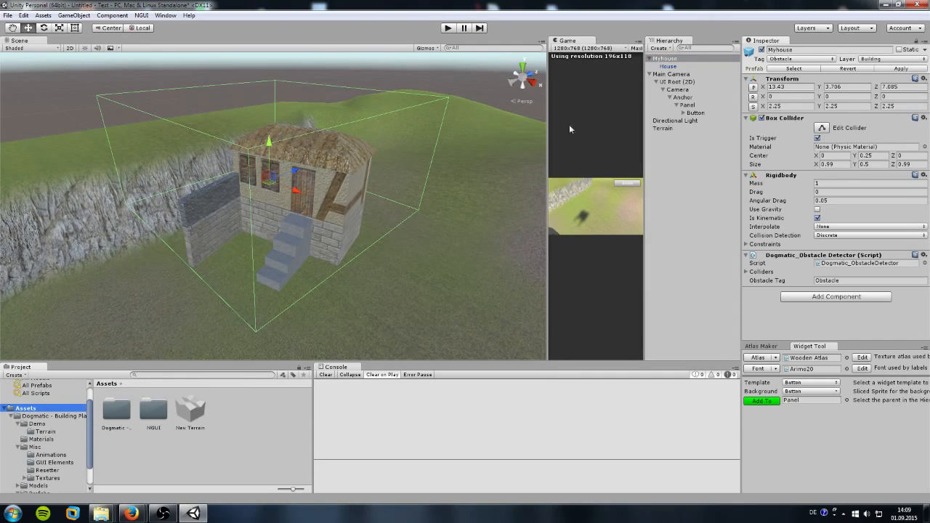
{"action": "left_click_drag", "start_coordinate": [663, 59], "coordinate": [245, 415]}
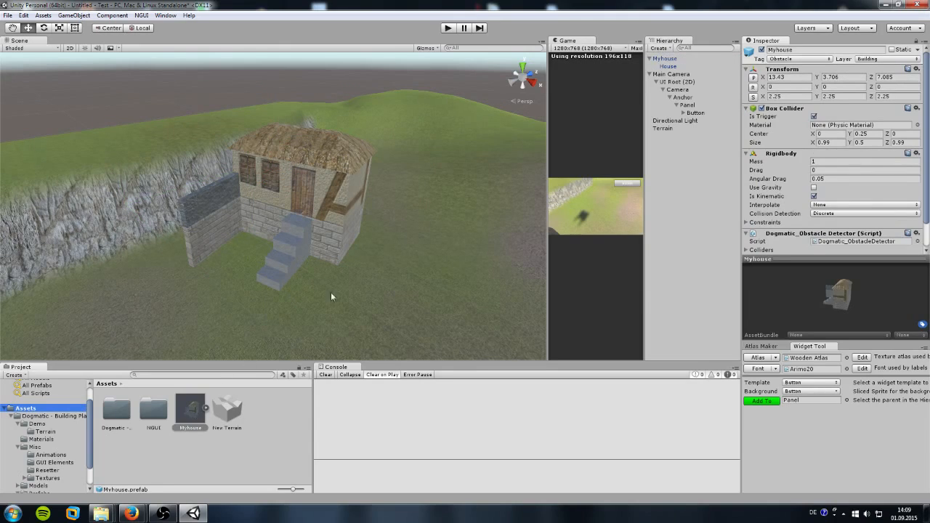
Step: Delete the Myhouse instance from the scene and widen the Game view
{"action": "left_click", "coordinate": [665, 59]}
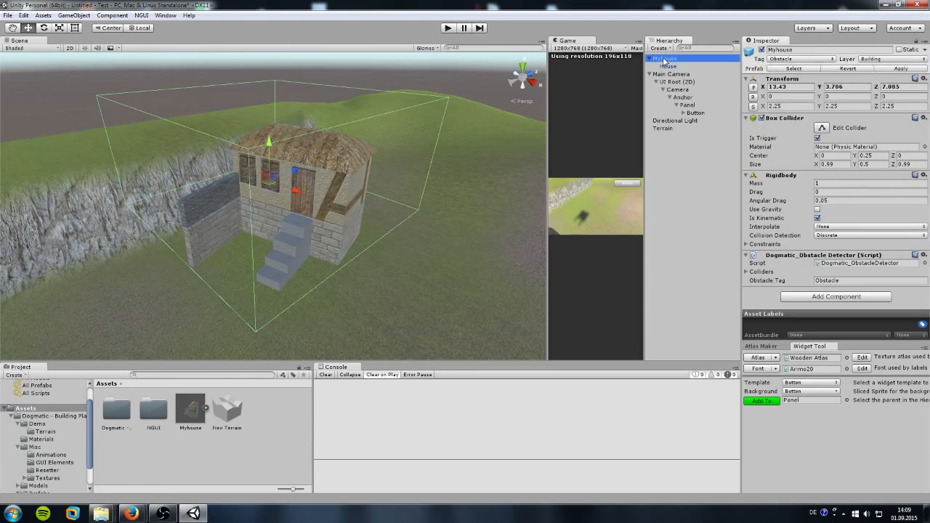
{"action": "key", "text": "Delete"}
{"action": "left_click_drag", "start_coordinate": [543, 127], "coordinate": [104, 173]}
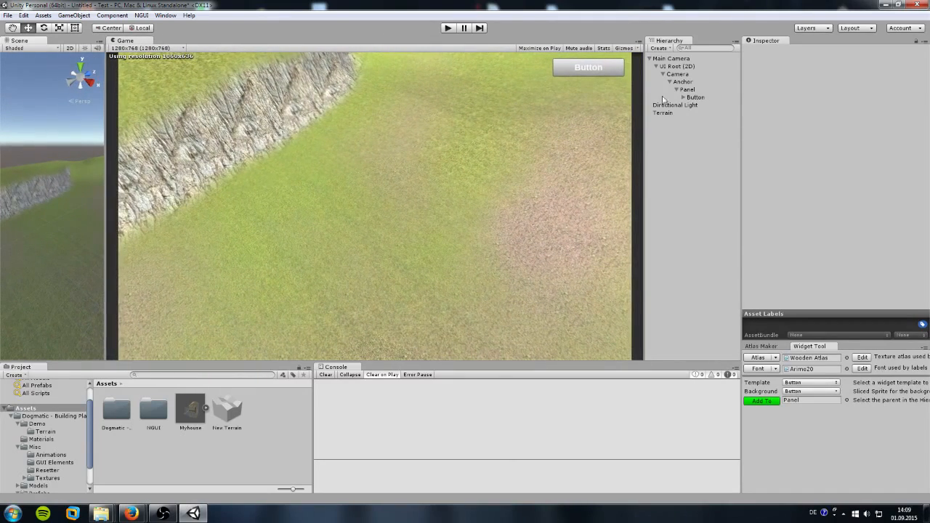
Step: Duplicate the existing Button into Button (1)
{"action": "left_click", "coordinate": [695, 98]}
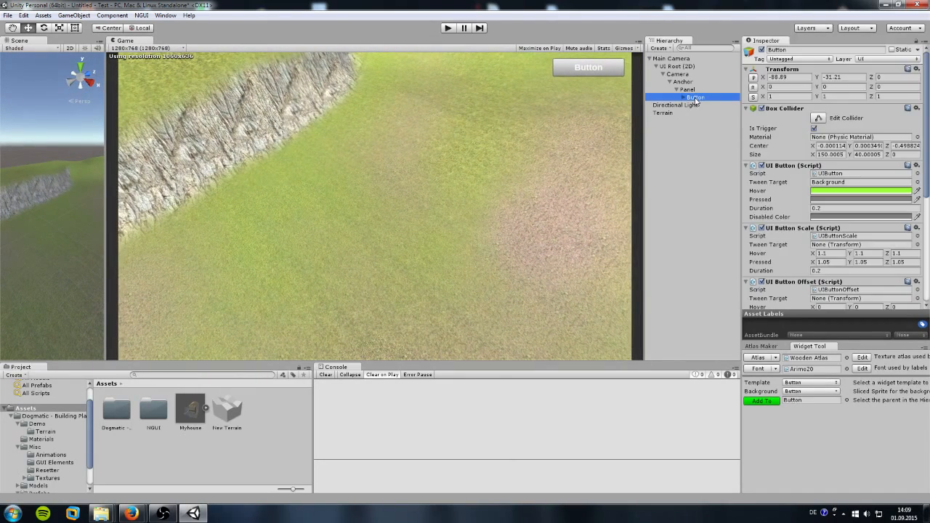
{"action": "right_click", "coordinate": [695, 99]}
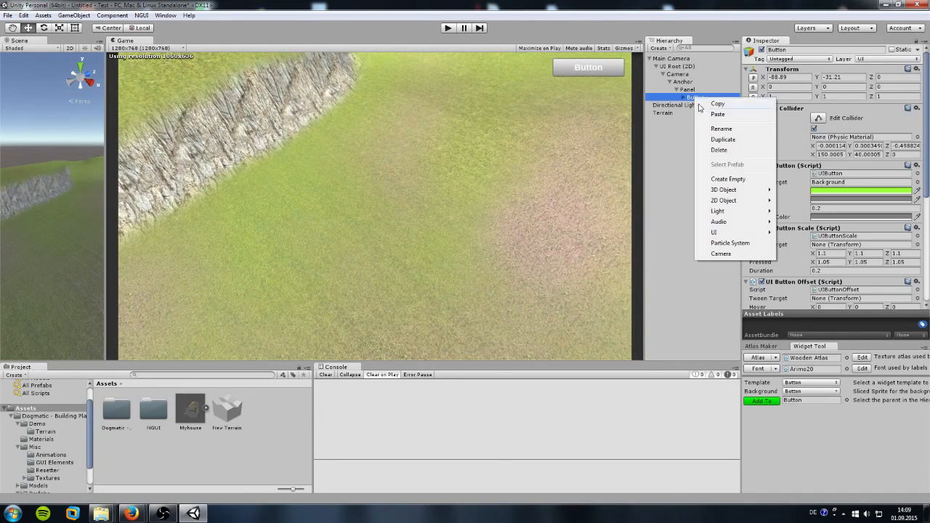
{"action": "left_click", "coordinate": [716, 139]}
Step: Set Button (1)'s placer Building and Construction Site to the Myhouse prefab
{"action": "scroll", "coordinate": [766, 189], "scroll_direction": "down", "scroll_amount": 8}
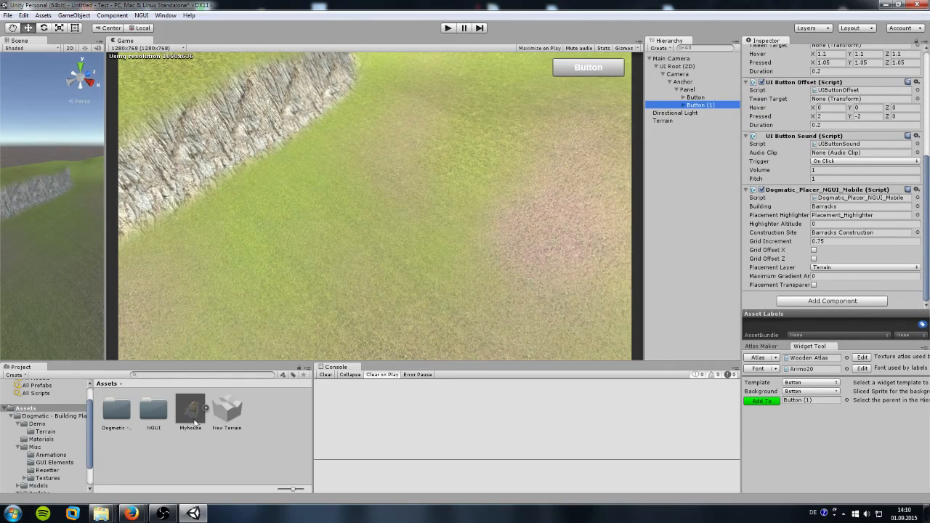
{"action": "left_click_drag", "start_coordinate": [192, 420], "coordinate": [825, 240]}
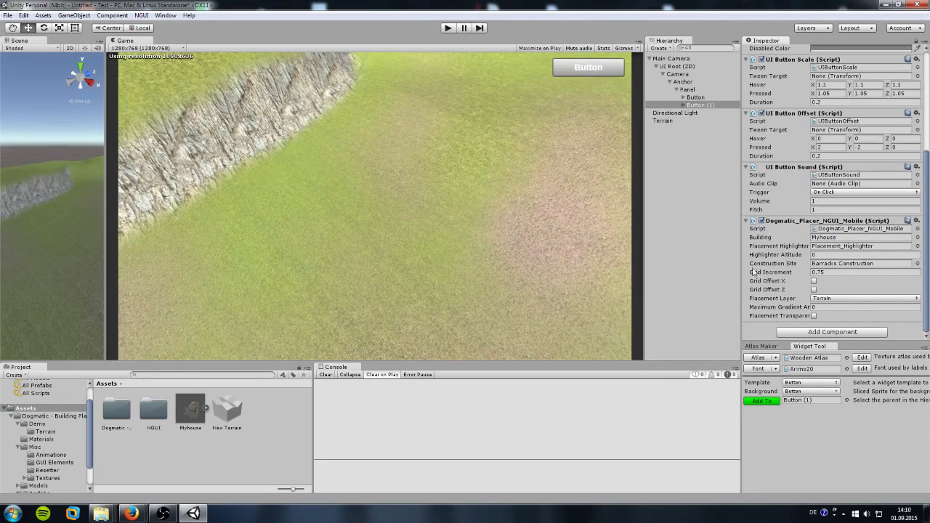
{"action": "left_click_drag", "start_coordinate": [186, 424], "coordinate": [833, 269]}
{"action": "scroll", "coordinate": [812, 92], "scroll_direction": "up", "scroll_amount": 5}
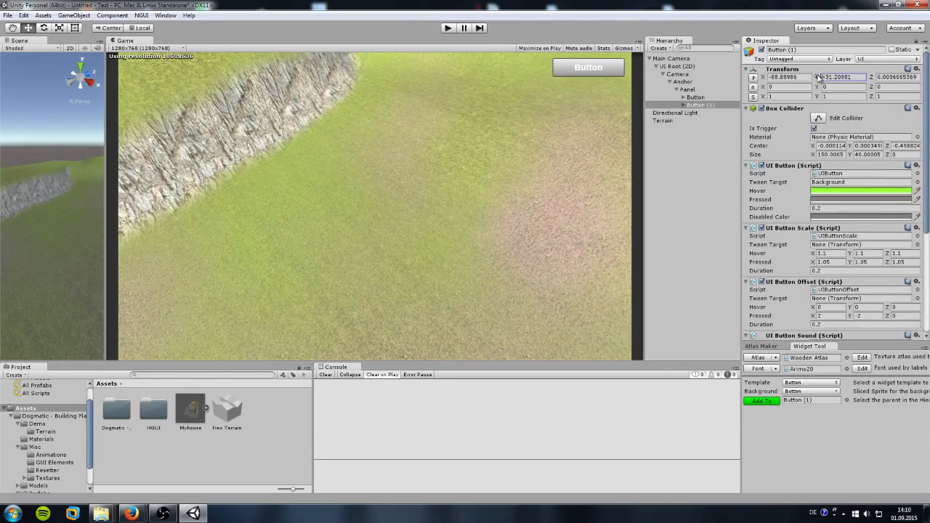
Step: Move Button (1) down to Y -90.87 and label it House
{"action": "left_click_drag", "start_coordinate": [819, 77], "coordinate": [327, 156]}
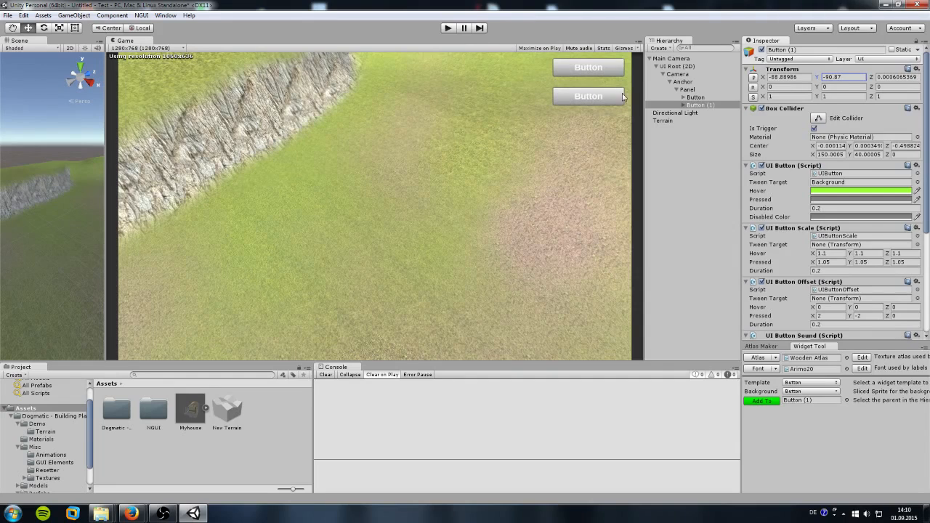
{"action": "left_click", "coordinate": [683, 106]}
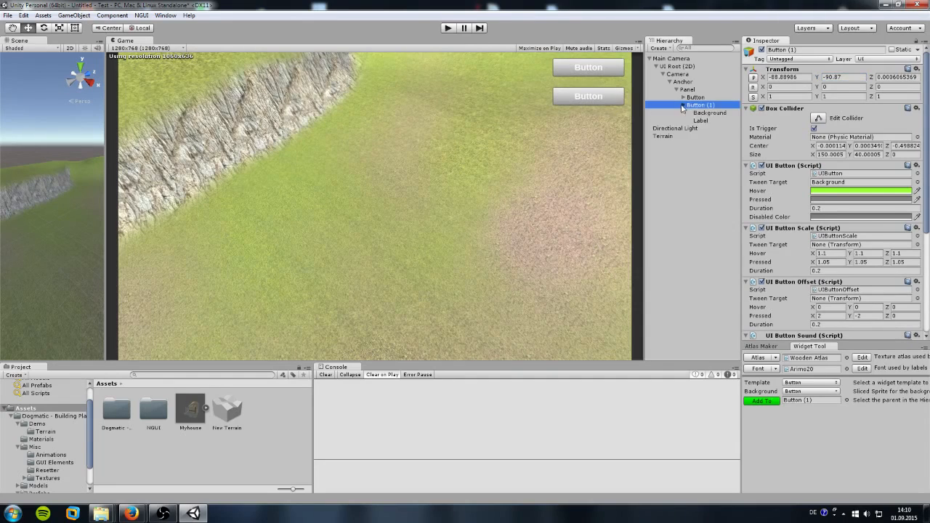
{"action": "left_click", "coordinate": [701, 120]}
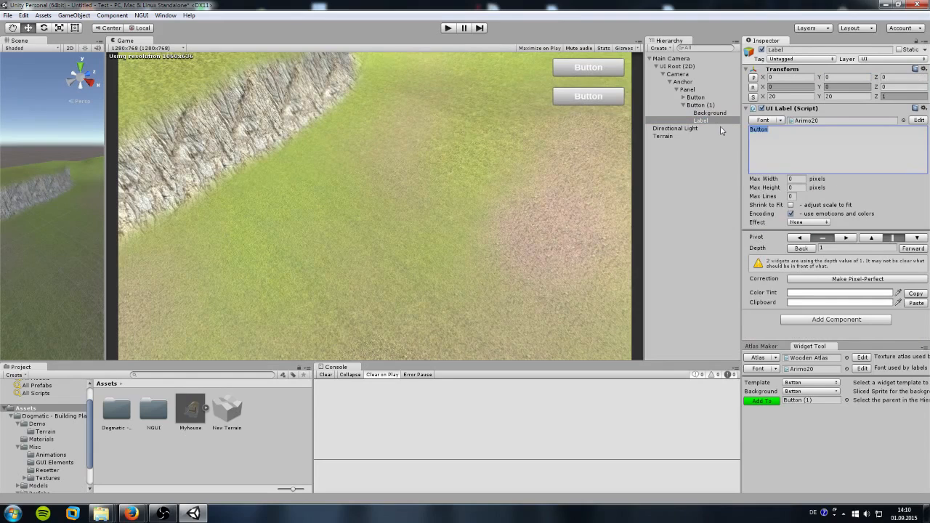
{"action": "type", "text": "House"}
Step: Label the first button Barracks and start play mode
{"action": "left_click", "coordinate": [690, 97]}
{"action": "left_click", "coordinate": [684, 97]}
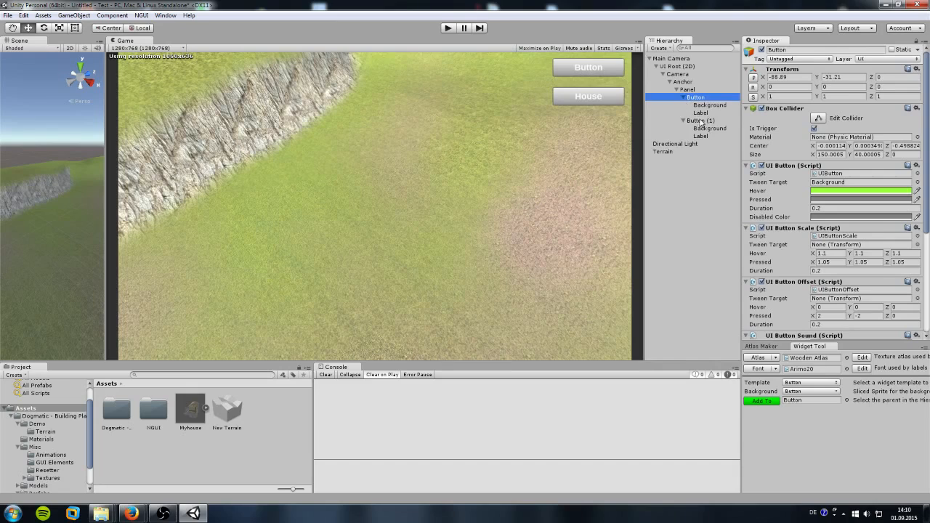
{"action": "left_click", "coordinate": [701, 112]}
{"action": "type", "text": "Barracks"}
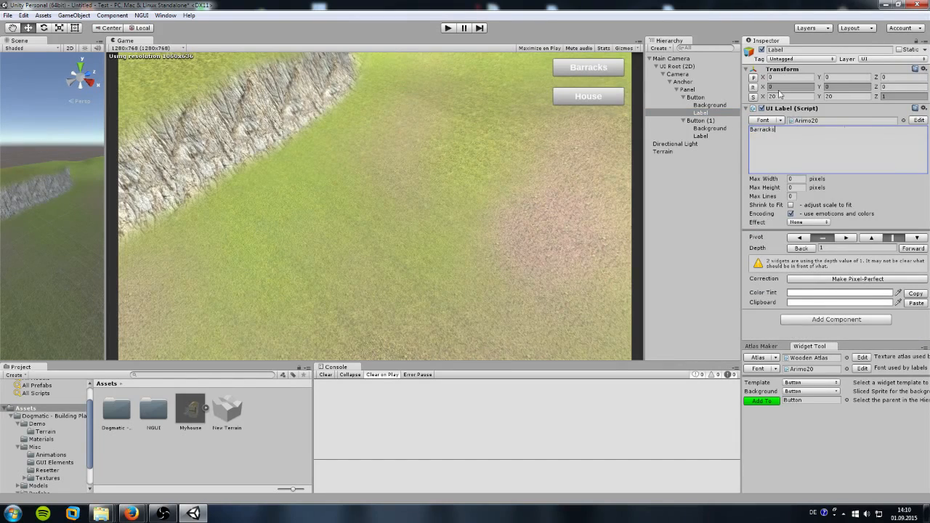
{"action": "left_click", "coordinate": [448, 28]}
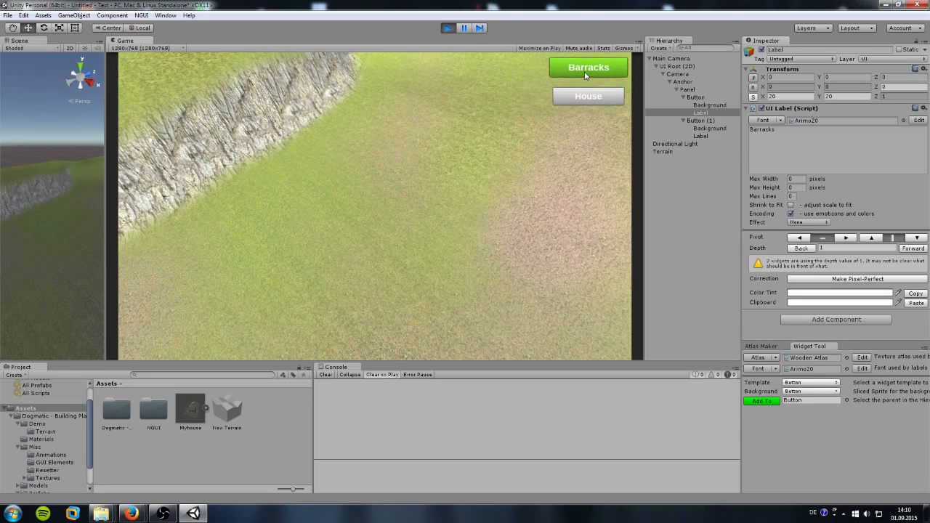
Step: Try placing a house, cancel it, and enable Placement Transparency on the House button
{"action": "left_click", "coordinate": [590, 100]}
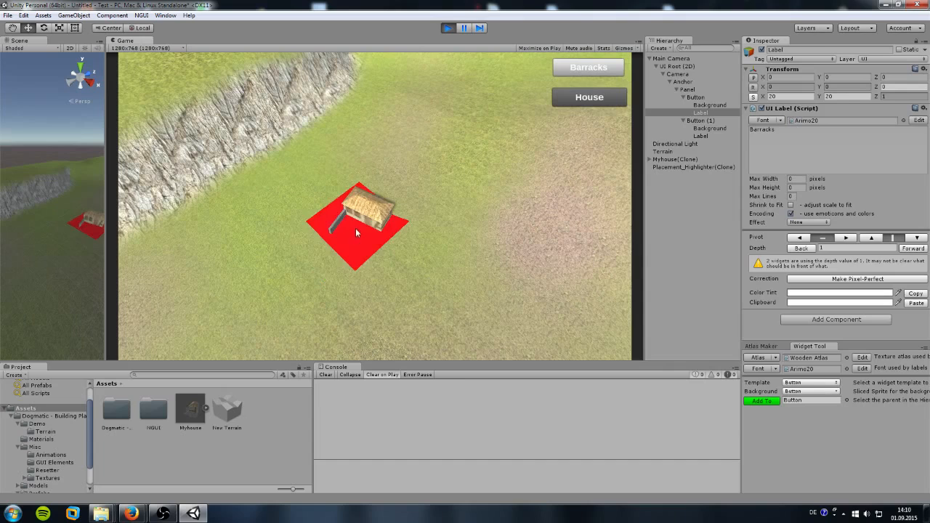
{"action": "right_click", "coordinate": [507, 187]}
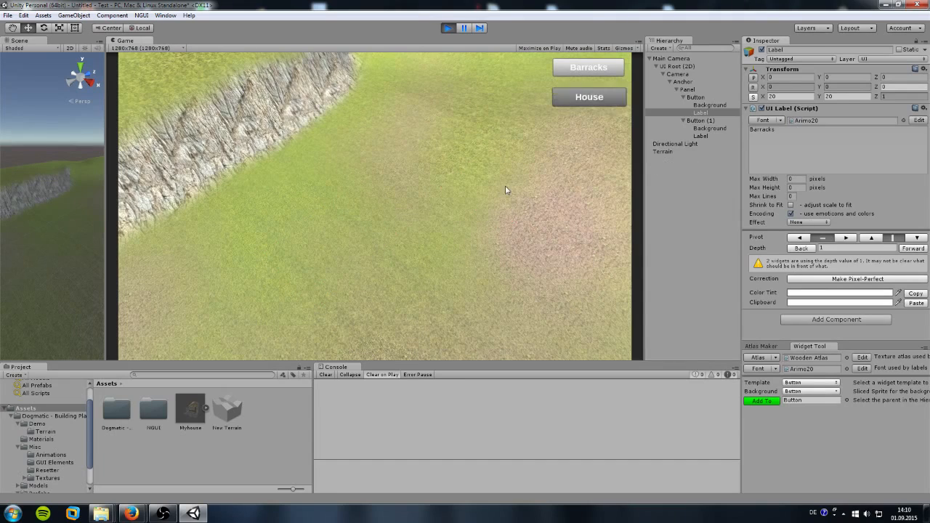
{"action": "left_click", "coordinate": [699, 121]}
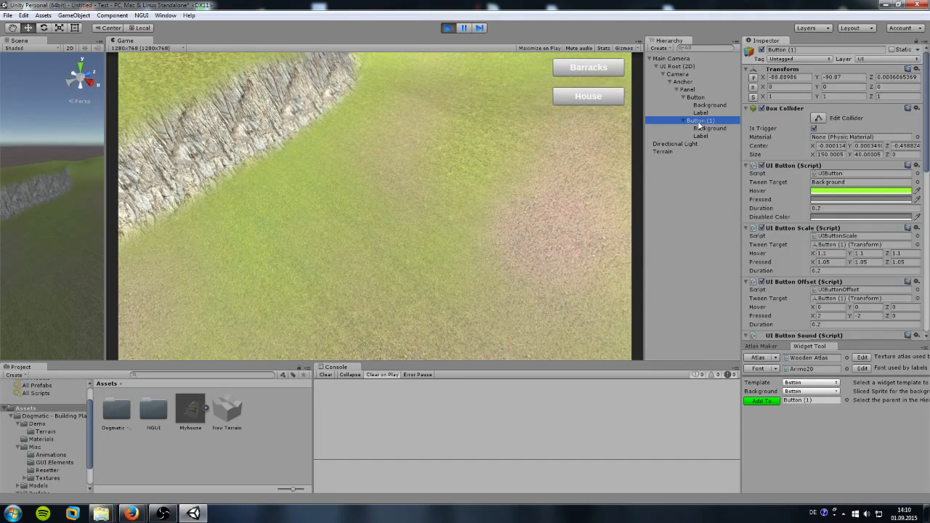
{"action": "scroll", "coordinate": [788, 211], "scroll_direction": "down", "scroll_amount": 5}
{"action": "scroll", "coordinate": [810, 248], "scroll_direction": "down", "scroll_amount": 5}
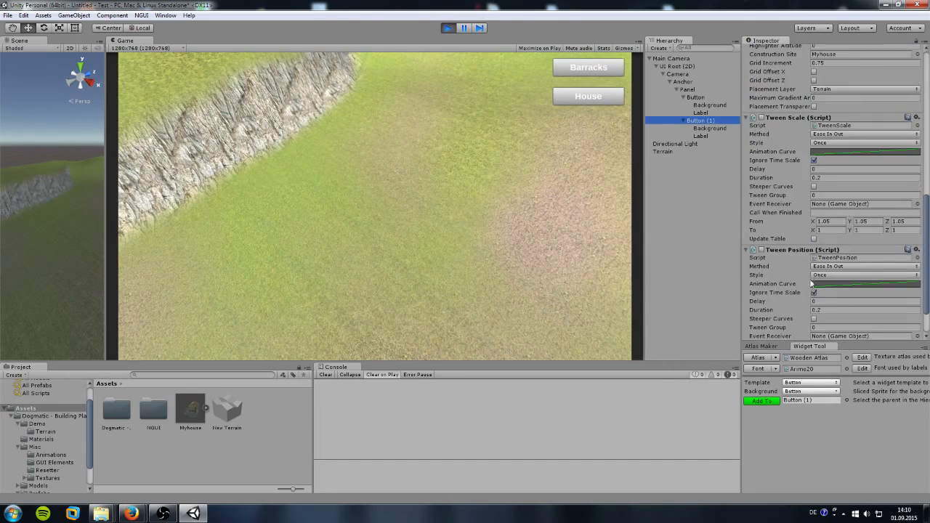
{"action": "left_click", "coordinate": [814, 136]}
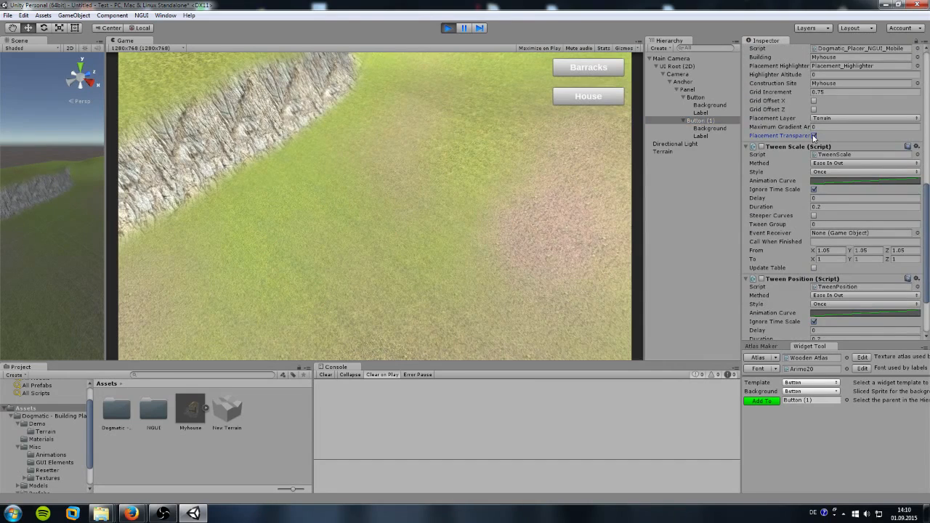
Step: Enable Placement Transparency on the Barracks button and set its Maximum Gradient Angle to 20
{"action": "left_click", "coordinate": [696, 98]}
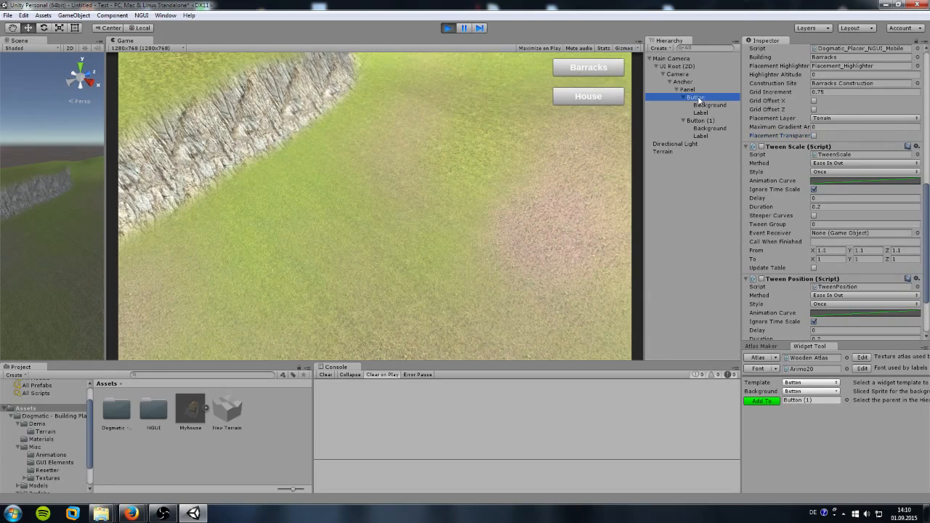
{"action": "left_click", "coordinate": [814, 136]}
{"action": "left_click", "coordinate": [792, 126]}
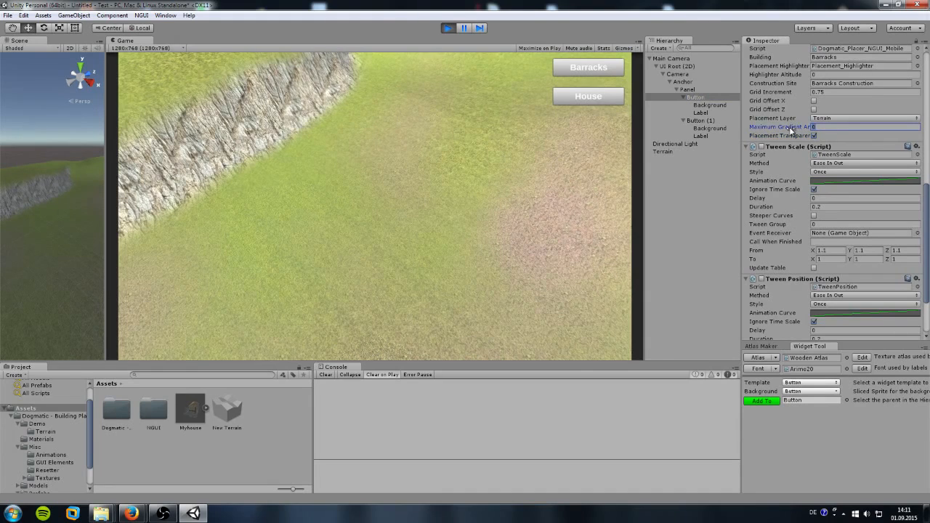
{"action": "type", "text": "20"}
Step: Set the House button's Maximum Gradient Angle to 20
{"action": "left_click", "coordinate": [739, 122]}
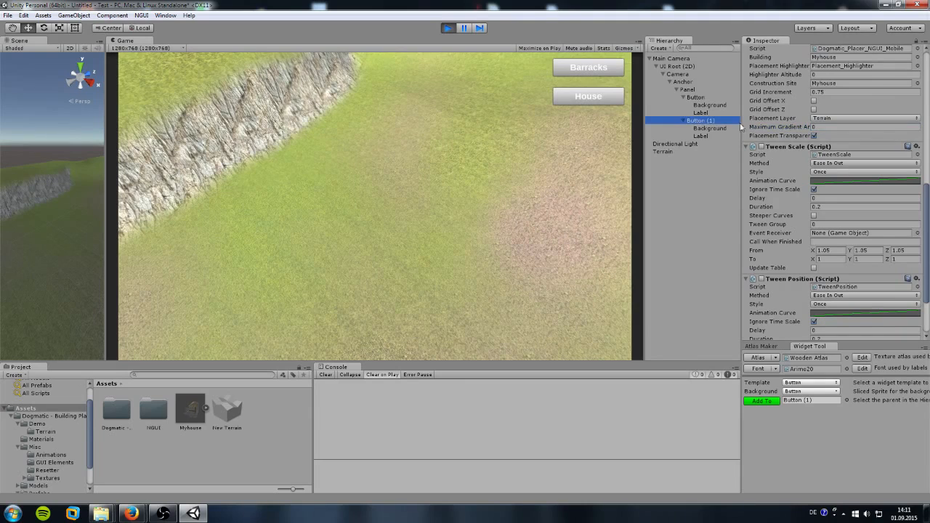
{"action": "left_click_drag", "start_coordinate": [819, 127], "coordinate": [778, 126]}
{"action": "type", "text": "20"}
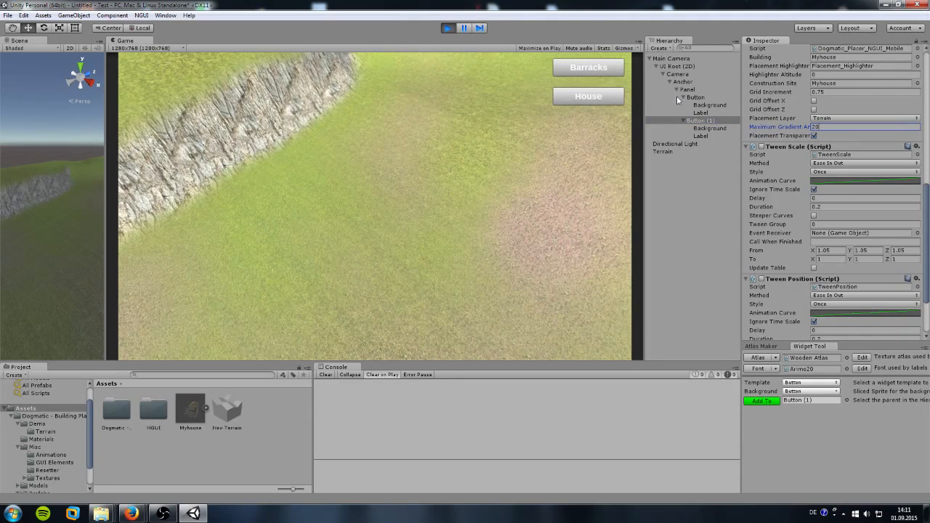
{"action": "left_click", "coordinate": [699, 98]}
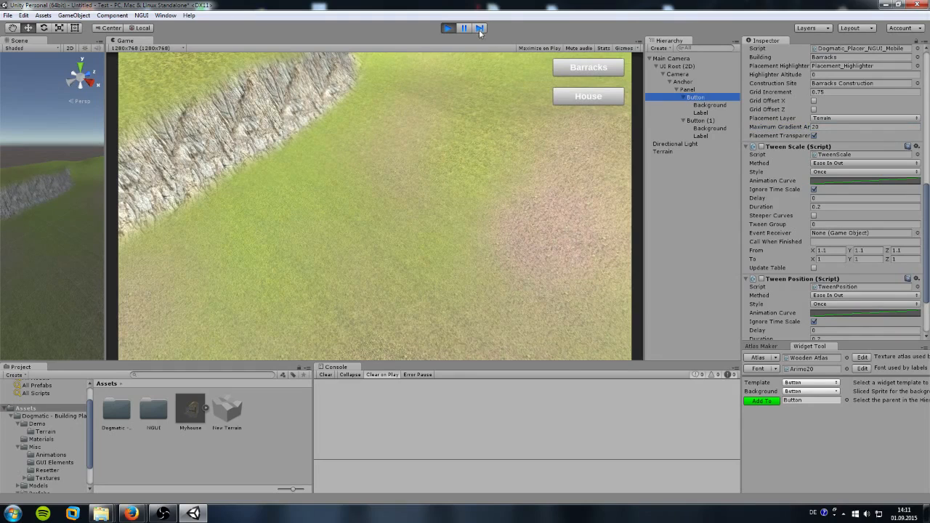
Step: Place a barracks and four houses across the terrain, then stop play mode
{"action": "left_click", "coordinate": [588, 67]}
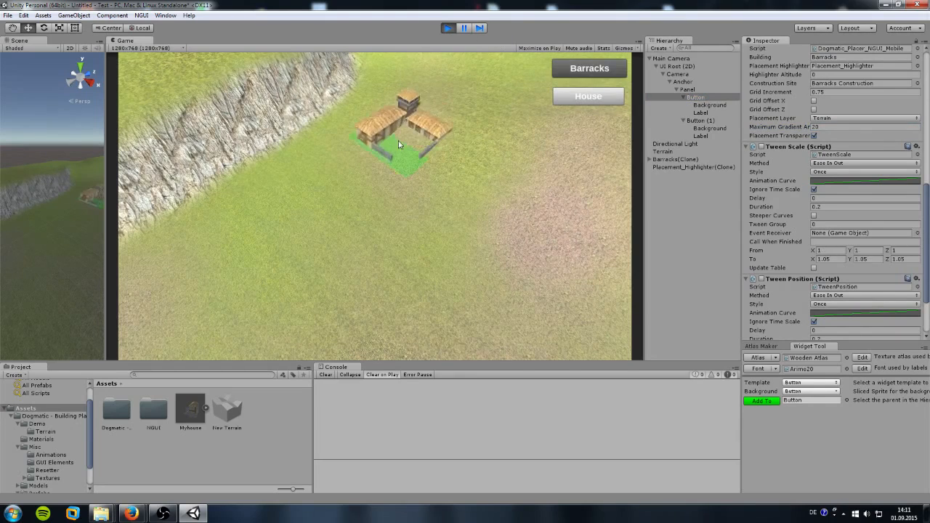
{"action": "left_click", "coordinate": [374, 157]}
{"action": "left_click", "coordinate": [589, 96]}
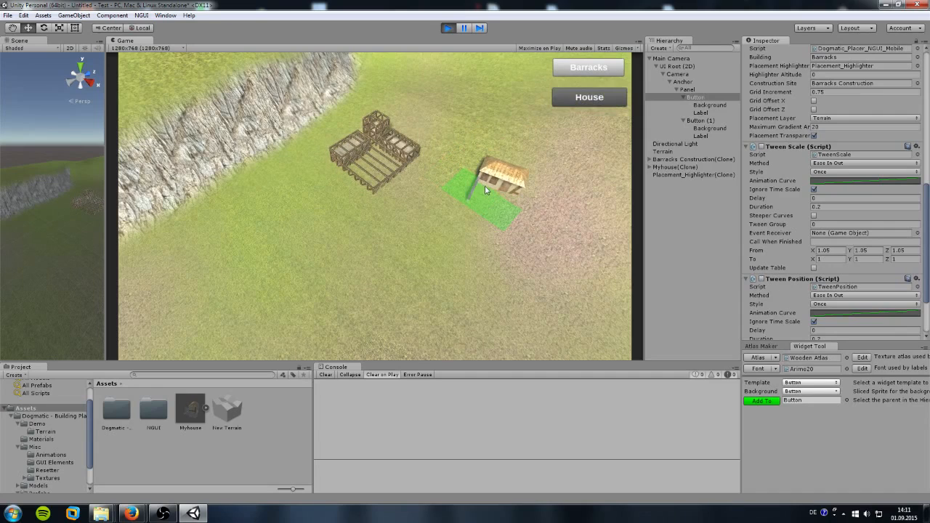
{"action": "left_click", "coordinate": [491, 183]}
{"action": "left_click", "coordinate": [590, 102]}
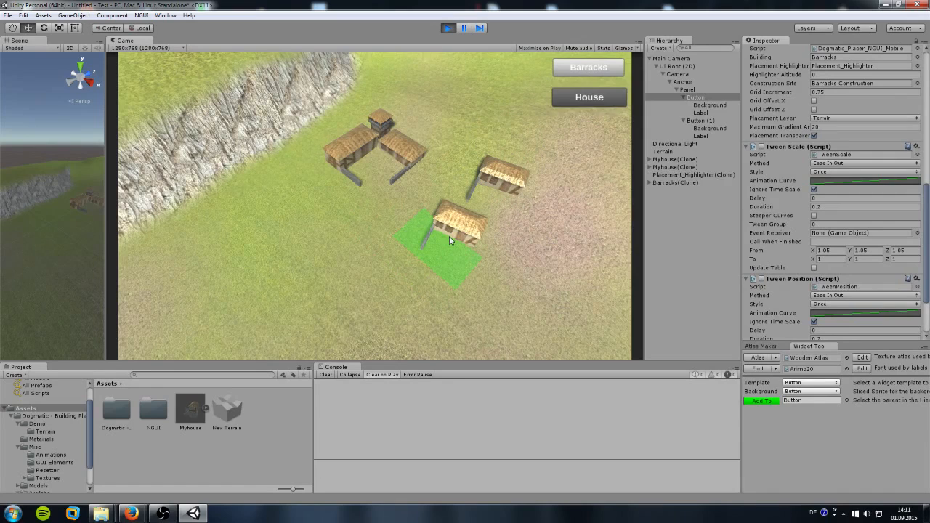
{"action": "left_click", "coordinate": [450, 241]}
{"action": "left_click", "coordinate": [589, 96]}
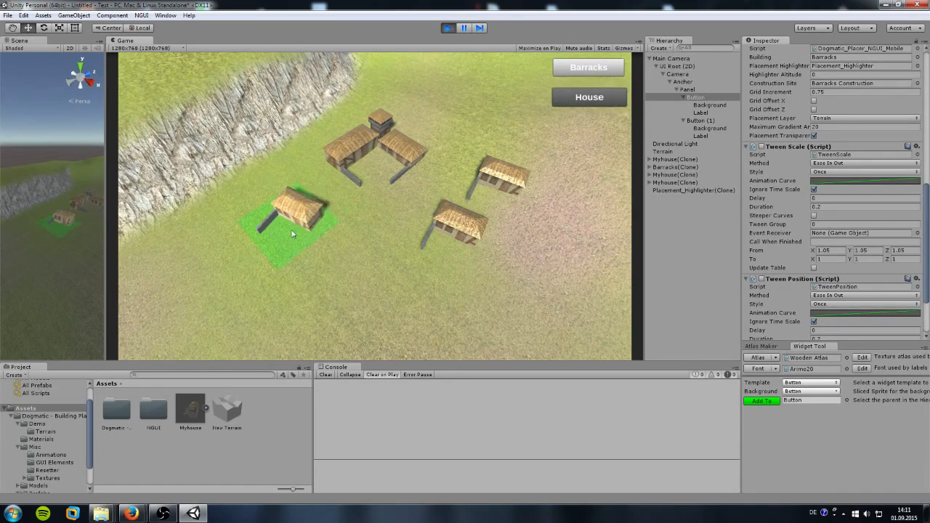
{"action": "left_click", "coordinate": [306, 229]}
{"action": "left_click", "coordinate": [590, 96]}
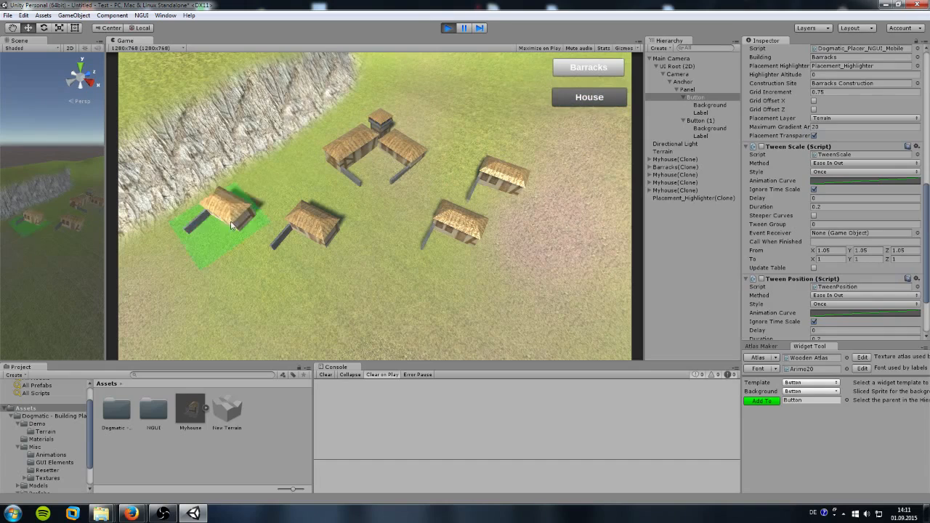
{"action": "left_click", "coordinate": [217, 264]}
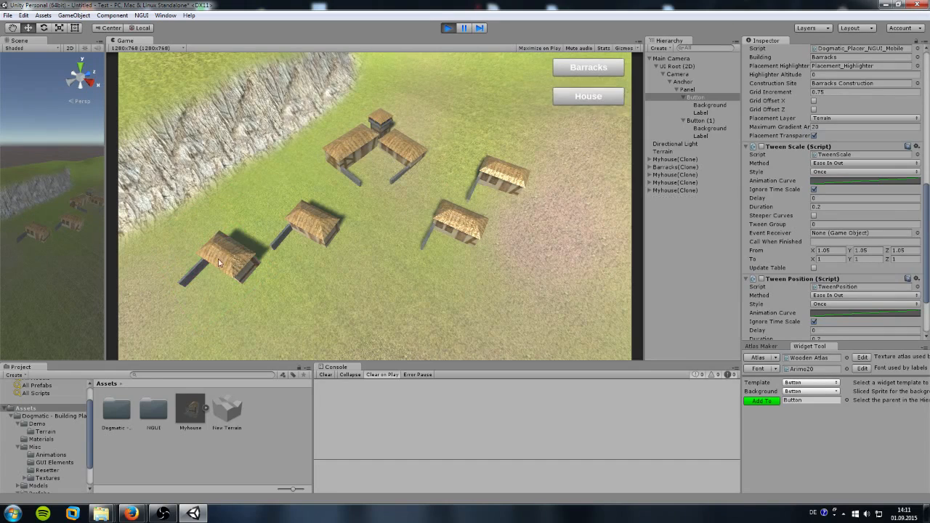
{"action": "left_click", "coordinate": [448, 28]}
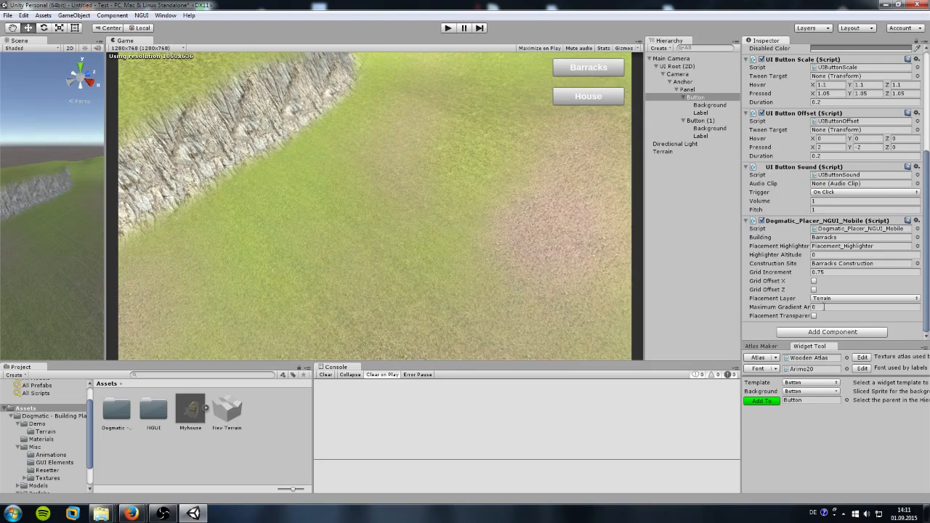
Step: Turn Placement Transparency back on for the Barracks and House buttons, with gradient angle 20
{"action": "left_click", "coordinate": [814, 317]}
{"action": "left_click", "coordinate": [813, 307]}
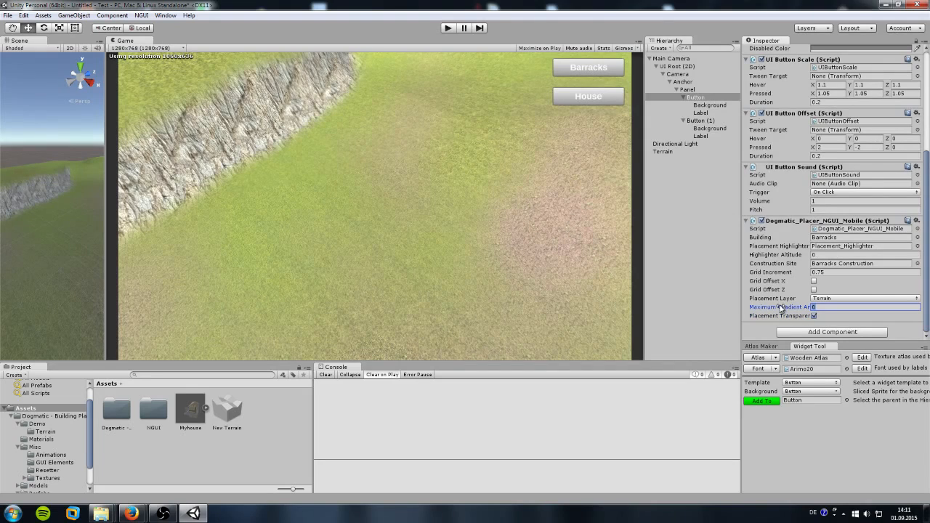
{"action": "left_click", "coordinate": [699, 120]}
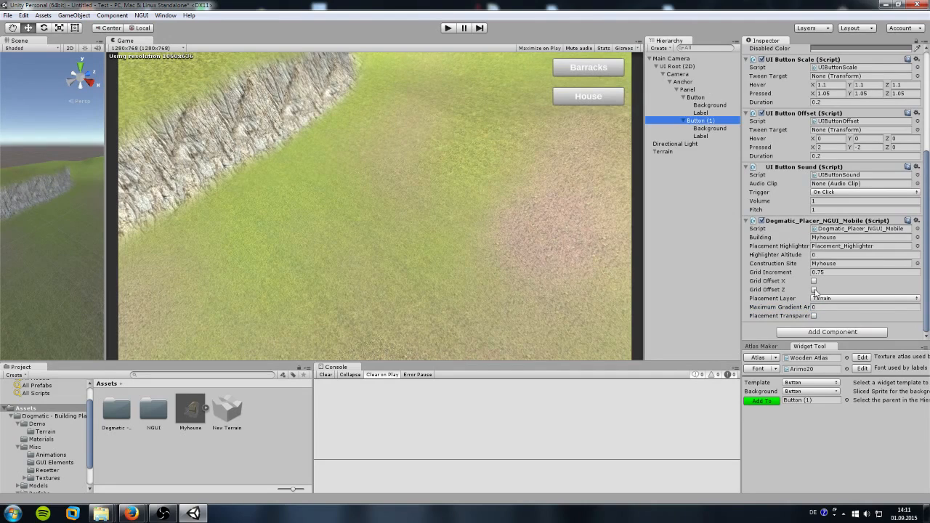
{"action": "left_click", "coordinate": [814, 317]}
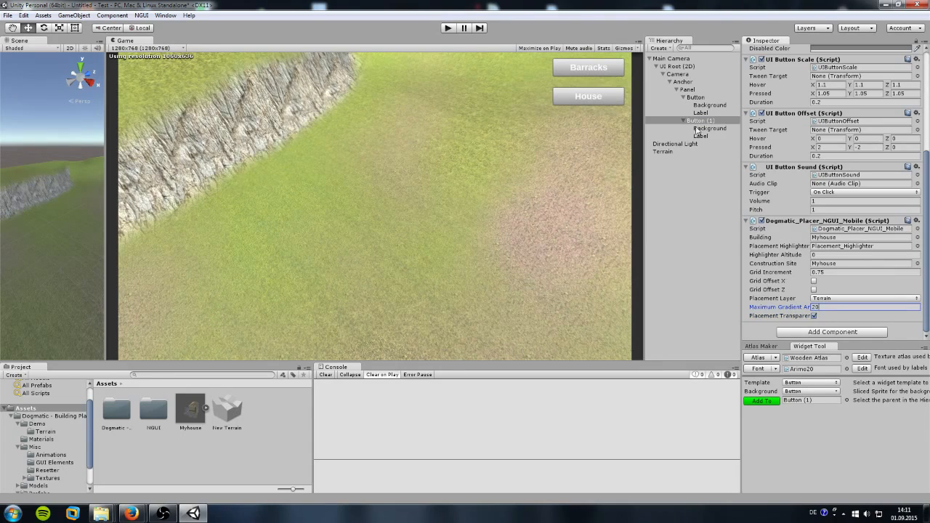
Step: Review both buttons' placer settings and open the Prefab_Presets folder
{"action": "left_click", "coordinate": [704, 99]}
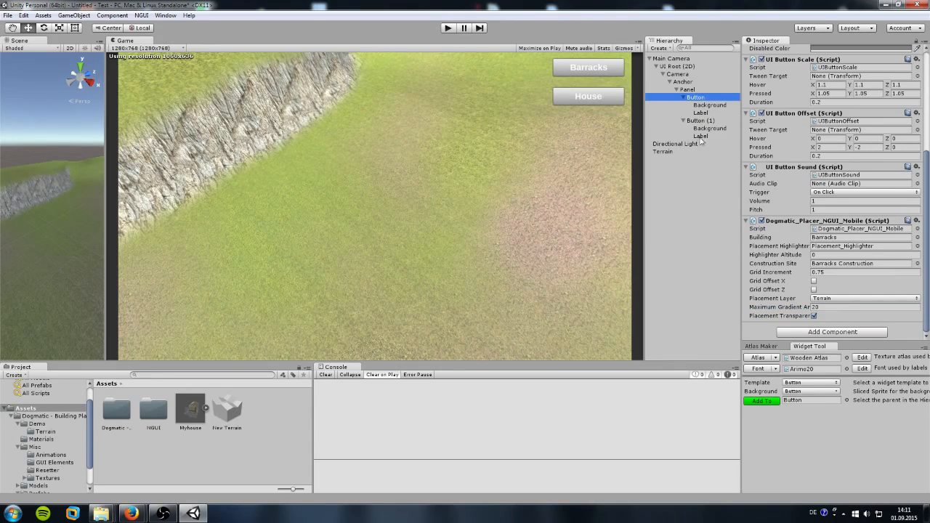
{"action": "left_click", "coordinate": [701, 122]}
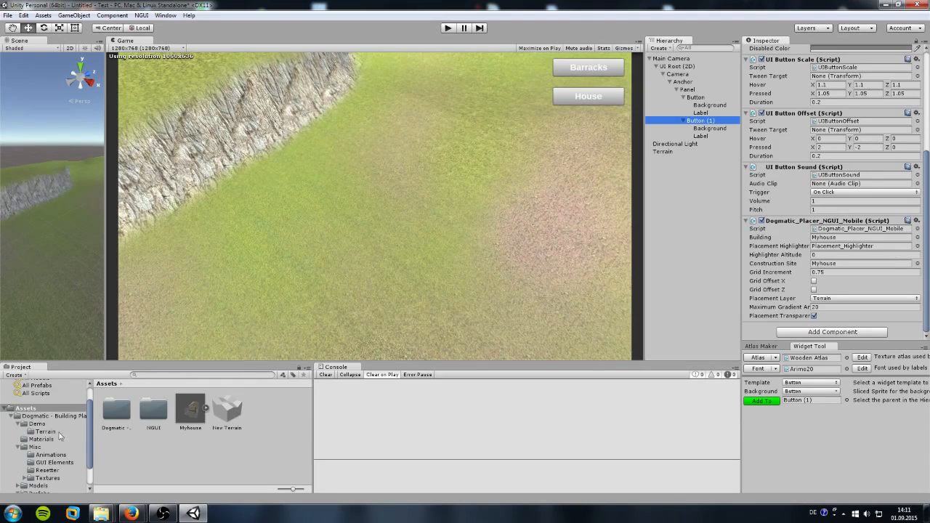
{"action": "scroll", "coordinate": [40, 476], "scroll_direction": "down", "scroll_amount": 2}
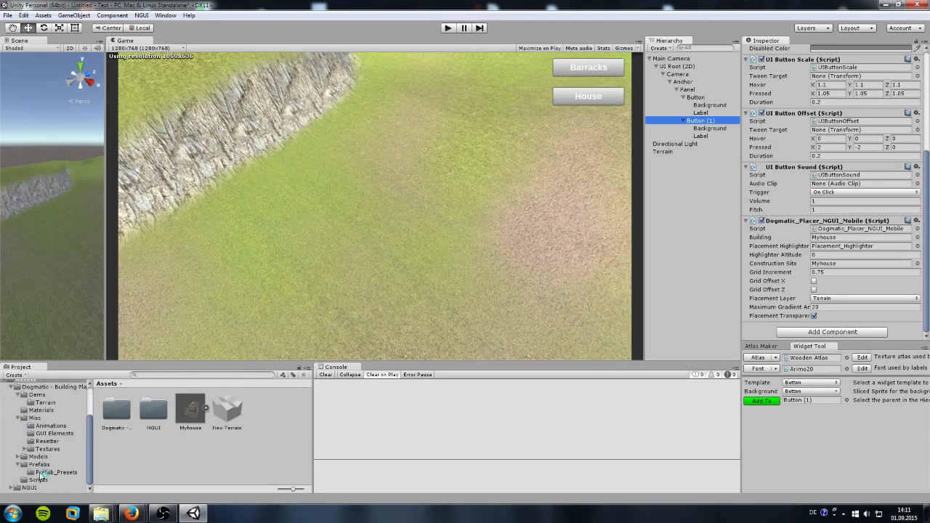
{"action": "left_click", "coordinate": [48, 472]}
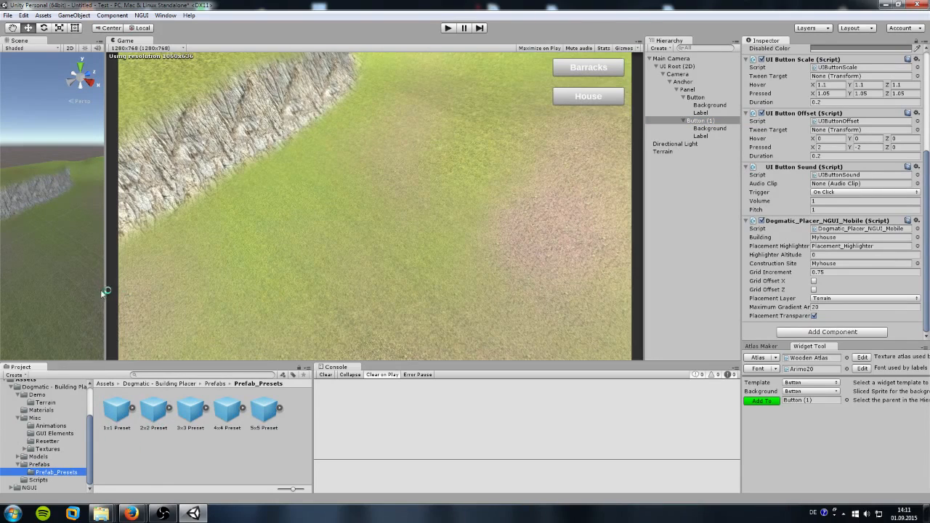
Step: Widen the Scene view and drop a 3x3 Preset into the scene, raised above ground
{"action": "left_click_drag", "start_coordinate": [106, 290], "coordinate": [441, 302]}
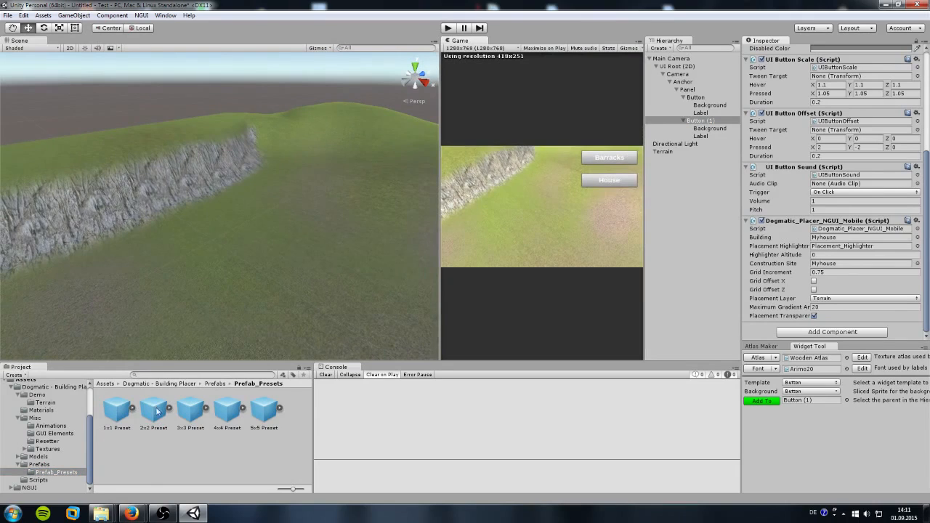
{"action": "left_click_drag", "start_coordinate": [192, 421], "coordinate": [224, 320]}
{"action": "left_click_drag", "start_coordinate": [224, 282], "coordinate": [225, 142]}
Step: Position the 3x3 Preset on the terrain at 14.099, 3.223, 6.531 and show the Models folder
{"action": "left_click_drag", "start_coordinate": [256, 193], "coordinate": [244, 237]}
{"action": "middle_click_drag", "start_coordinate": [244, 236], "coordinate": [242, 204]}
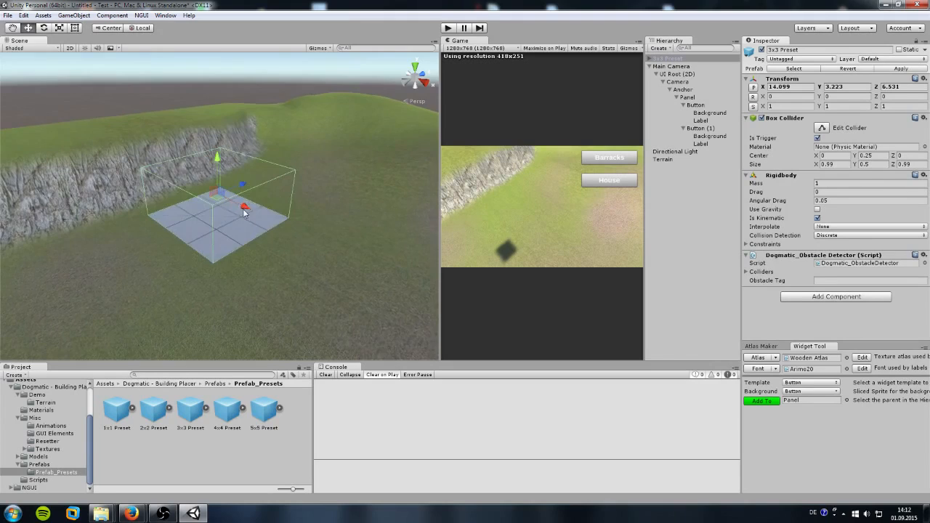
{"action": "right_click_drag", "start_coordinate": [242, 204], "coordinate": [245, 191]}
{"action": "middle_click_drag", "start_coordinate": [231, 222], "coordinate": [241, 193]}
{"action": "scroll", "coordinate": [241, 194], "scroll_direction": "up", "scroll_amount": 3}
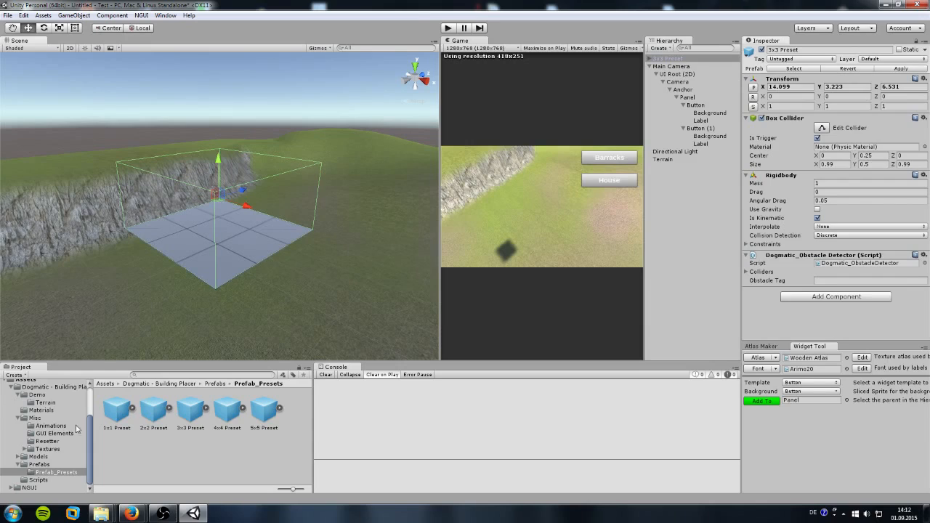
{"action": "left_click", "coordinate": [40, 457]}
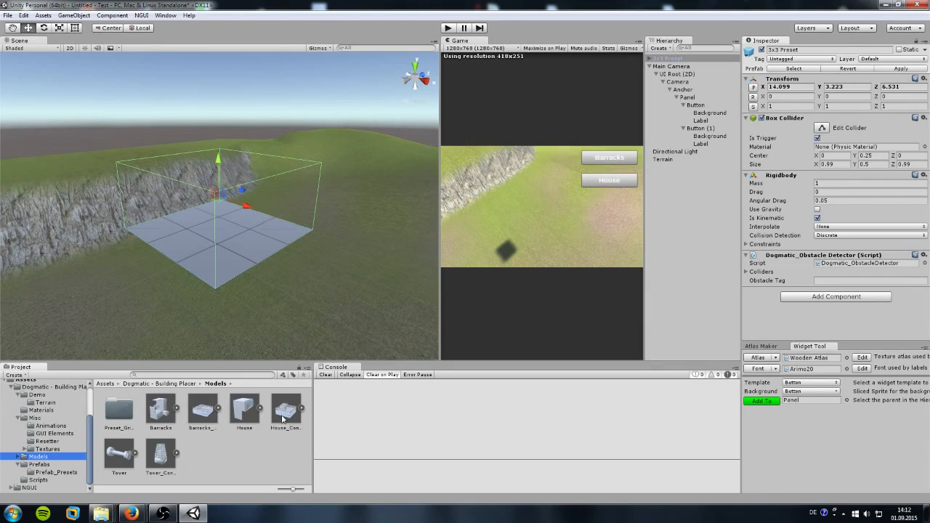
Step: Make House_Construction a child of the new 3x3 Preset
{"action": "left_click", "coordinate": [324, 376]}
{"action": "left_click", "coordinate": [664, 58]}
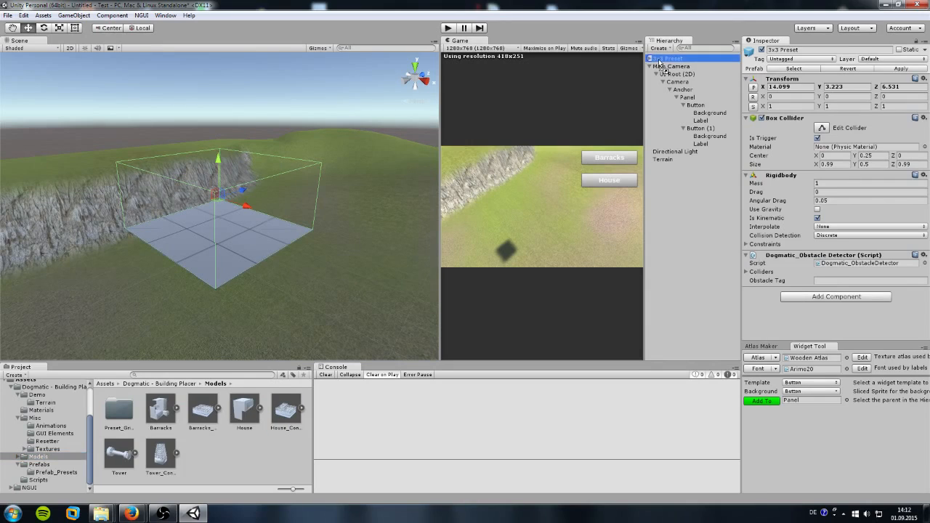
{"action": "left_click_drag", "start_coordinate": [665, 59], "coordinate": [672, 59]}
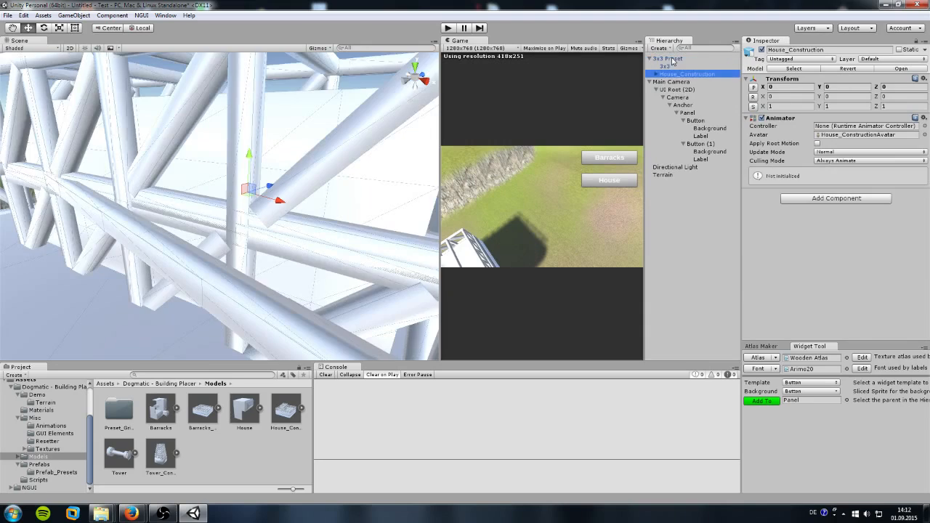
Step: Apply the Barracks material to the house base, inner part and trusses
{"action": "scroll", "coordinate": [269, 172], "scroll_direction": "down", "scroll_amount": 4}
{"action": "scroll", "coordinate": [269, 172], "scroll_direction": "down", "scroll_amount": 2}
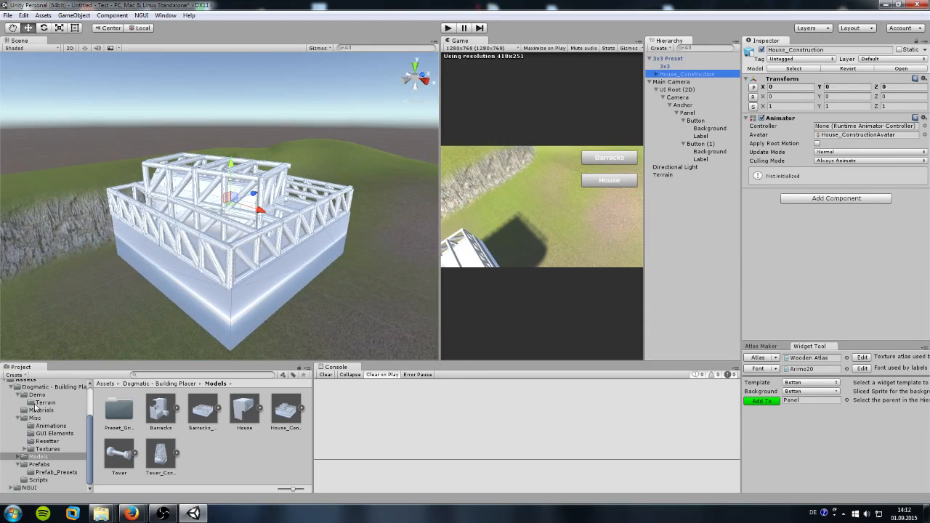
{"action": "left_click", "coordinate": [41, 411]}
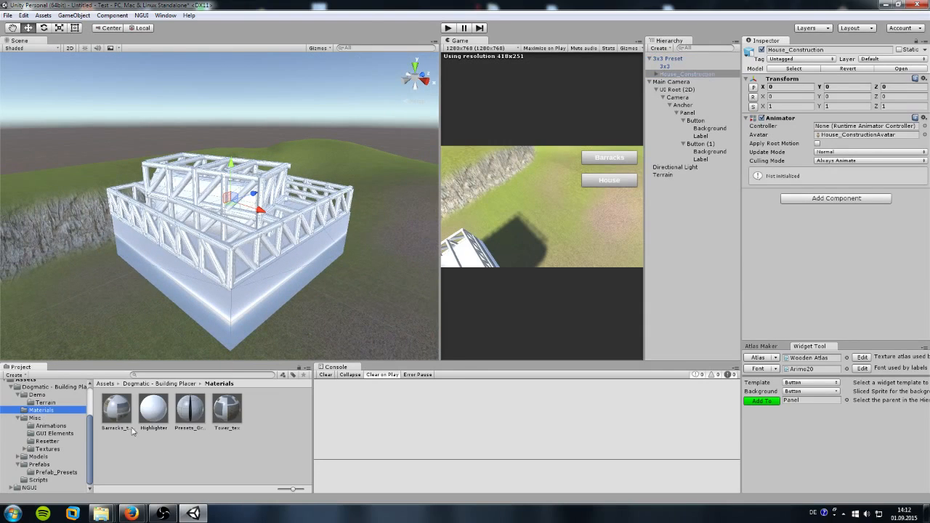
{"action": "left_click_drag", "start_coordinate": [116, 423], "coordinate": [216, 254]}
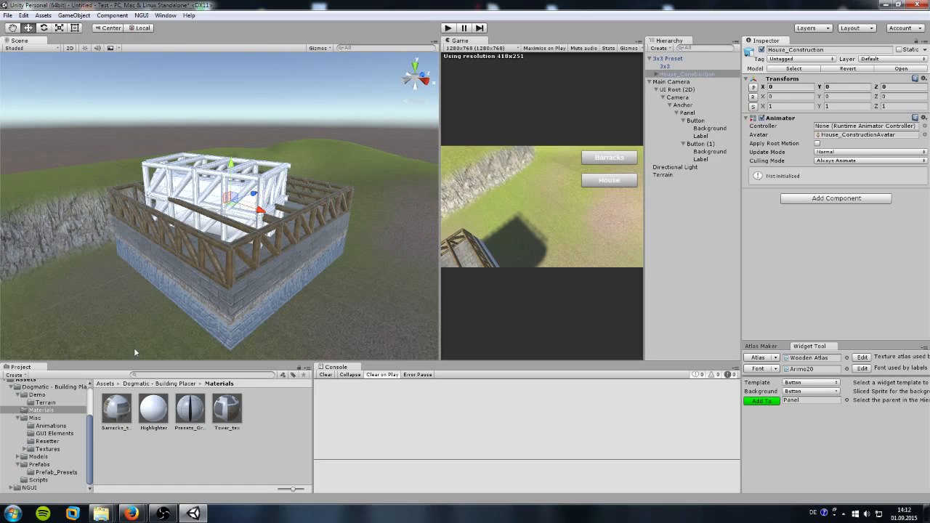
{"action": "left_click_drag", "start_coordinate": [124, 416], "coordinate": [220, 226]}
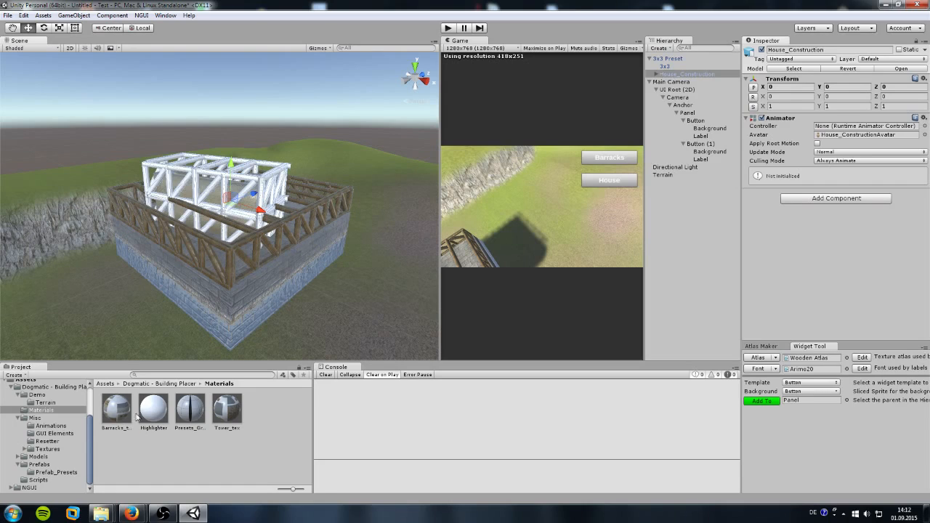
{"action": "mouse_move", "coordinate": [125, 419]}
{"action": "left_mouse_down"}
{"action": "mouse_move", "coordinate": [229, 205]}
{"action": "mouse_move", "coordinate": [236, 212]}
{"action": "mouse_move", "coordinate": [151, 411]}
{"action": "mouse_move", "coordinate": [227, 222]}
{"action": "mouse_move", "coordinate": [224, 237]}
{"action": "mouse_move", "coordinate": [237, 242]}
{"action": "mouse_move", "coordinate": [258, 223]}
{"action": "left_mouse_up"}
{"action": "middle_click_drag", "start_coordinate": [257, 222], "coordinate": [250, 246]}
Step: Undo the stray white Highlighter material on the trusses
{"action": "scroll", "coordinate": [250, 246], "scroll_direction": "up", "scroll_amount": 3}
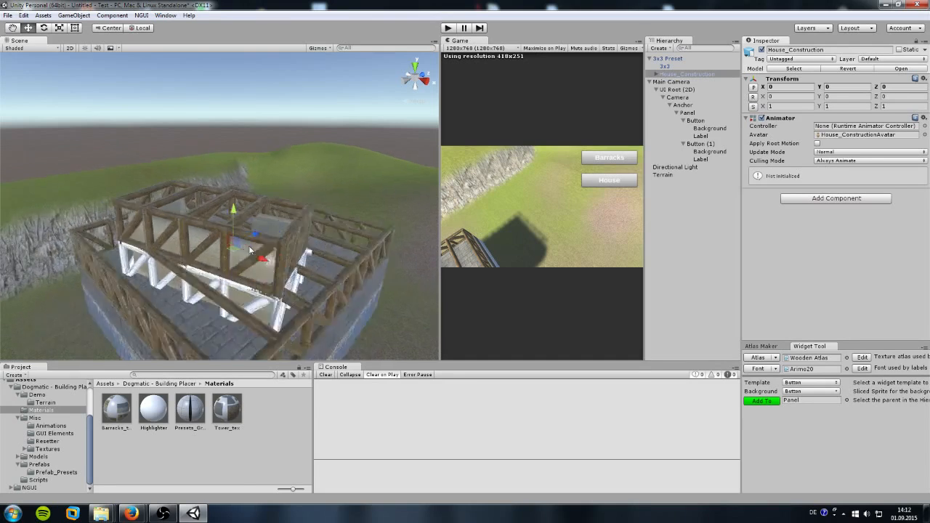
{"action": "scroll", "coordinate": [249, 250], "scroll_direction": "up", "scroll_amount": 6}
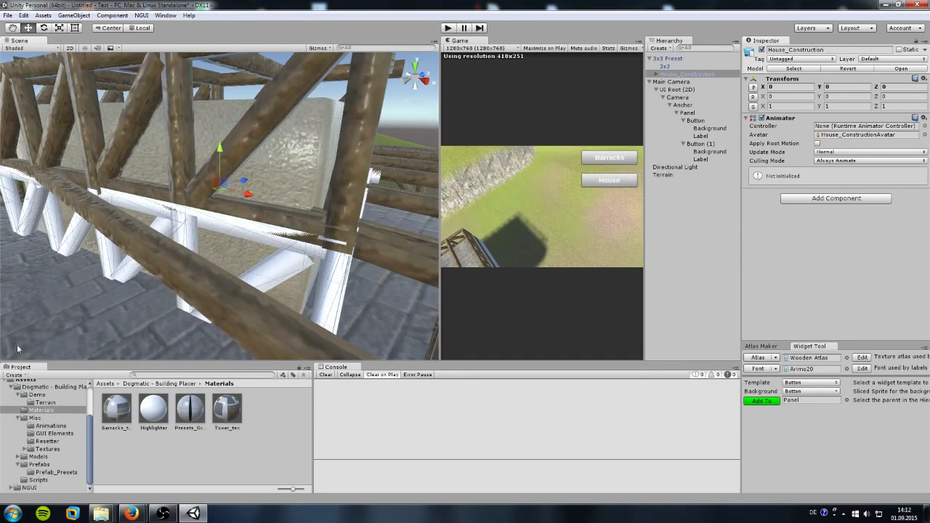
{"action": "key", "text": "ctrl+z"}
{"action": "scroll", "coordinate": [186, 228], "scroll_direction": "down", "scroll_amount": 5}
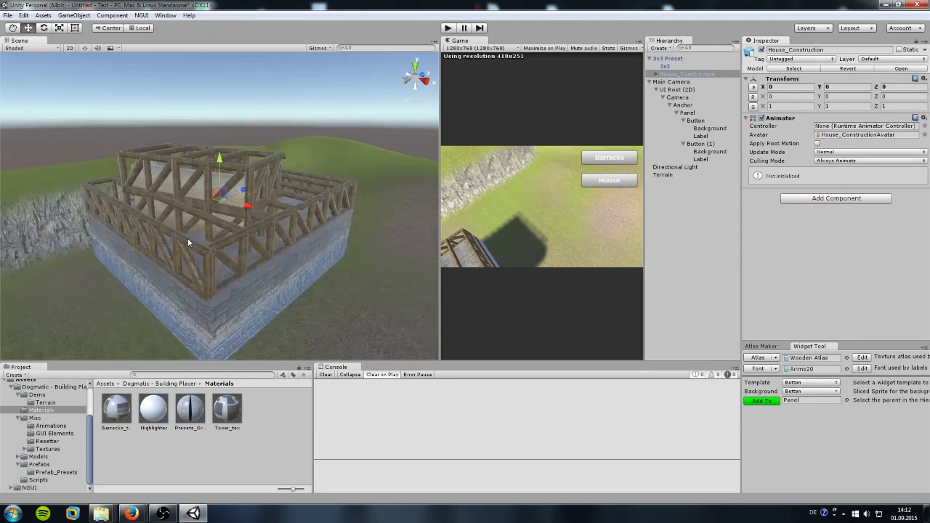
{"action": "scroll", "coordinate": [186, 244], "scroll_direction": "down", "scroll_amount": 3}
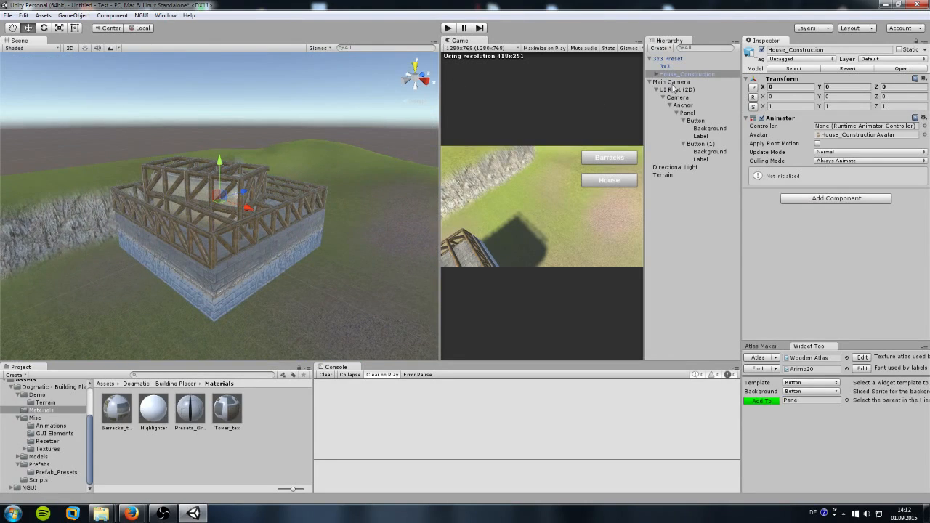
{"action": "left_click", "coordinate": [74, 27]}
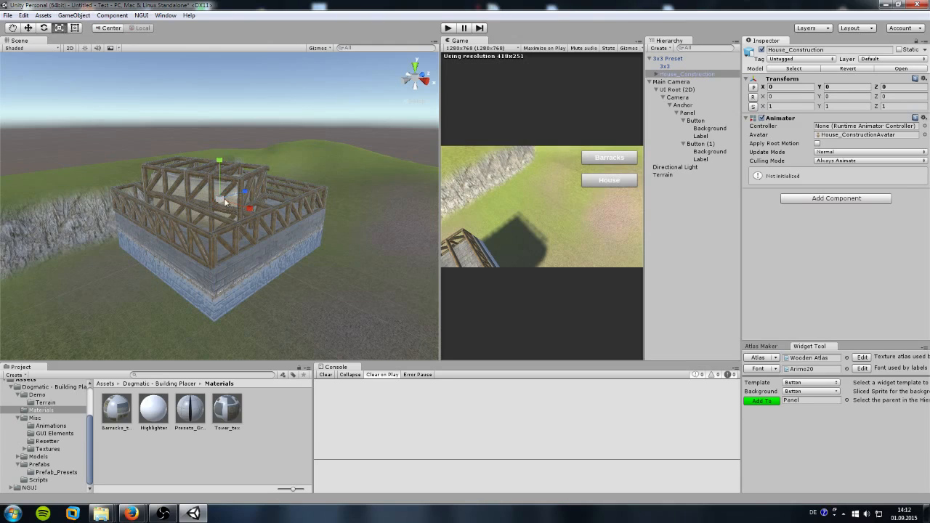
Step: Scale House_Construction down to about 0.27 so it fits the preset base
{"action": "left_click_drag", "start_coordinate": [222, 199], "coordinate": [186, 197]}
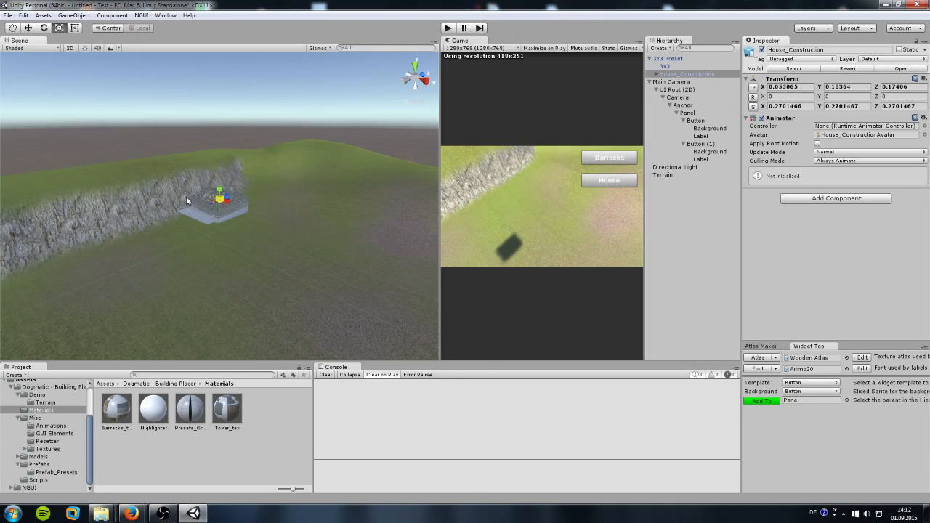
{"action": "scroll", "coordinate": [186, 200], "scroll_direction": "up", "scroll_amount": 6}
{"action": "middle_click_drag", "start_coordinate": [174, 210], "coordinate": [190, 224]}
{"action": "scroll", "coordinate": [198, 225], "scroll_direction": "up", "scroll_amount": 2}
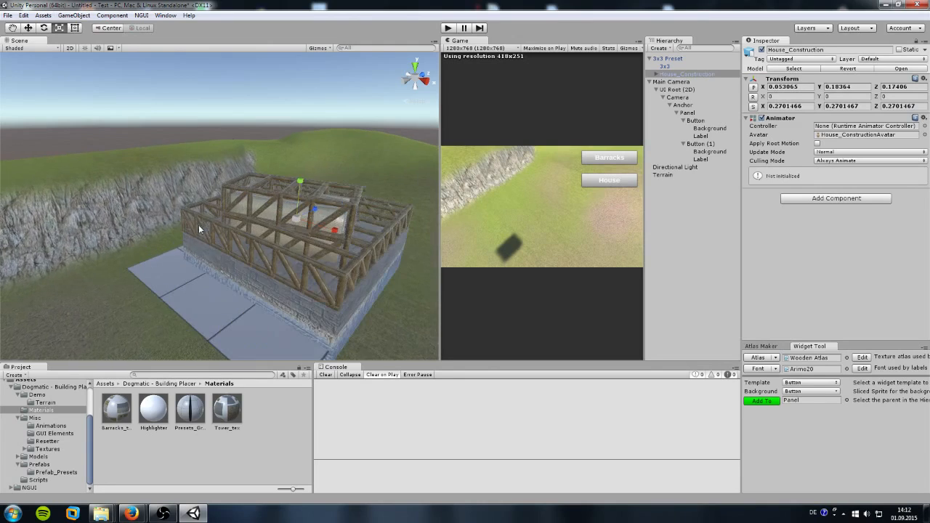
{"action": "scroll", "coordinate": [218, 224], "scroll_direction": "down", "scroll_amount": 1}
{"action": "left_click_drag", "start_coordinate": [287, 217], "coordinate": [290, 243]}
Step: Nudge the house along X to line it up with the preset
{"action": "key", "text": "w"}
{"action": "key", "text": "x"}
{"action": "right_click_drag", "start_coordinate": [290, 243], "coordinate": [196, 246]}
{"action": "mouse_move", "coordinate": [196, 246]}
{"action": "middle_mouse_down"}
{"action": "mouse_move", "coordinate": [149, 239]}
{"action": "mouse_move", "coordinate": [176, 253]}
{"action": "mouse_move", "coordinate": [210, 254]}
{"action": "middle_mouse_up"}
{"action": "right_click_drag", "start_coordinate": [211, 254], "coordinate": [233, 264]}
{"action": "middle_click_drag", "start_coordinate": [232, 264], "coordinate": [224, 251]}
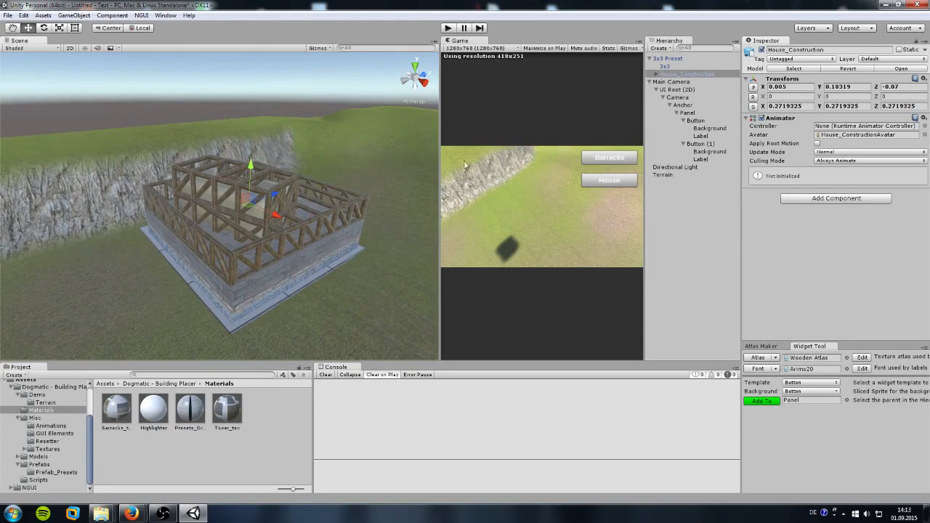
Step: Set the house's Y rotation to 180 and settle it onto the preset's tiles
{"action": "left_click", "coordinate": [838, 99]}
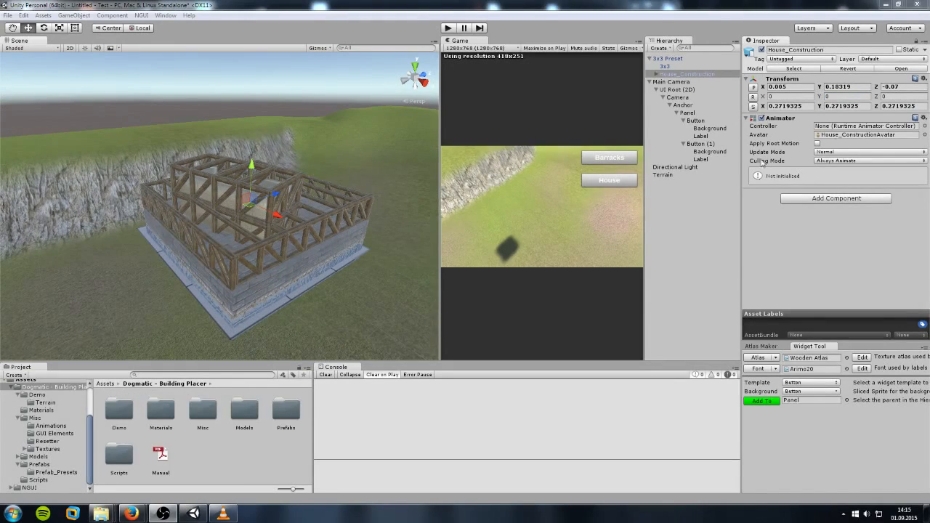
{"action": "type", "text": "180"}
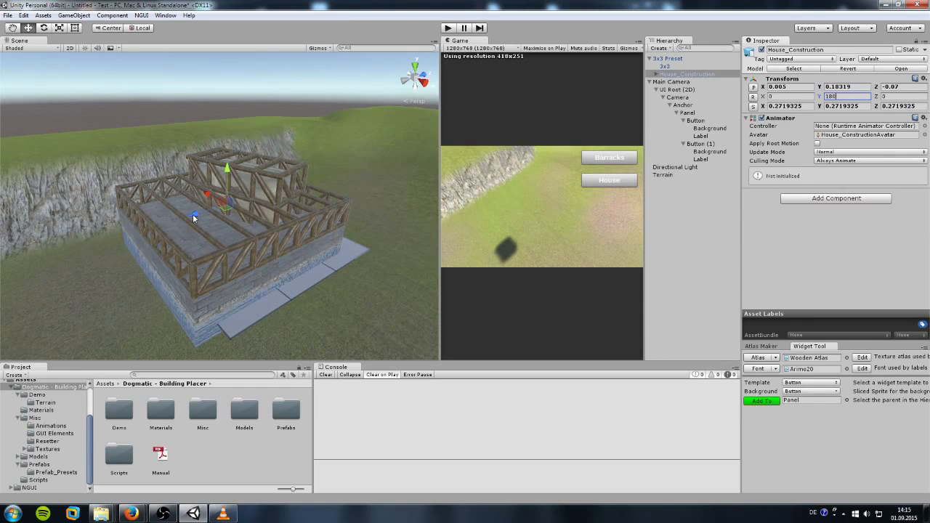
{"action": "left_click_drag", "start_coordinate": [193, 215], "coordinate": [212, 221]}
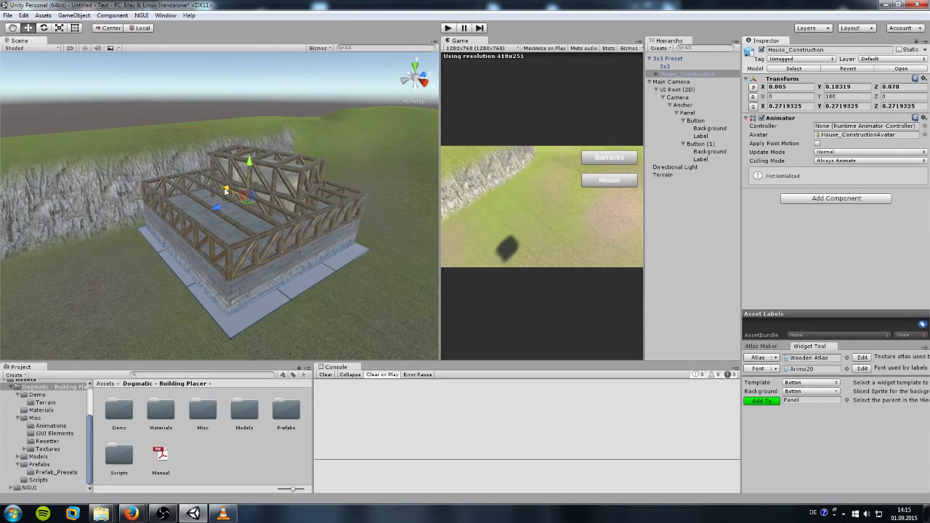
{"action": "left_click_drag", "start_coordinate": [223, 188], "coordinate": [247, 195]}
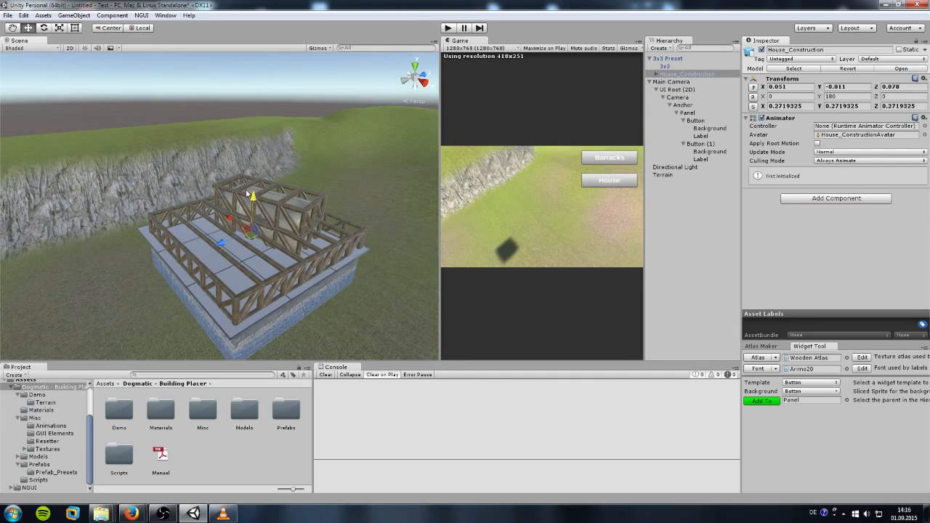
{"action": "left_click_drag", "start_coordinate": [247, 195], "coordinate": [244, 193]}
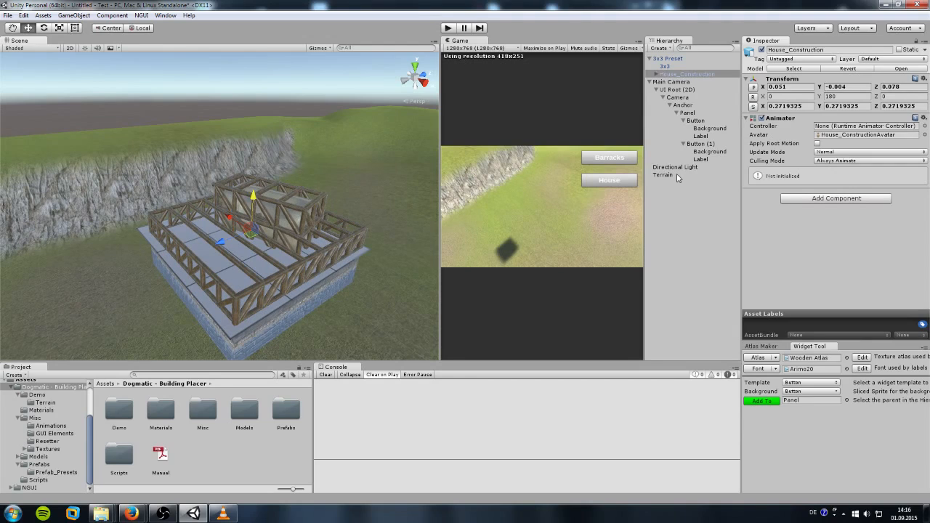
Step: Tag the 3x3 Preset Obstacle, put it and its children on the Building layer, and set Obstacle Tag
{"action": "left_click", "coordinate": [678, 59]}
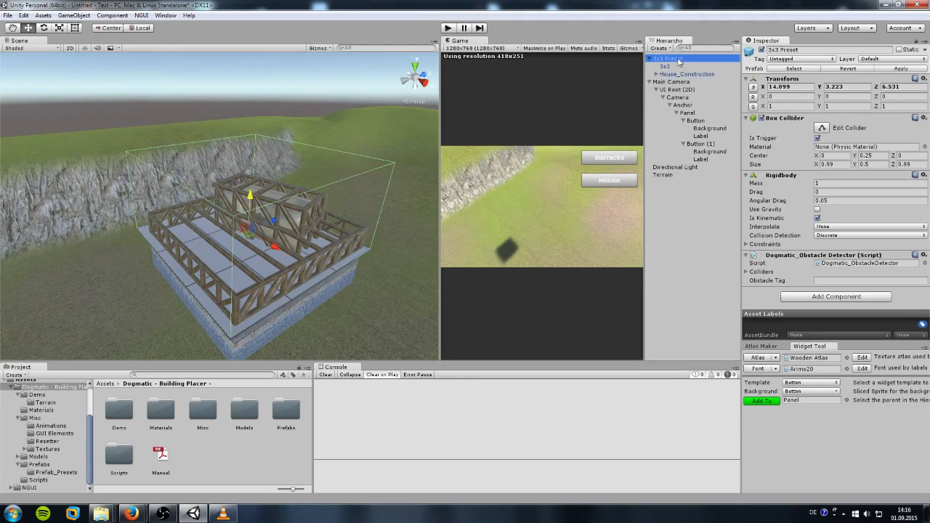
{"action": "left_click", "coordinate": [809, 60]}
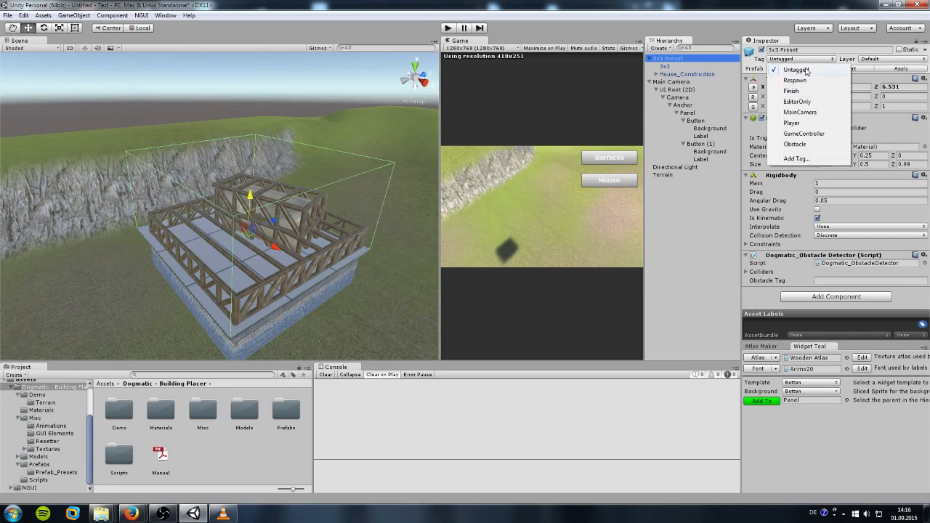
{"action": "left_click", "coordinate": [795, 144]}
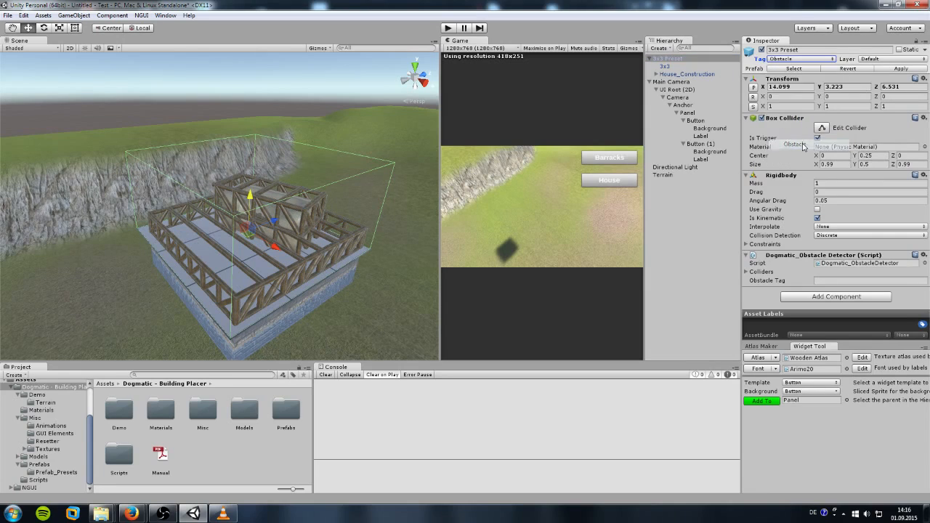
{"action": "left_click", "coordinate": [879, 60]}
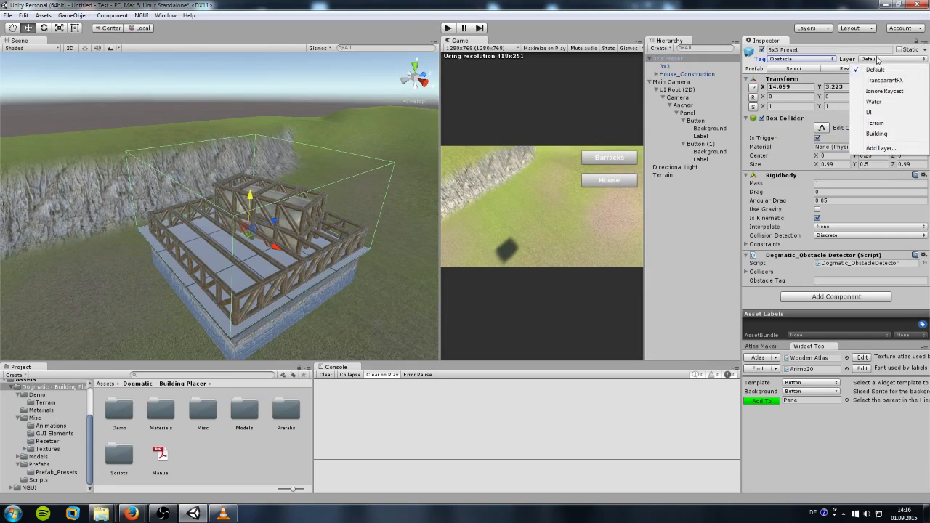
{"action": "left_click", "coordinate": [877, 134]}
{"action": "left_click", "coordinate": [416, 274]}
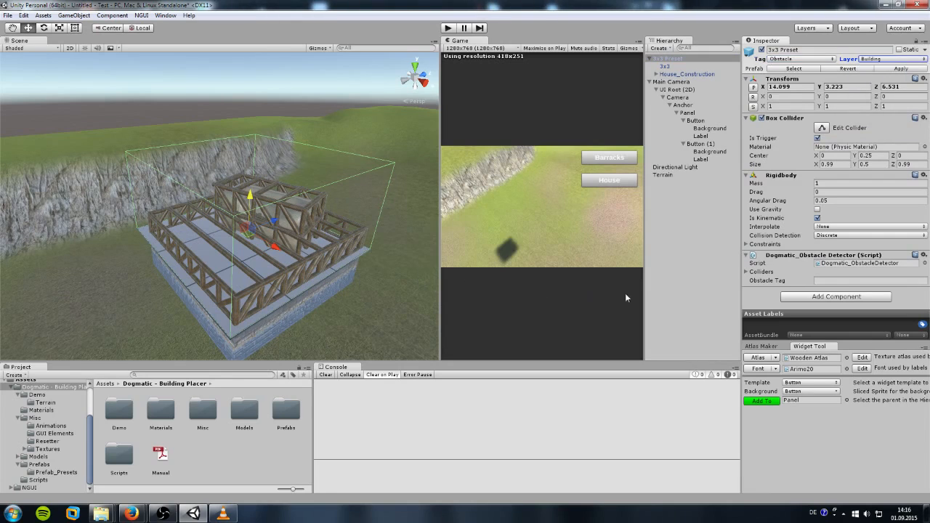
{"action": "left_click", "coordinate": [835, 280]}
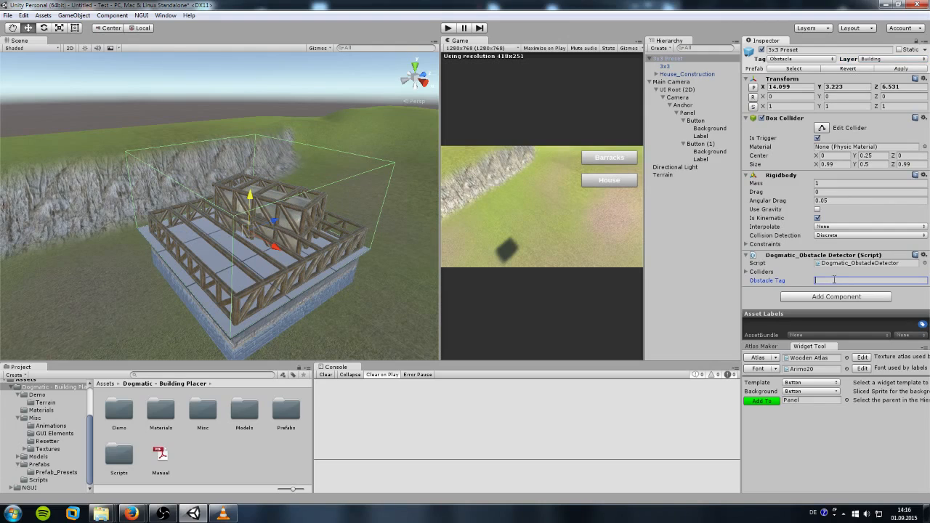
{"action": "type", "text": "Obstacle"}
Step: Scale the 3x3 Preset to 2.25 on X, Y and Z
{"action": "left_click", "coordinate": [783, 106]}
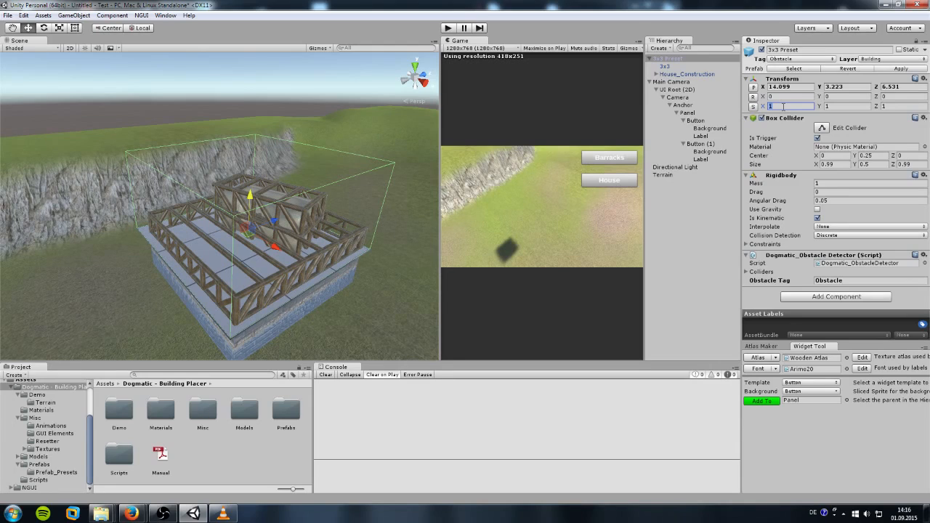
{"action": "type", "text": "2."}
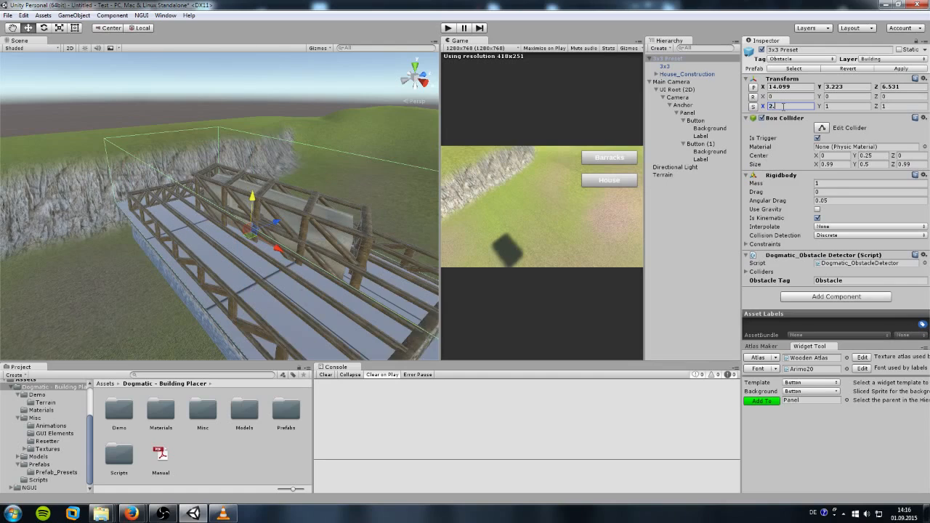
{"action": "type", "text": "25"}
{"action": "key", "text": "Tab"}
{"action": "type", "text": "2.25"}
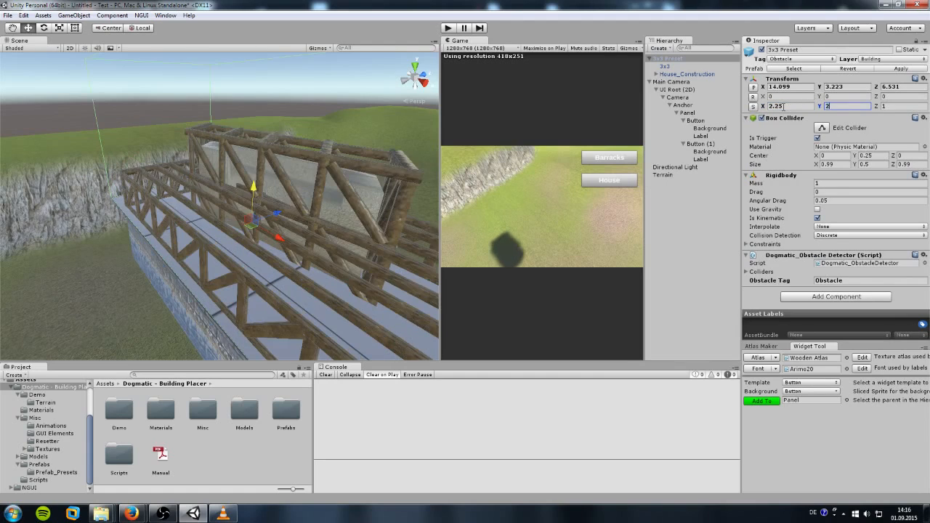
{"action": "key", "text": "Tab"}
{"action": "type", "text": "2.25"}
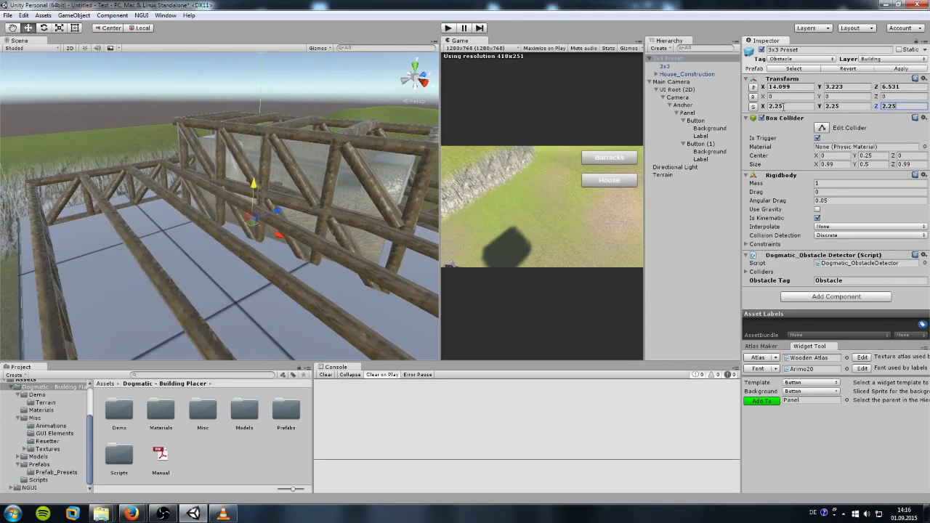
{"action": "scroll", "coordinate": [261, 248], "scroll_direction": "down", "scroll_amount": 5}
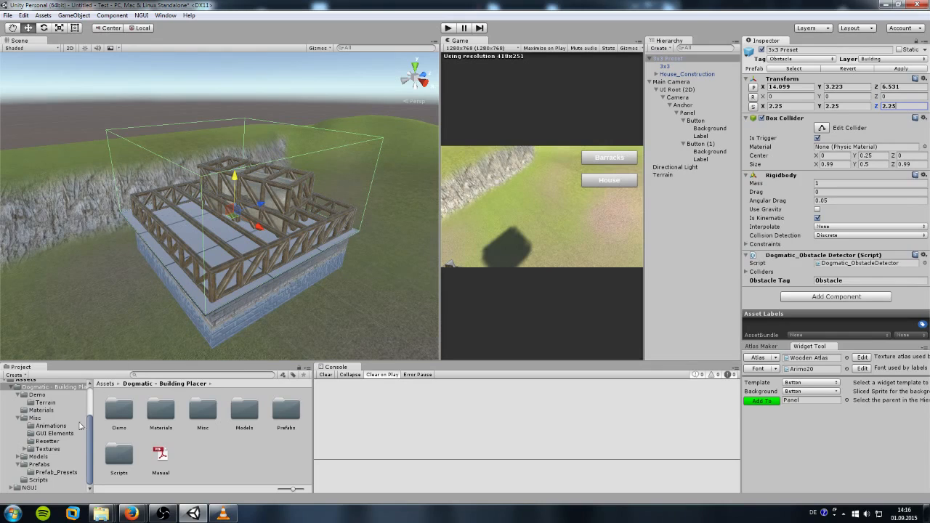
Step: Add the Dogmatic_ConstructionSite script to the 3x3 Preset
{"action": "left_click", "coordinate": [40, 481]}
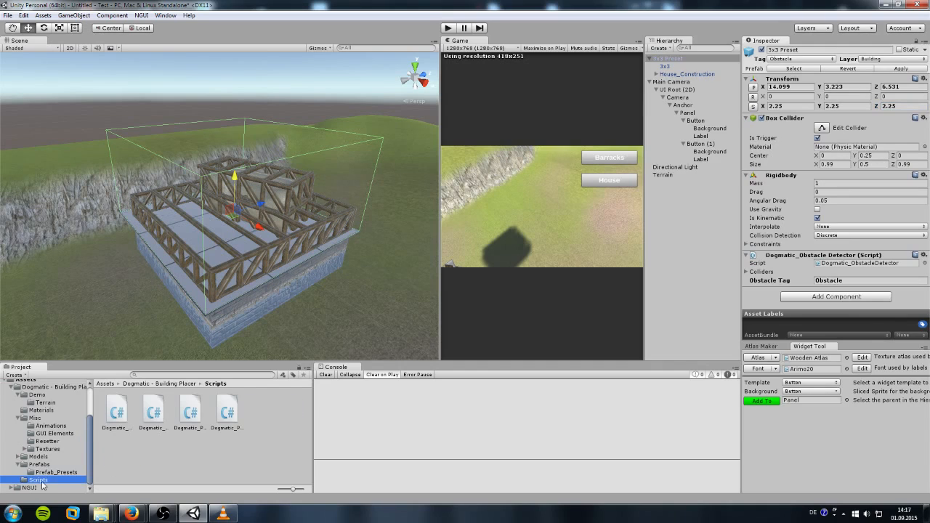
{"action": "left_click", "coordinate": [118, 414]}
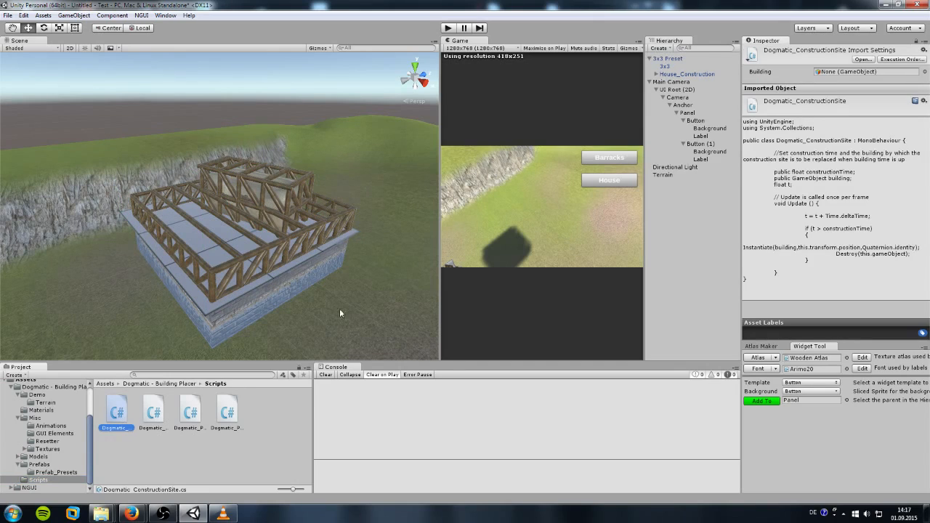
{"action": "left_click_drag", "start_coordinate": [116, 418], "coordinate": [676, 65]}
{"action": "left_click", "coordinate": [673, 58]}
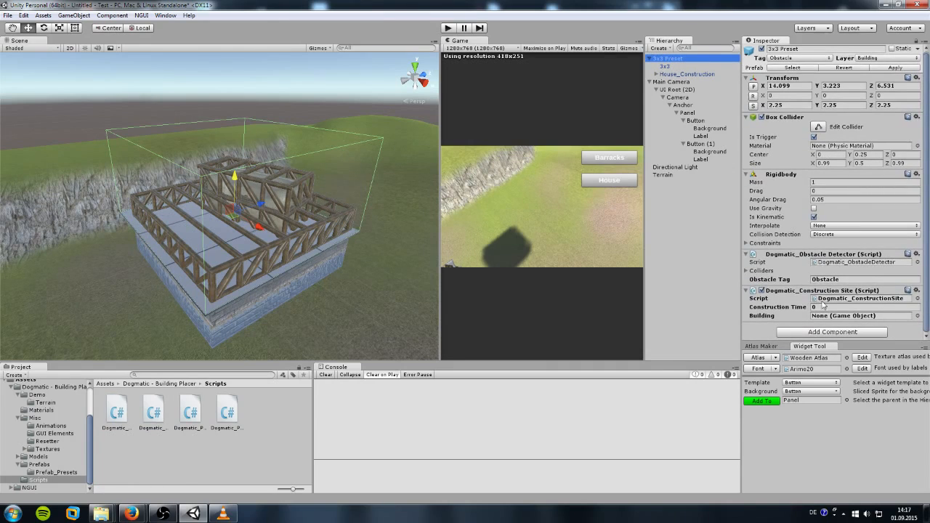
Step: Set Construction Time to 5 and assign the Myhouse prefab as the Building
{"action": "left_click", "coordinate": [817, 307]}
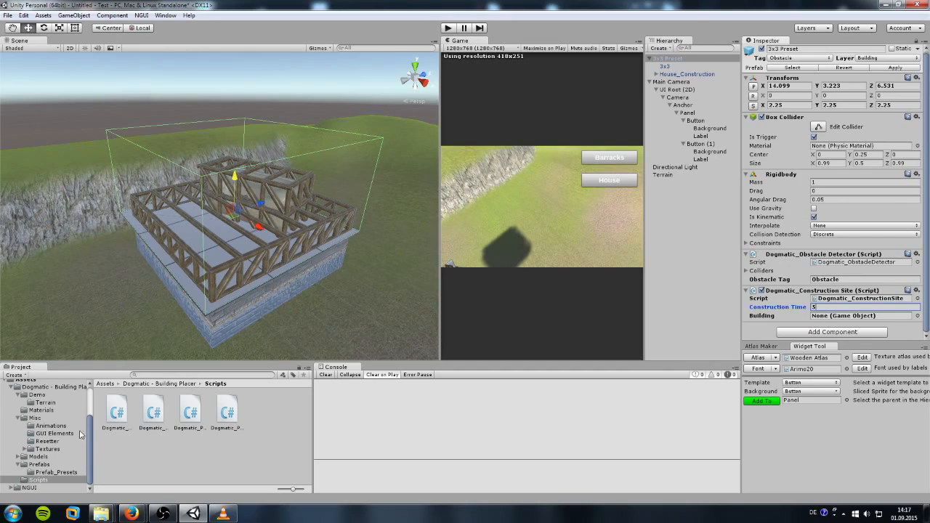
{"action": "left_click", "coordinate": [29, 380]}
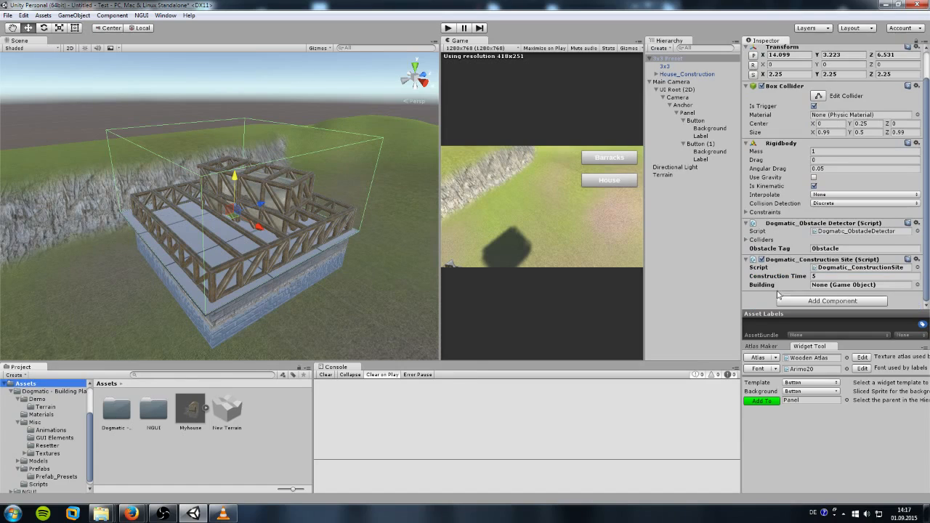
{"action": "left_click_drag", "start_coordinate": [187, 414], "coordinate": [827, 321]}
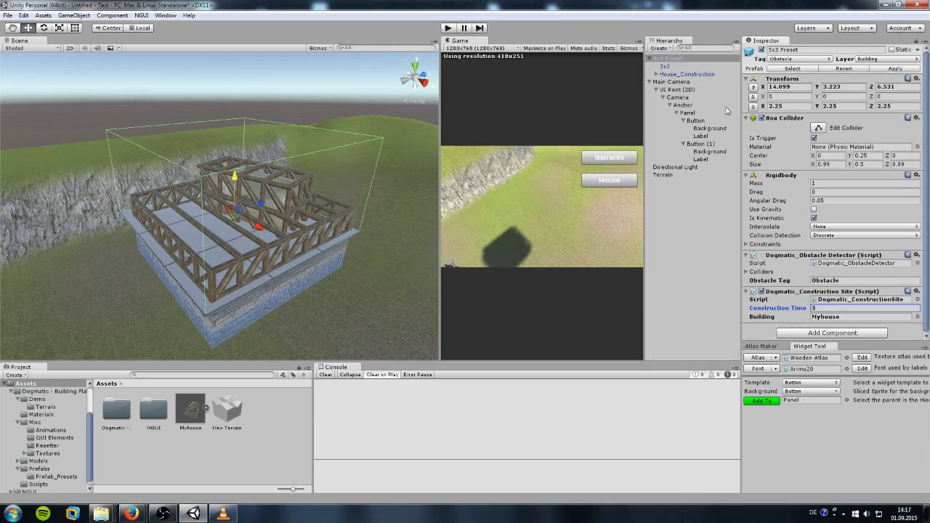
{"action": "left_click", "coordinate": [665, 66]}
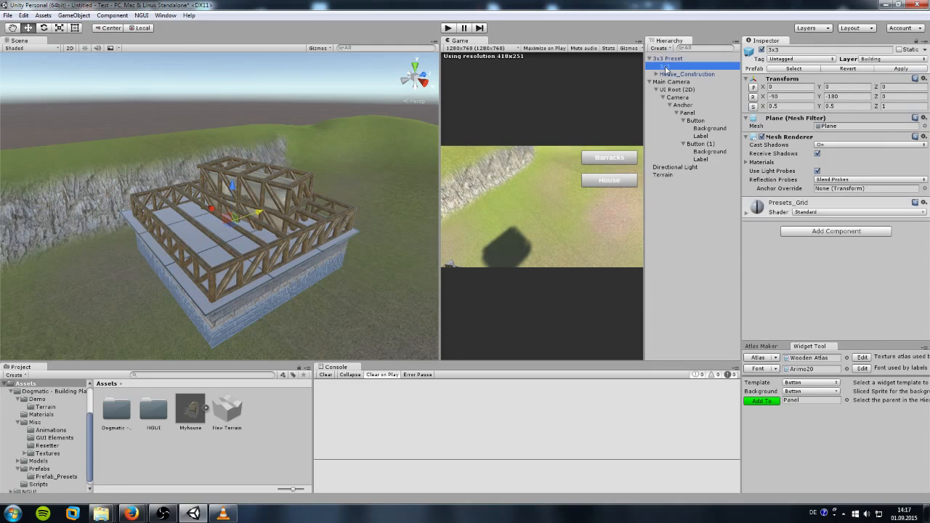
Step: Delete the 3x3 grid child from the preset, breaking the prefab connection
{"action": "key", "text": "Delete"}
{"action": "left_click", "coordinate": [492, 274]}
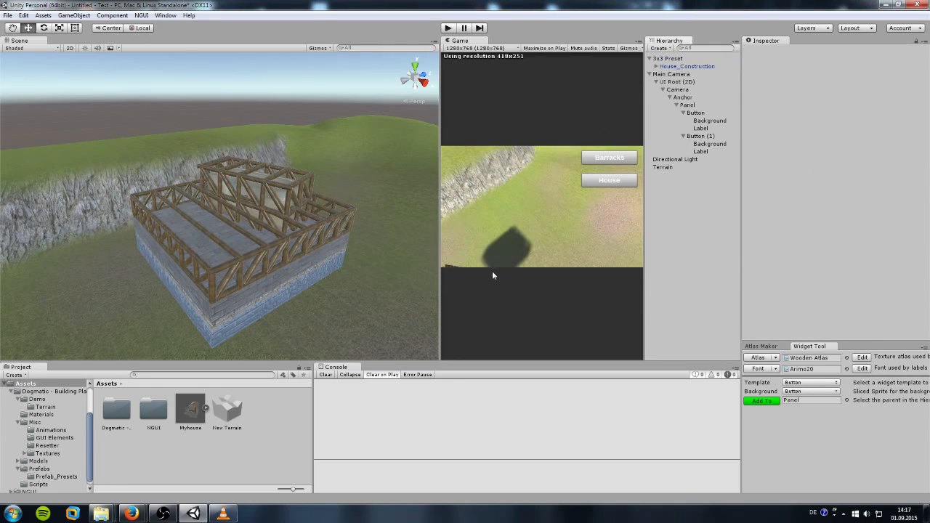
{"action": "left_click", "coordinate": [651, 60]}
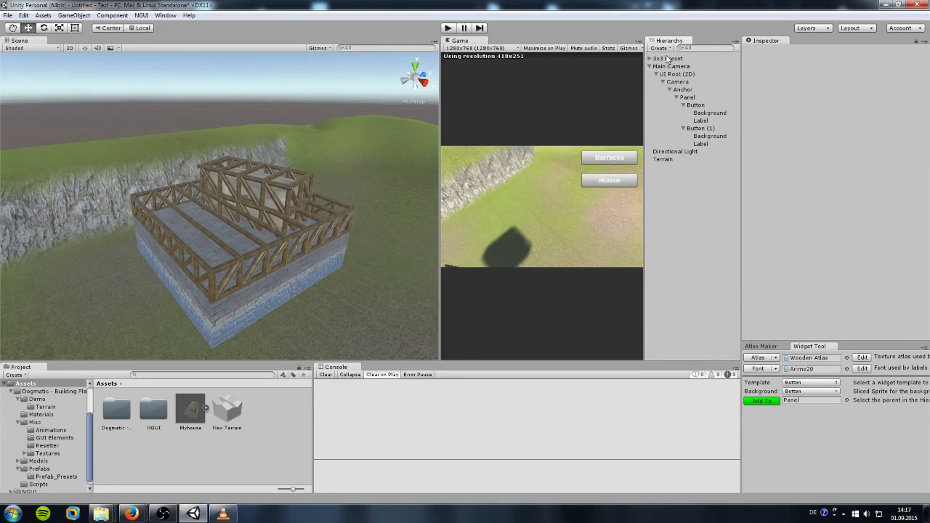
Step: Save 3x3 Preset as a prefab in Assets, remove it from the scene, and widen the Game view
{"action": "left_click_drag", "start_coordinate": [668, 58], "coordinate": [274, 423]}
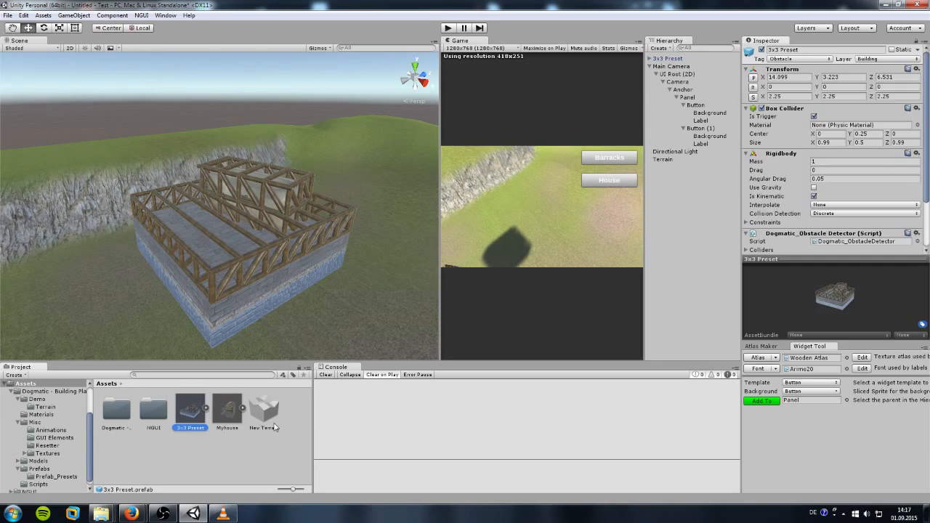
{"action": "left_click", "coordinate": [675, 59]}
{"action": "key", "text": "Delete"}
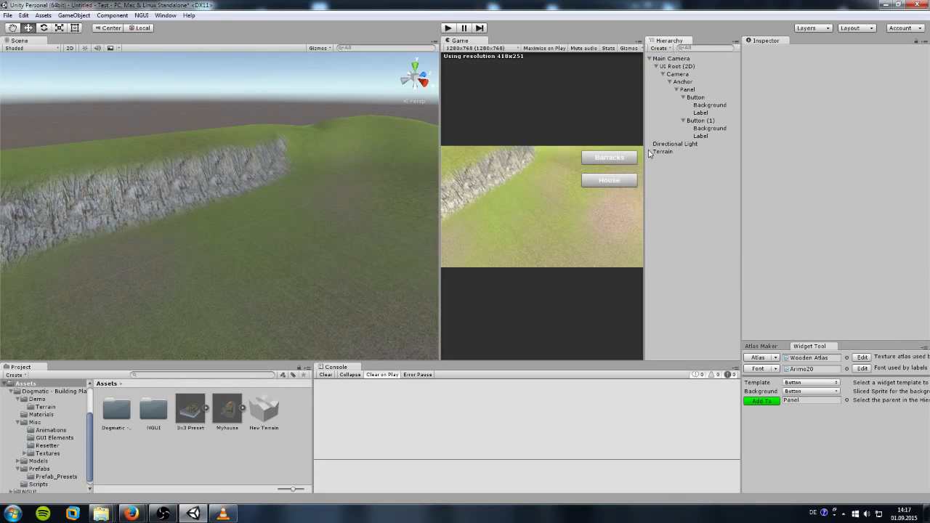
{"action": "left_click_drag", "start_coordinate": [436, 202], "coordinate": [80, 213]}
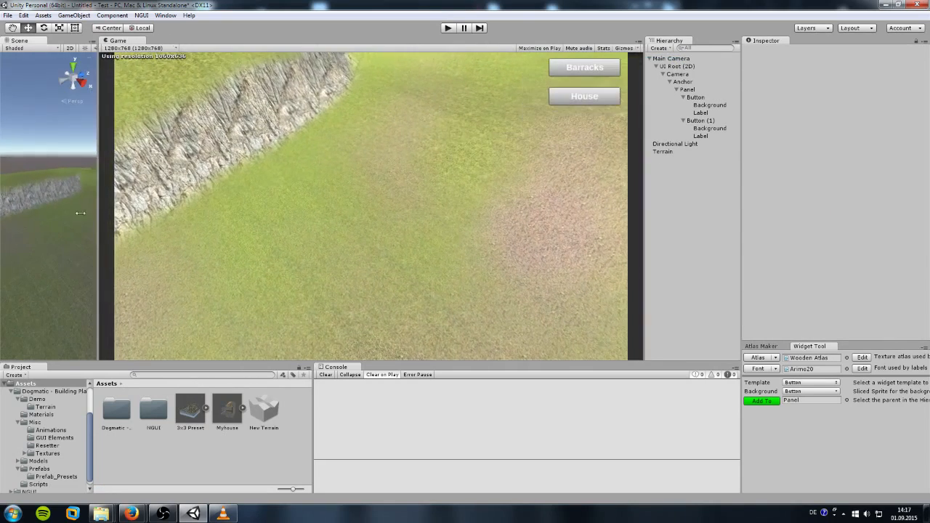
Step: Rename the 3x3 Preset prefab asset to Myhouse_Construction
{"action": "left_click", "coordinate": [701, 119]}
{"action": "scroll", "coordinate": [863, 294], "scroll_direction": "down", "scroll_amount": 5}
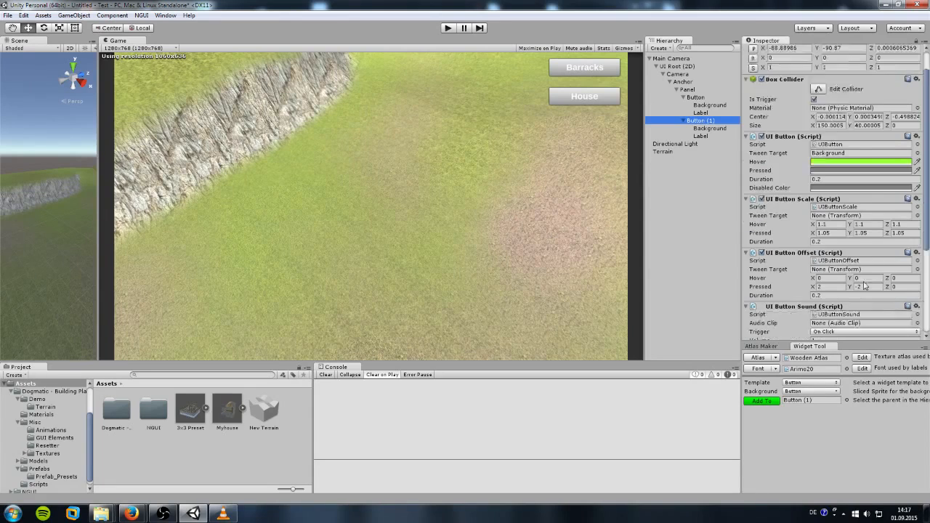
{"action": "scroll", "coordinate": [863, 294], "scroll_direction": "down", "scroll_amount": 1}
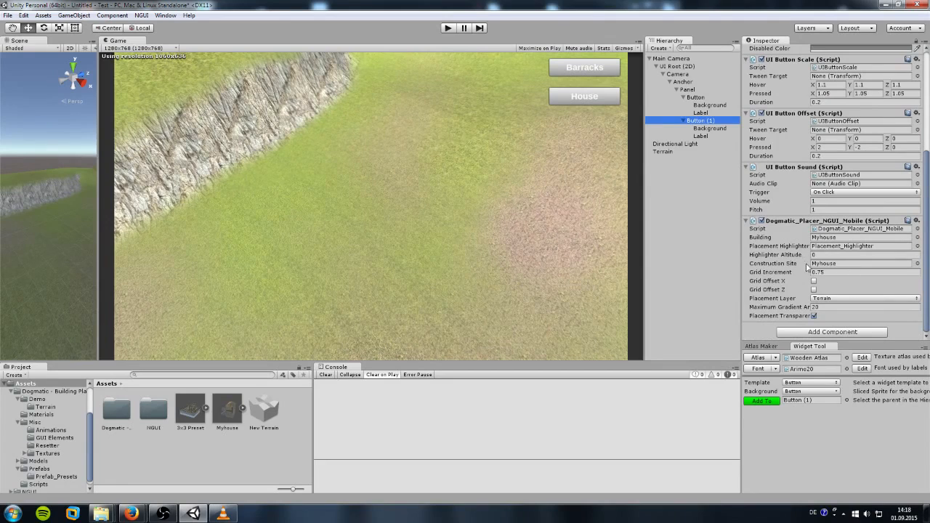
{"action": "left_click", "coordinate": [188, 413]}
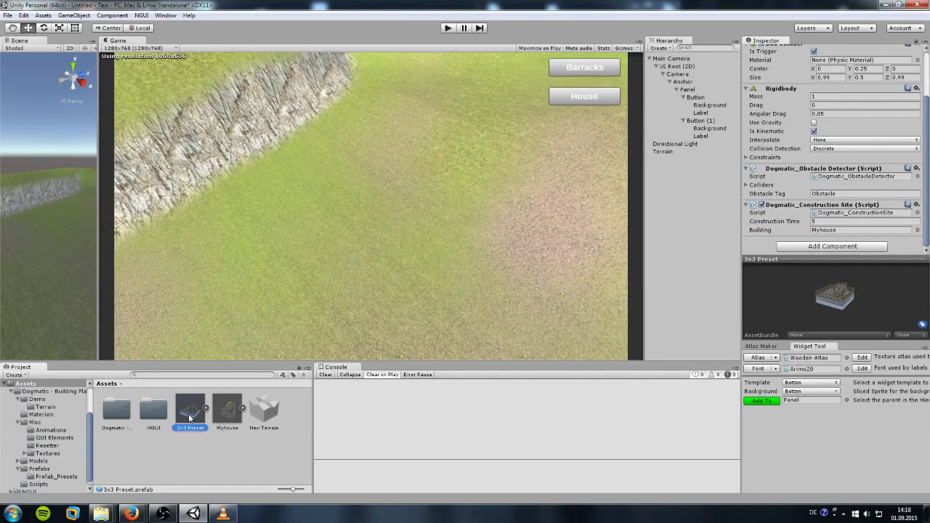
{"action": "key", "text": "F2"}
{"action": "type", "text": "Myhouse_Constru"}
{"action": "type", "text": "ction"}
{"action": "key", "text": "Return"}
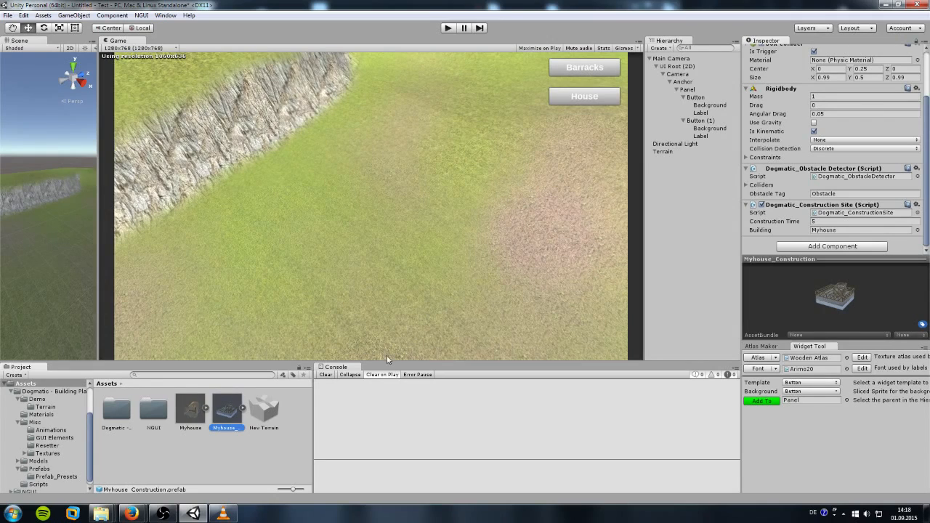
Step: Assign Myhouse_Construction as the Construction Site in Button (1)'s placer
{"action": "left_click", "coordinate": [701, 122]}
{"action": "scroll", "coordinate": [847, 254], "scroll_direction": "down", "scroll_amount": 5}
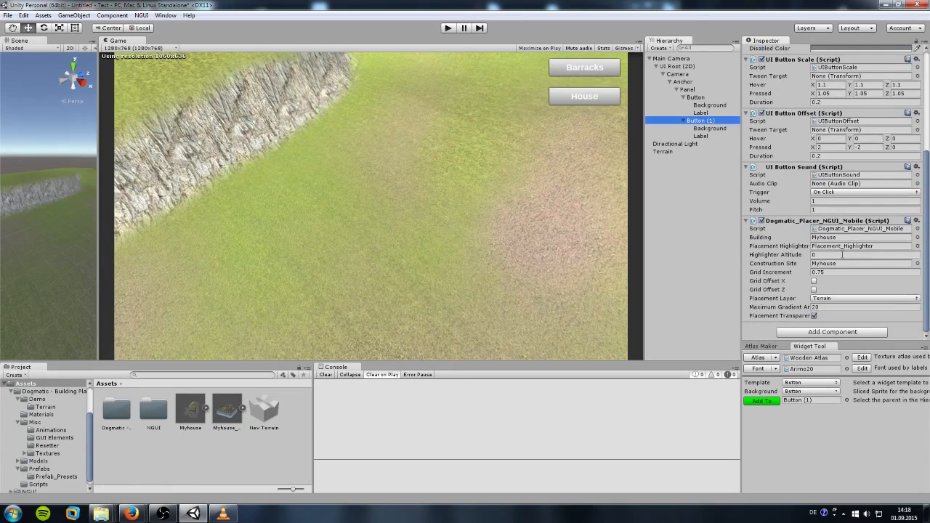
{"action": "left_click", "coordinate": [226, 414]}
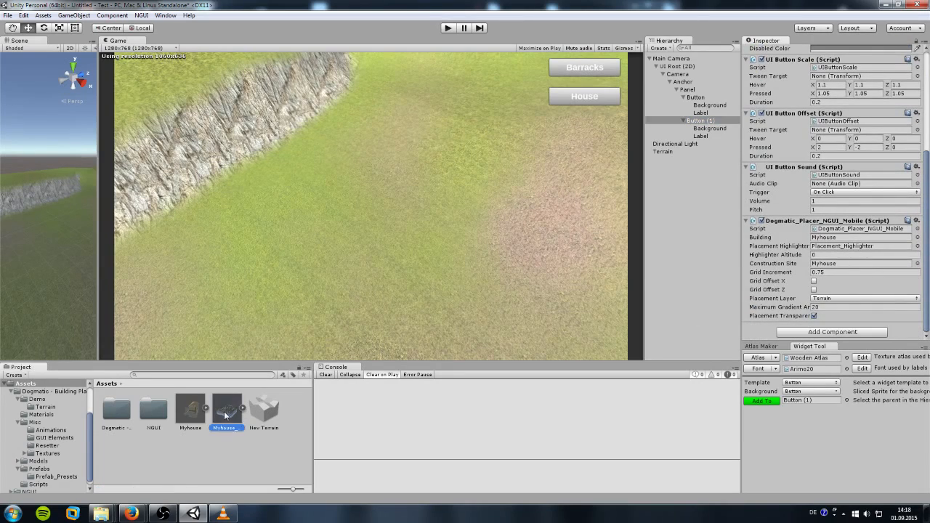
{"action": "left_click_drag", "start_coordinate": [226, 414], "coordinate": [831, 265]}
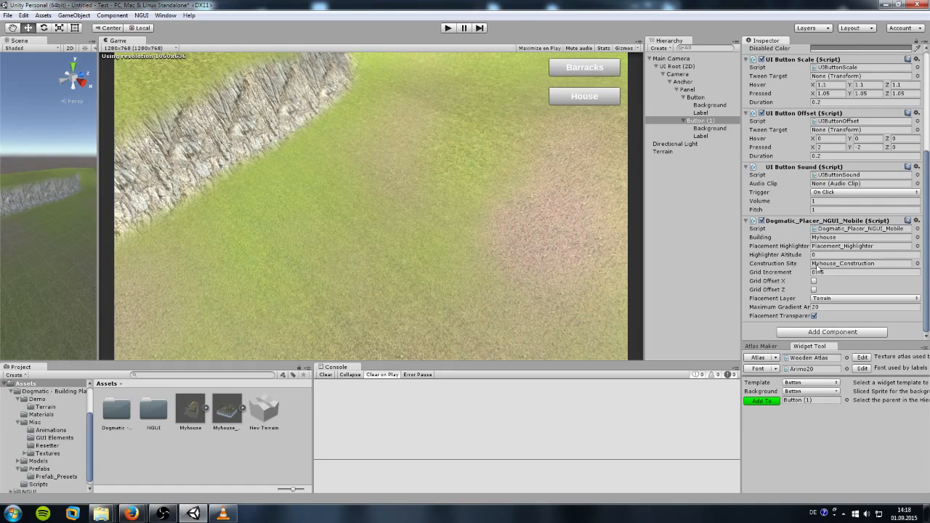
{"action": "left_click", "coordinate": [449, 28]}
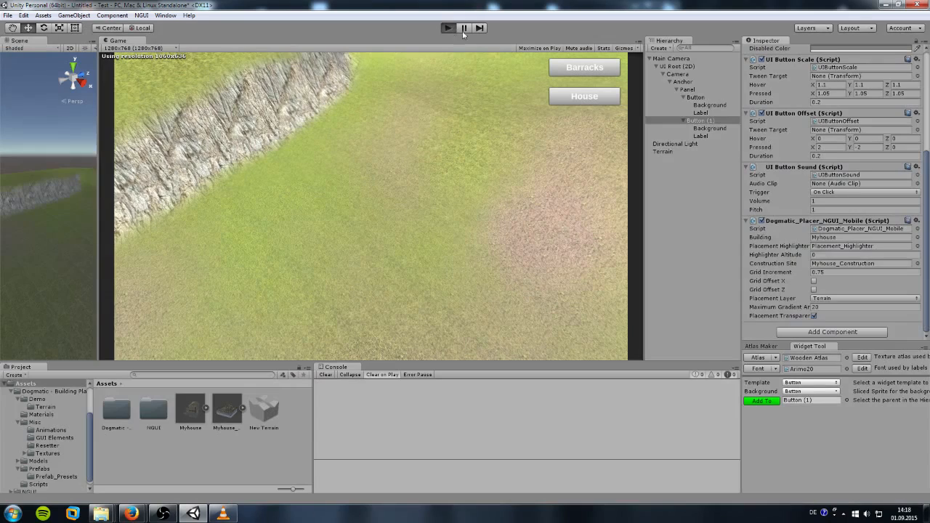
{"action": "left_click", "coordinate": [584, 99]}
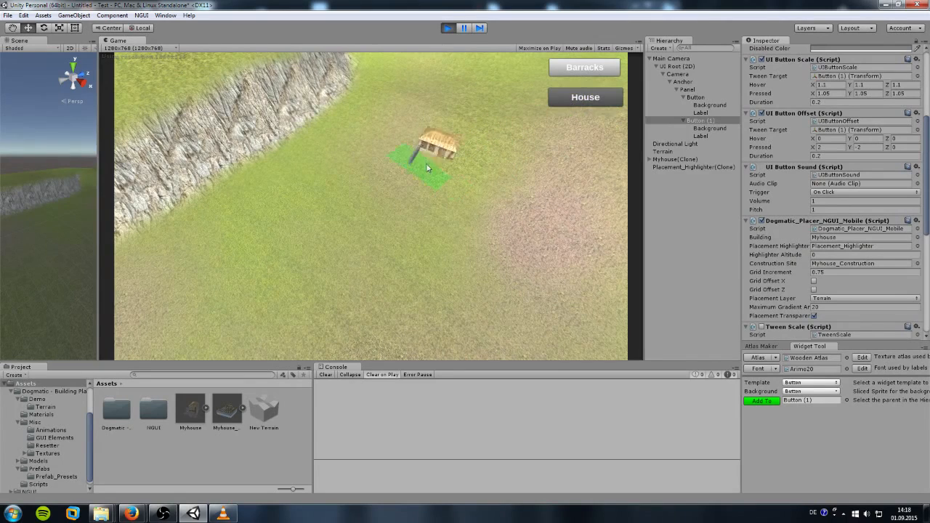
{"action": "left_click", "coordinate": [352, 194]}
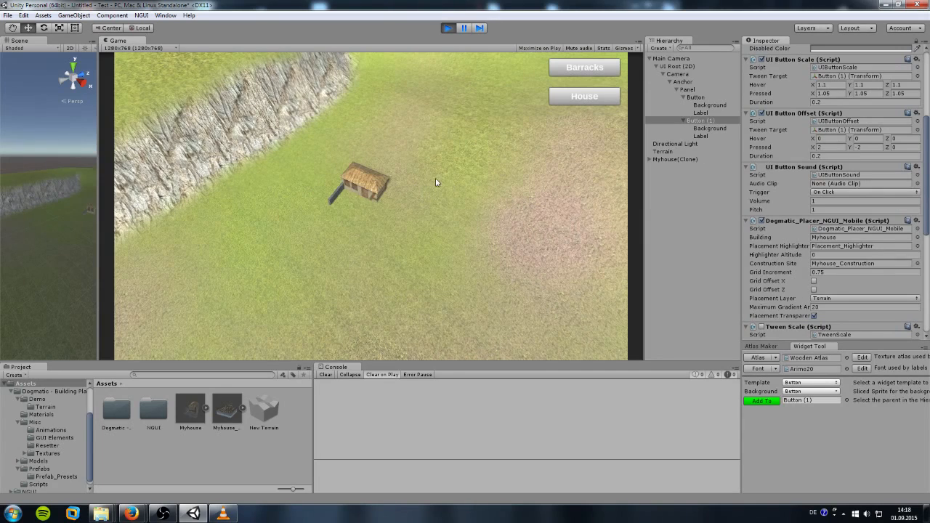
{"action": "left_click", "coordinate": [577, 70]}
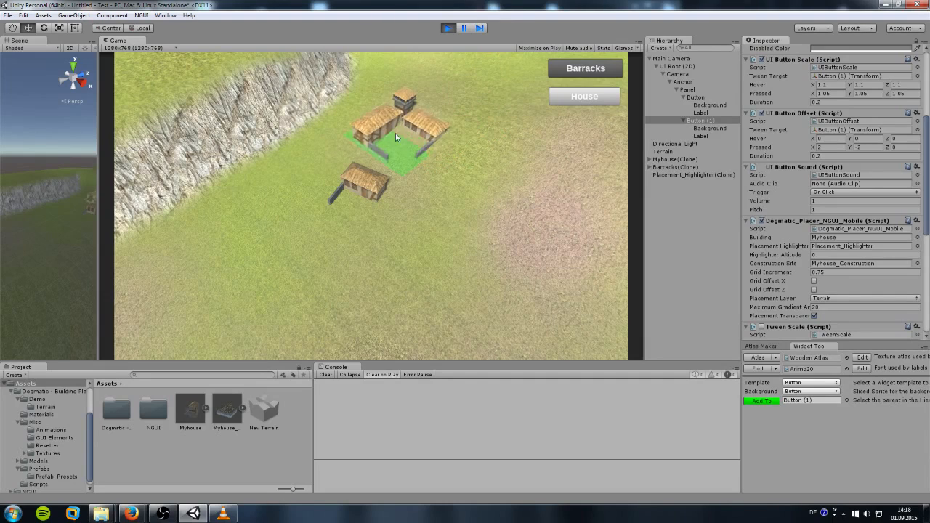
{"action": "left_click", "coordinate": [261, 237]}
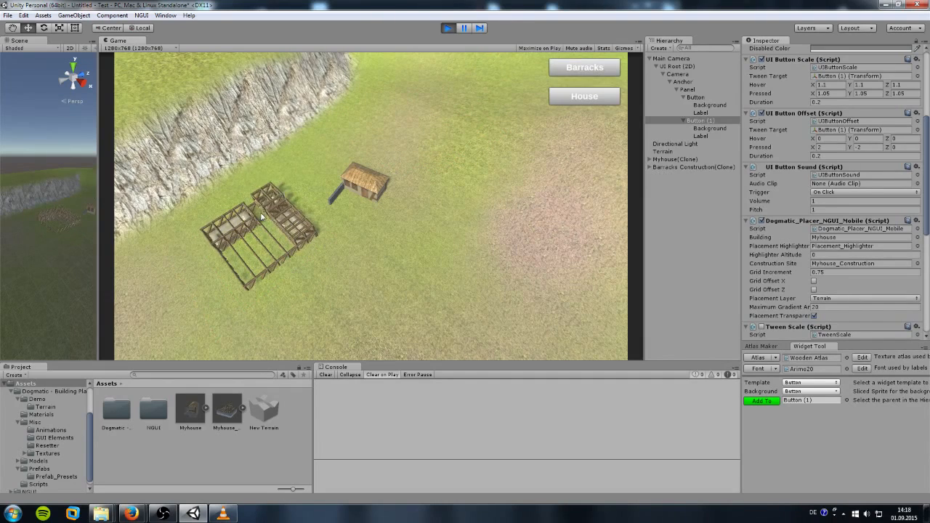
{"action": "left_click", "coordinate": [585, 96]}
{"action": "left_click", "coordinate": [380, 258]}
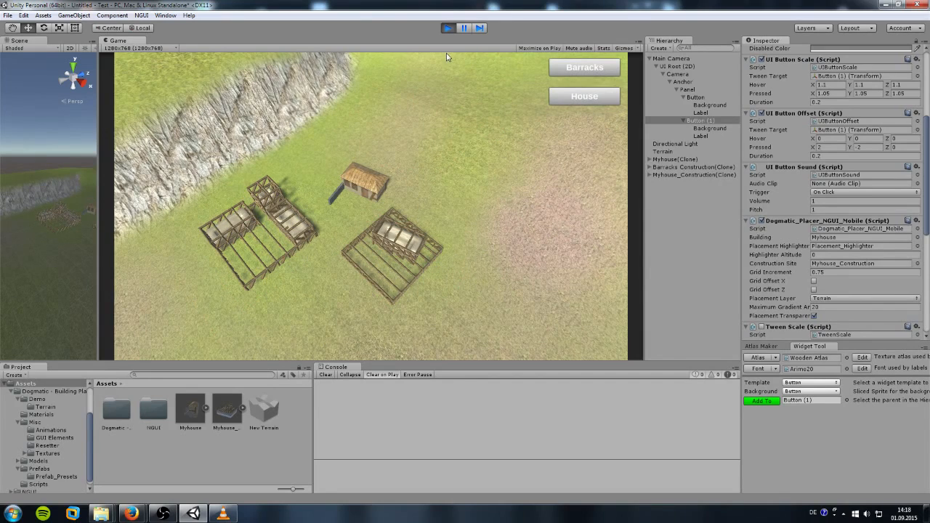
{"action": "left_click", "coordinate": [449, 30]}
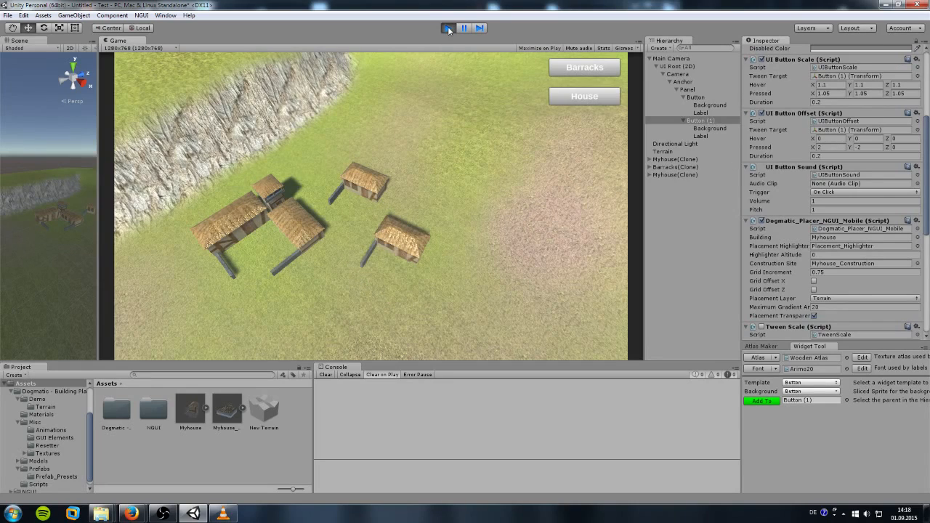
{"action": "left_click", "coordinate": [449, 30]}
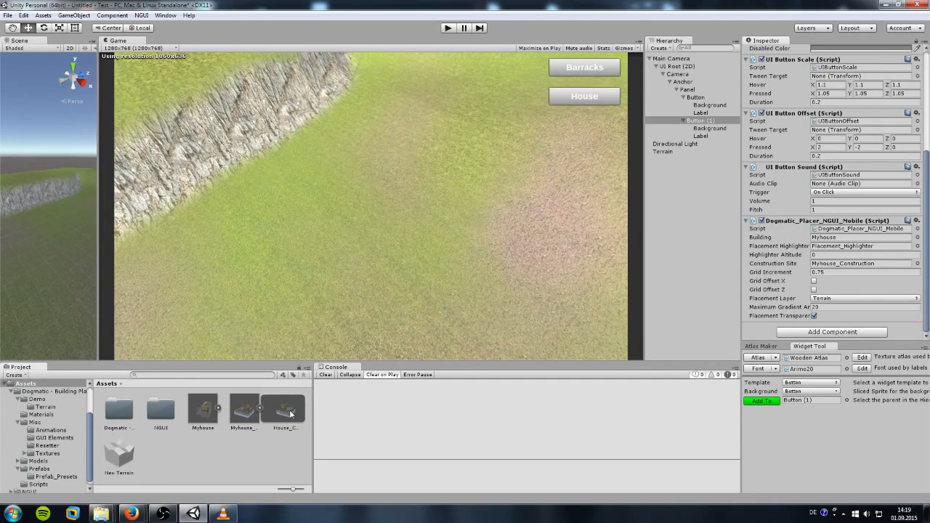
Step: Look over the House_Construction prefab and the Misc Animations folder
{"action": "left_click", "coordinate": [290, 411]}
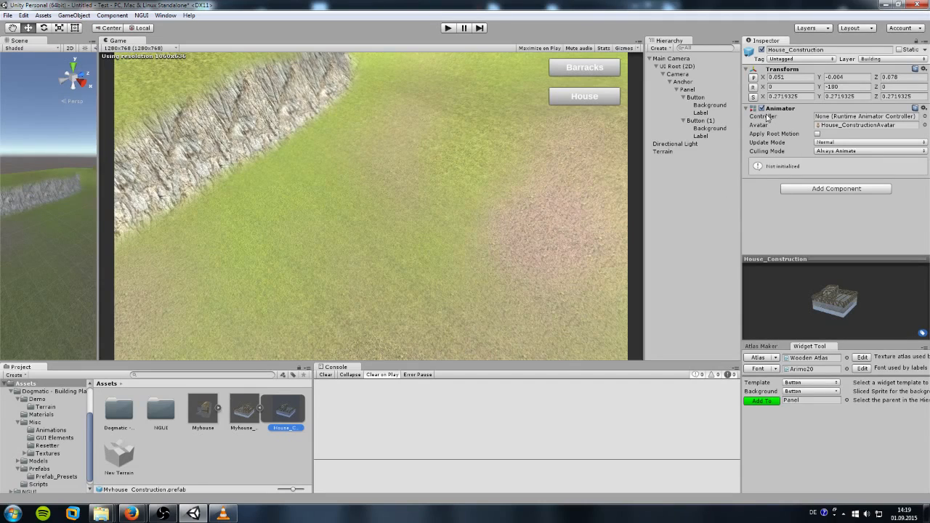
{"action": "left_click", "coordinate": [34, 422]}
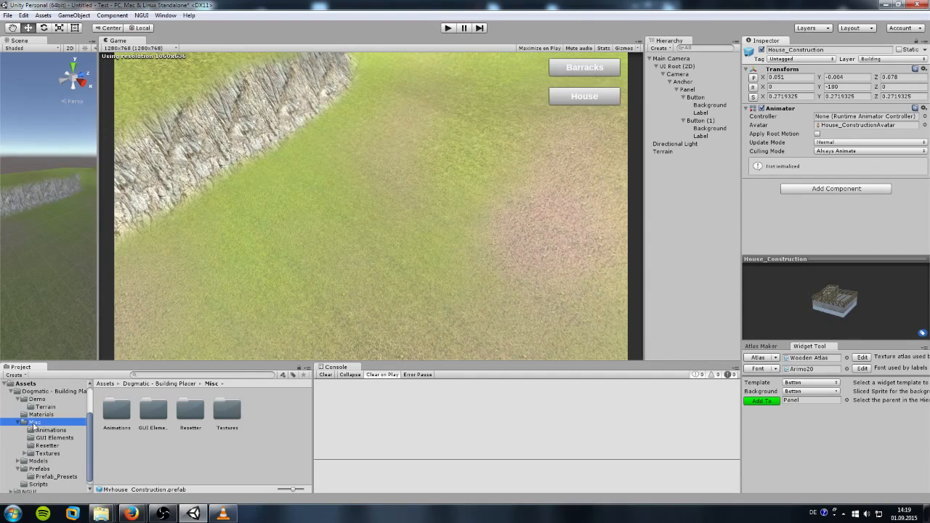
{"action": "double_click", "coordinate": [118, 418]}
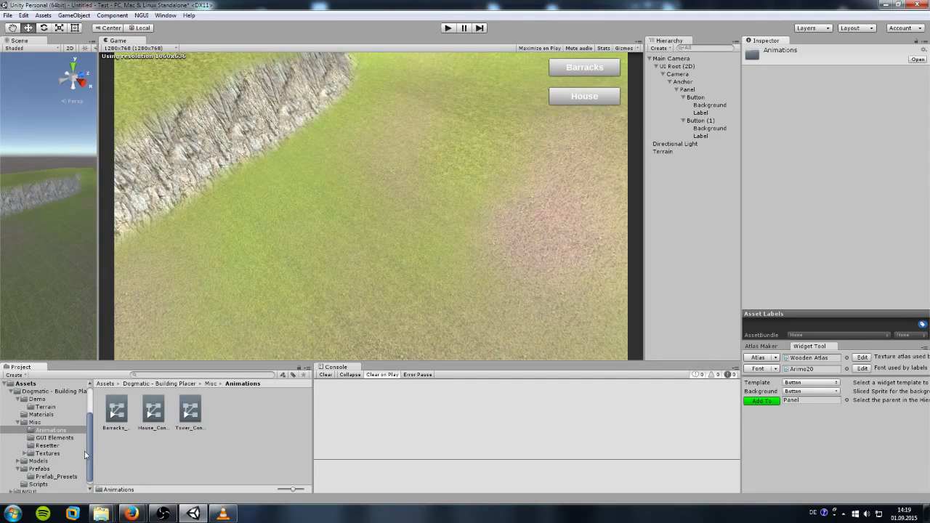
Step: Drag a Myhouse_Construction instance from Assets onto the terrain in the Scene view
{"action": "left_click", "coordinate": [36, 385]}
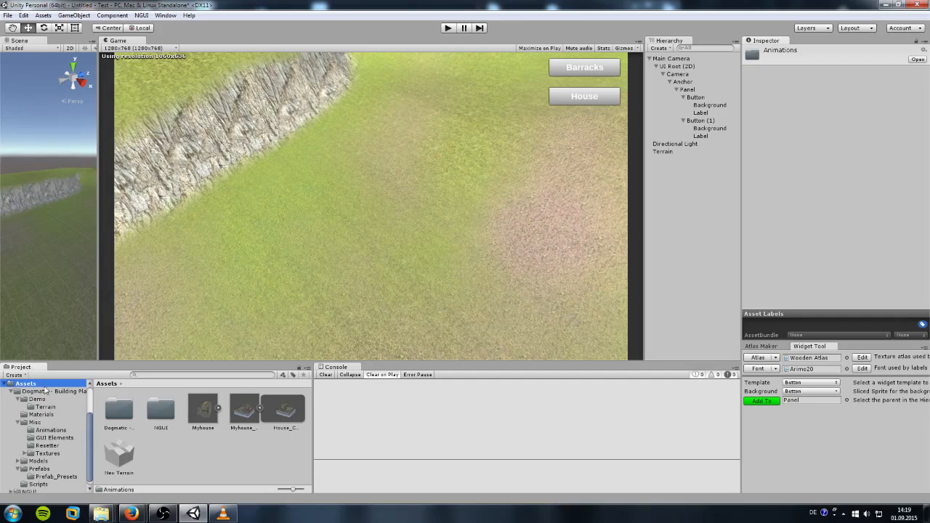
{"action": "left_click", "coordinate": [260, 409]}
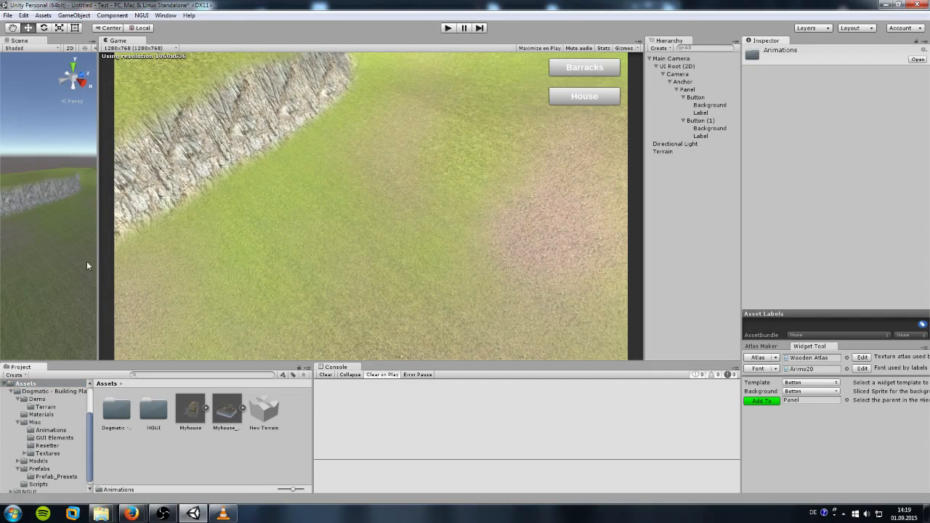
{"action": "left_click_drag", "start_coordinate": [98, 266], "coordinate": [428, 309]}
{"action": "left_click_drag", "start_coordinate": [227, 409], "coordinate": [247, 296]}
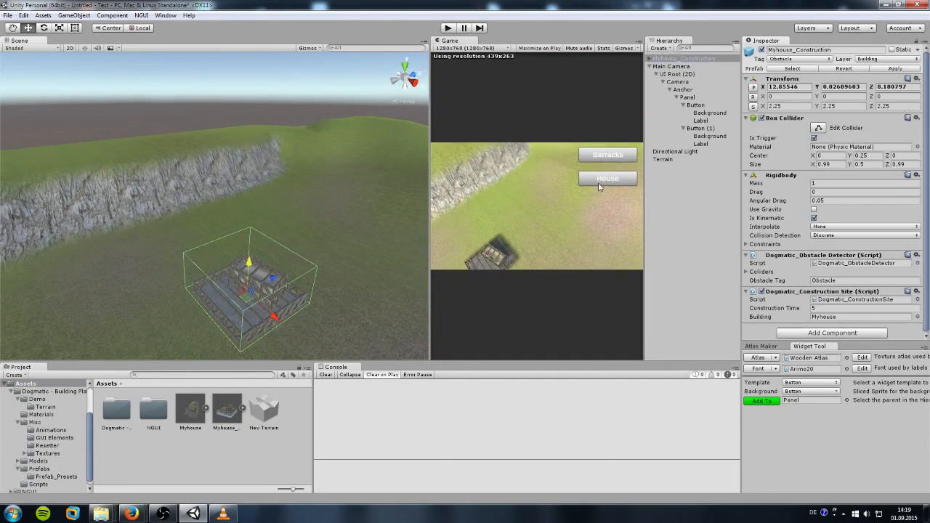
Step: Assign the House_Construction animator controller to the House_Construction child model
{"action": "left_click", "coordinate": [651, 59]}
{"action": "left_click", "coordinate": [678, 67]}
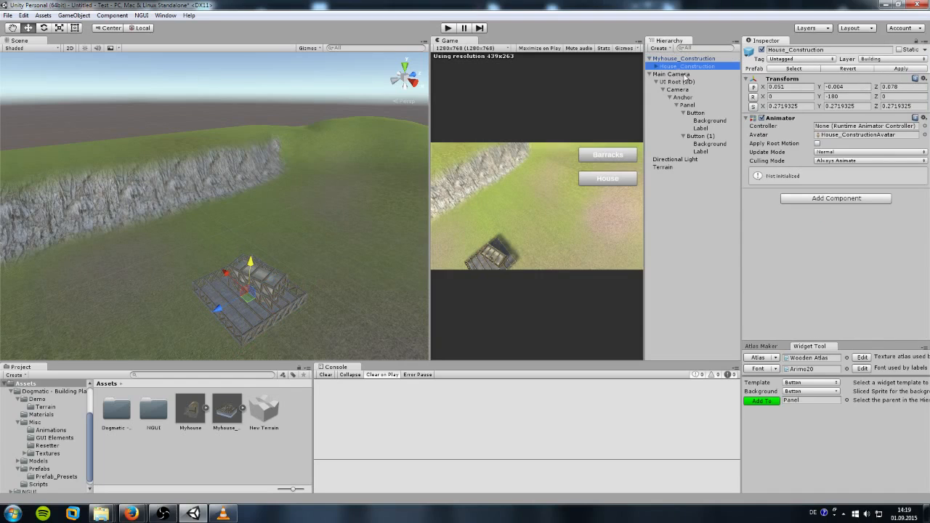
{"action": "left_click", "coordinate": [50, 430]}
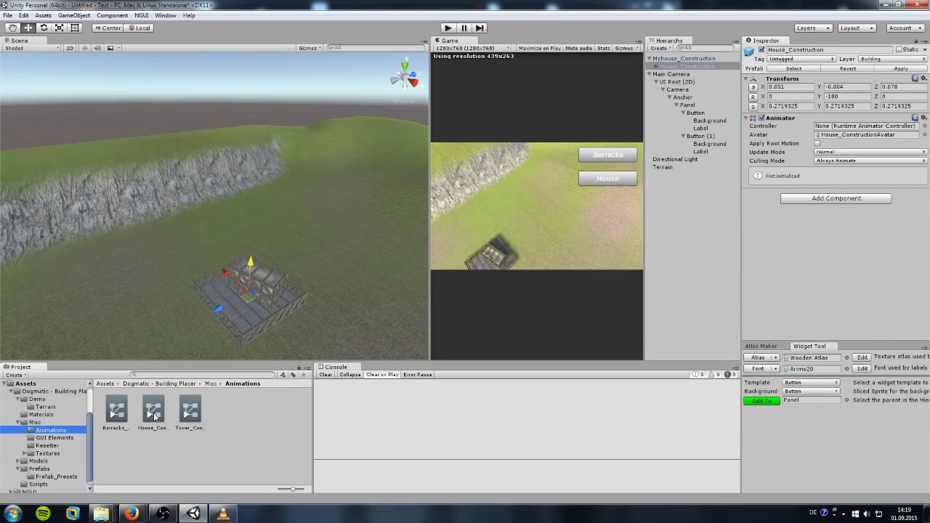
{"action": "left_click_drag", "start_coordinate": [152, 412], "coordinate": [839, 129]}
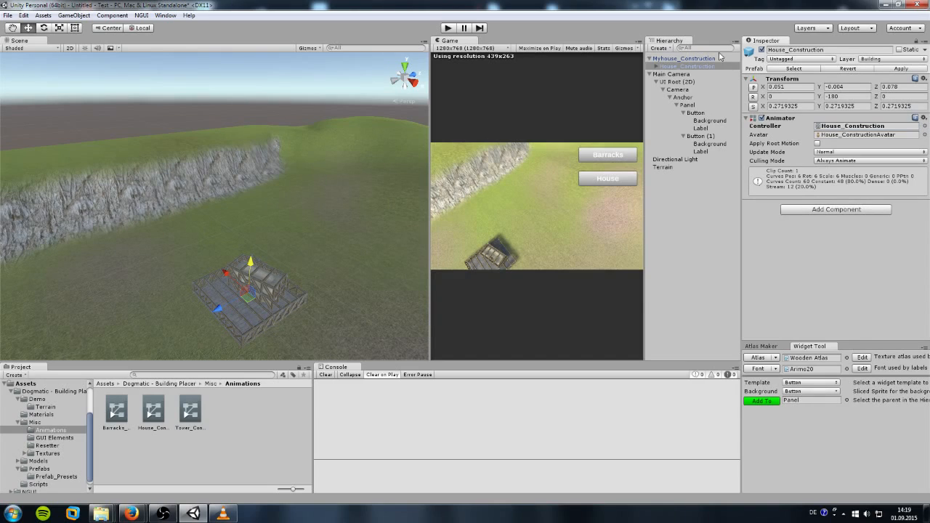
Step: Apply the change to the Myhouse_Construction prefab, then delete the instance and widen the Game view
{"action": "left_click", "coordinate": [681, 59]}
{"action": "left_click", "coordinate": [893, 69]}
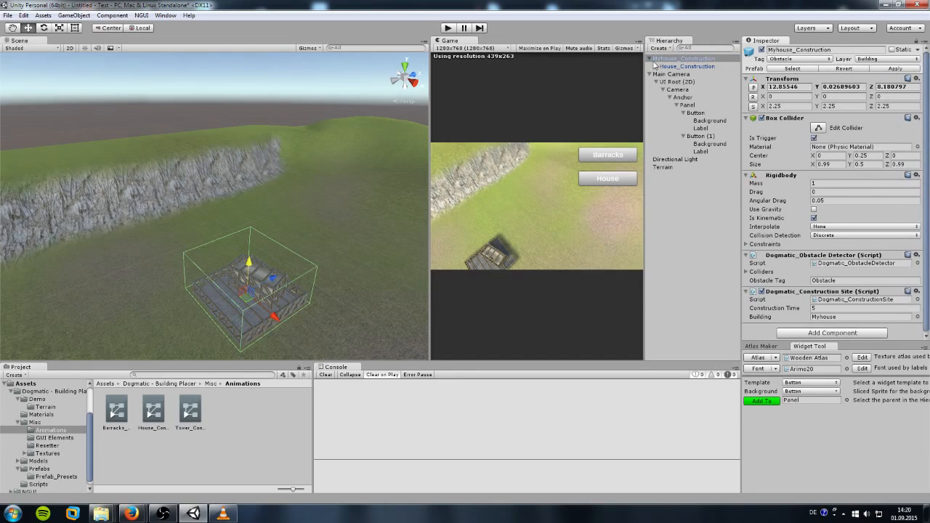
{"action": "left_click", "coordinate": [677, 67]}
{"action": "left_click", "coordinate": [679, 59]}
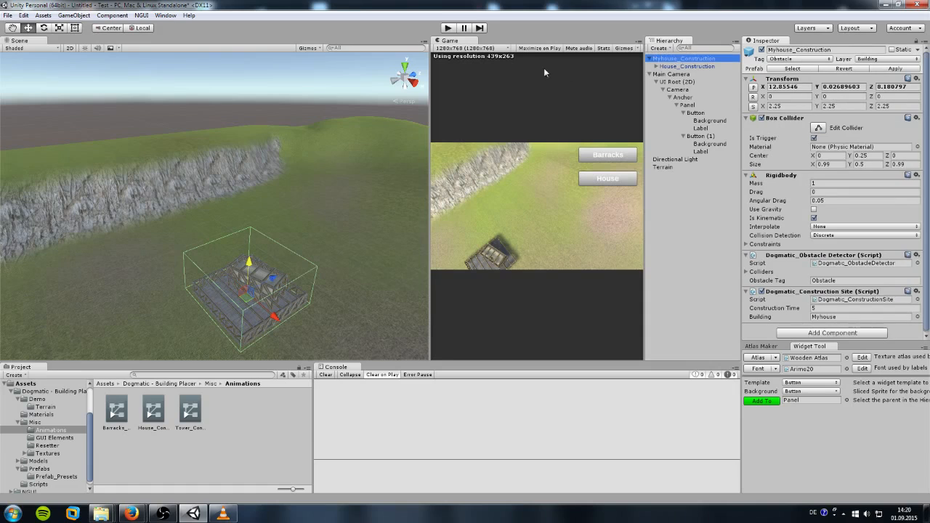
{"action": "key", "text": "Delete"}
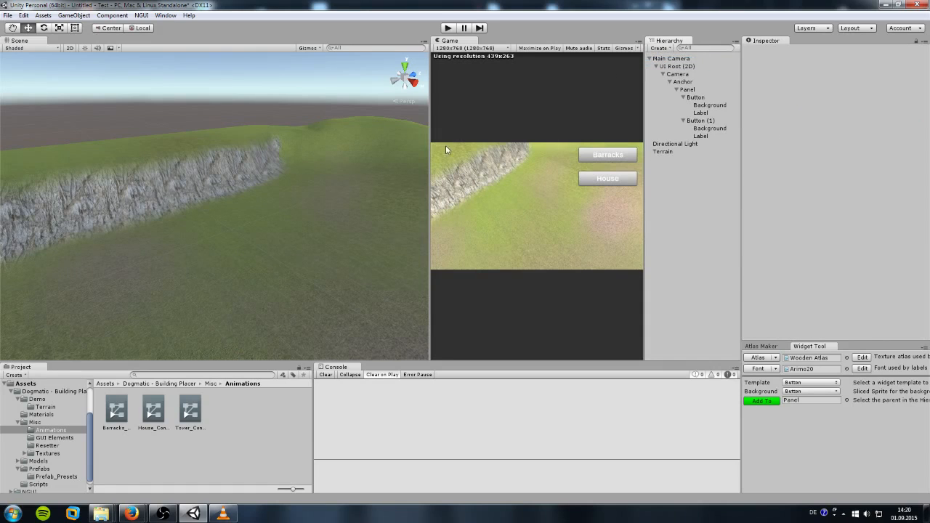
{"action": "left_click_drag", "start_coordinate": [428, 155], "coordinate": [98, 149]}
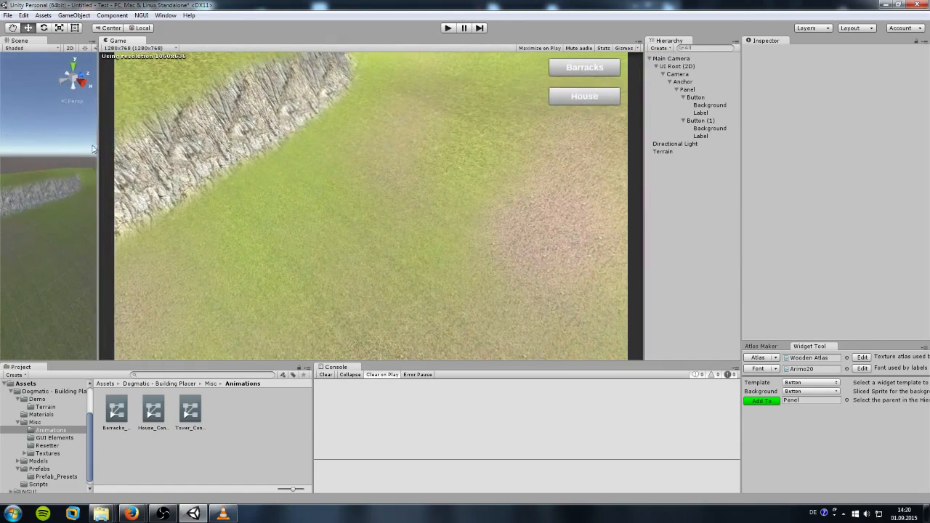
{"action": "left_click", "coordinate": [448, 29]}
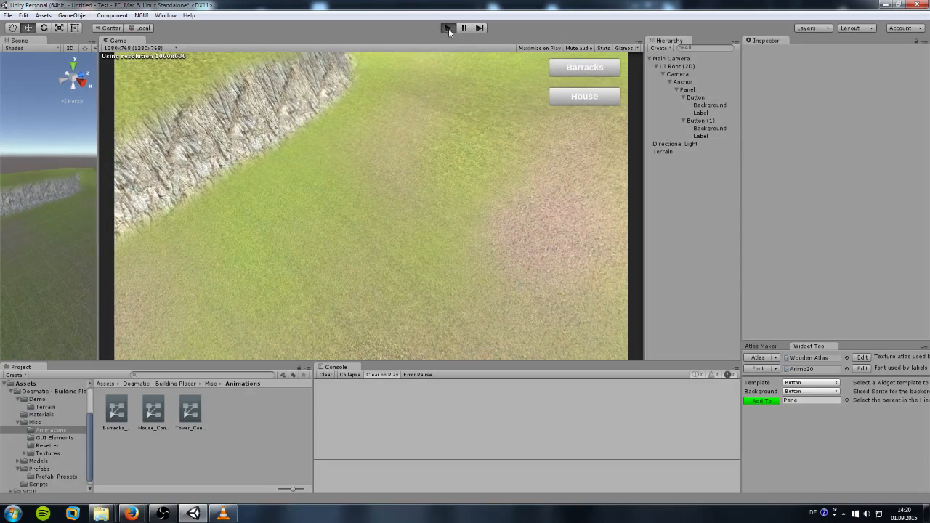
{"action": "left_click", "coordinate": [584, 100]}
{"action": "left_click", "coordinate": [362, 191]}
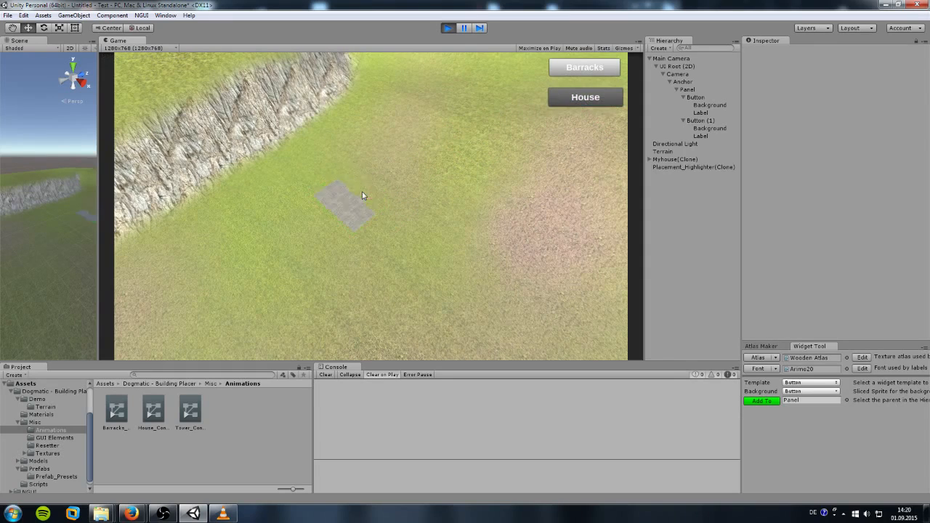
{"action": "left_click", "coordinate": [585, 97]}
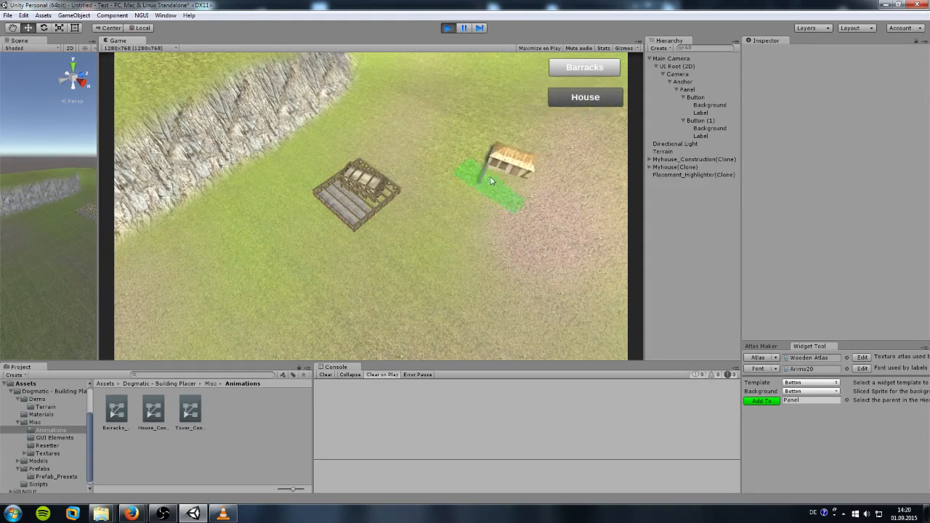
{"action": "left_click", "coordinate": [465, 212]}
{"action": "left_click", "coordinate": [585, 68]}
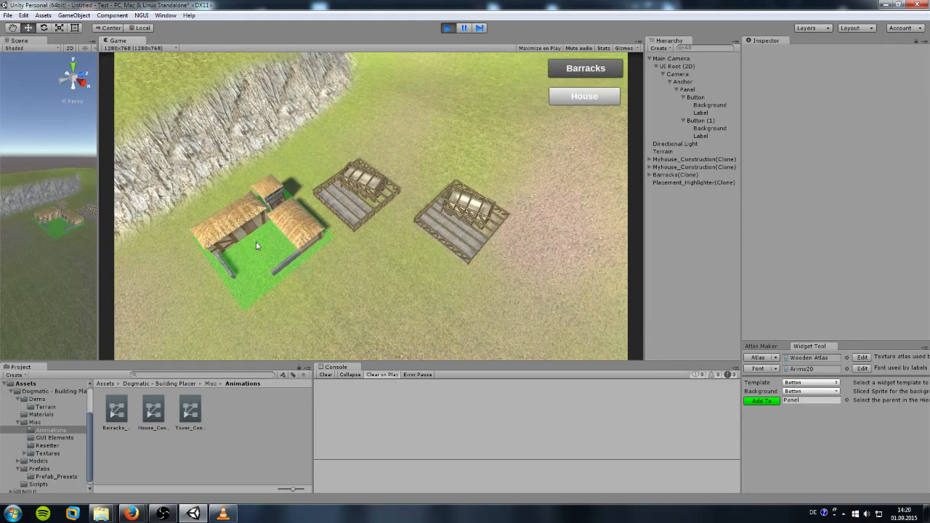
{"action": "left_click", "coordinate": [258, 231]}
{"action": "left_click", "coordinate": [584, 97]}
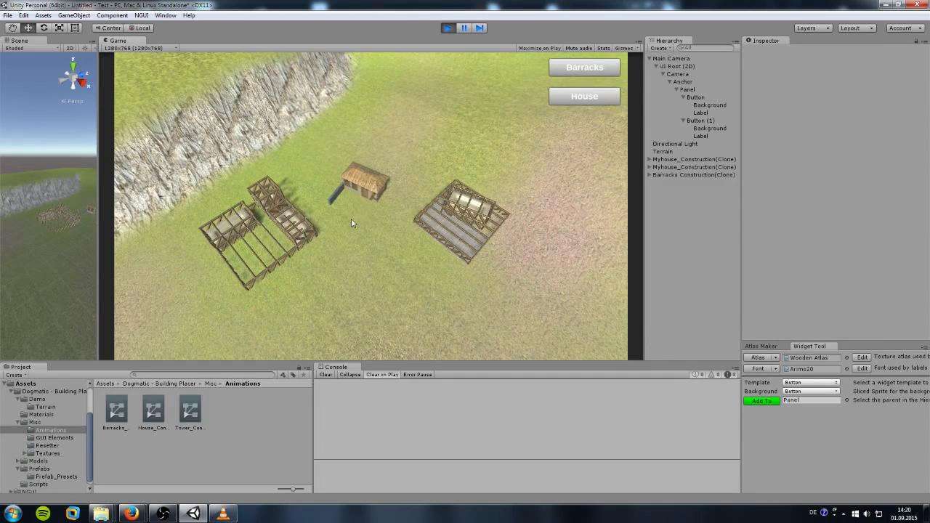
{"action": "left_click", "coordinate": [448, 28]}
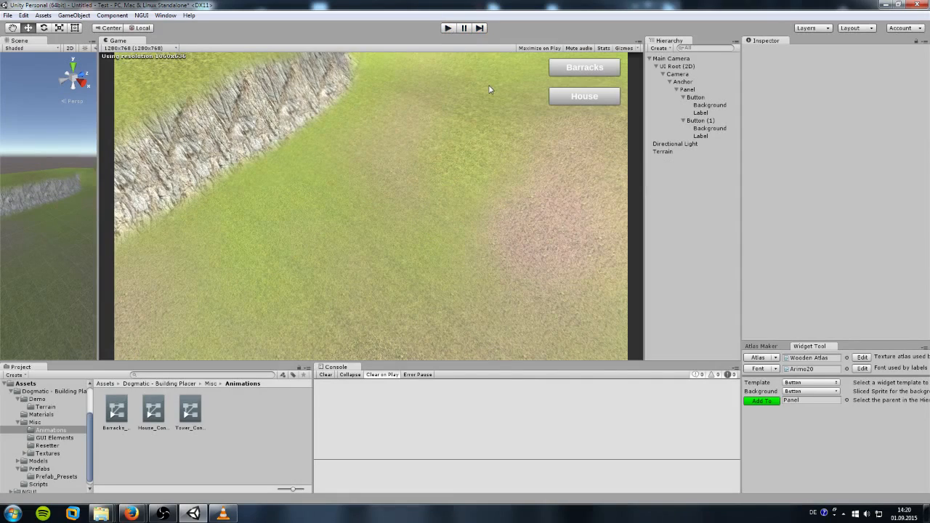
{"action": "left_click", "coordinate": [695, 121]}
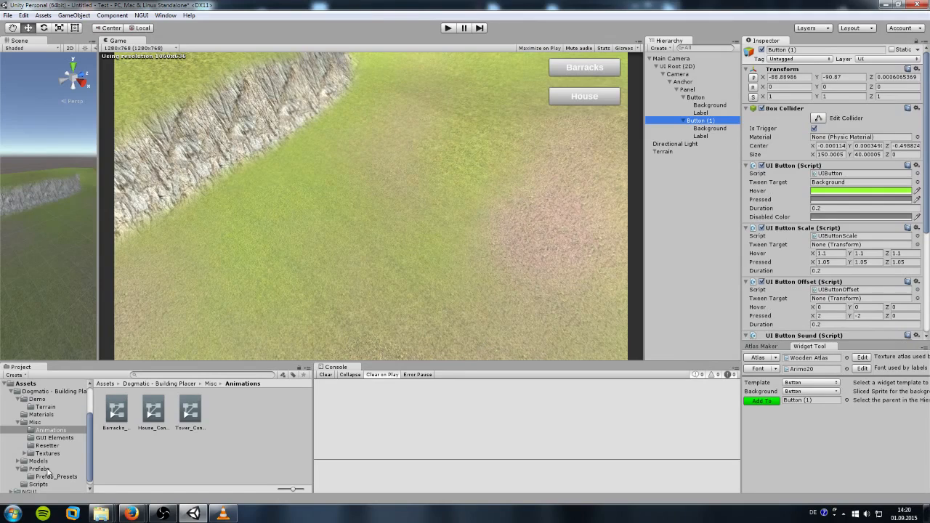
Step: Drag a 2x2 Preset from Prefab_Presets into the scene and raise it to Y 2.048
{"action": "left_click", "coordinate": [55, 477]}
{"action": "left_click_drag", "start_coordinate": [97, 315], "coordinate": [598, 306]}
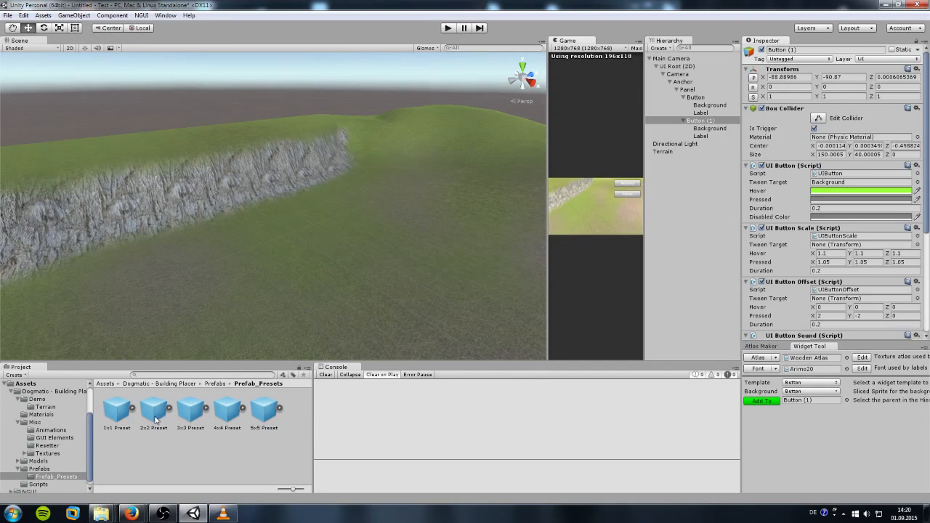
{"action": "left_click_drag", "start_coordinate": [155, 420], "coordinate": [289, 322]}
{"action": "left_click_drag", "start_coordinate": [288, 287], "coordinate": [313, 225]}
{"action": "left_click", "coordinate": [43, 461]}
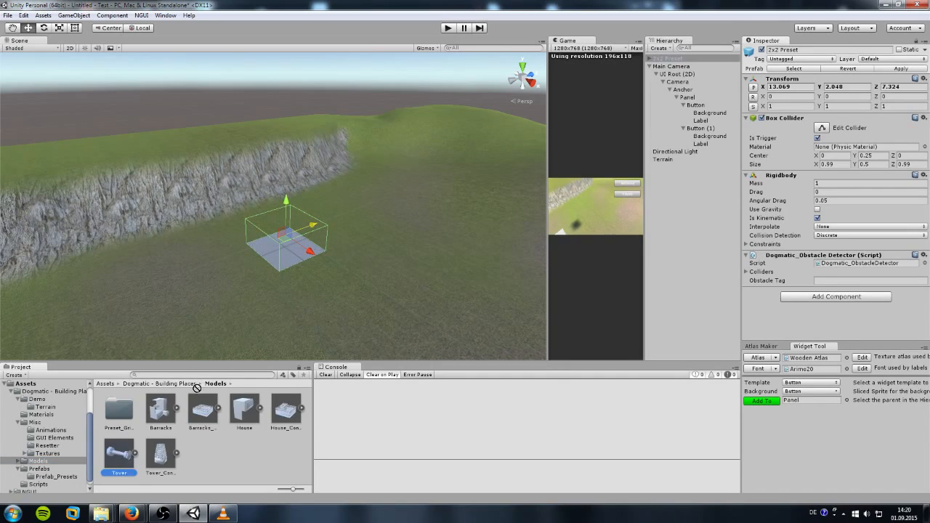
Step: Add the Tower model under 2x2 Preset and apply the Tower_tex material
{"action": "left_click", "coordinate": [666, 58]}
{"action": "left_click_drag", "start_coordinate": [665, 60], "coordinate": [665, 59]}
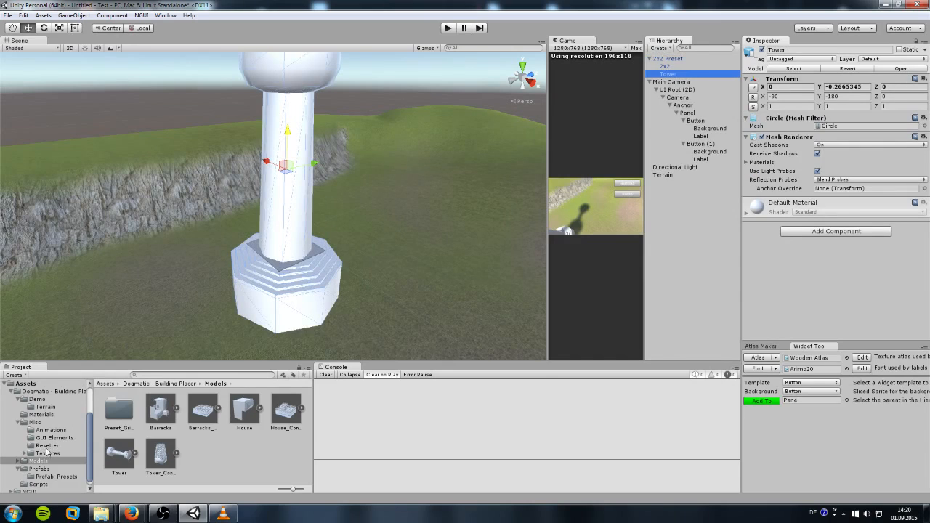
{"action": "left_click", "coordinate": [44, 415]}
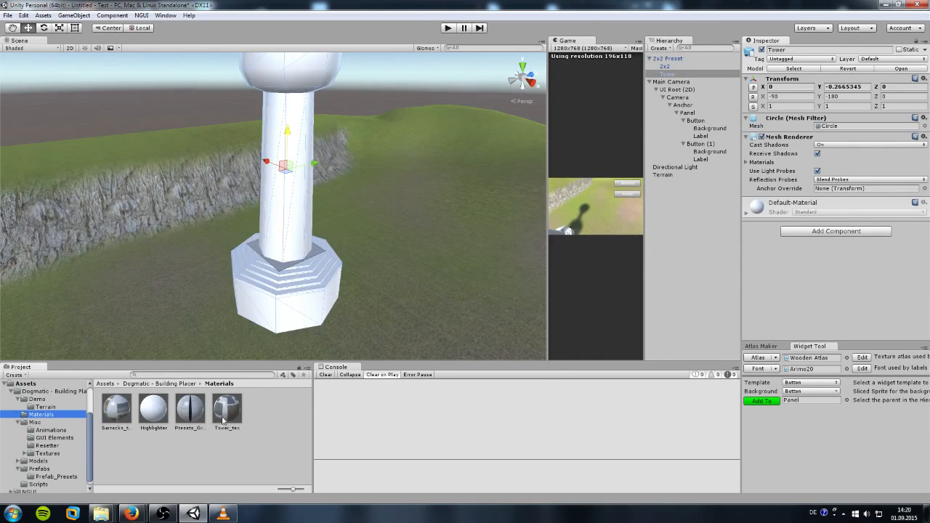
{"action": "left_click_drag", "start_coordinate": [226, 419], "coordinate": [272, 208]}
Step: Shrink the tower to about 0.398 scale and lower it onto the tile
{"action": "scroll", "coordinate": [277, 204], "scroll_direction": "up", "scroll_amount": 4}
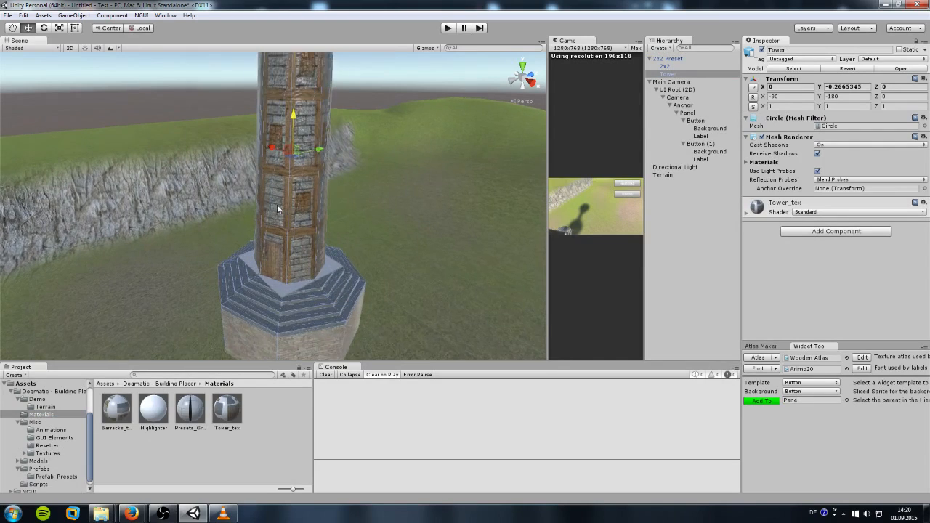
{"action": "left_click", "coordinate": [60, 28]}
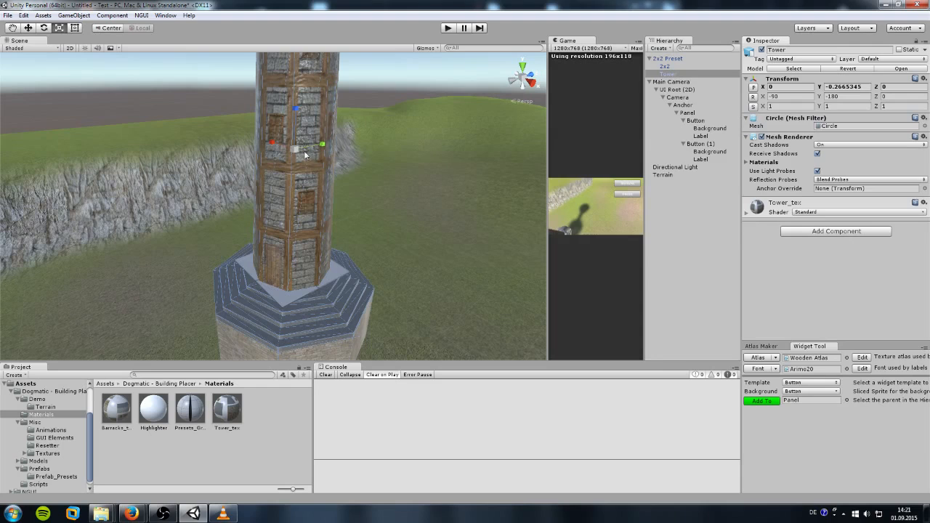
{"action": "left_click_drag", "start_coordinate": [295, 149], "coordinate": [274, 151]}
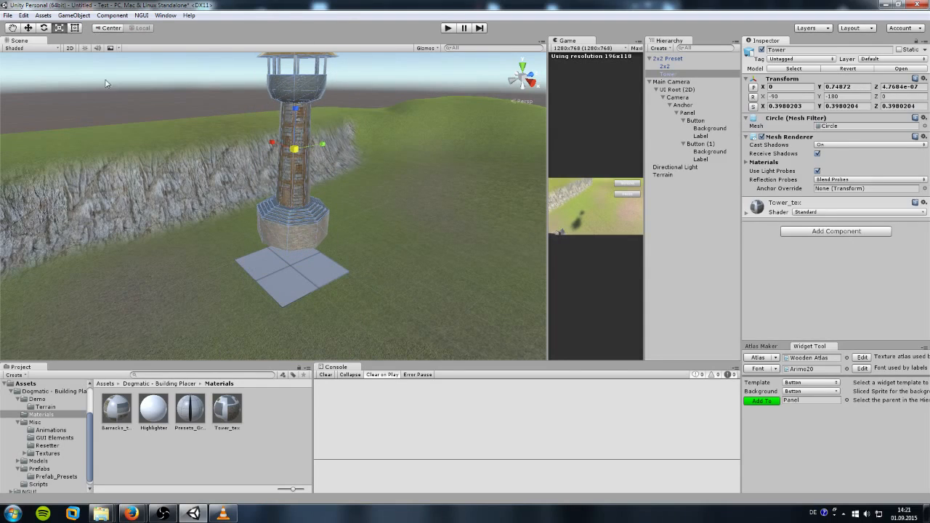
{"action": "left_click", "coordinate": [29, 28]}
{"action": "left_click_drag", "start_coordinate": [296, 112], "coordinate": [300, 180]}
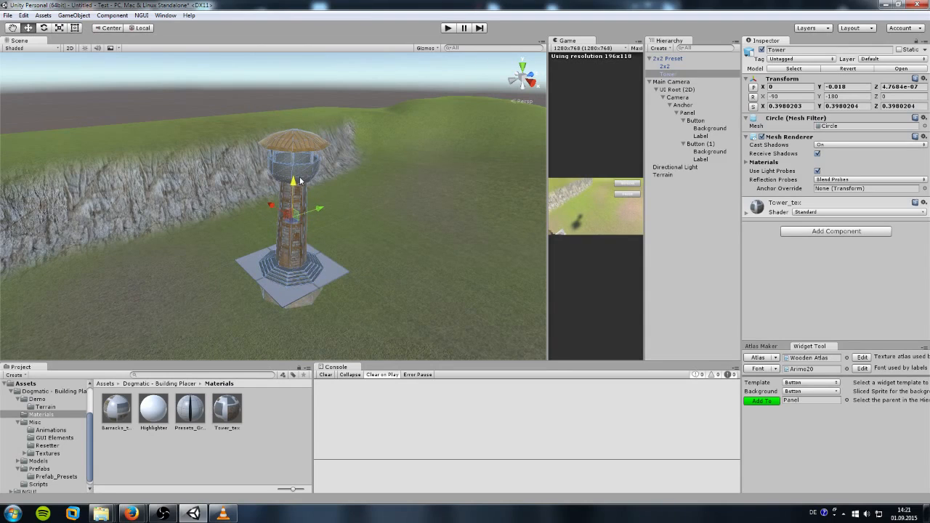
{"action": "scroll", "coordinate": [307, 225], "scroll_direction": "up", "scroll_amount": 3}
{"action": "mouse_move", "coordinate": [314, 233]}
{"action": "middle_mouse_down"}
{"action": "mouse_move", "coordinate": [290, 199]}
{"action": "mouse_move", "coordinate": [321, 223]}
{"action": "middle_mouse_up"}
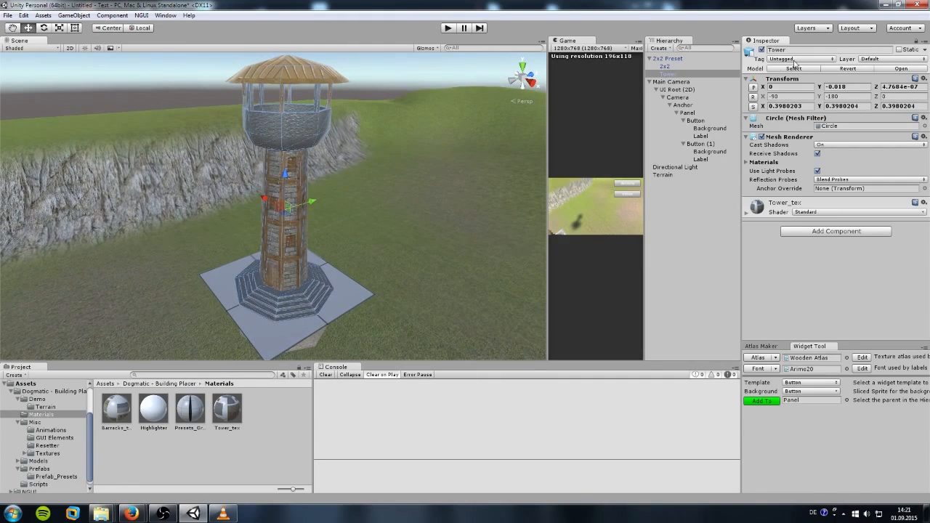
Step: Tag the 2x2 Preset Obstacle, put it and its children on the Building layer, and set Obstacle Tag
{"action": "left_click", "coordinate": [669, 58]}
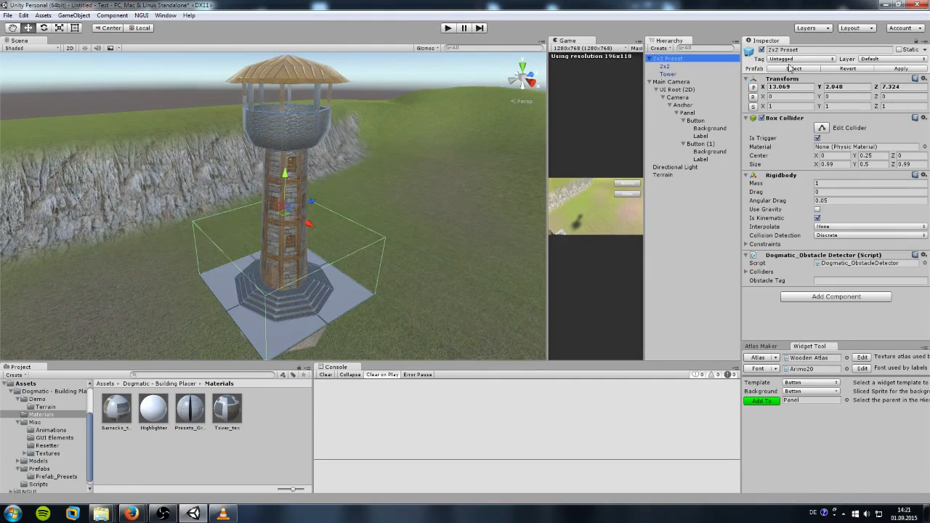
{"action": "left_click", "coordinate": [790, 64]}
{"action": "left_click", "coordinate": [795, 144]}
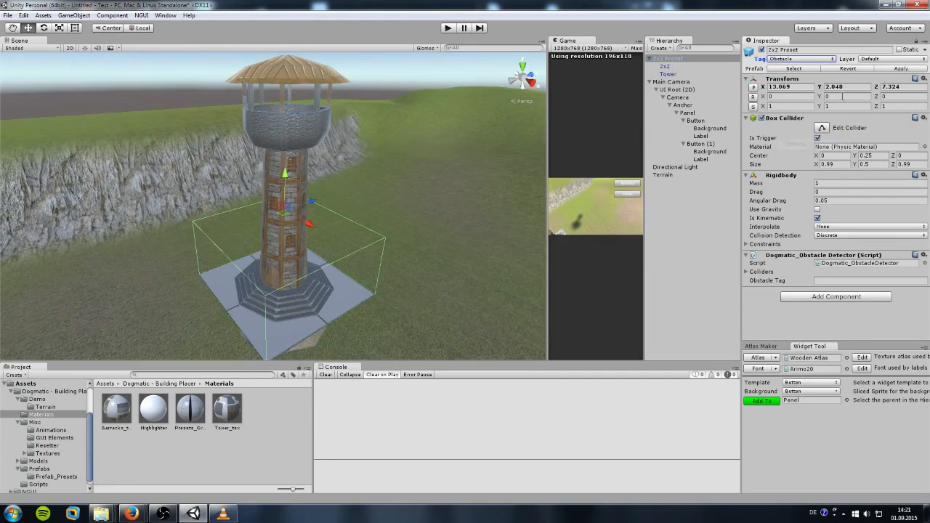
{"action": "left_click", "coordinate": [889, 59]}
{"action": "left_click", "coordinate": [875, 139]}
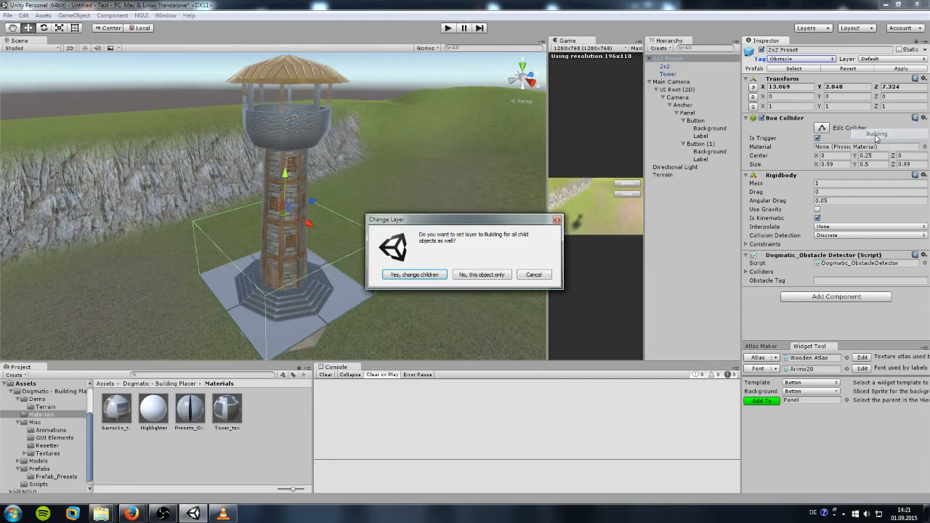
{"action": "left_click", "coordinate": [426, 280]}
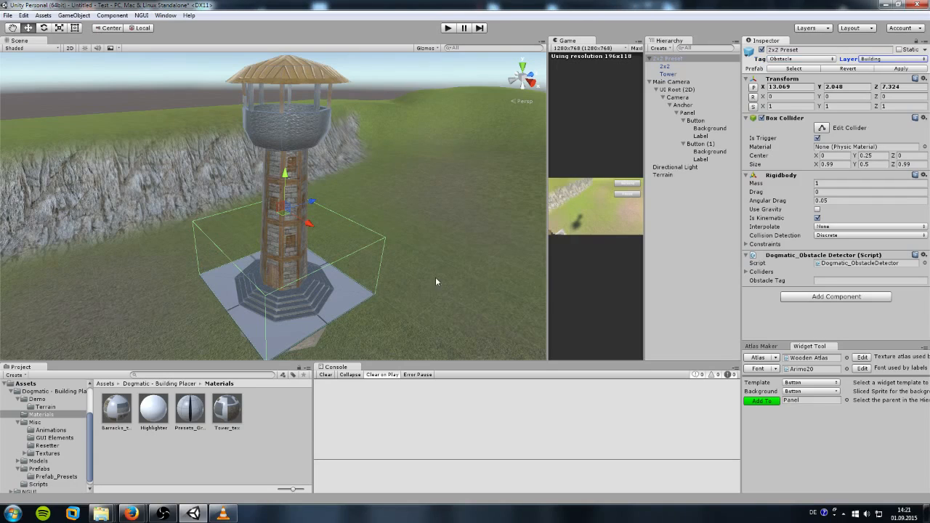
{"action": "left_click", "coordinate": [827, 280]}
{"action": "type", "text": "Obstacle"}
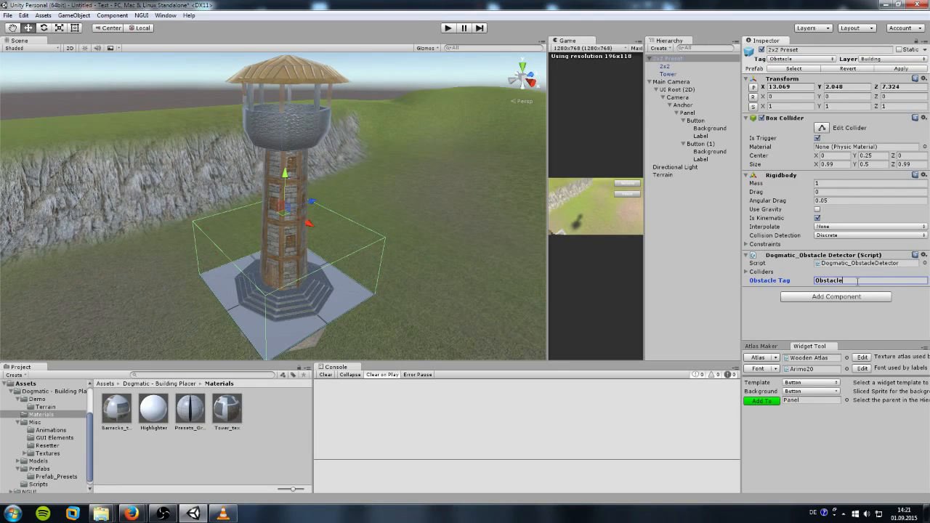
Step: Scale the 2x2 Preset to 1.5 on X, Y and Z
{"action": "left_click", "coordinate": [782, 106]}
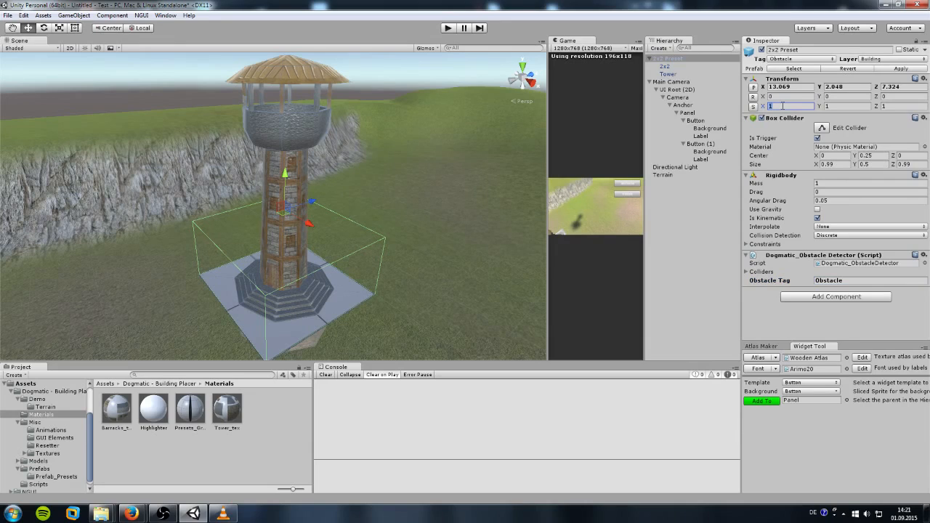
{"action": "type", "text": "1.5"}
{"action": "key", "text": "Tab"}
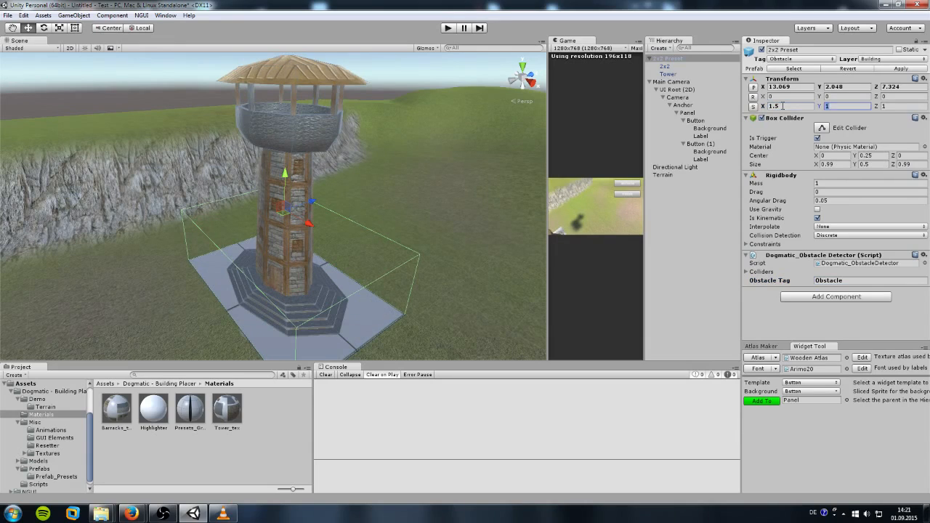
{"action": "type", "text": "1.5"}
{"action": "key", "text": "Tab"}
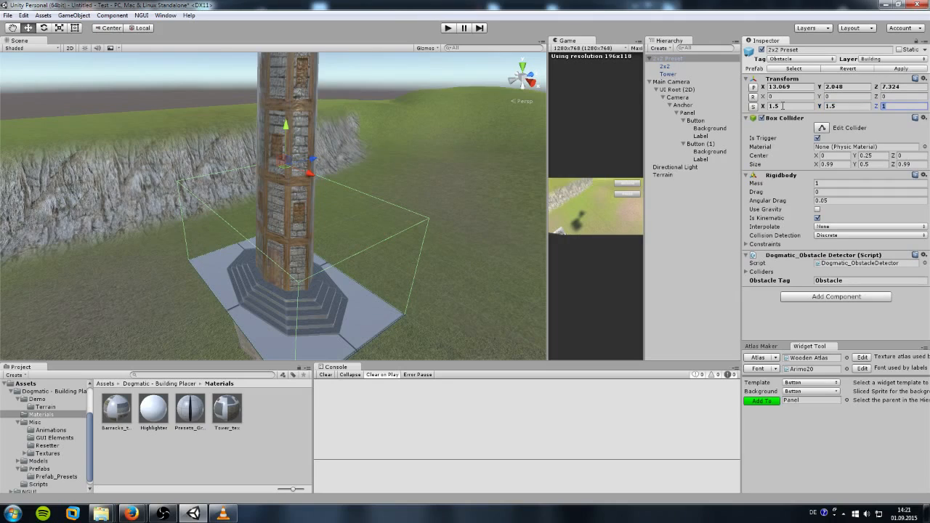
{"action": "type", "text": "1.5"}
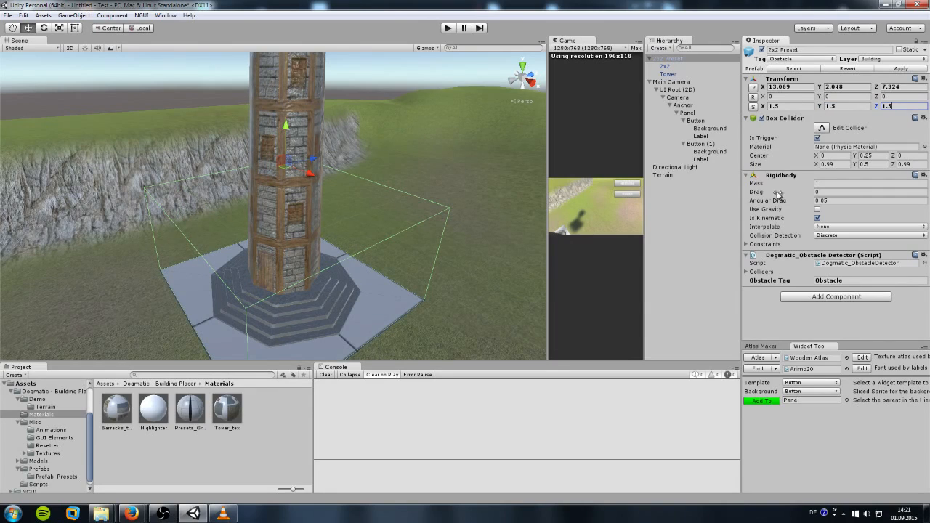
Step: Delete the 2x2 grid plane child, breaking the prefab connection
{"action": "left_click", "coordinate": [666, 68]}
{"action": "key", "text": "Delete"}
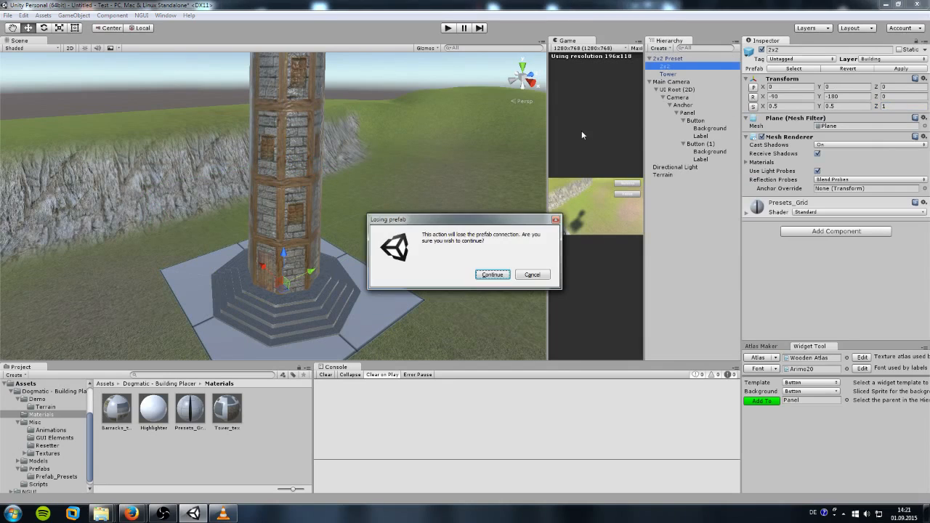
{"action": "key", "text": "Return"}
Step: Rename the 2x2 Preset object to MyTower
{"action": "left_click", "coordinate": [25, 385]}
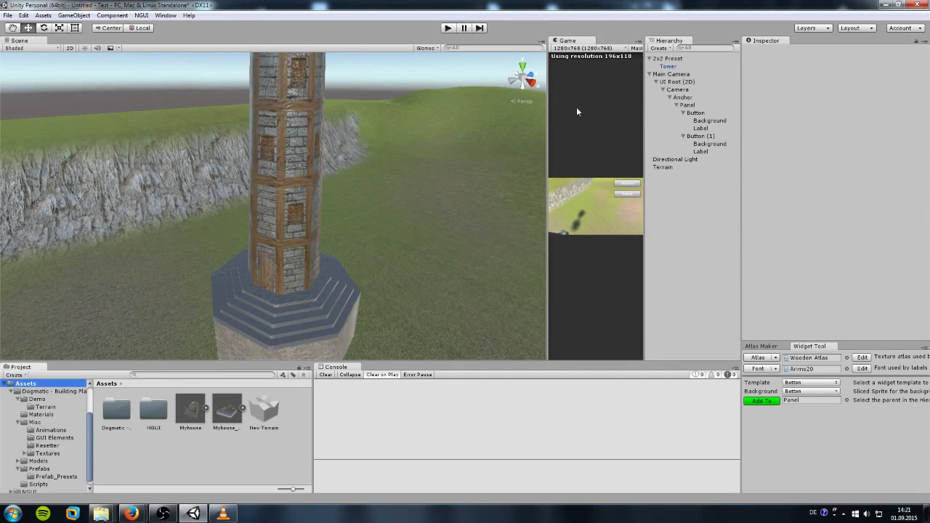
{"action": "left_click", "coordinate": [667, 59]}
{"action": "right_click", "coordinate": [681, 58]}
{"action": "left_click", "coordinate": [700, 93]}
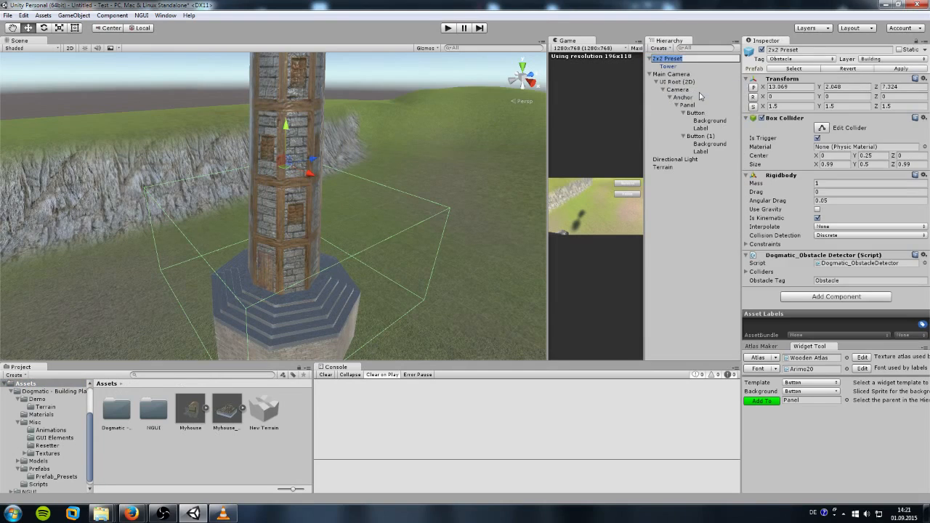
{"action": "type", "text": "MyTower"}
{"action": "key", "text": "Return"}
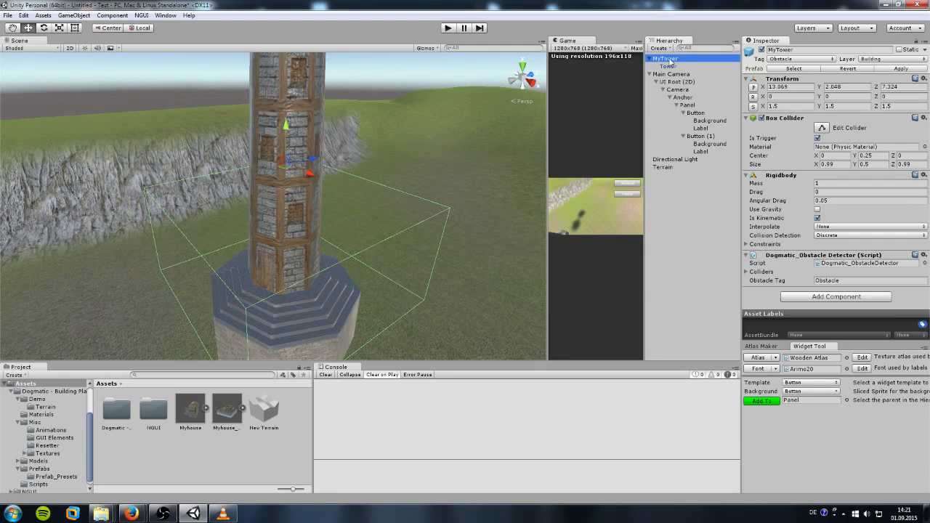
Step: Save MyTower as a prefab in Assets and delete it from the scene
{"action": "left_click_drag", "start_coordinate": [670, 60], "coordinate": [287, 457]}
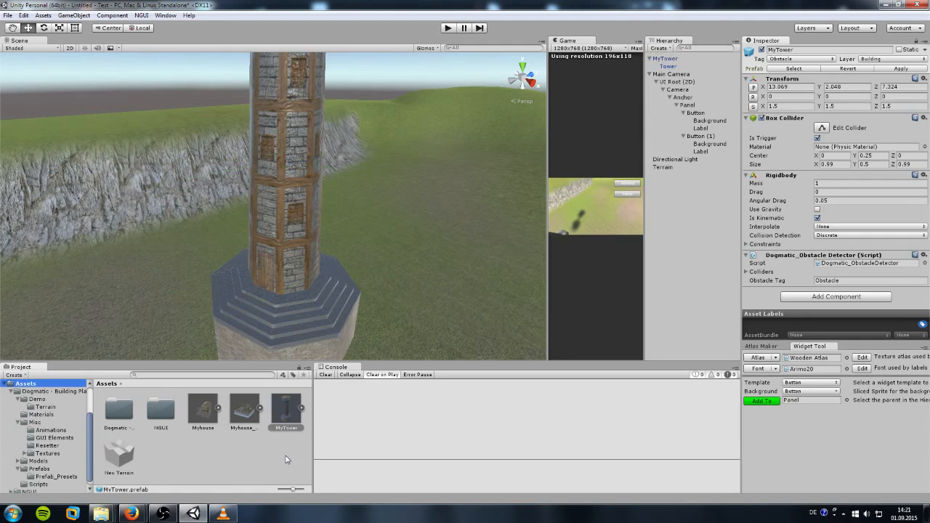
{"action": "left_click", "coordinate": [667, 61]}
{"action": "key", "text": "Delete"}
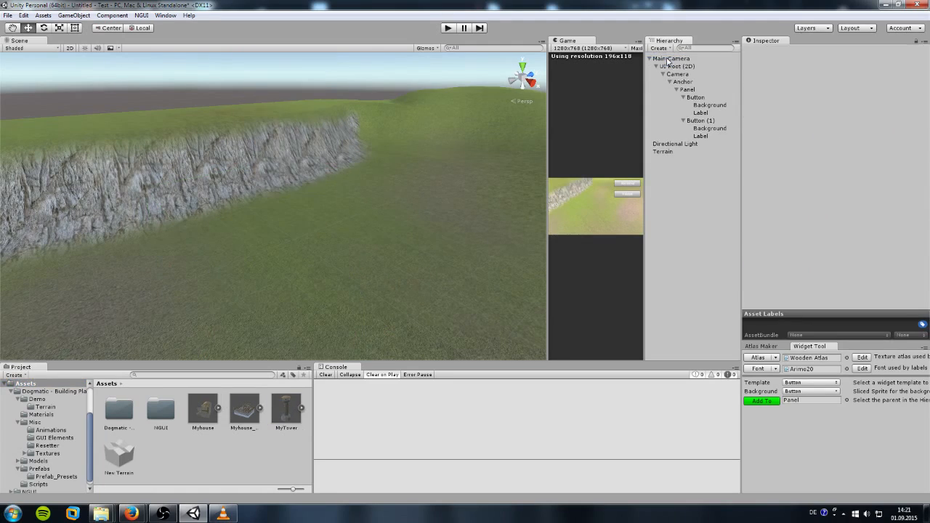
Step: Drag a new 2x2 Preset into the scene and add Tower_Construction as its child
{"action": "left_click", "coordinate": [45, 477]}
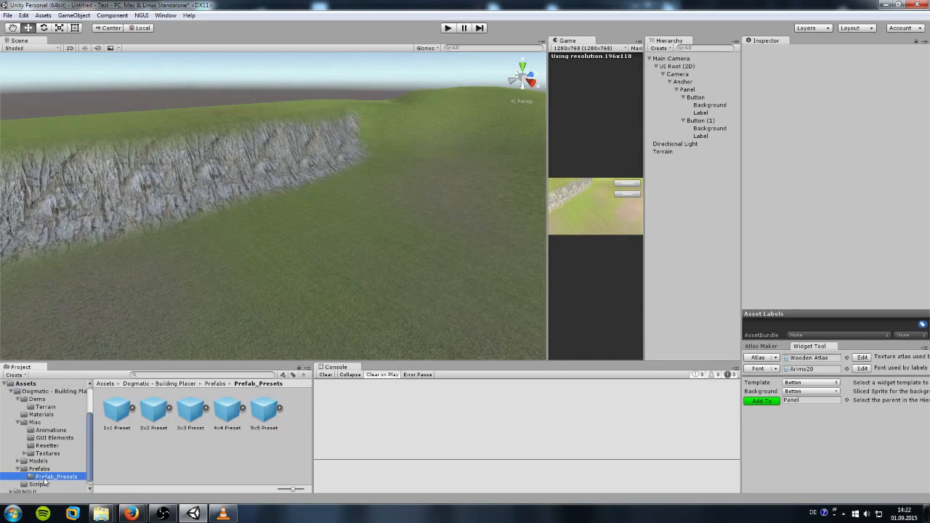
{"action": "left_click_drag", "start_coordinate": [153, 409], "coordinate": [317, 223]}
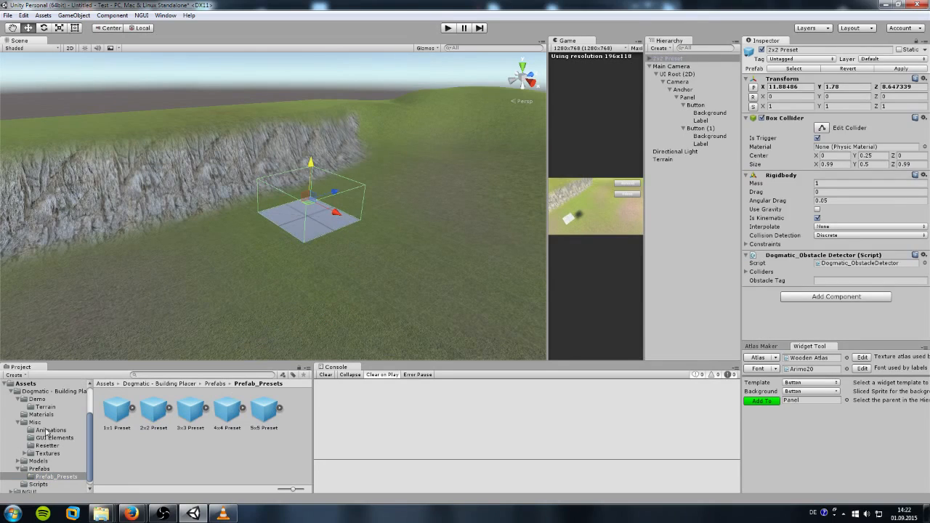
{"action": "left_click", "coordinate": [43, 461]}
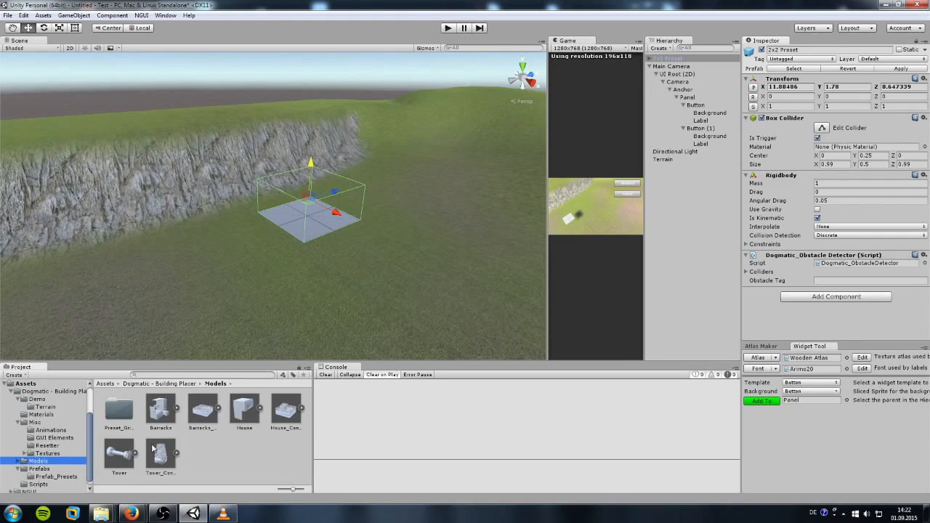
{"action": "left_click_drag", "start_coordinate": [161, 459], "coordinate": [670, 59]}
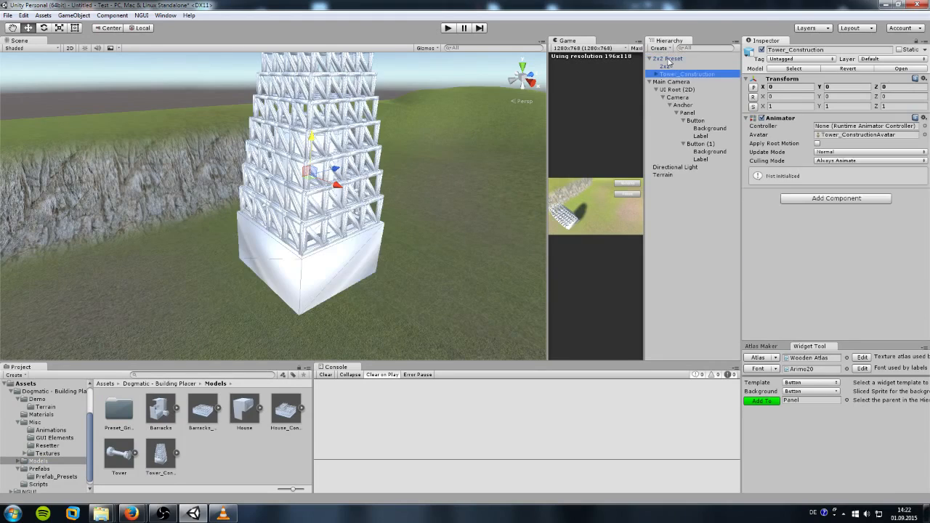
Step: Apply the Tower_tex texture to the tower base and every truss tier
{"action": "left_click", "coordinate": [42, 415]}
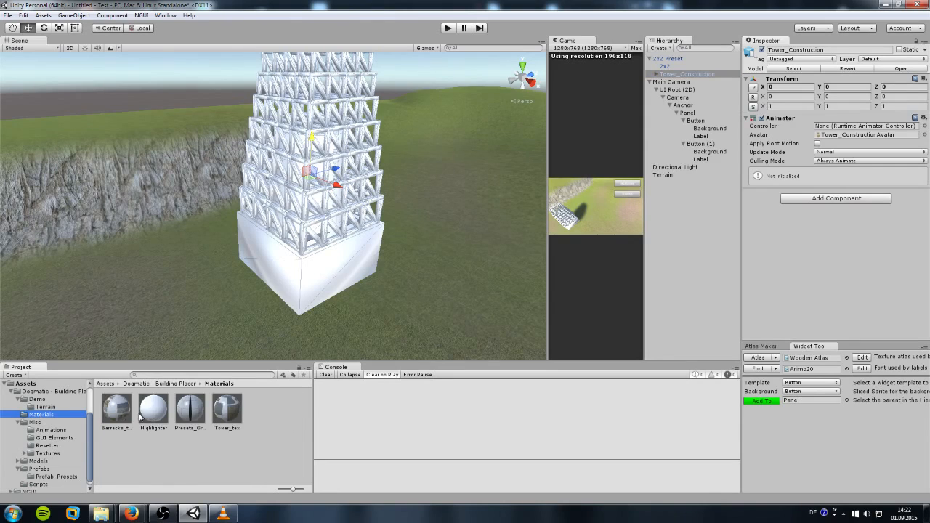
{"action": "left_click_drag", "start_coordinate": [227, 411], "coordinate": [298, 277]}
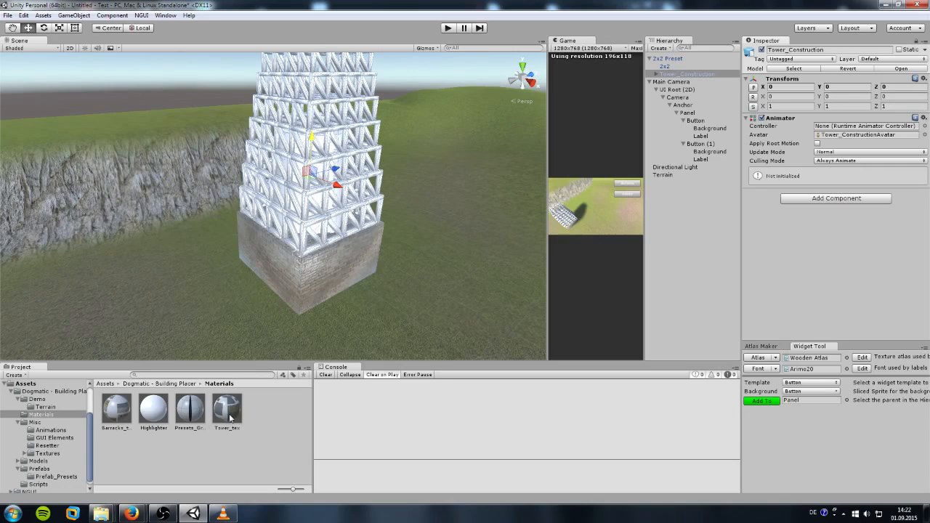
{"action": "left_click_drag", "start_coordinate": [229, 418], "coordinate": [301, 243]}
{"action": "left_click_drag", "start_coordinate": [230, 424], "coordinate": [315, 203]}
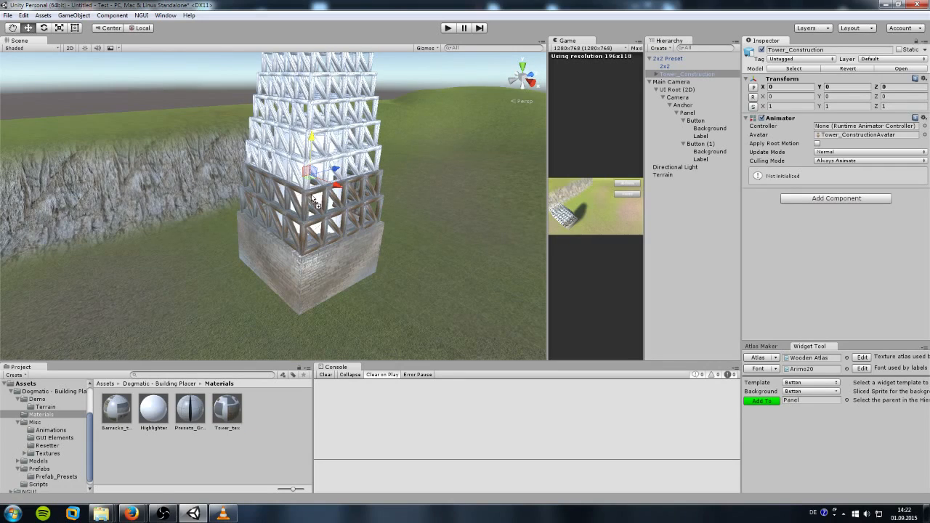
{"action": "left_click_drag", "start_coordinate": [228, 412], "coordinate": [311, 172]}
{"action": "left_click_drag", "start_coordinate": [228, 412], "coordinate": [308, 152]}
{"action": "left_click_drag", "start_coordinate": [227, 412], "coordinate": [314, 120]}
{"action": "left_click_drag", "start_coordinate": [228, 411], "coordinate": [314, 67]}
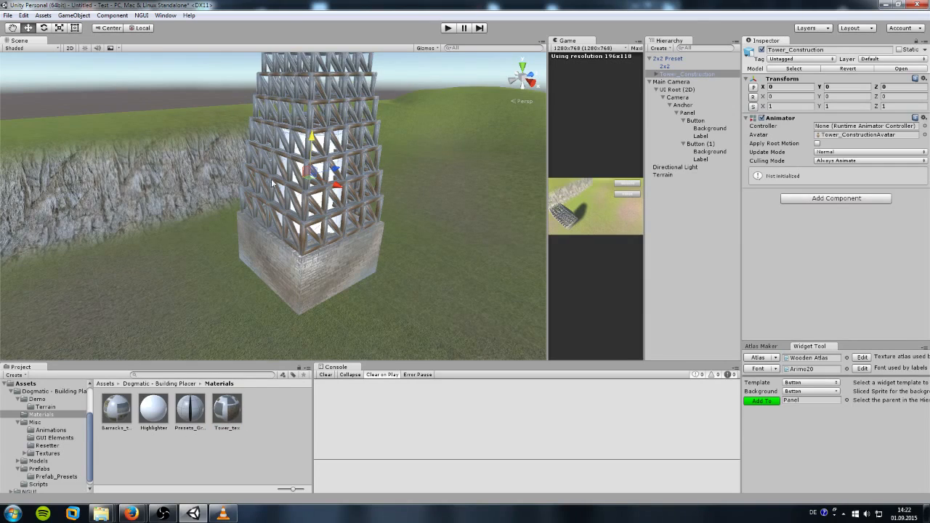
{"action": "left_click_drag", "start_coordinate": [306, 218], "coordinate": [299, 205]}
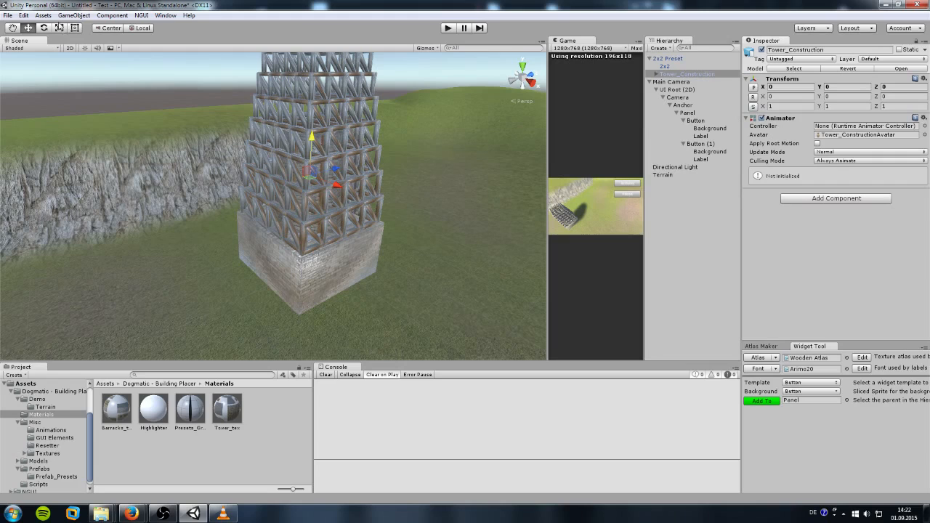
Step: Shrink the tower to about 0.536 scale and lower it onto the 2x2 tile at Y -0.004
{"action": "left_click", "coordinate": [60, 26]}
{"action": "left_click_drag", "start_coordinate": [311, 175], "coordinate": [289, 179]}
{"action": "scroll", "coordinate": [289, 179], "scroll_direction": "up", "scroll_amount": 5}
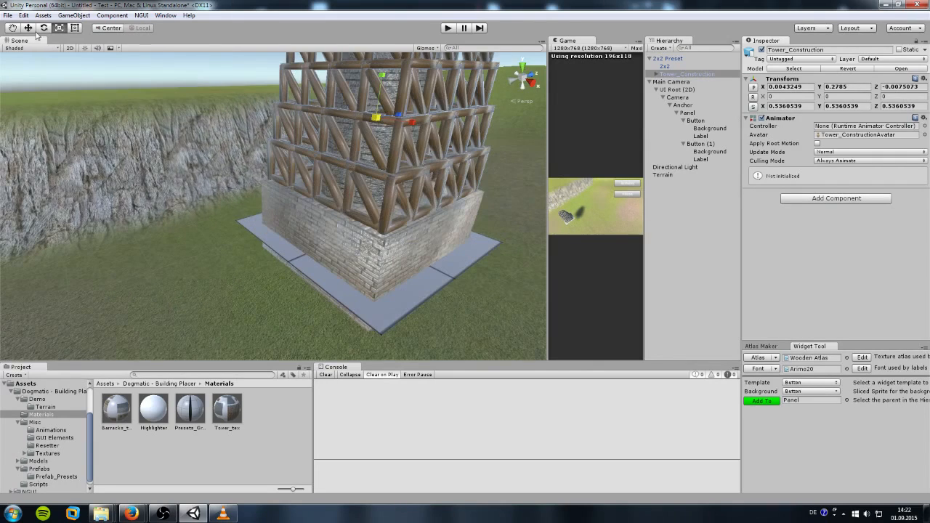
{"action": "left_click", "coordinate": [30, 29]}
{"action": "left_click_drag", "start_coordinate": [381, 80], "coordinate": [383, 131]}
{"action": "left_click_drag", "start_coordinate": [396, 171], "coordinate": [359, 224], "text": "alt"}
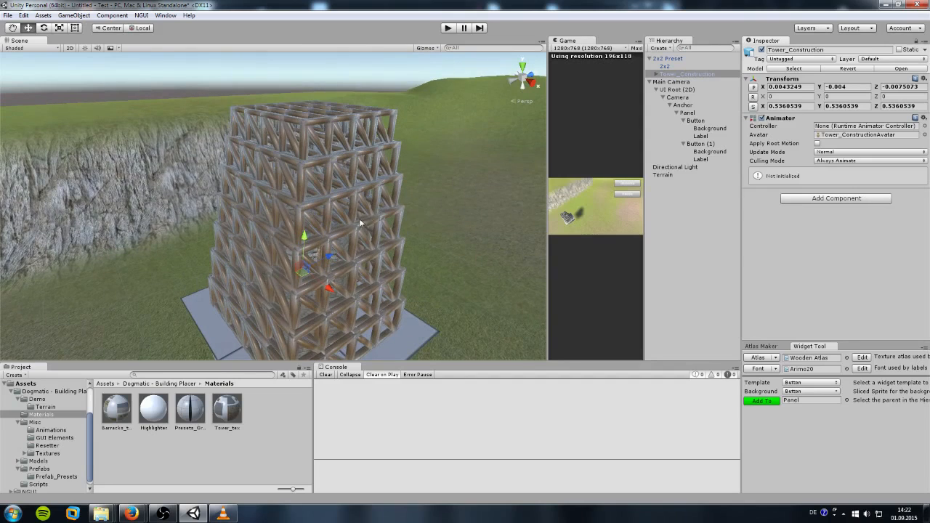
{"action": "left_click", "coordinate": [800, 59]}
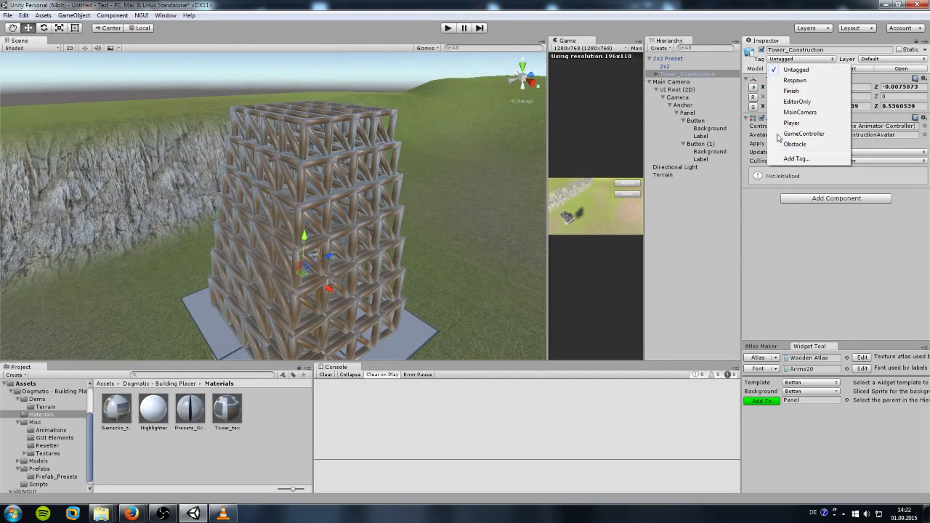
{"action": "left_click", "coordinate": [671, 59]}
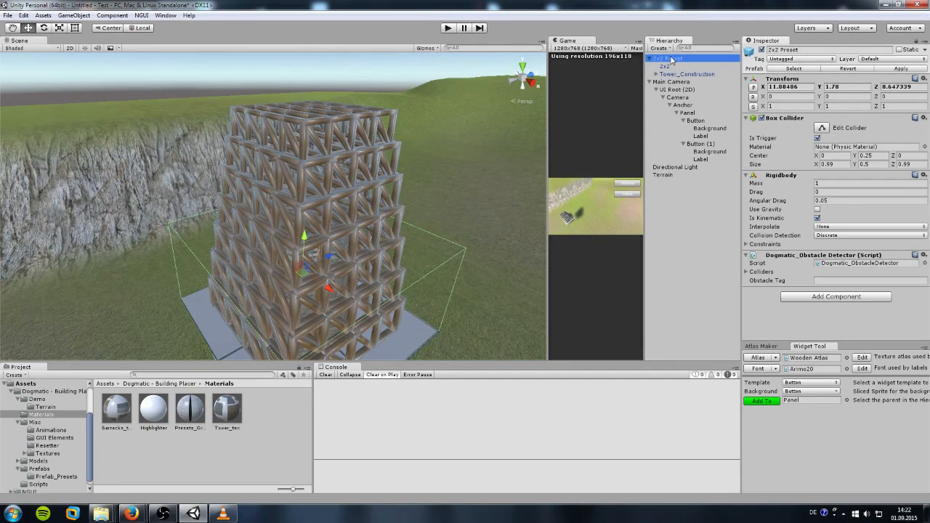
Step: Select the 2x2 Preset and tag it Obstacle
{"action": "left_click", "coordinate": [789, 63]}
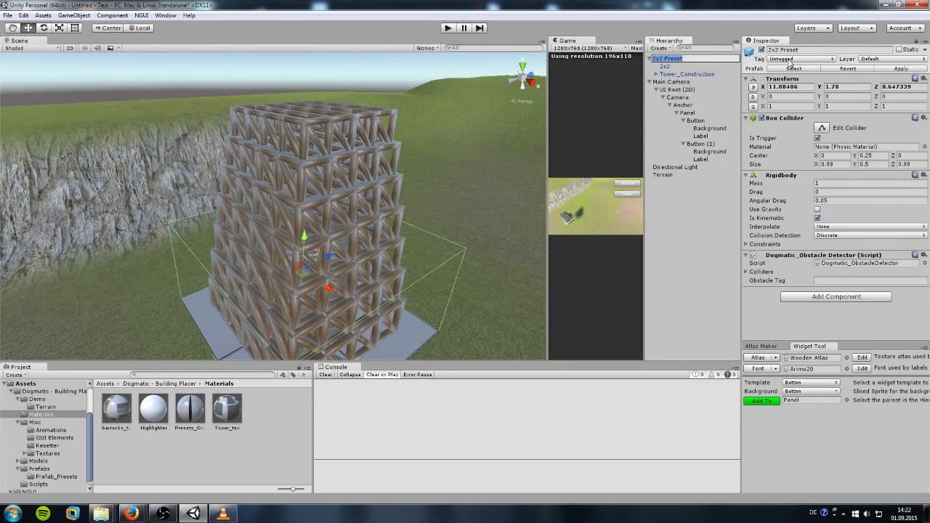
{"action": "left_click", "coordinate": [667, 67]}
{"action": "left_click", "coordinate": [672, 60]}
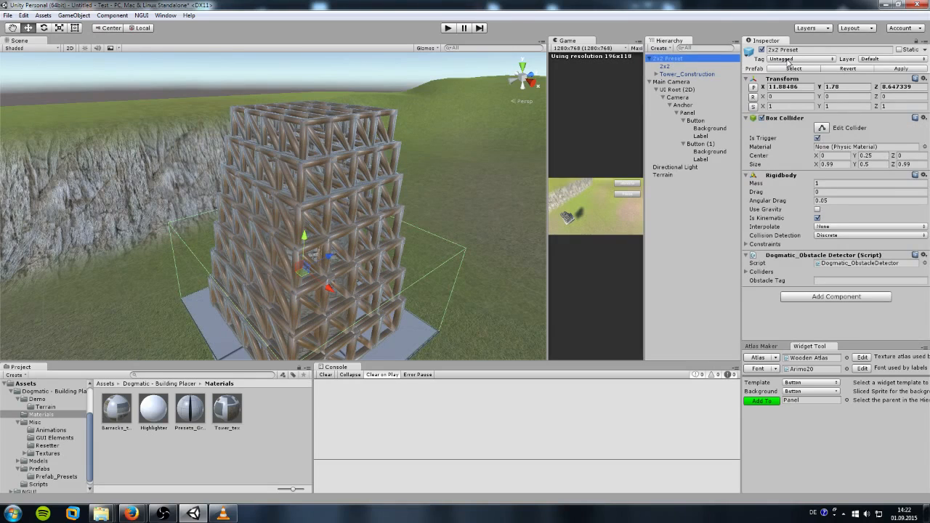
{"action": "left_click", "coordinate": [789, 60]}
{"action": "left_click", "coordinate": [795, 144]}
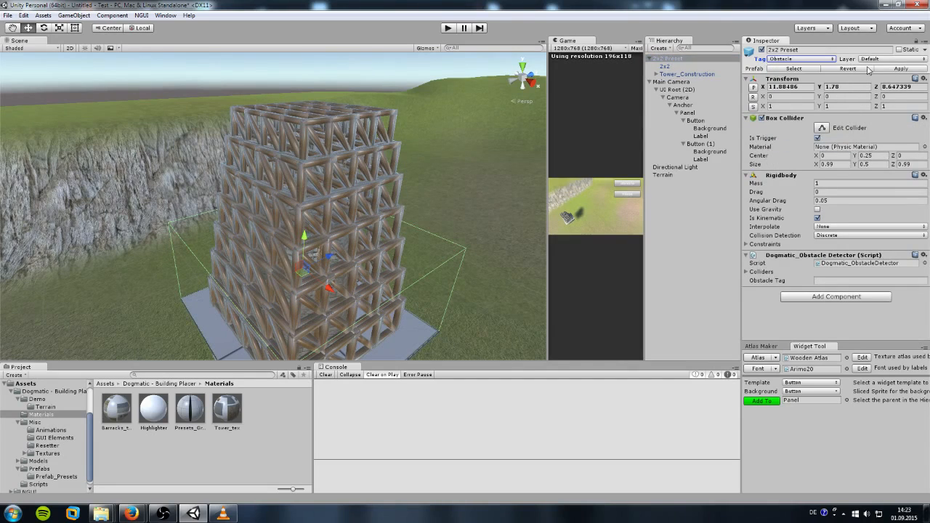
Step: Put the preset and its children on the Building layer and set Obstacle Tag to Obstacle
{"action": "left_click", "coordinate": [875, 61]}
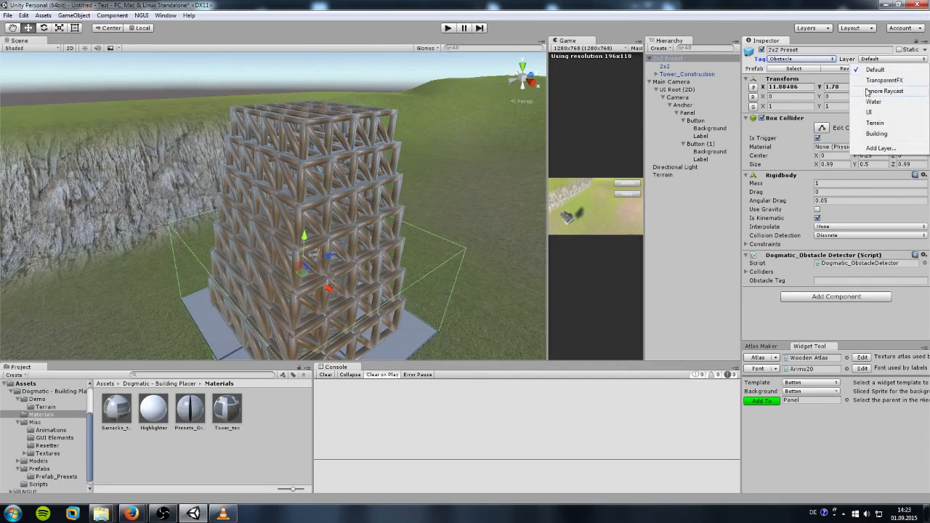
{"action": "left_click", "coordinate": [875, 135]}
{"action": "left_click", "coordinate": [431, 278]}
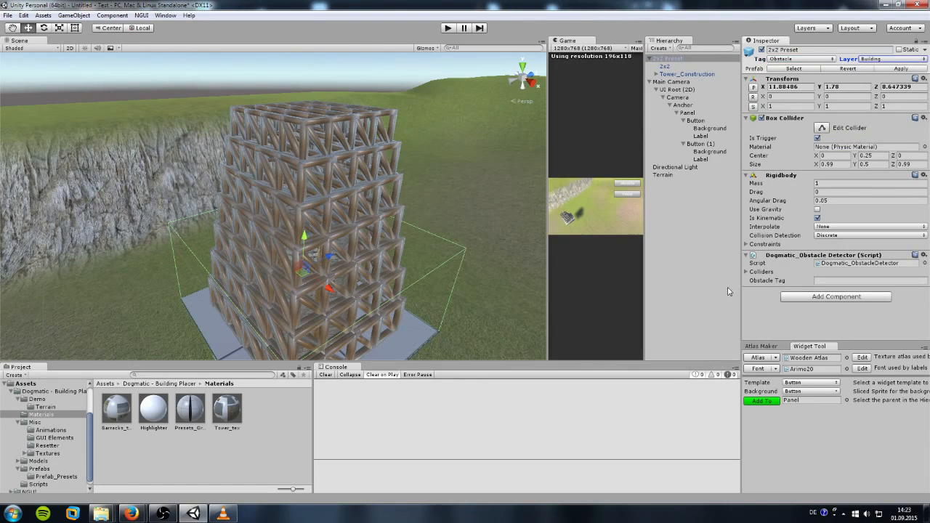
{"action": "left_click", "coordinate": [840, 281]}
{"action": "type", "text": "Obstacle"}
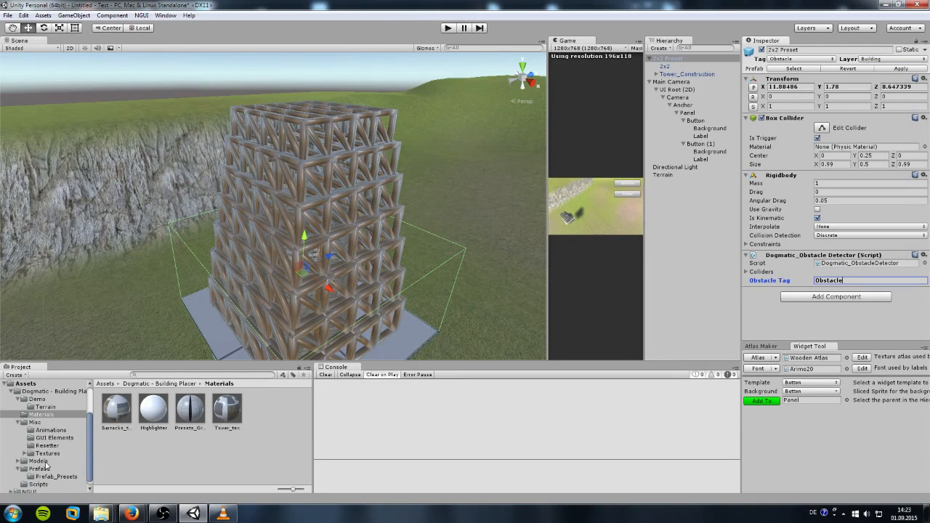
{"action": "left_click", "coordinate": [38, 484]}
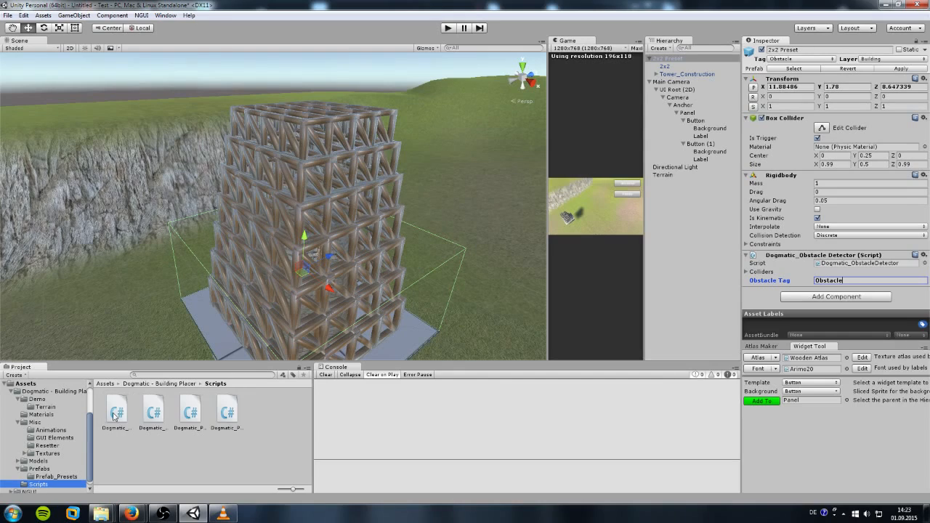
Step: Add the ConstructionSite script with Construction Time 5 and the MyTower prefab as Building
{"action": "left_click_drag", "start_coordinate": [115, 415], "coordinate": [766, 305]}
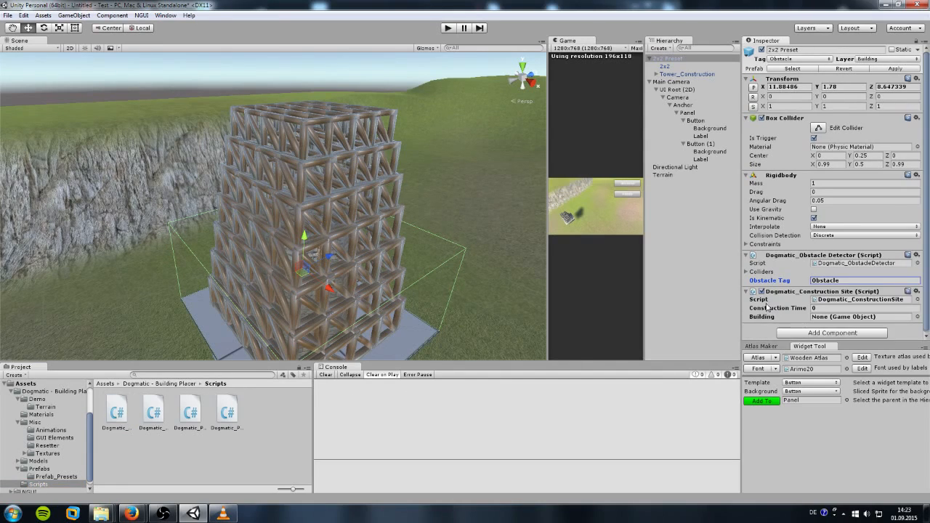
{"action": "left_click", "coordinate": [822, 307]}
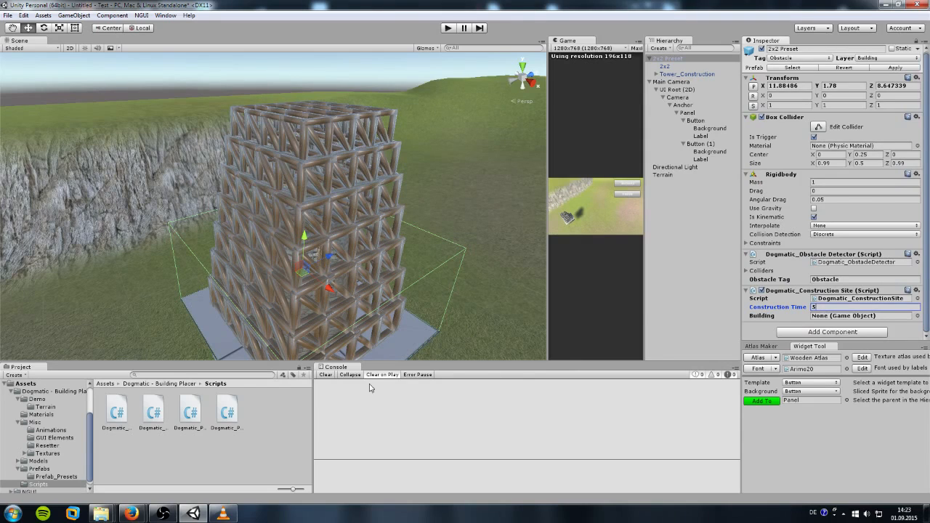
{"action": "left_click", "coordinate": [55, 393]}
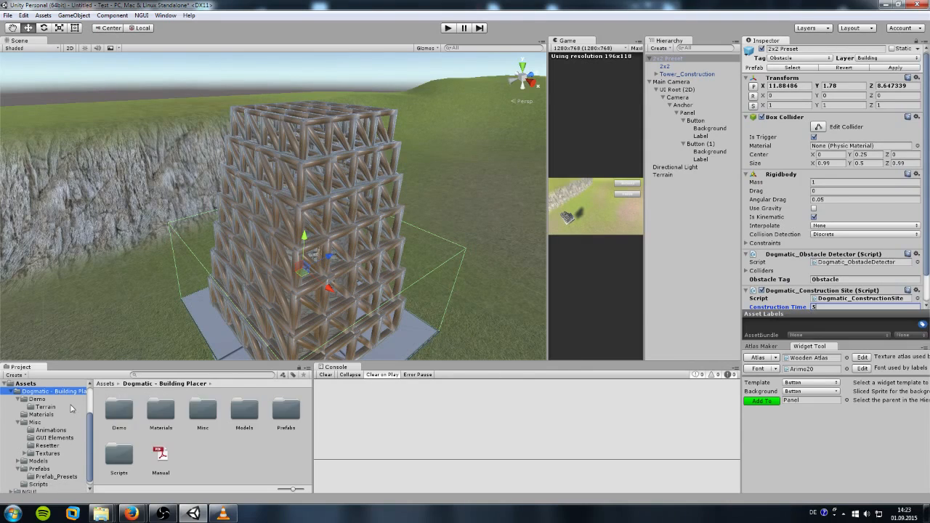
{"action": "scroll", "coordinate": [54, 401], "scroll_direction": "up", "scroll_amount": 3}
{"action": "left_click", "coordinate": [26, 429]}
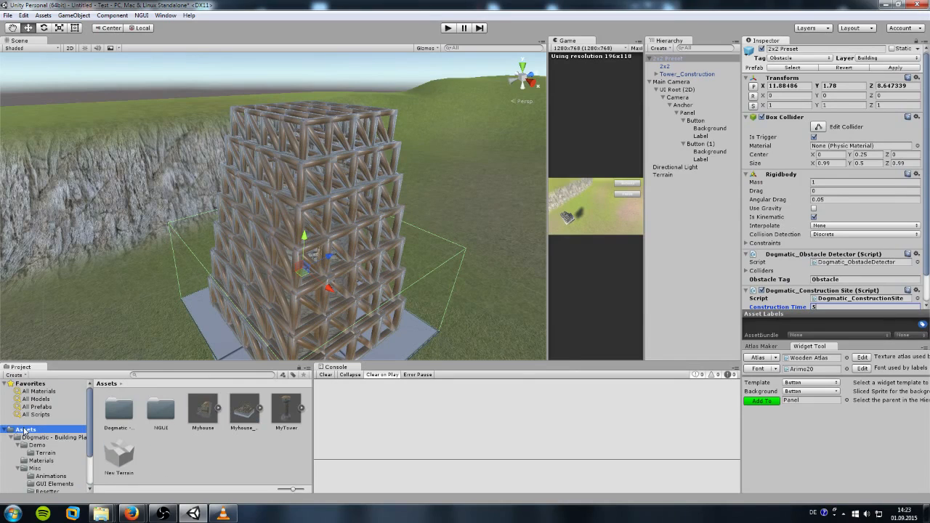
{"action": "left_click_drag", "start_coordinate": [287, 414], "coordinate": [832, 322]}
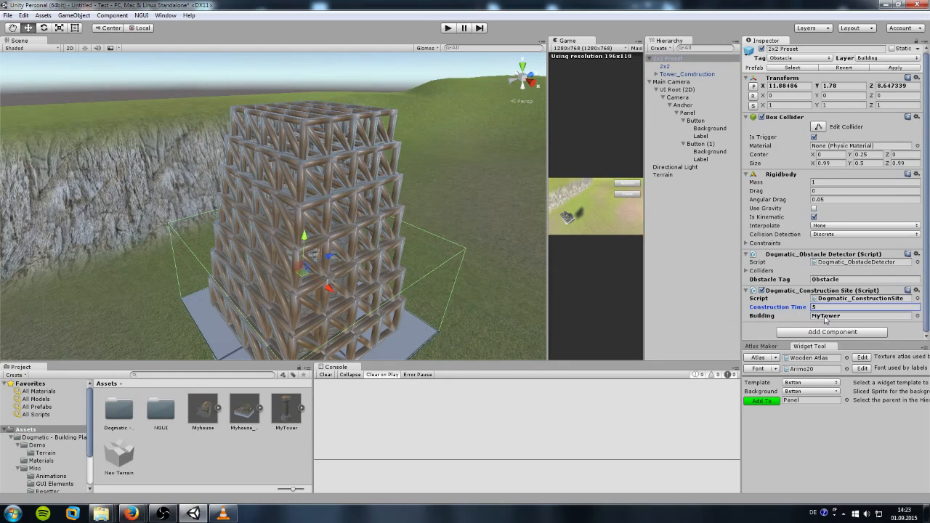
{"action": "left_click", "coordinate": [782, 106]}
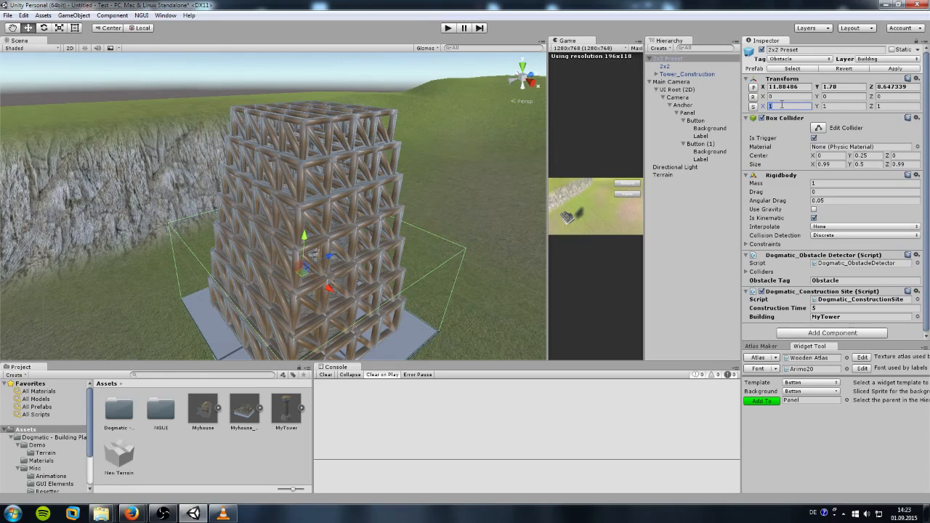
Step: Set the preset's Transform scale to 1.5 on X, Y and Z
{"action": "type", "text": "1.5"}
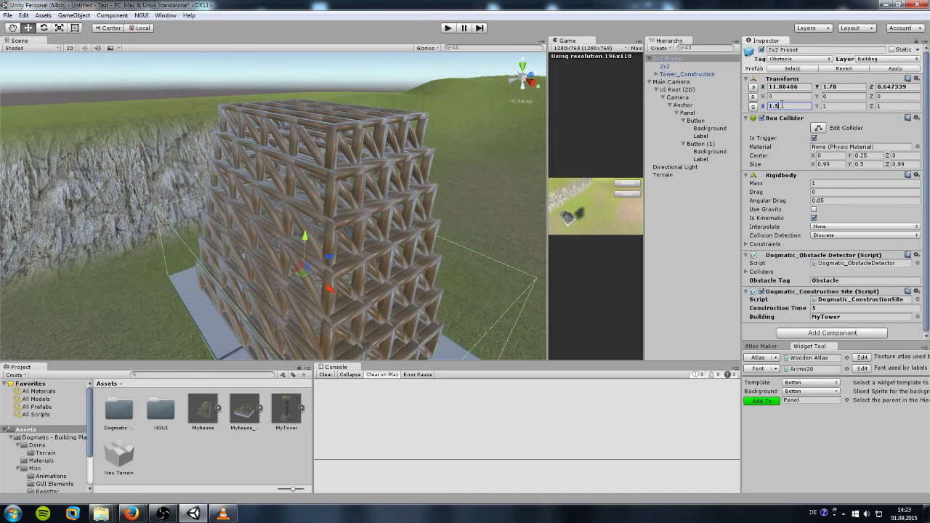
{"action": "key", "text": "Tab"}
{"action": "type", "text": "1.5"}
{"action": "key", "text": "Tab"}
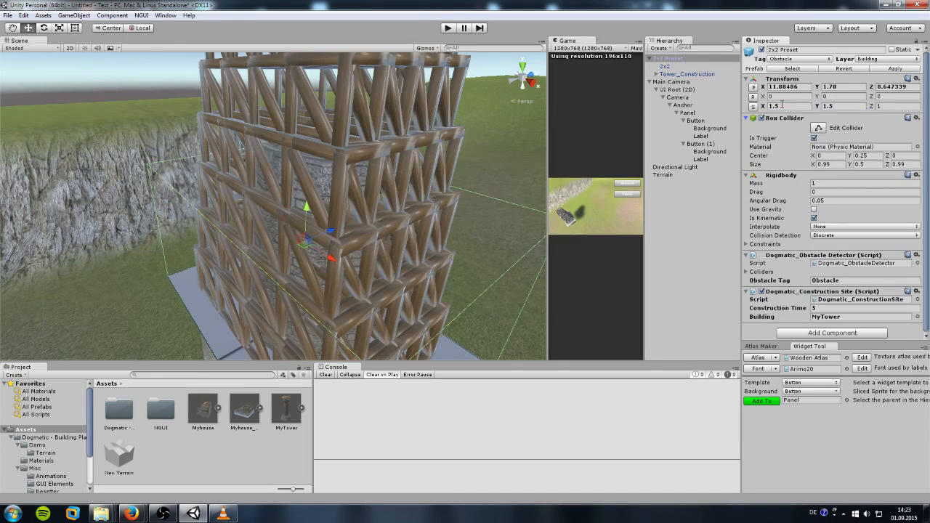
{"action": "left_click", "coordinate": [889, 106]}
{"action": "type", "text": "1.5"}
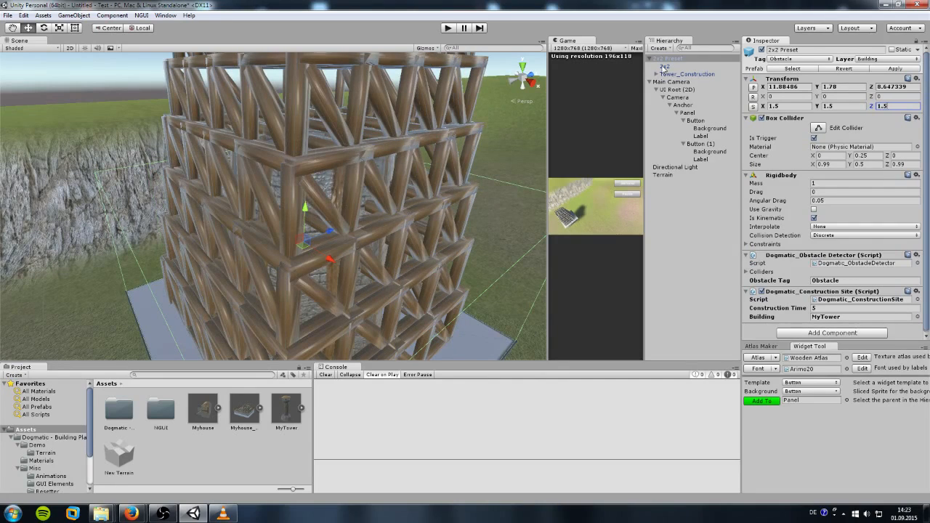
Step: Delete the 2x2 grid plane child, accepting the loss of the prefab connection
{"action": "left_click", "coordinate": [664, 67]}
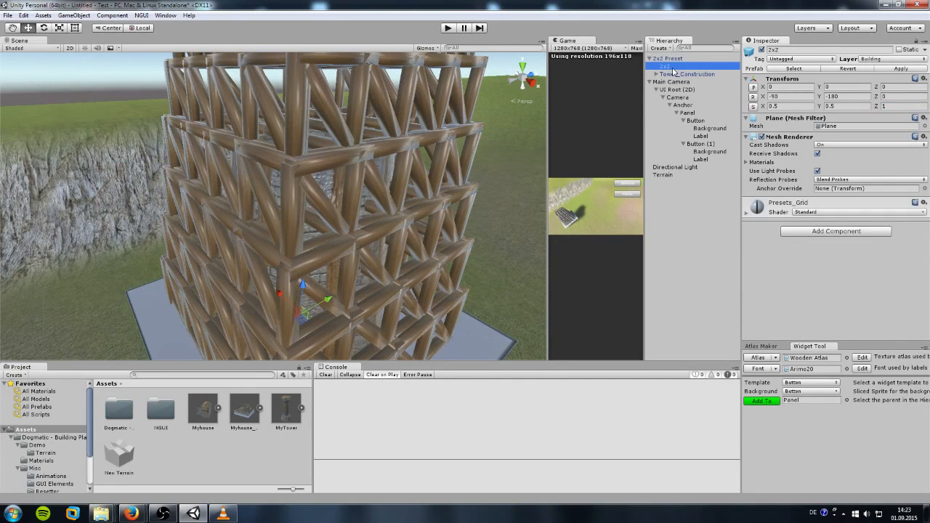
{"action": "key", "text": "Delete"}
{"action": "key", "text": "Return"}
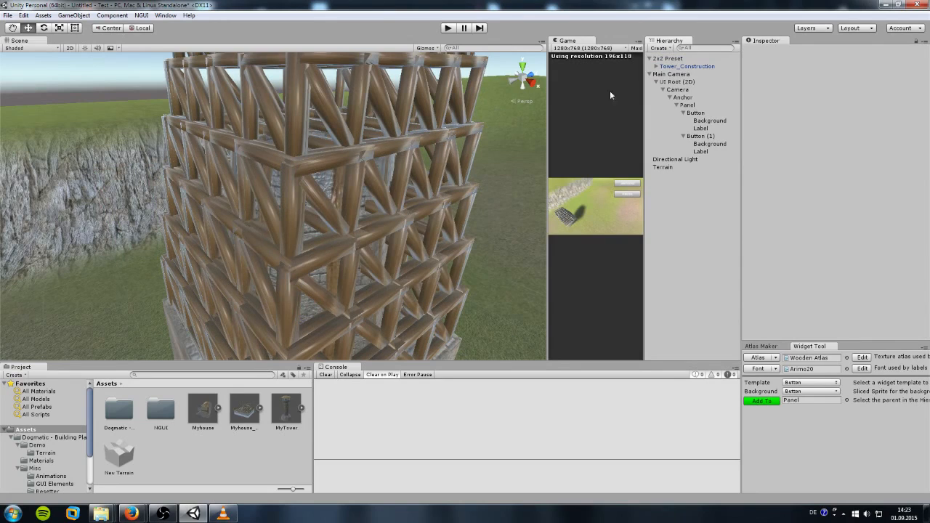
Step: Rename the 2x2 Preset to MyTower_Construction
{"action": "right_click", "coordinate": [670, 64]}
{"action": "key", "text": "Escape"}
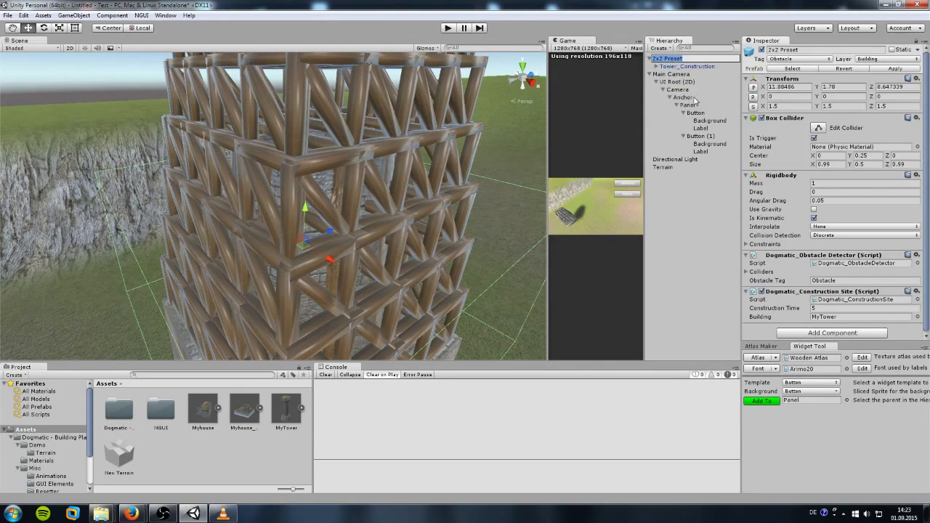
{"action": "type", "text": "MyTower_Construction"}
{"action": "key", "text": "Return"}
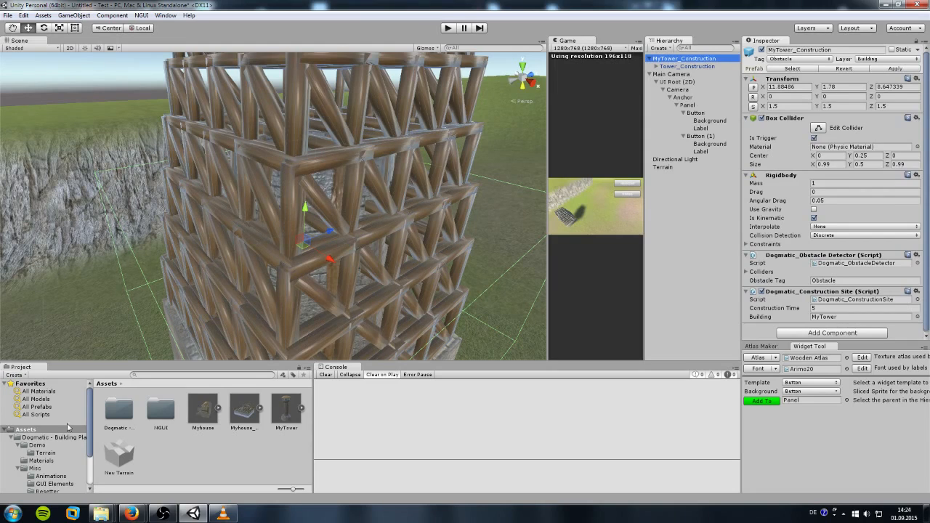
Step: Save MyTower_Construction as a prefab and give its tower child the Tower_Construction animator controller
{"action": "left_click_drag", "start_coordinate": [665, 60], "coordinate": [197, 460]}
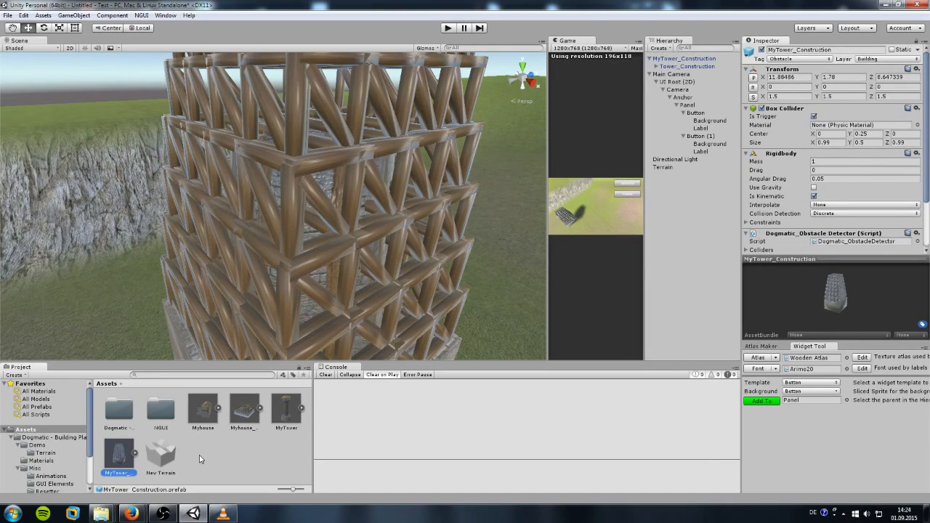
{"action": "left_click", "coordinate": [683, 58]}
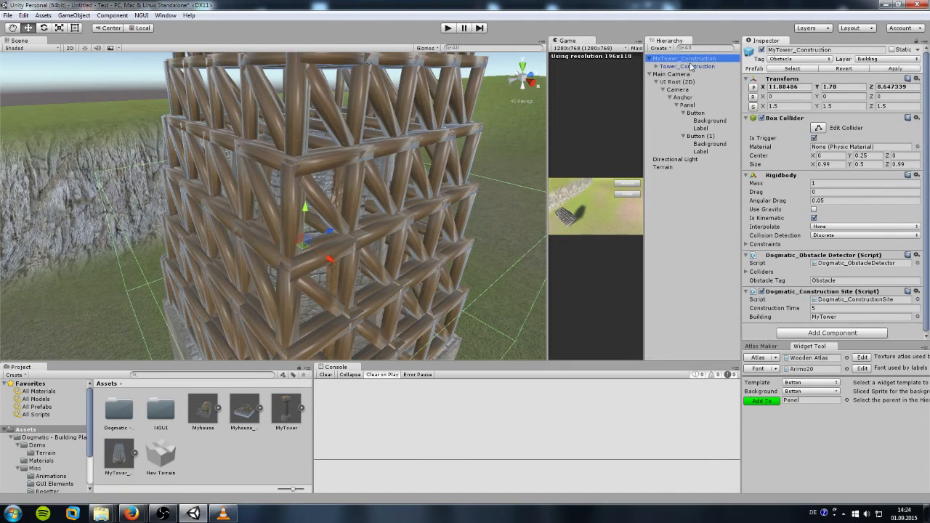
{"action": "left_click", "coordinate": [691, 67]}
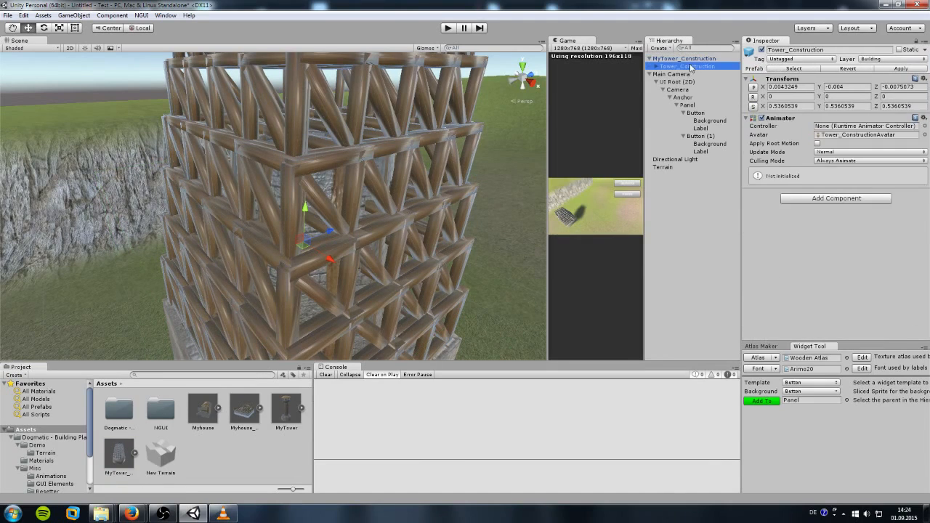
{"action": "left_click", "coordinate": [50, 476]}
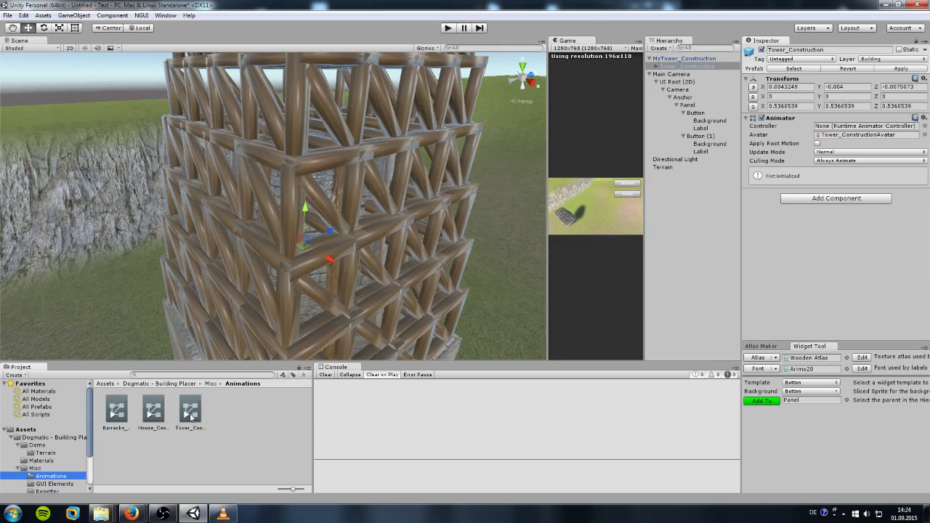
{"action": "left_click_drag", "start_coordinate": [191, 415], "coordinate": [842, 129]}
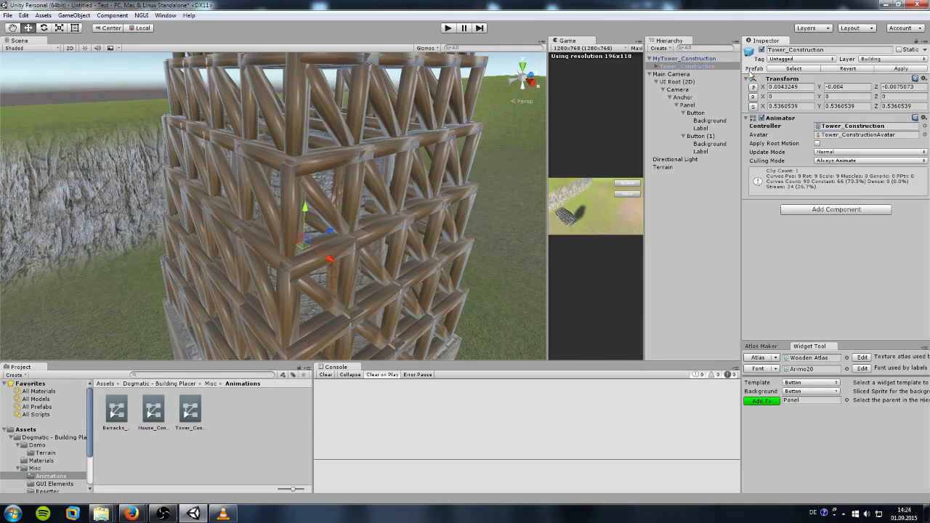
Step: Apply the change to the prefab and remove the MyTower_Construction instance from the scene
{"action": "left_click", "coordinate": [886, 67]}
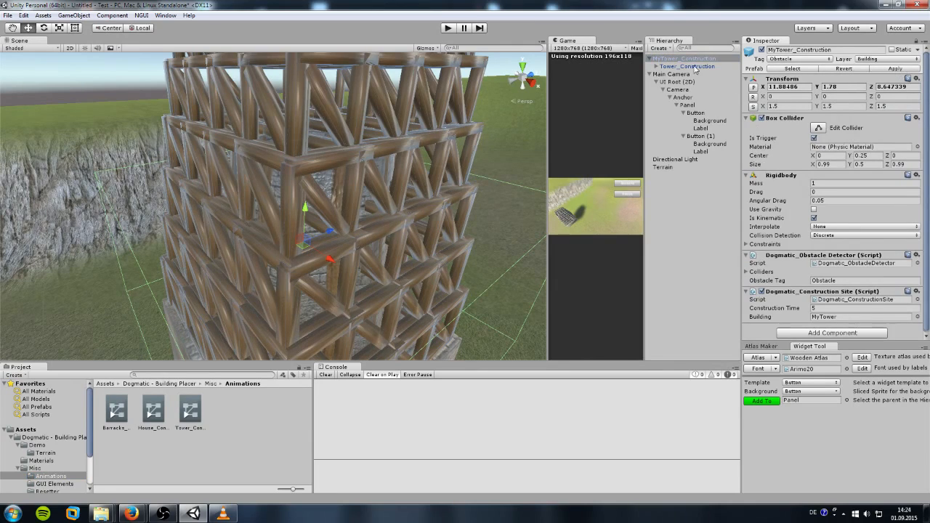
{"action": "left_click", "coordinate": [668, 59]}
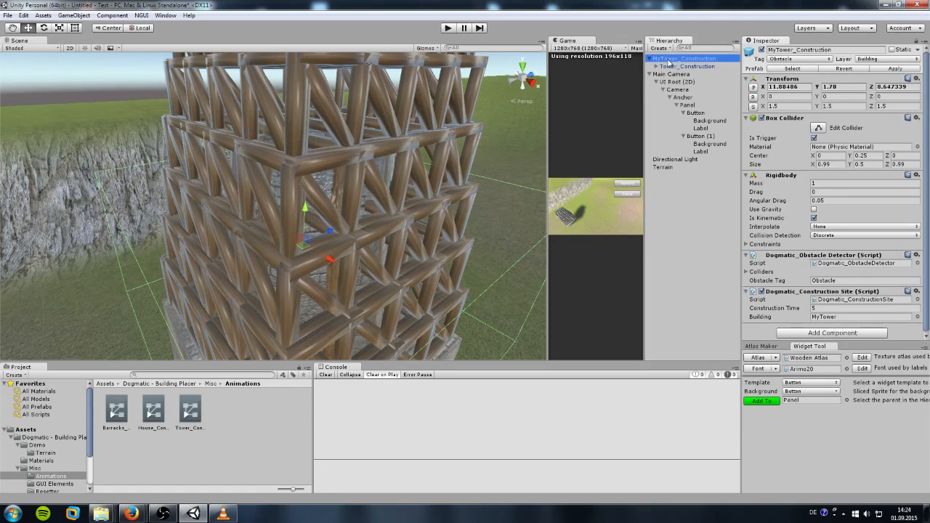
{"action": "key", "text": "Delete"}
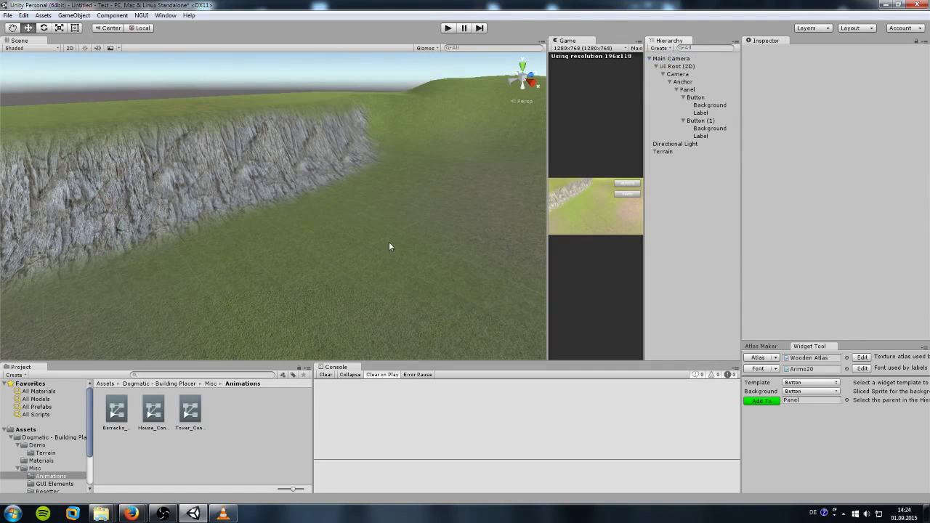
Step: Duplicate Button (1) into Button (2) and move it below House to Y -146.91
{"action": "left_click_drag", "start_coordinate": [548, 179], "coordinate": [71, 213]}
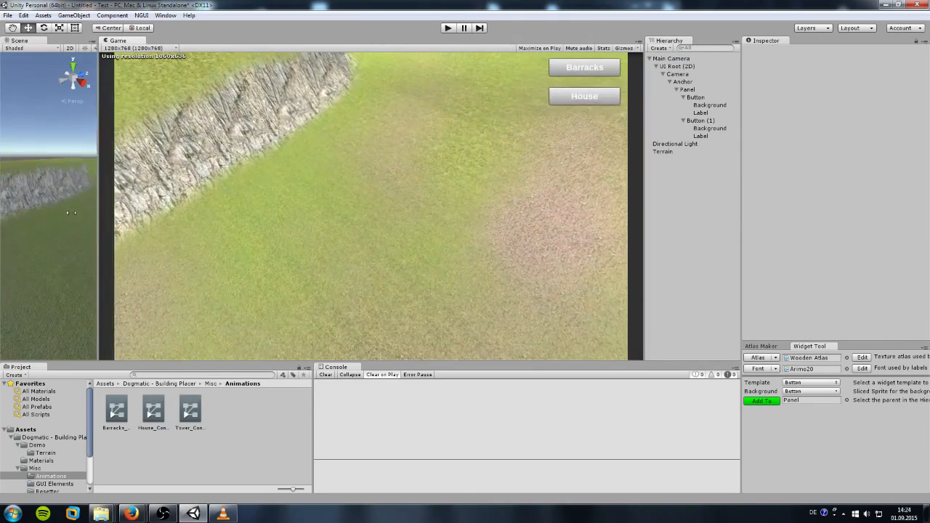
{"action": "left_click", "coordinate": [683, 121]}
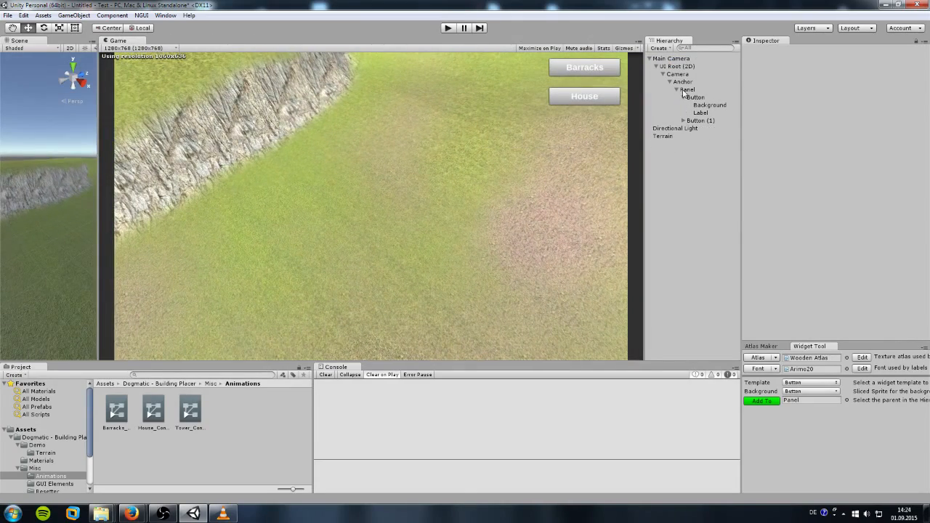
{"action": "left_click", "coordinate": [683, 97]}
{"action": "right_click", "coordinate": [695, 107]}
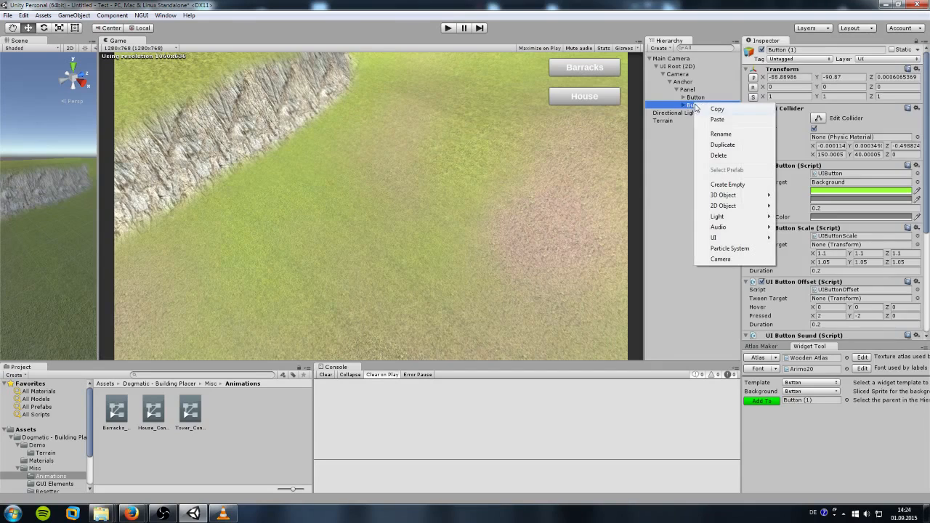
{"action": "left_click", "coordinate": [711, 147]}
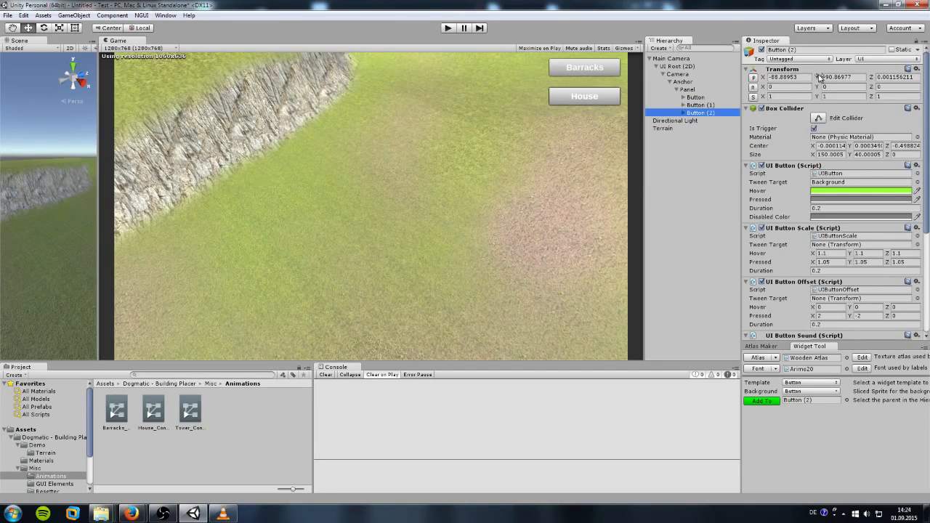
{"action": "left_click_drag", "start_coordinate": [818, 77], "coordinate": [720, 88]}
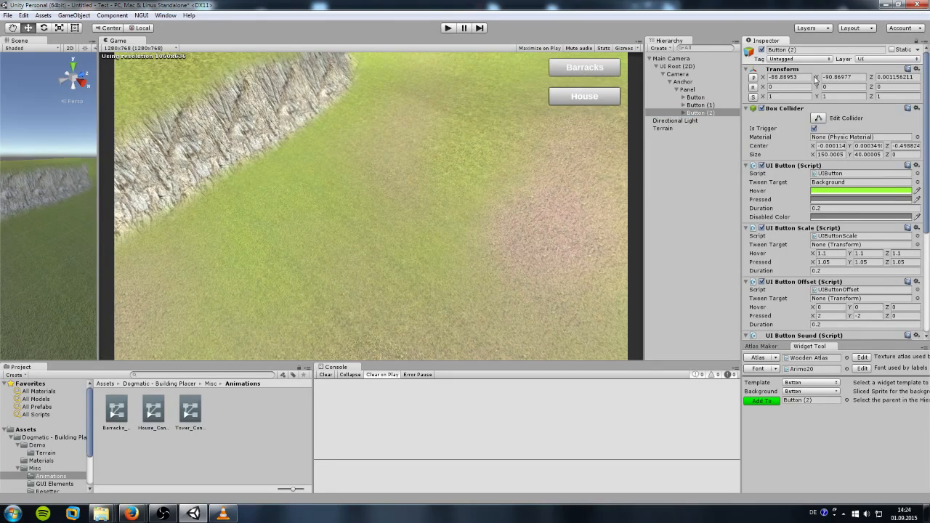
{"action": "left_click_drag", "start_coordinate": [816, 78], "coordinate": [716, 107]}
Step: Change Button (2)'s label text to Tower
{"action": "left_click", "coordinate": [683, 114]}
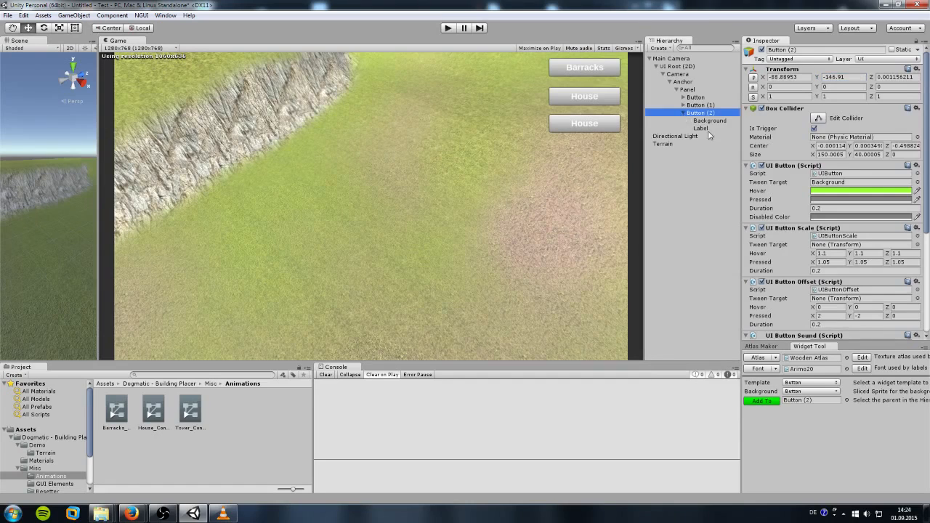
{"action": "left_click", "coordinate": [702, 129]}
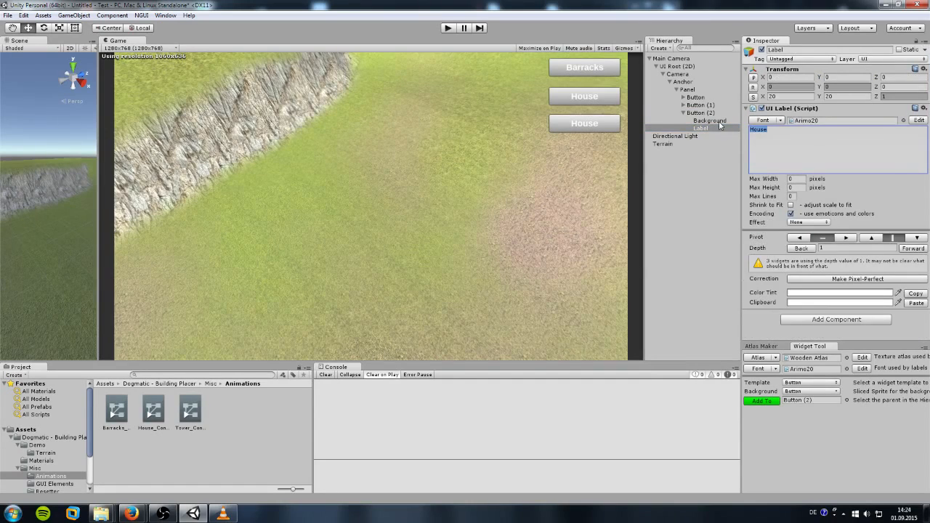
{"action": "type", "text": "Tower"}
{"action": "left_click", "coordinate": [684, 114]}
{"action": "left_click", "coordinate": [698, 114]}
{"action": "scroll", "coordinate": [843, 283], "scroll_direction": "down", "scroll_amount": 1}
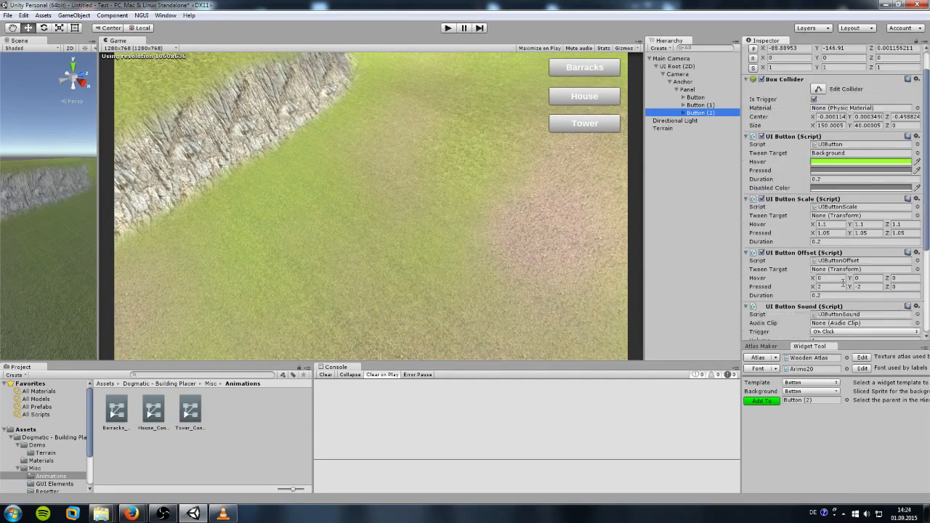
{"action": "scroll", "coordinate": [843, 283], "scroll_direction": "down", "scroll_amount": 4}
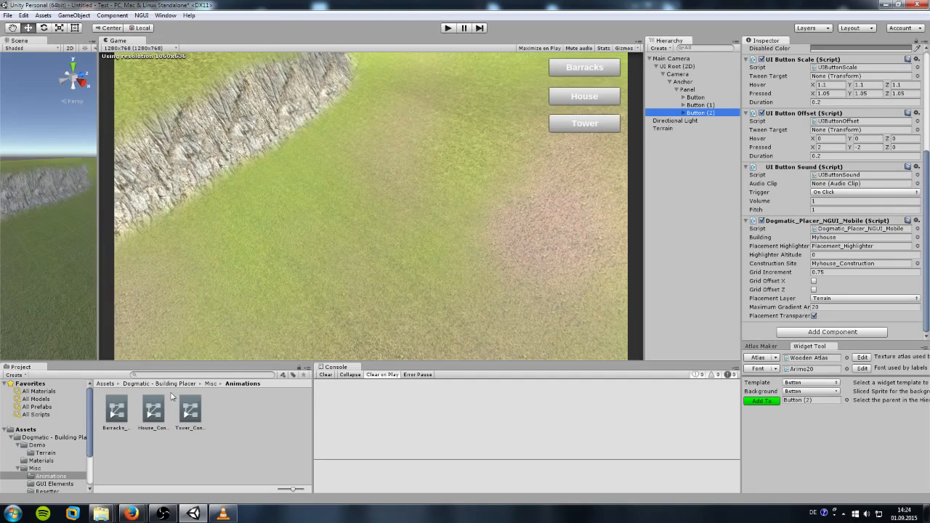
Step: Assign MyTower as Building and MyTower_Construction as Construction Site on the Tower button's placer
{"action": "left_click", "coordinate": [53, 437]}
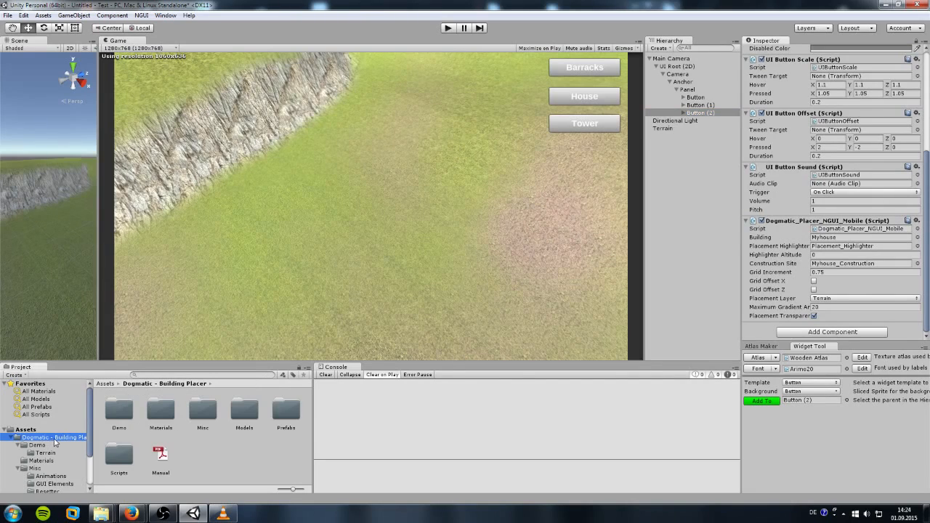
{"action": "left_click", "coordinate": [26, 430]}
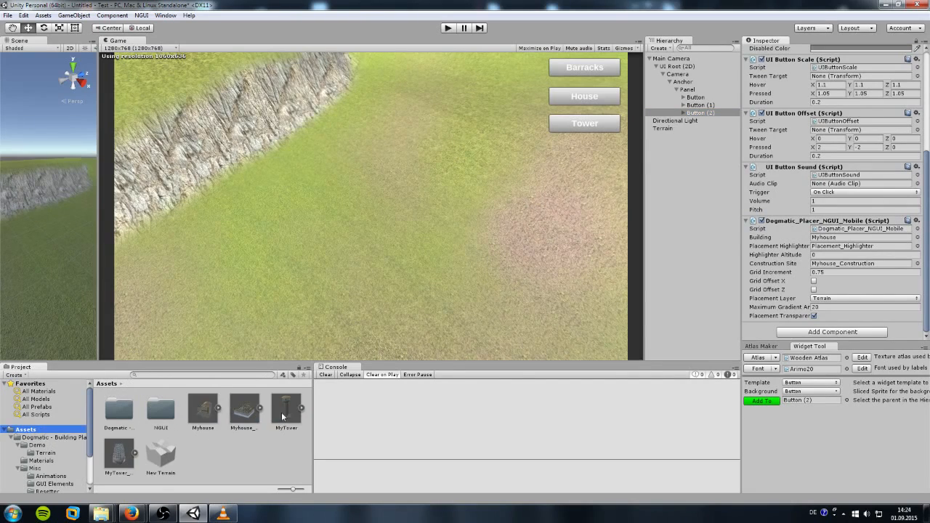
{"action": "left_click_drag", "start_coordinate": [284, 417], "coordinate": [821, 243]}
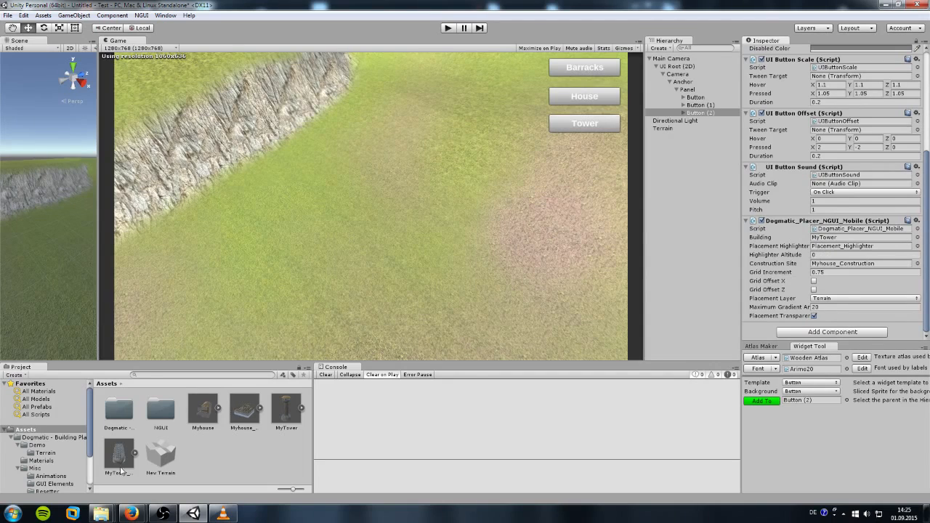
{"action": "left_click_drag", "start_coordinate": [115, 468], "coordinate": [831, 267]}
Step: Enter Play mode and place two towers on the terrain
{"action": "left_click", "coordinate": [448, 28]}
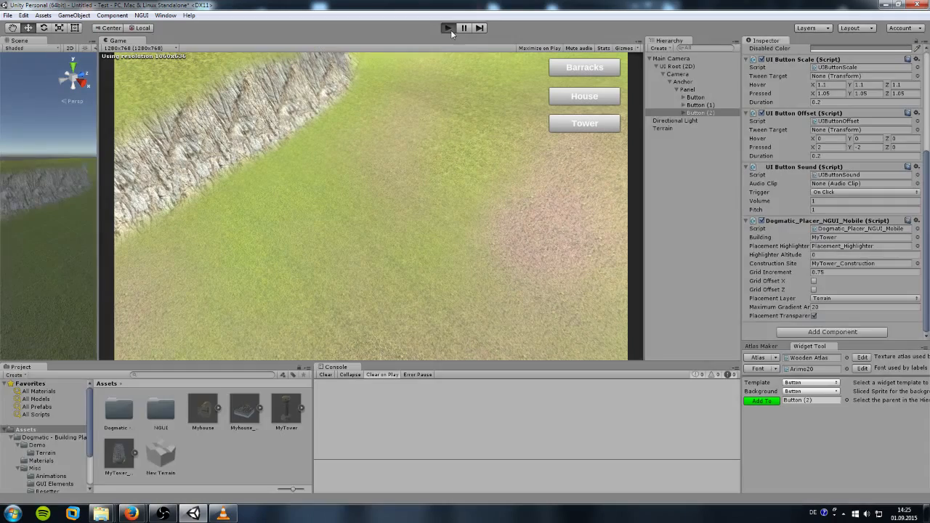
{"action": "left_click", "coordinate": [582, 127]}
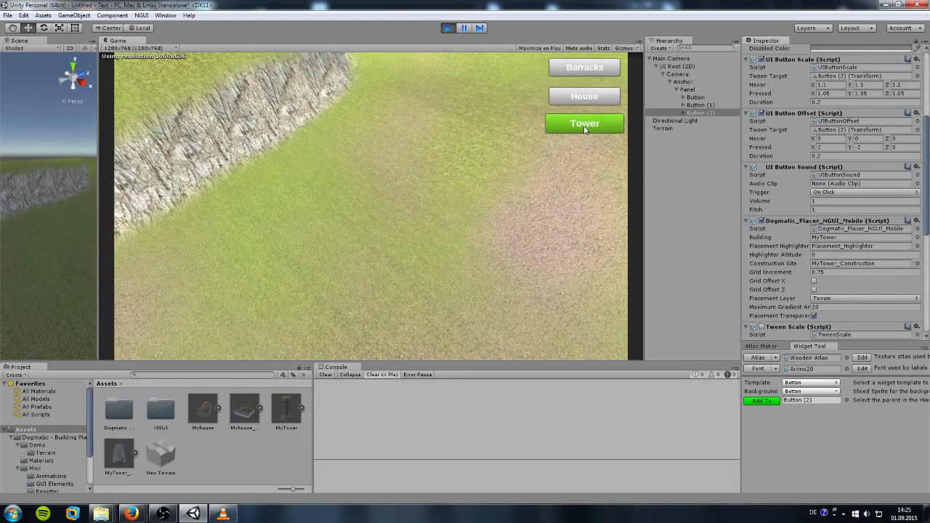
{"action": "left_click", "coordinate": [462, 204]}
{"action": "left_click", "coordinate": [584, 124]}
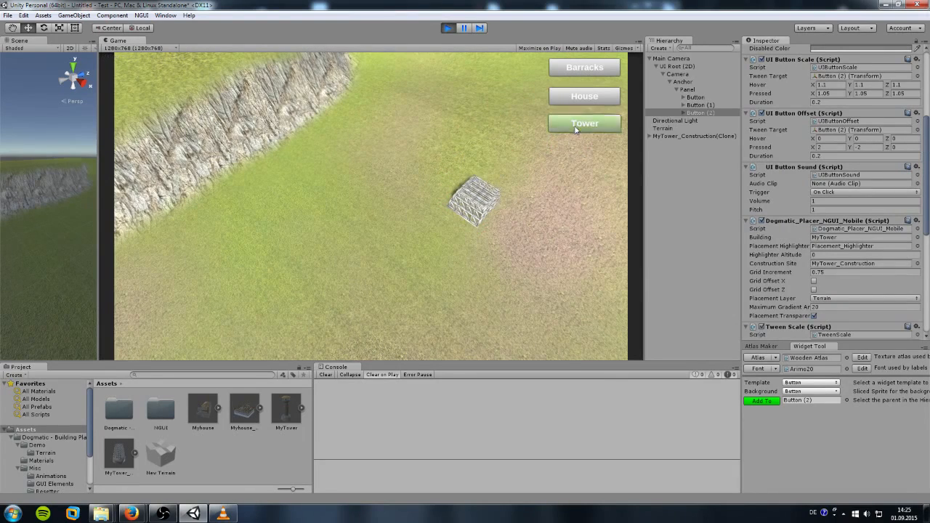
{"action": "left_click", "coordinate": [290, 237]}
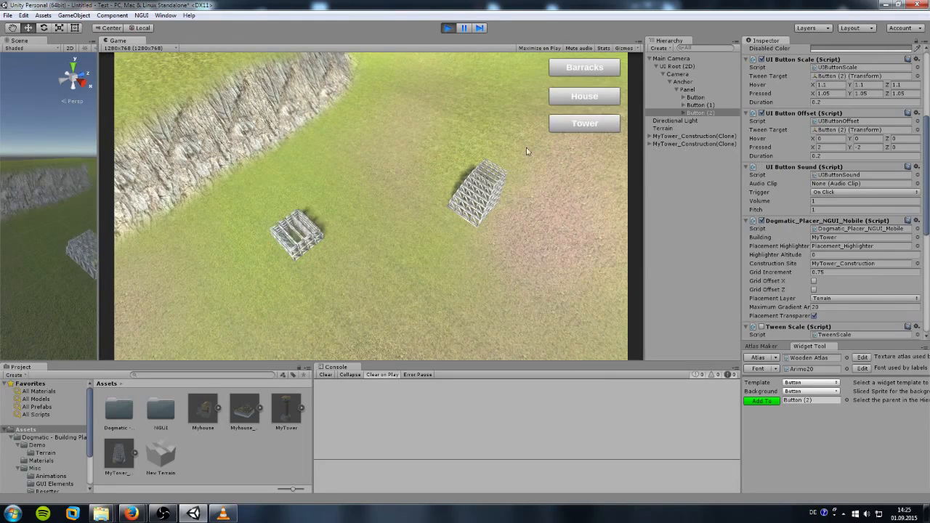
Step: Place two houses and two barracks on the terrain, then stop the game
{"action": "left_click", "coordinate": [585, 97]}
{"action": "left_click", "coordinate": [410, 149]}
{"action": "left_click", "coordinate": [585, 97]}
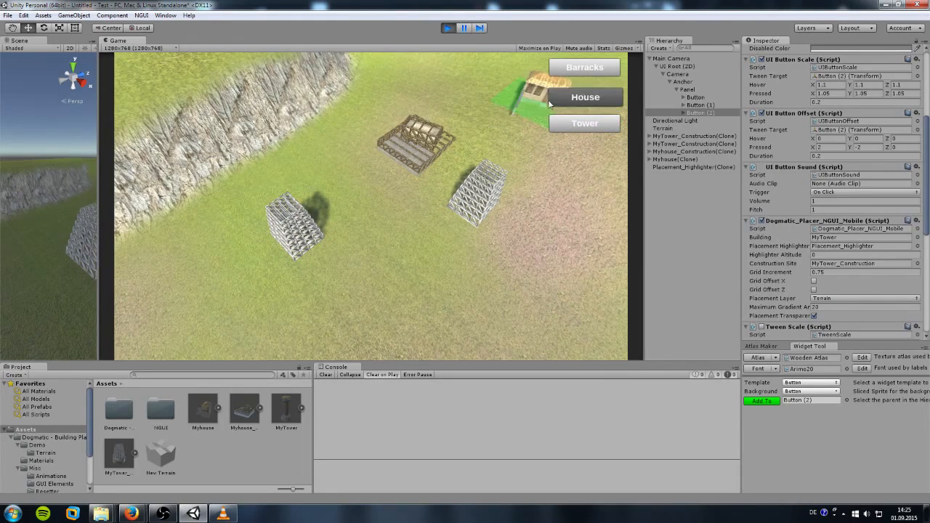
{"action": "left_click", "coordinate": [502, 107]}
{"action": "left_click", "coordinate": [580, 69]}
{"action": "left_click", "coordinate": [563, 267]}
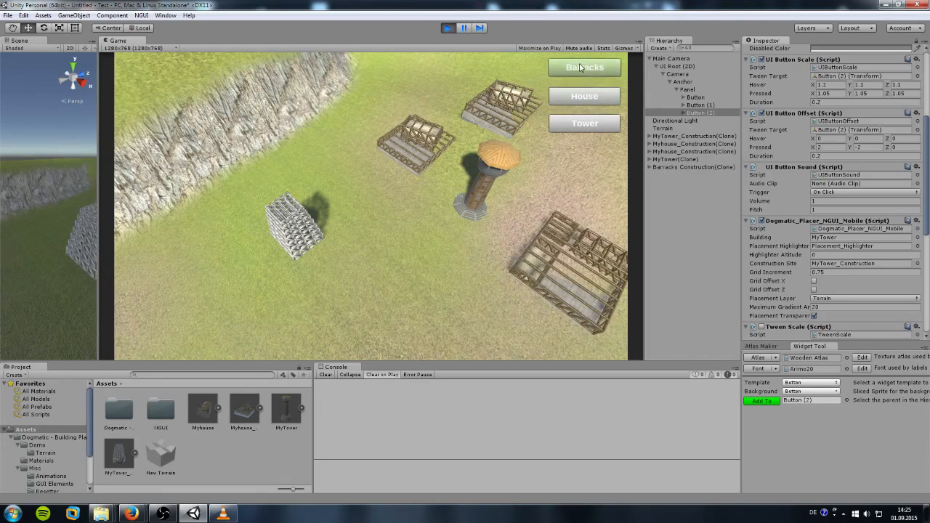
{"action": "left_click", "coordinate": [585, 69]}
{"action": "left_click", "coordinate": [422, 285]}
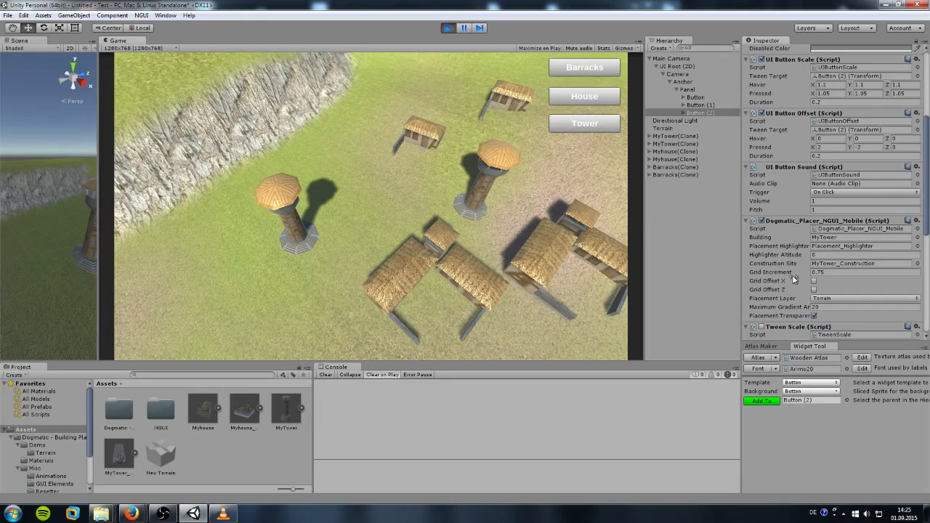
{"action": "left_click", "coordinate": [448, 28]}
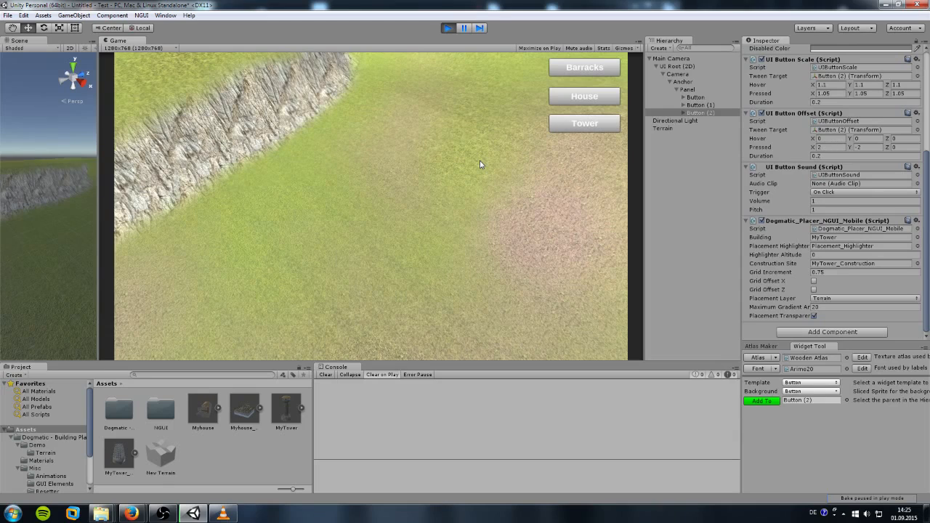
Step: Place a barracks, a house to its right and a tower, then exit Play mode
{"action": "left_click", "coordinate": [586, 69]}
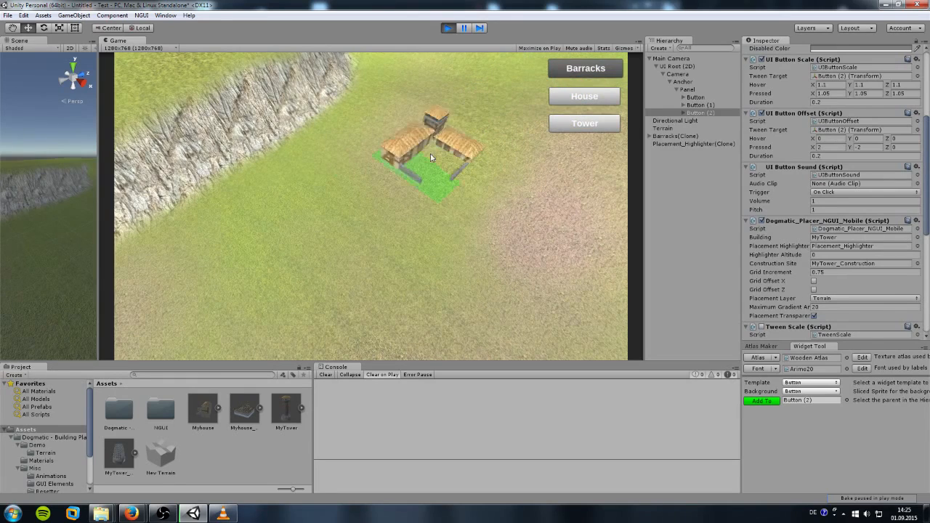
{"action": "left_click", "coordinate": [311, 208]}
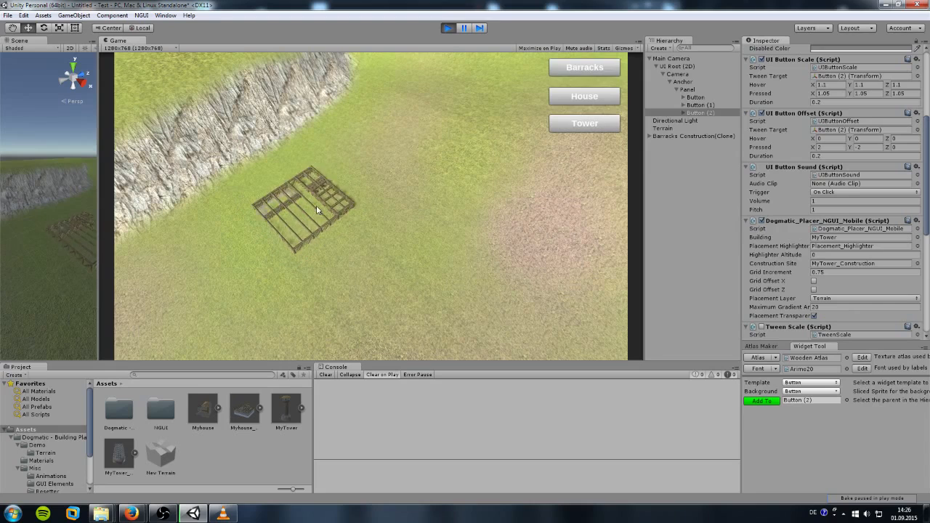
{"action": "left_click", "coordinate": [587, 99]}
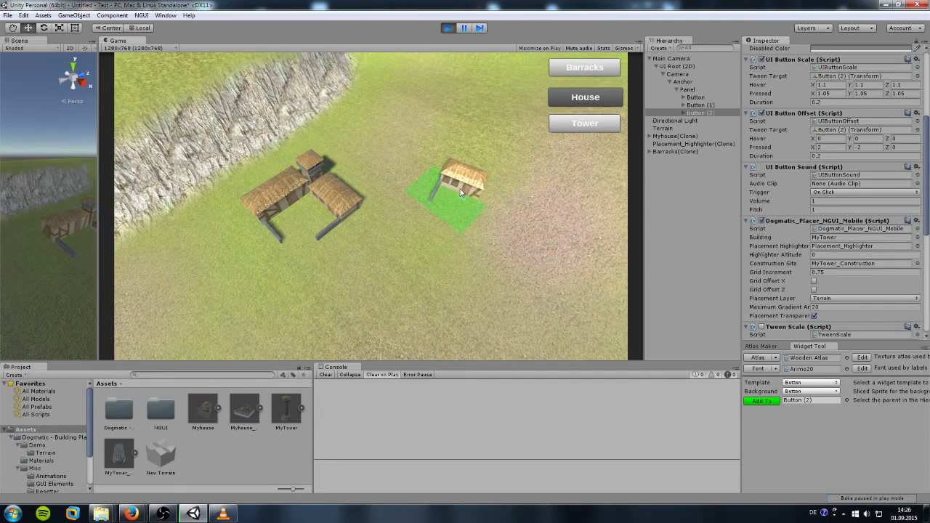
{"action": "left_click", "coordinate": [454, 189]}
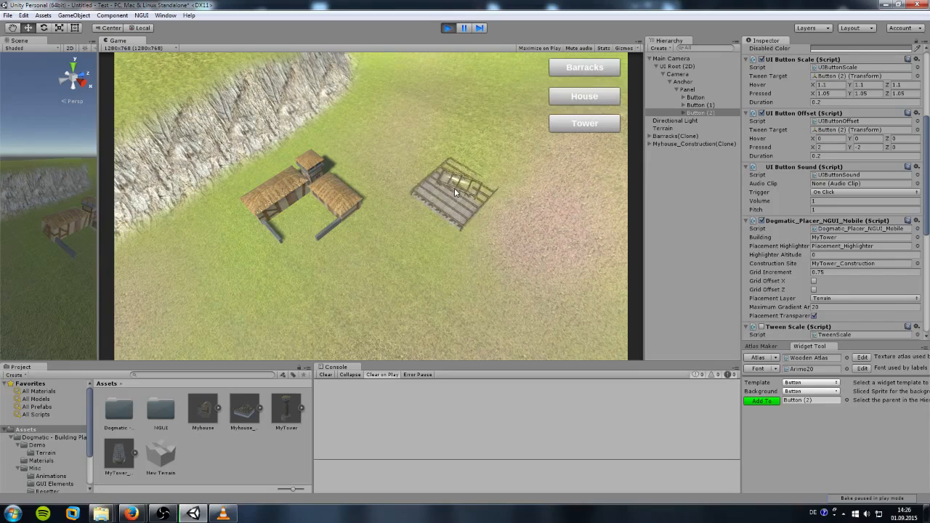
{"action": "left_click", "coordinate": [585, 124]}
{"action": "left_click", "coordinate": [549, 200]}
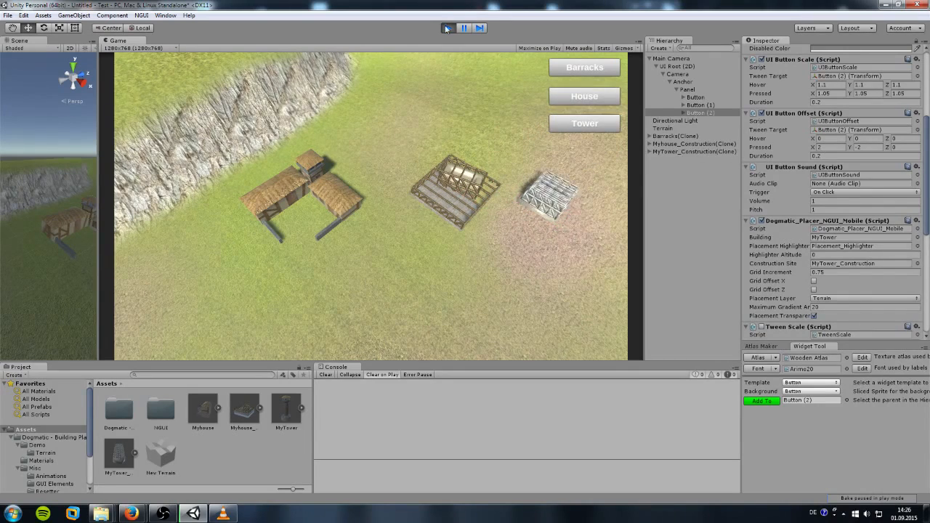
{"action": "left_click", "coordinate": [448, 28]}
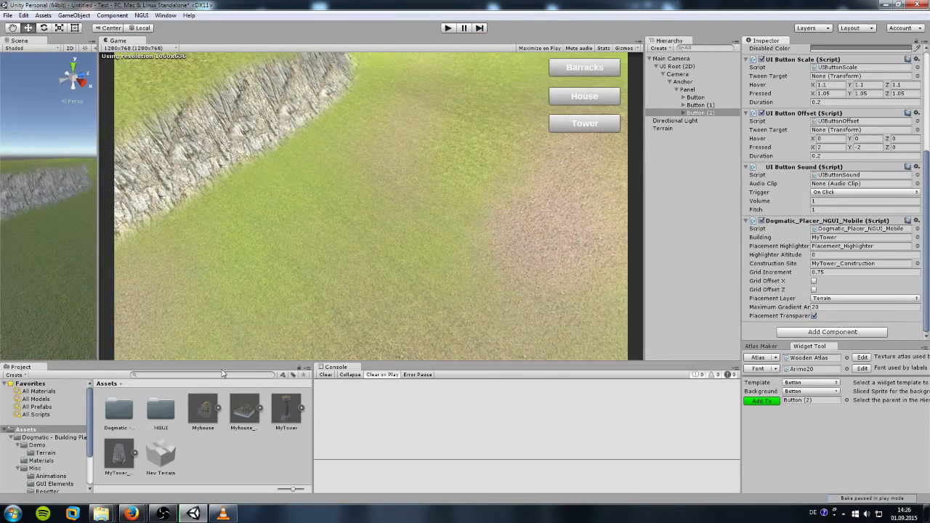
Step: Tag the Barracks prefab Obstacle and set its Obstacle Tag field to Obstacle
{"action": "left_click", "coordinate": [699, 98]}
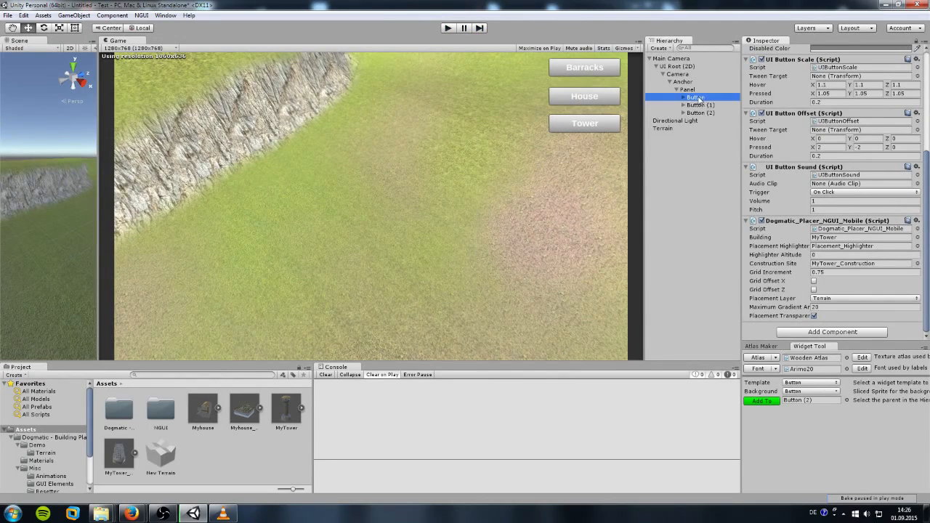
{"action": "left_click", "coordinate": [834, 237]}
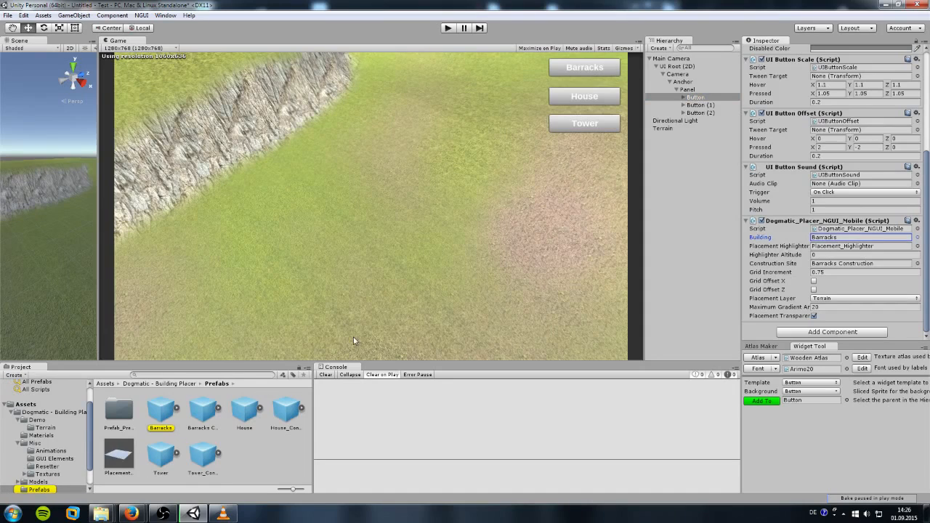
{"action": "left_click", "coordinate": [161, 411]}
{"action": "scroll", "coordinate": [785, 121], "scroll_direction": "up", "scroll_amount": 2}
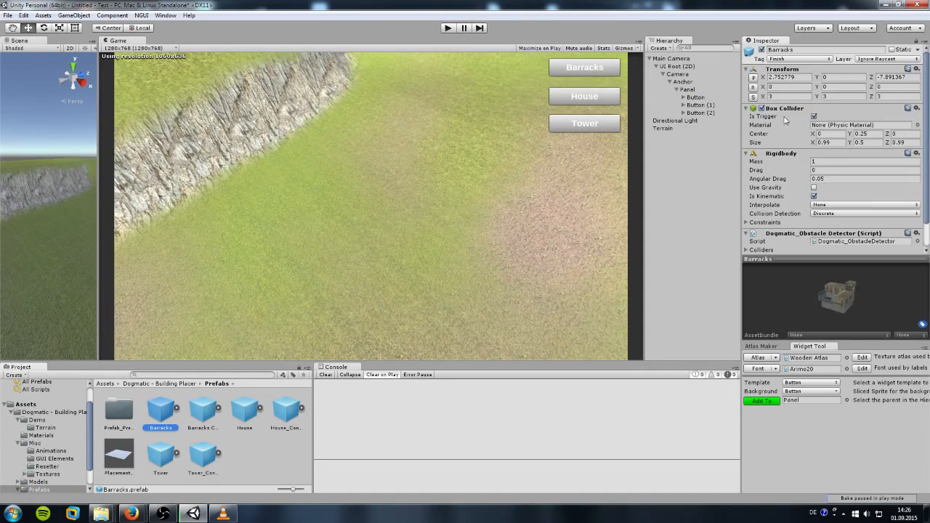
{"action": "left_click", "coordinate": [789, 59]}
{"action": "left_click", "coordinate": [795, 144]}
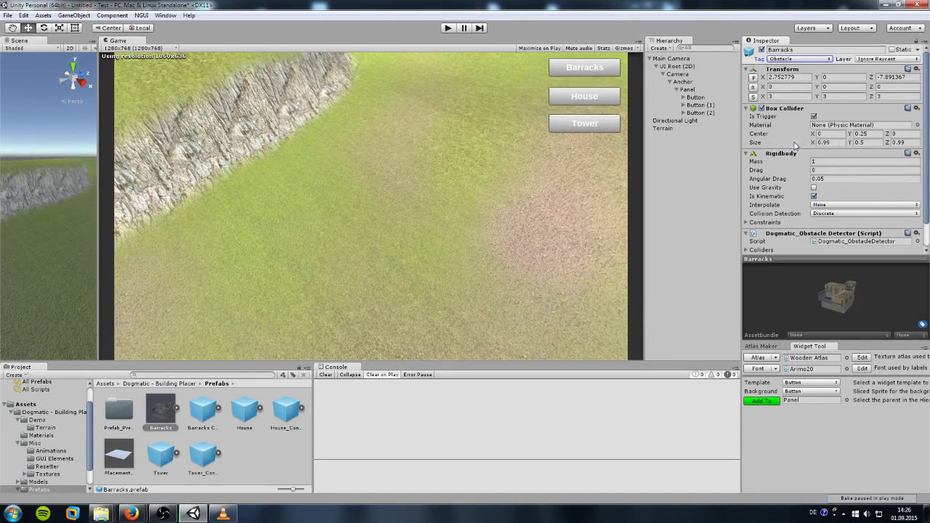
{"action": "scroll", "coordinate": [795, 149], "scroll_direction": "down", "scroll_amount": 1}
{"action": "left_click", "coordinate": [790, 231]}
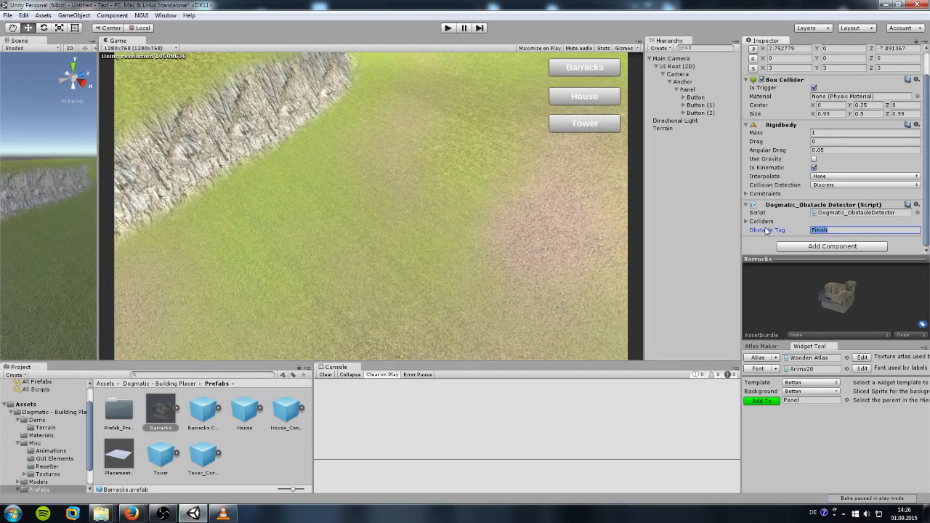
{"action": "type", "text": "Obstacle"}
Step: Replace Barracks Construction's Finish obstacle tag with Obstacle, tag it Obstacle, and start Play
{"action": "left_click", "coordinate": [205, 420]}
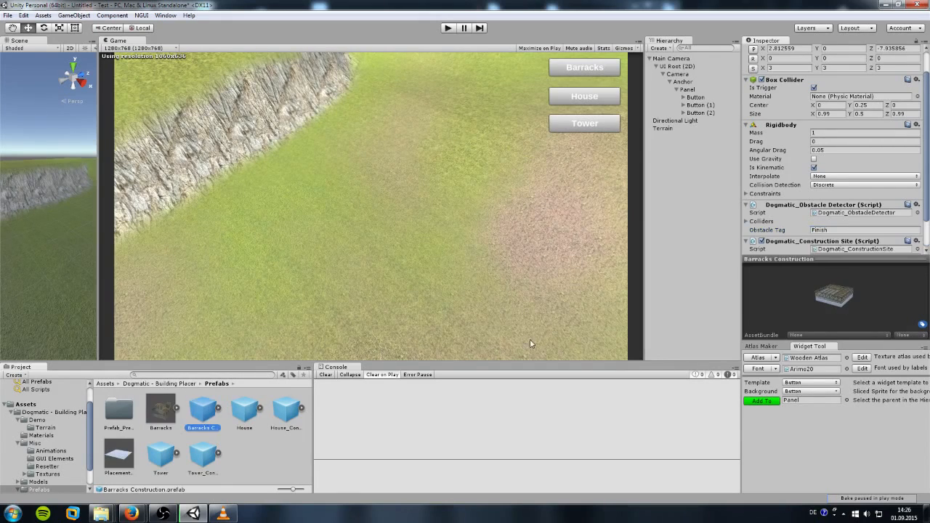
{"action": "left_click", "coordinate": [162, 425]}
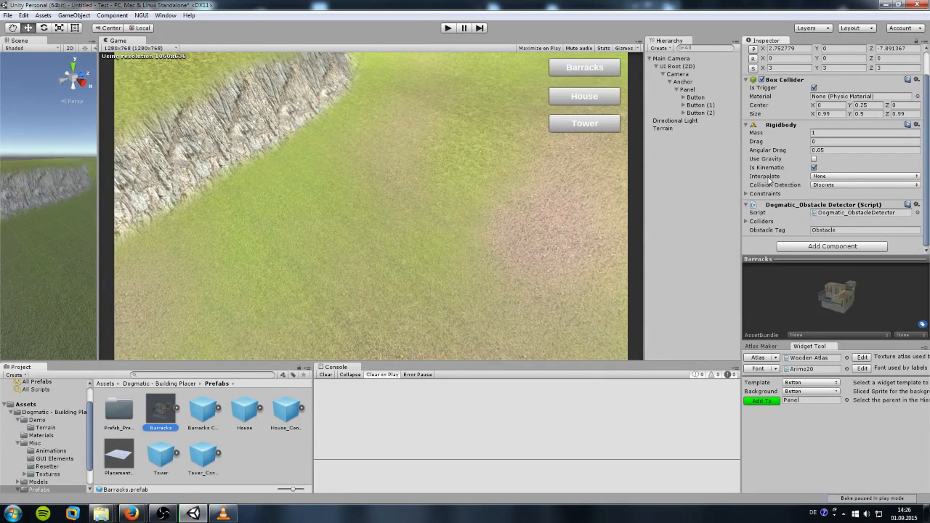
{"action": "left_click", "coordinate": [203, 420]}
{"action": "scroll", "coordinate": [836, 218], "scroll_direction": "down", "scroll_amount": 2}
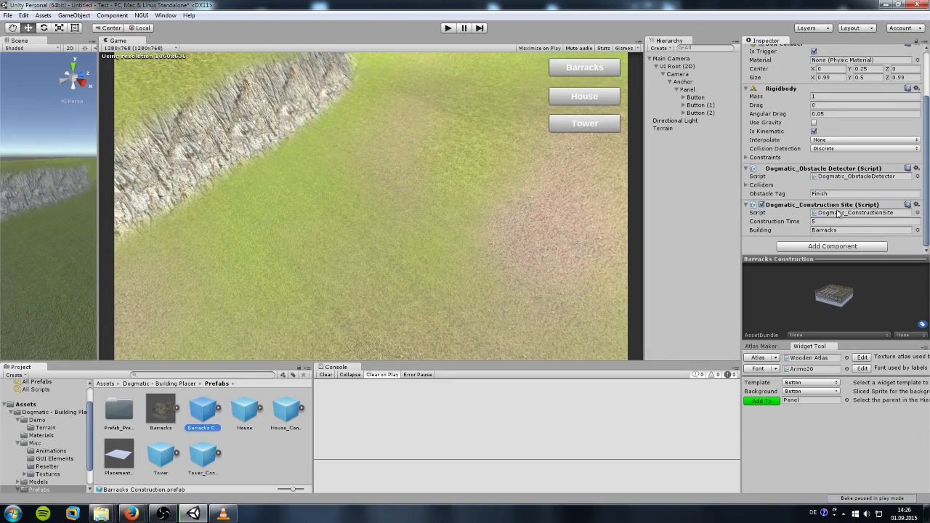
{"action": "left_click", "coordinate": [832, 194]}
{"action": "left_click_drag", "start_coordinate": [832, 194], "coordinate": [739, 194]}
{"action": "type", "text": "Obstacle"}
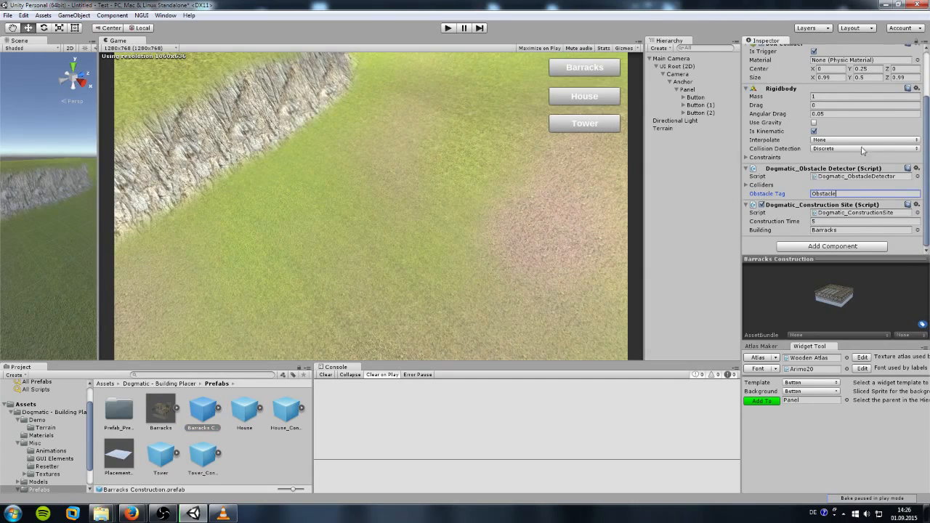
{"action": "scroll", "coordinate": [862, 150], "scroll_direction": "up", "scroll_amount": 3}
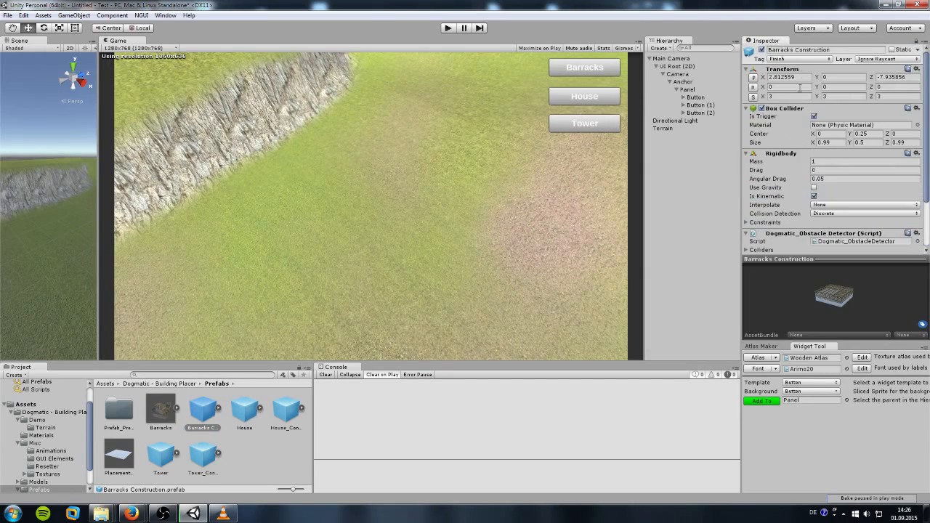
{"action": "left_click", "coordinate": [806, 60]}
{"action": "left_click", "coordinate": [806, 150]}
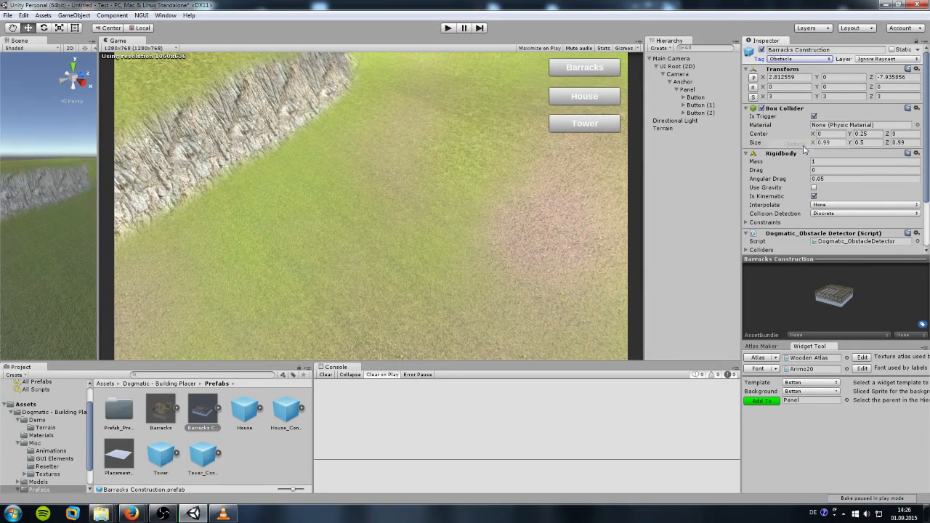
{"action": "left_click", "coordinate": [448, 28]}
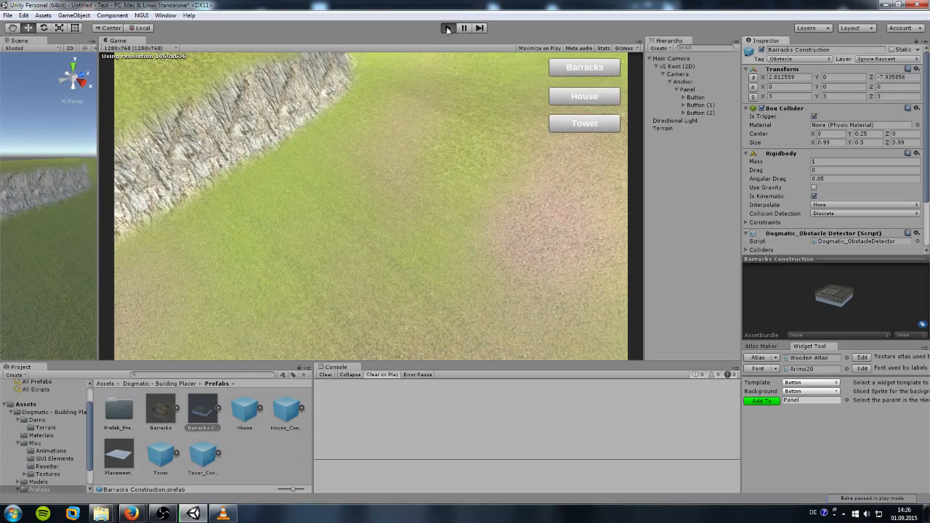
Step: Place a barracks on the grassy field, then pick a house twice, cancelling each attempt
{"action": "left_click", "coordinate": [586, 68]}
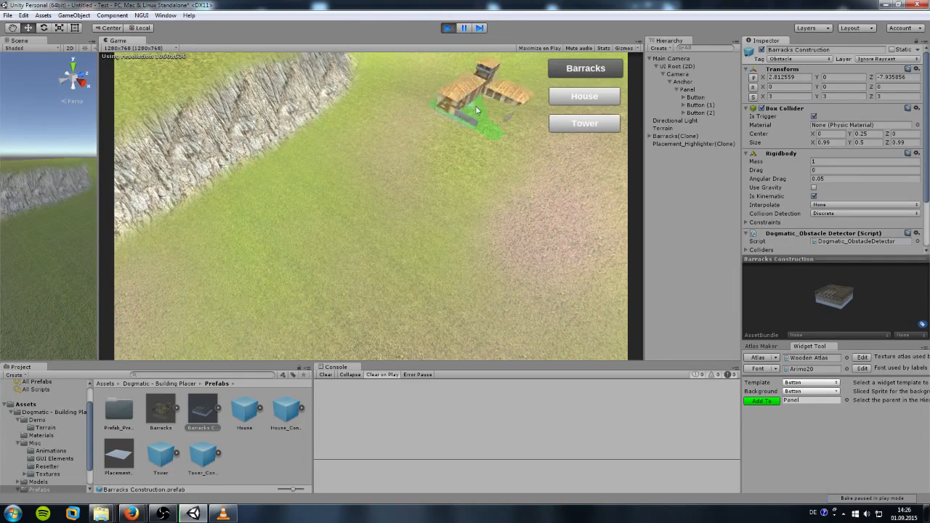
{"action": "left_click", "coordinate": [315, 212]}
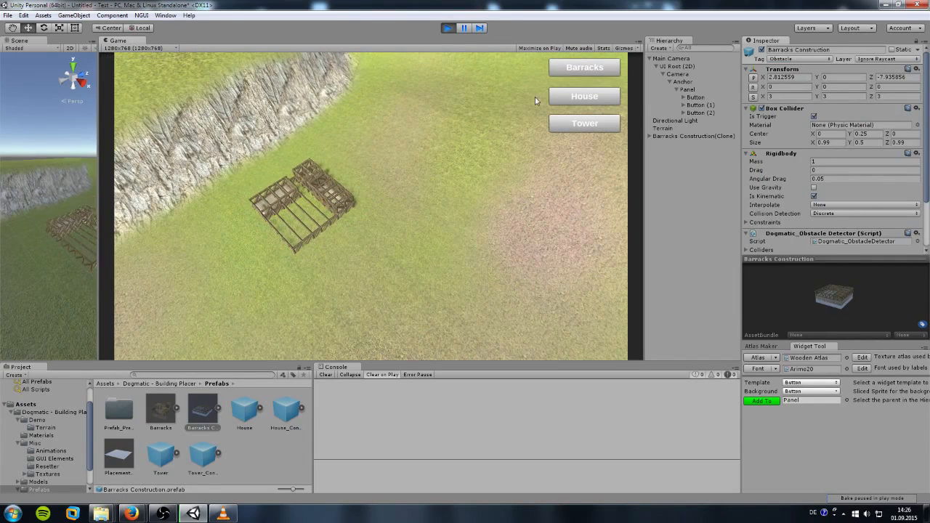
{"action": "left_click", "coordinate": [584, 97]}
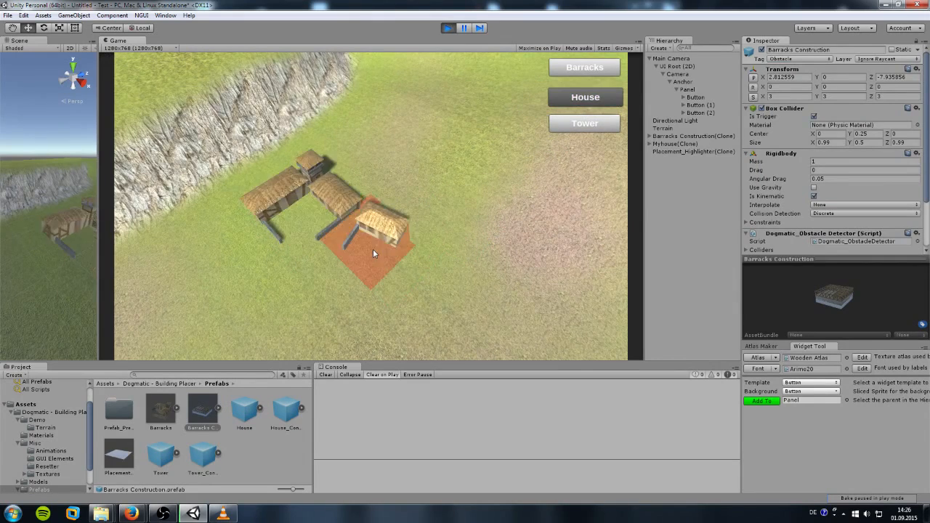
{"action": "right_click", "coordinate": [347, 220]}
{"action": "left_click", "coordinate": [585, 100]}
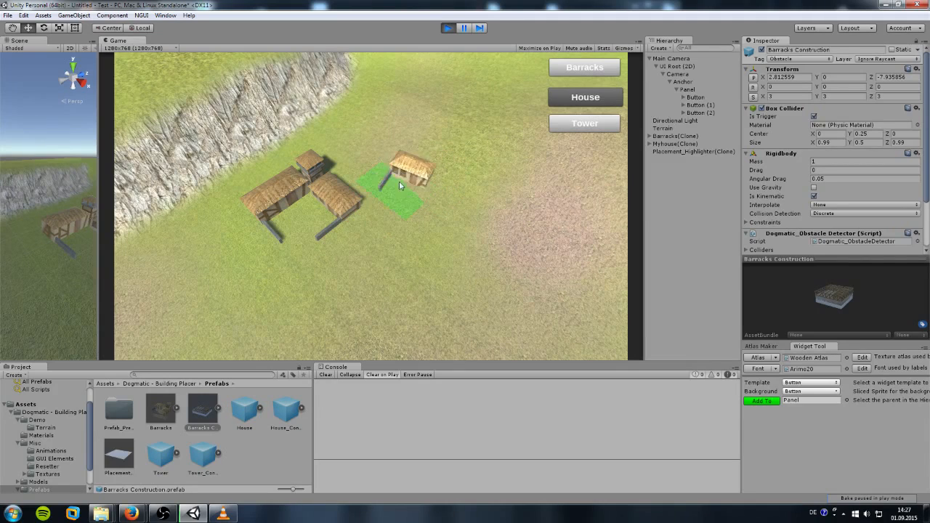
{"action": "right_click", "coordinate": [383, 197]}
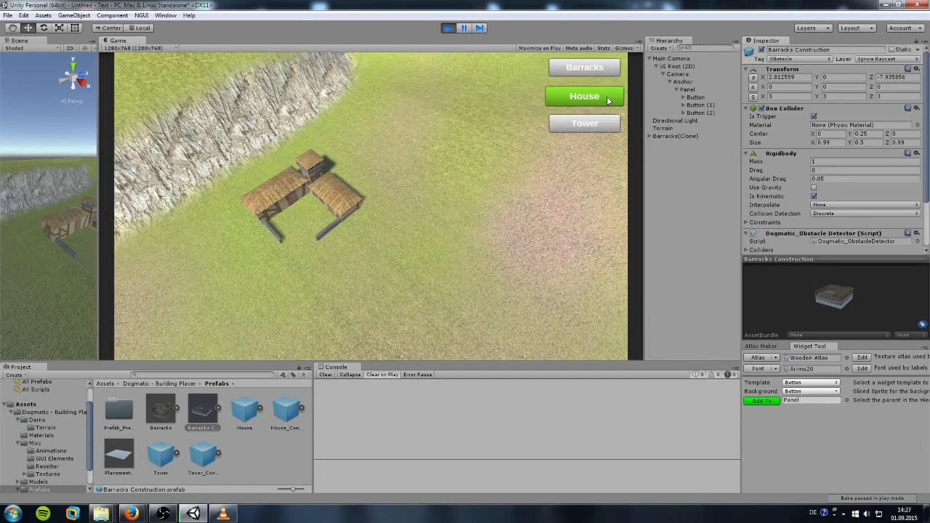
Step: Turn on Grid Offset X and Z in Button (1)'s placer component
{"action": "left_click", "coordinate": [699, 105]}
{"action": "scroll", "coordinate": [827, 251], "scroll_direction": "down", "scroll_amount": 5}
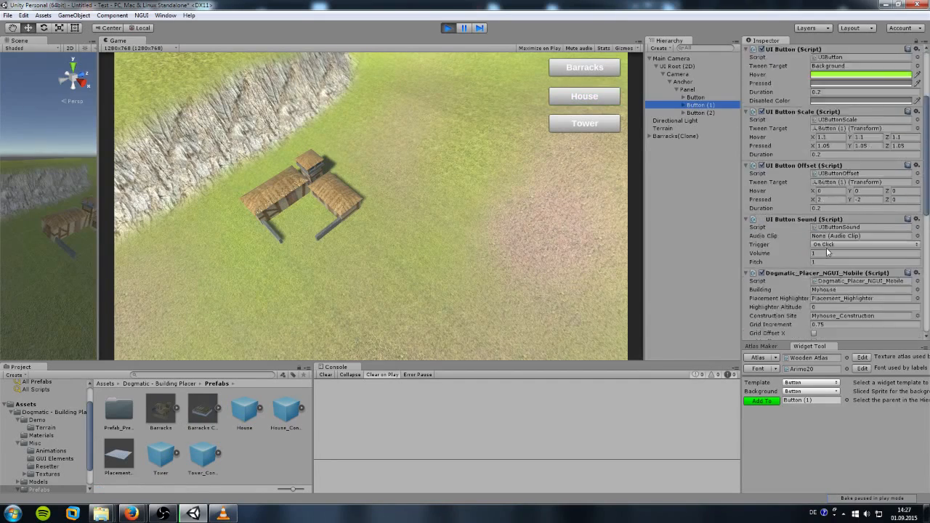
{"action": "scroll", "coordinate": [827, 251], "scroll_direction": "down", "scroll_amount": 4}
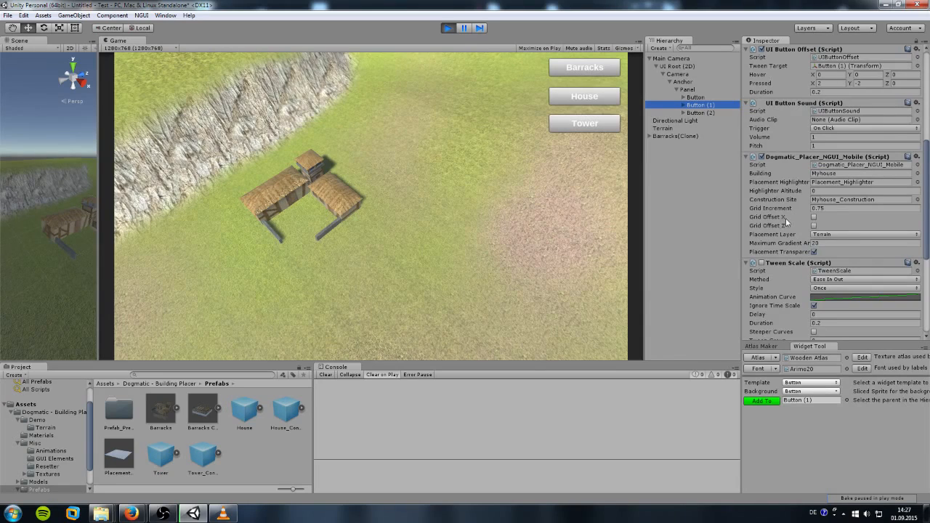
{"action": "left_click", "coordinate": [815, 218]}
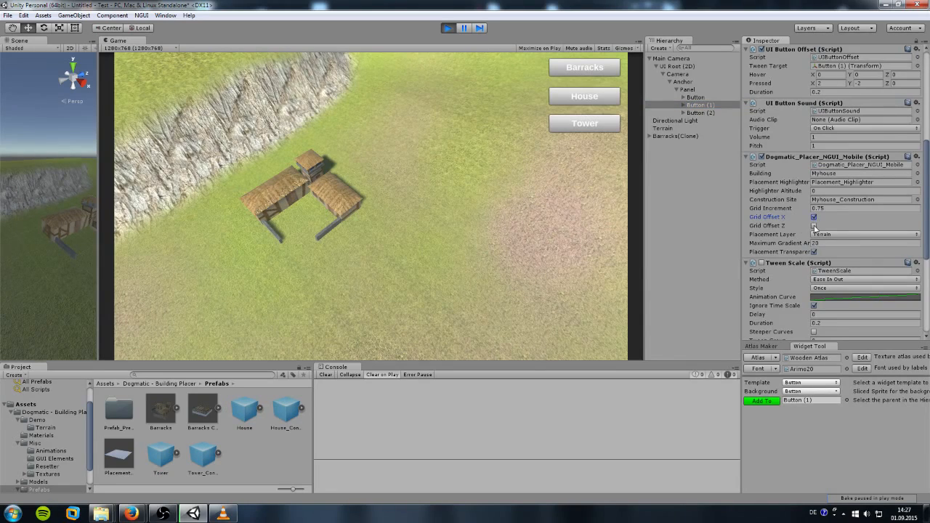
{"action": "left_click", "coordinate": [813, 225]}
{"action": "left_click", "coordinate": [814, 217]}
{"action": "left_click", "coordinate": [814, 226]}
{"action": "left_click", "coordinate": [814, 225]}
{"action": "left_click", "coordinate": [813, 217]}
Step: Place two houses and three towers around the barracks, then stop play mode
{"action": "left_click", "coordinate": [586, 96]}
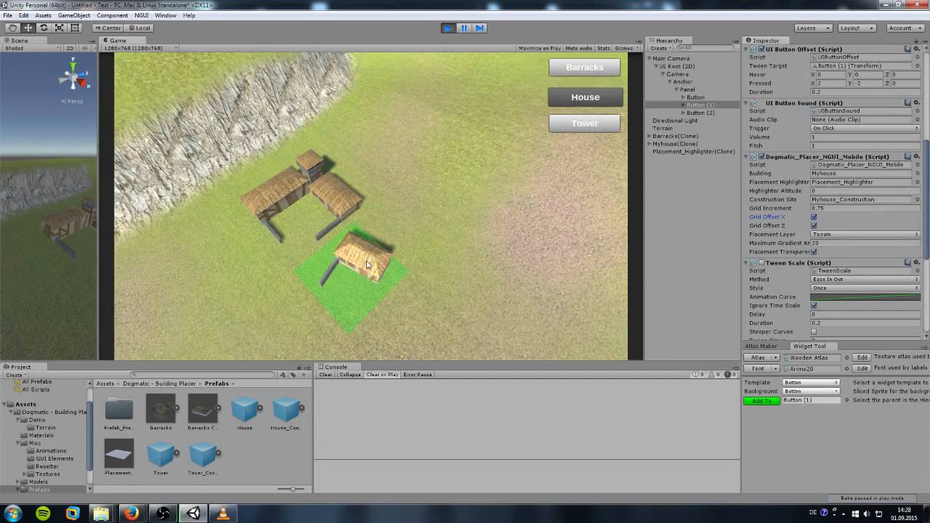
{"action": "left_click", "coordinate": [367, 265]}
{"action": "left_click", "coordinate": [584, 123]}
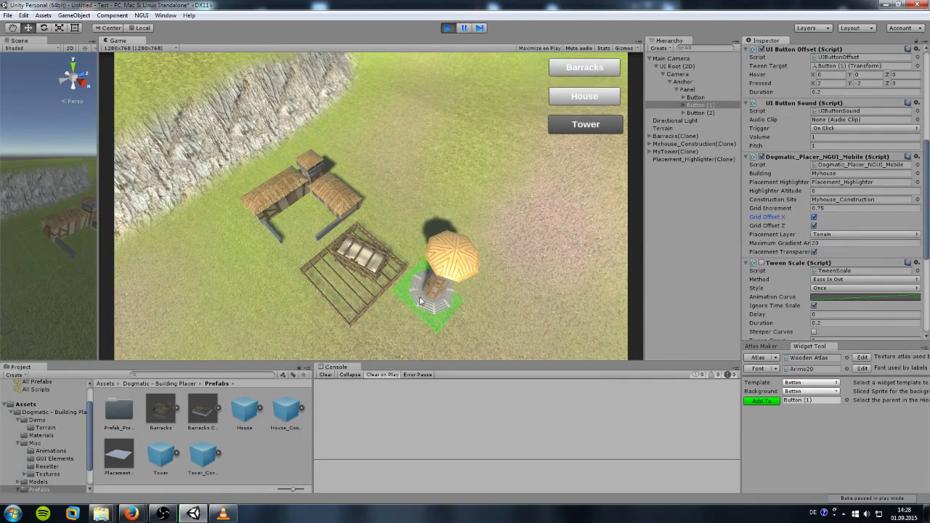
{"action": "left_click", "coordinate": [434, 289]}
{"action": "left_click", "coordinate": [589, 98]}
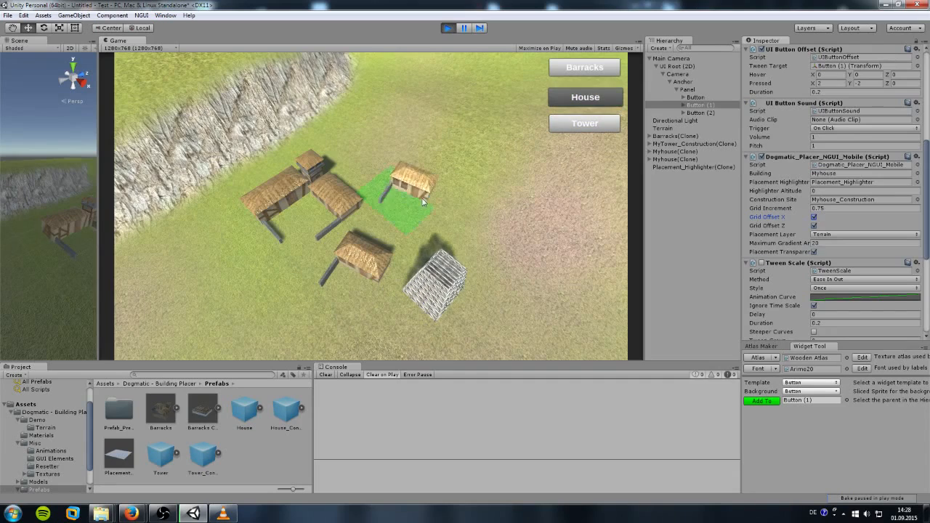
{"action": "left_click", "coordinate": [423, 228]}
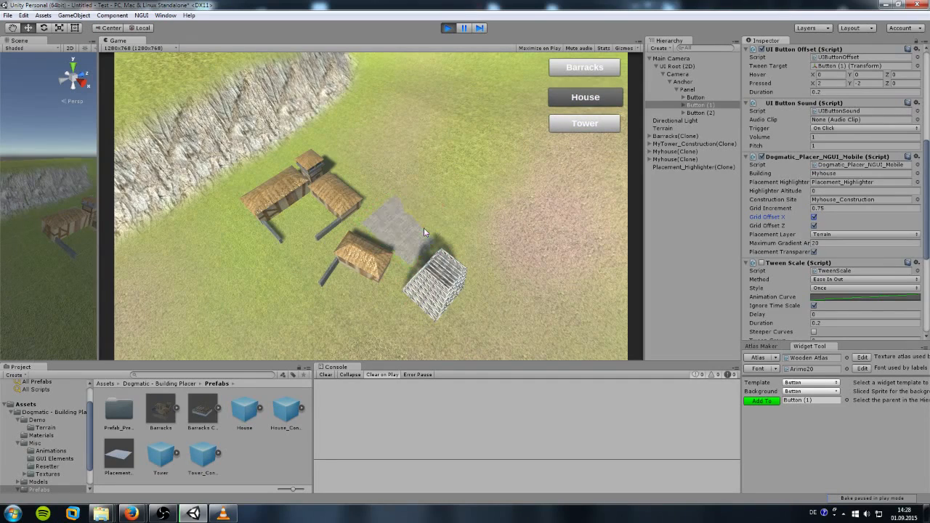
{"action": "left_click", "coordinate": [588, 128]}
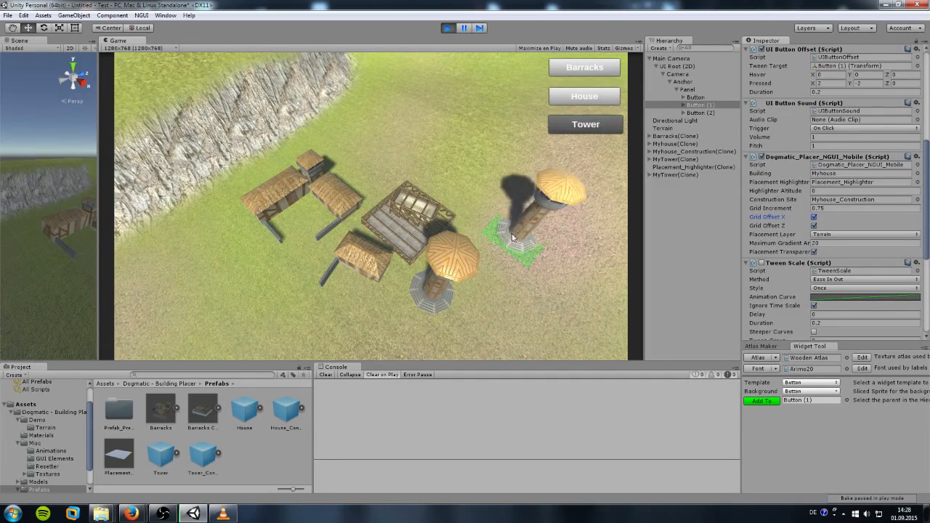
{"action": "left_click", "coordinate": [463, 252]}
{"action": "left_click", "coordinate": [585, 124]}
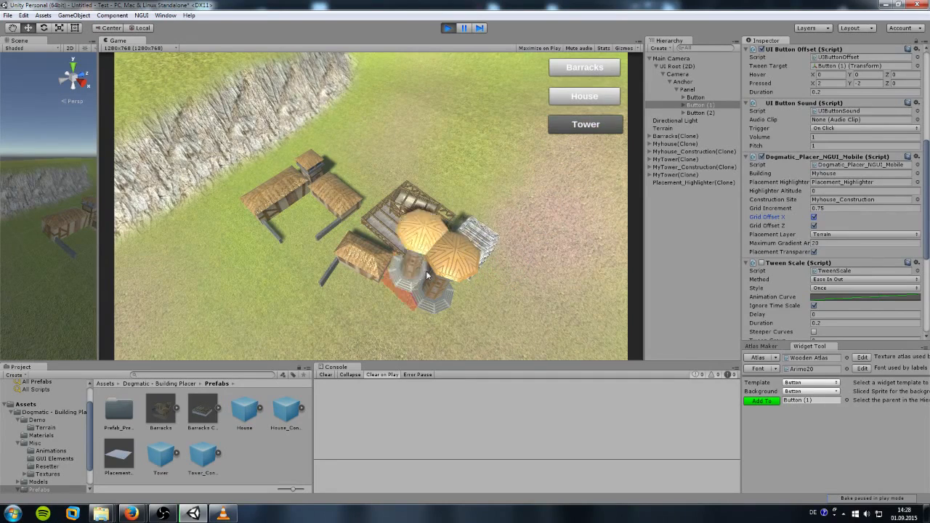
{"action": "left_click", "coordinate": [389, 322]}
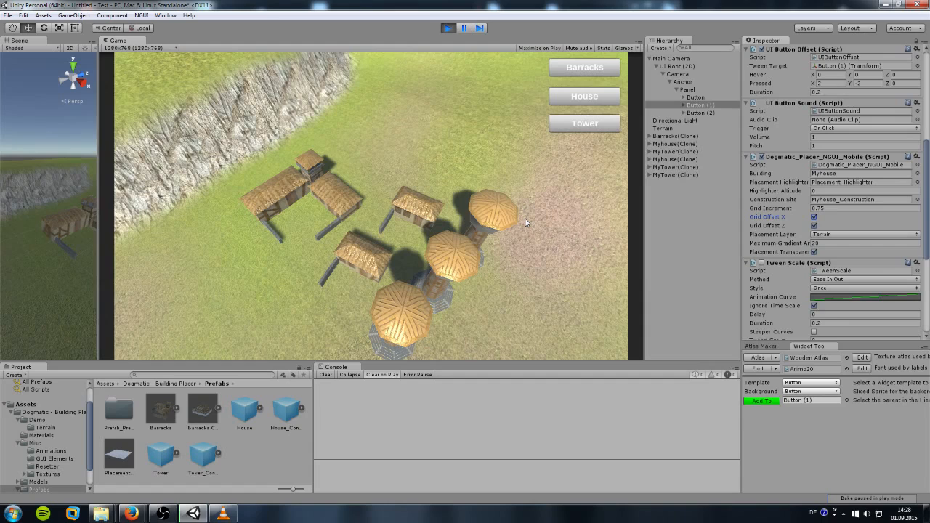
{"action": "left_click", "coordinate": [448, 28]}
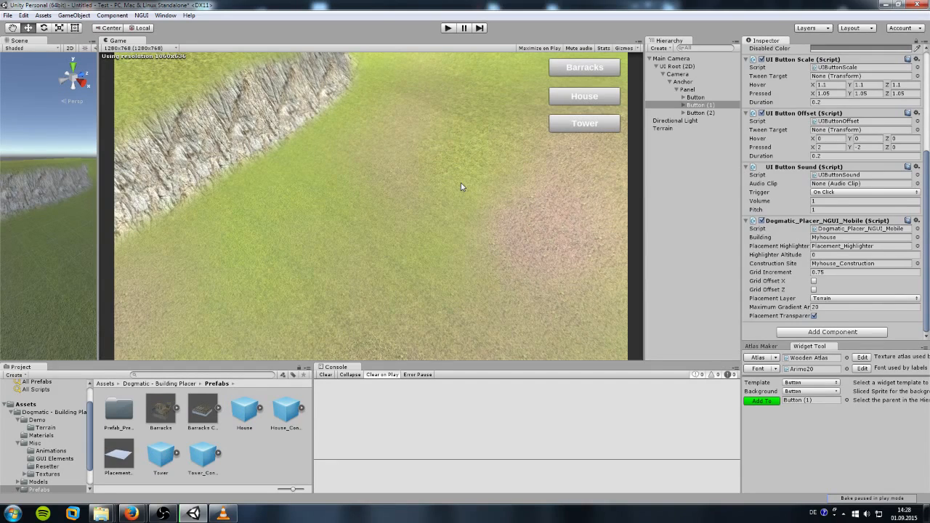
Step: Switch the Main Camera to orthographic projection and set its X rotation to 45
{"action": "left_click", "coordinate": [673, 59]}
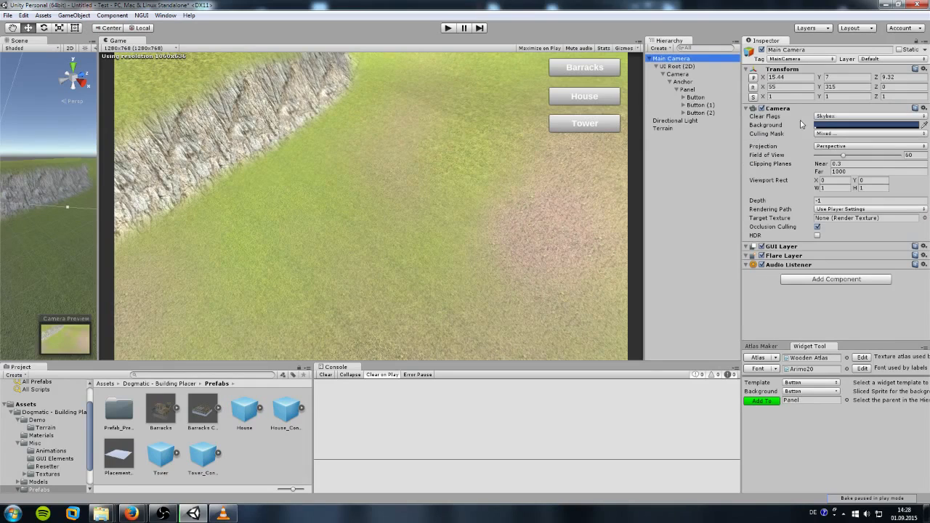
{"action": "left_click", "coordinate": [835, 147]}
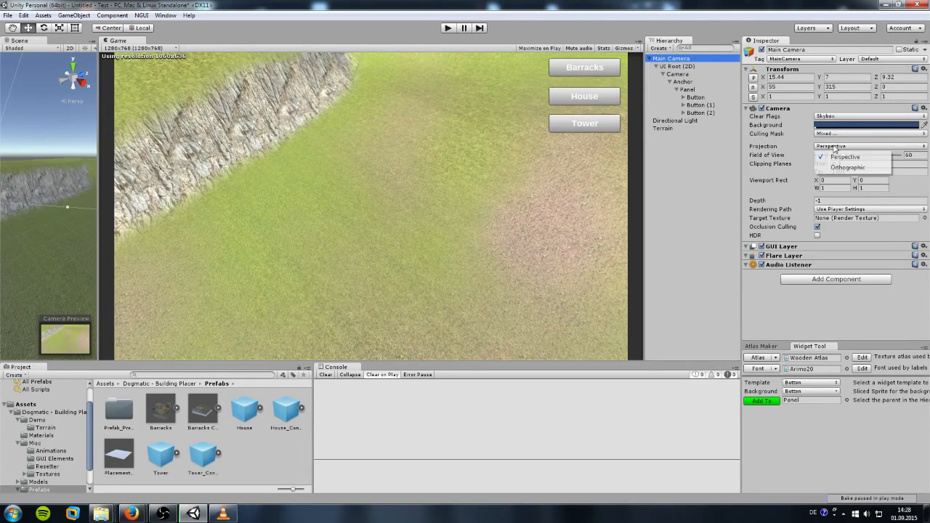
{"action": "left_click", "coordinate": [837, 172]}
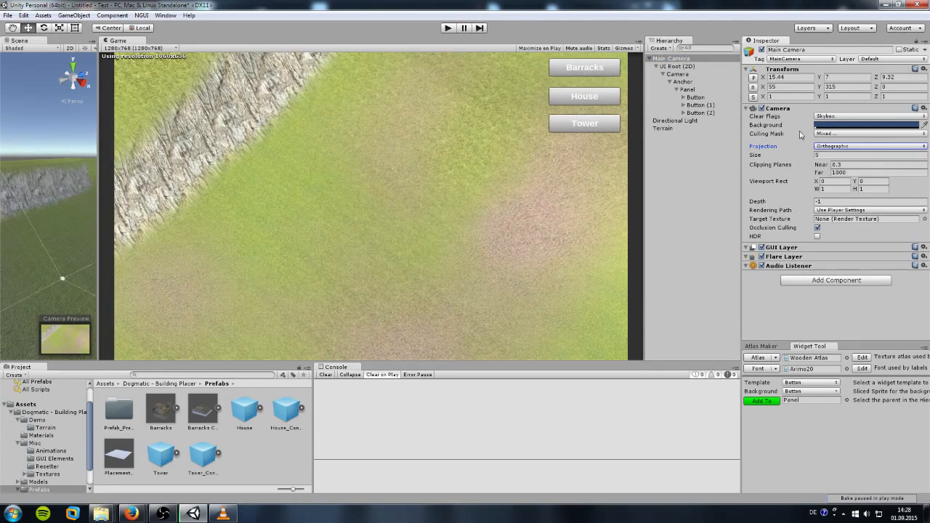
{"action": "left_click", "coordinate": [781, 86]}
{"action": "type", "text": "45"}
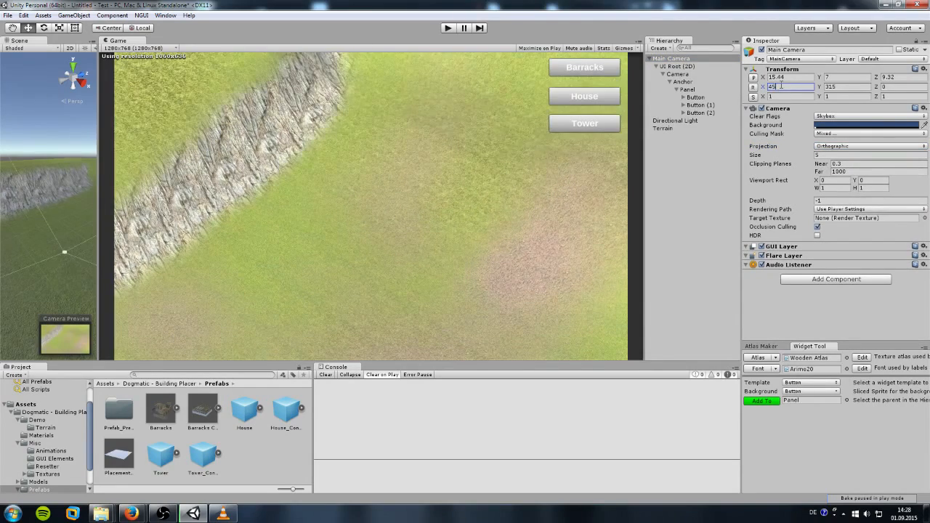
Step: Start the game and place a barracks, two houses and two towers on the terrain
{"action": "left_click", "coordinate": [448, 28]}
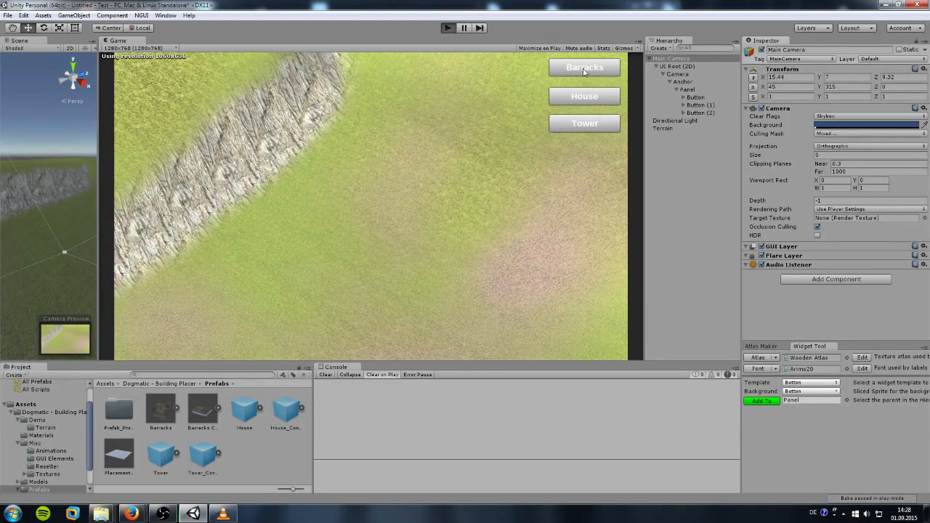
{"action": "left_click", "coordinate": [588, 68]}
{"action": "left_click", "coordinate": [321, 183]}
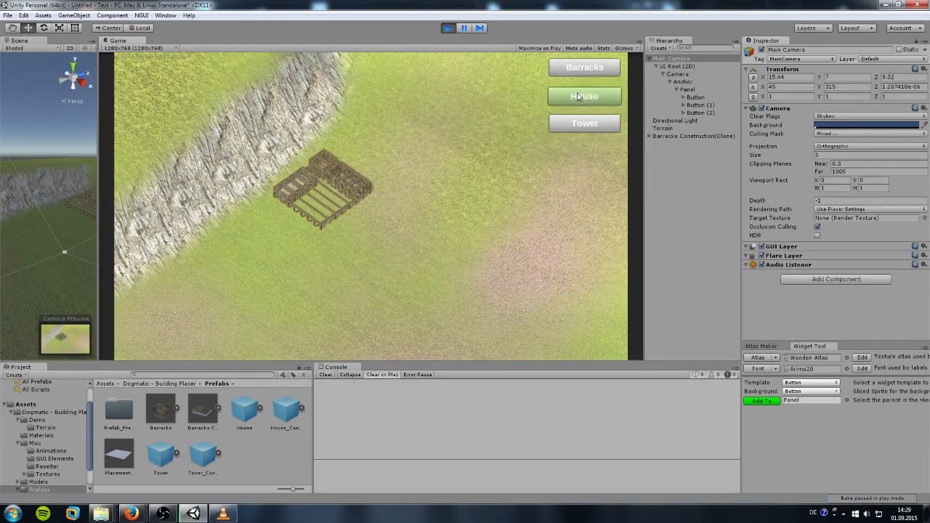
{"action": "left_click", "coordinate": [585, 97]}
{"action": "left_click", "coordinate": [444, 192]}
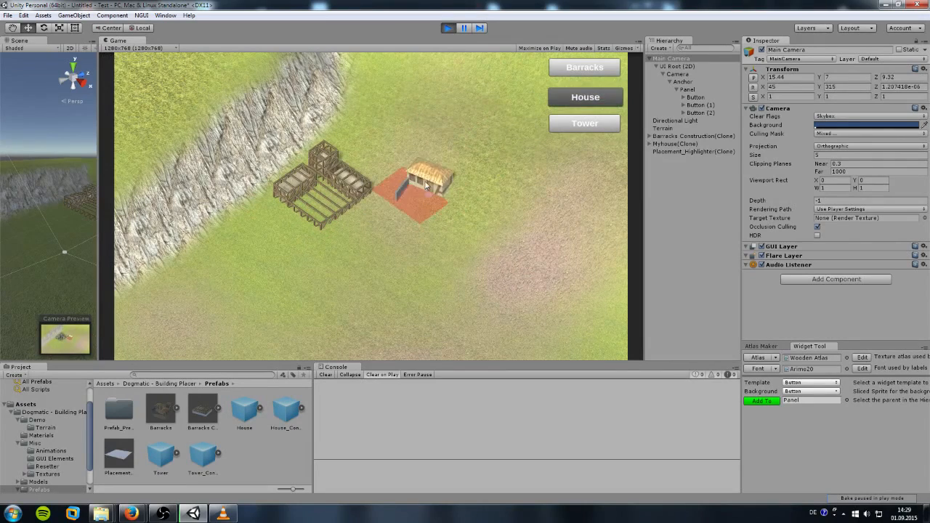
{"action": "left_click", "coordinate": [584, 97]}
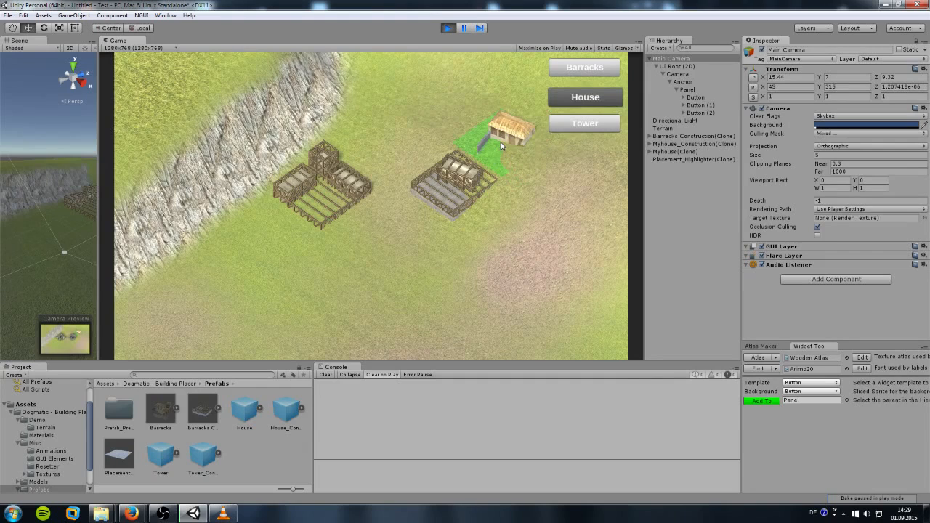
{"action": "left_click", "coordinate": [507, 150]}
{"action": "left_click", "coordinate": [573, 127]}
{"action": "left_click", "coordinate": [404, 247]}
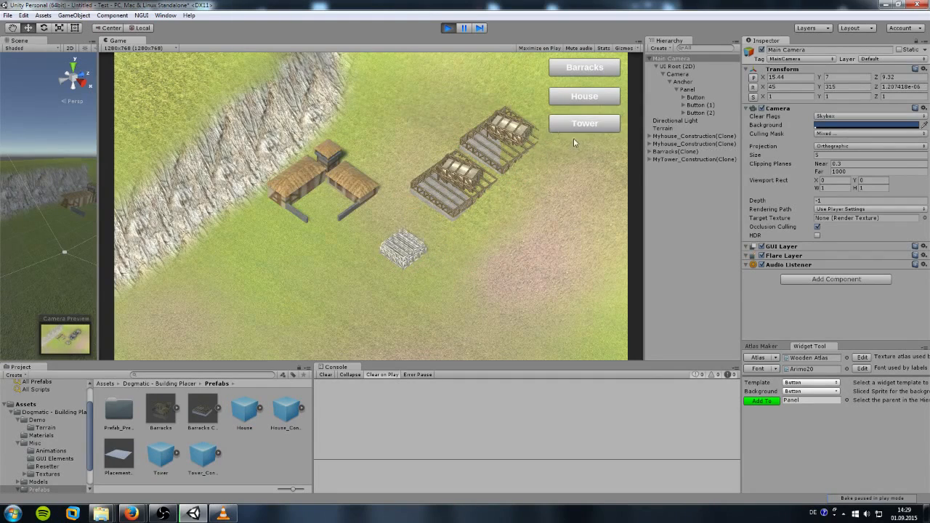
{"action": "left_click", "coordinate": [585, 124]}
{"action": "left_click", "coordinate": [385, 137]}
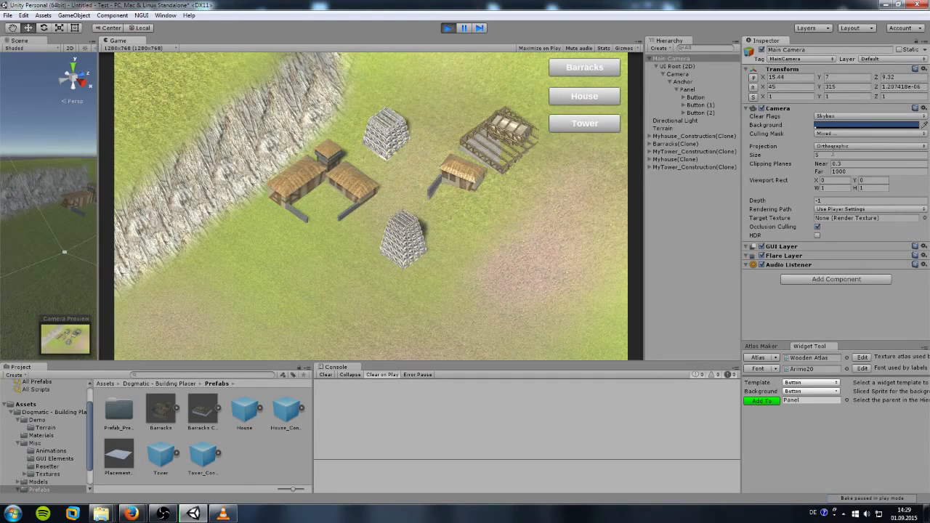
Step: Stop the game and give the Main Camera perspective projection with X rotation 55
{"action": "left_click", "coordinate": [834, 147]}
{"action": "left_click", "coordinate": [836, 154]}
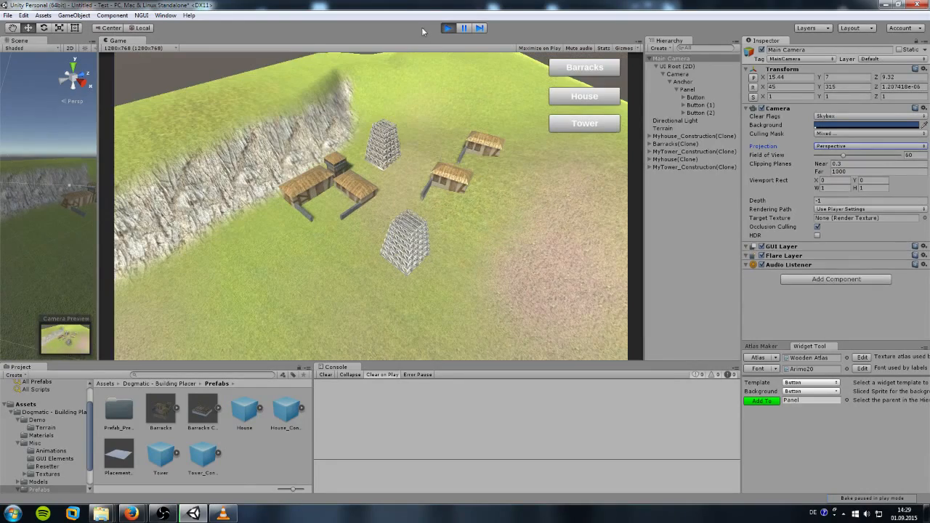
{"action": "left_click", "coordinate": [447, 29]}
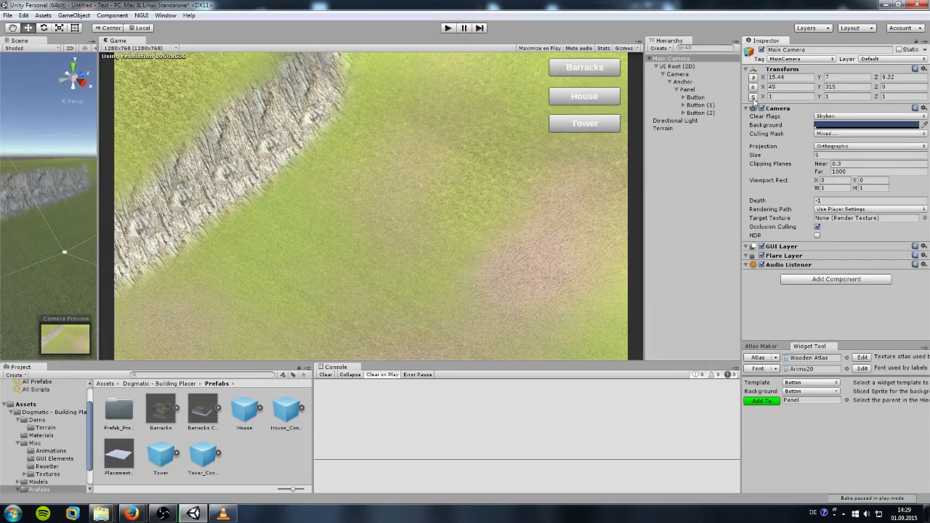
{"action": "left_click", "coordinate": [781, 87]}
{"action": "type", "text": "55"}
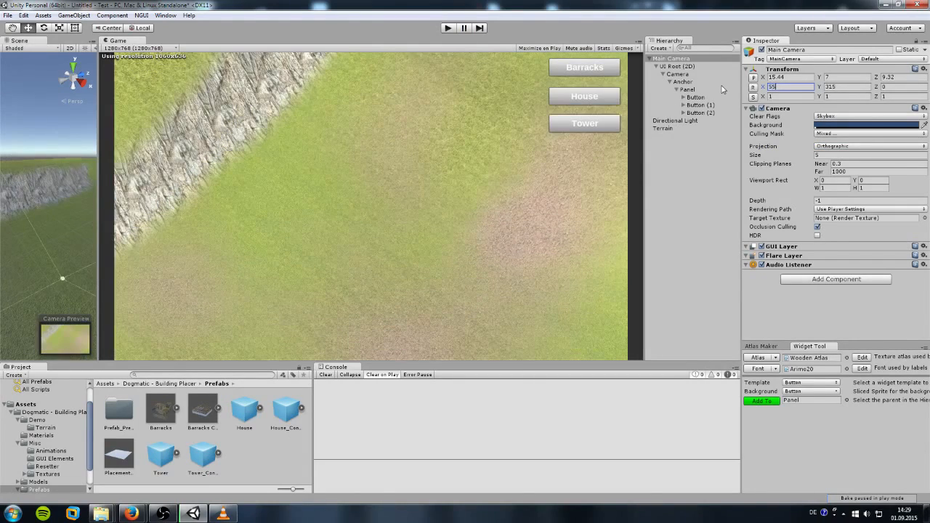
{"action": "left_click", "coordinate": [836, 147]}
{"action": "left_click", "coordinate": [840, 157]}
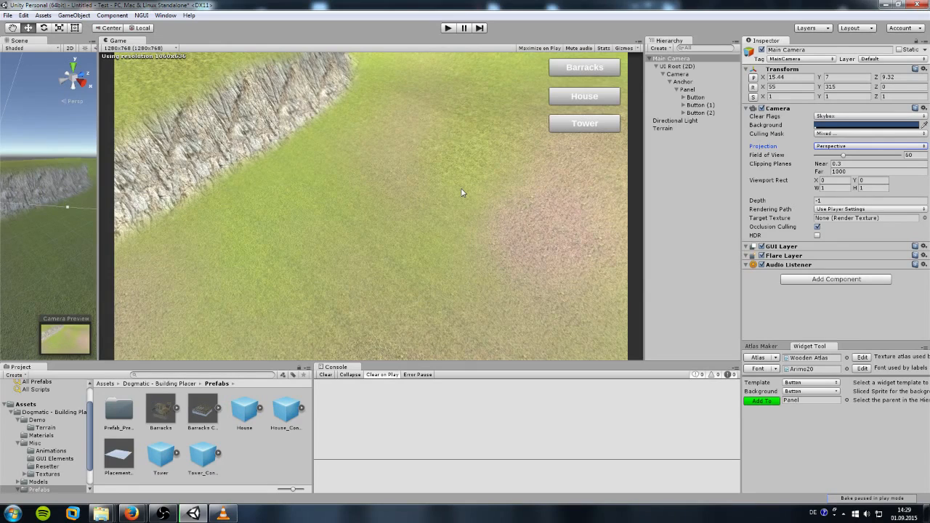
Step: Open the Scripts folder and open the Dogmatic_Placer_NGUI_Mobile script in MonoDevelop
{"action": "scroll", "coordinate": [60, 453], "scroll_direction": "down", "scroll_amount": 2}
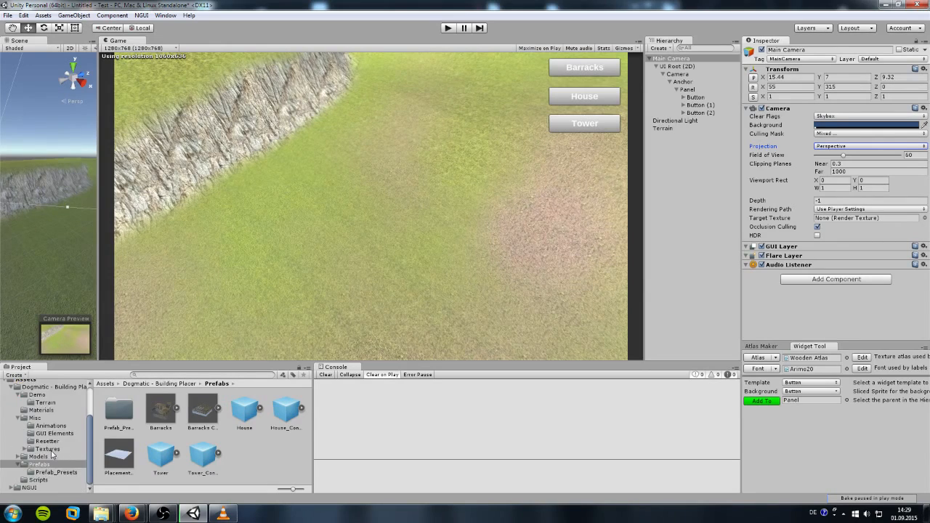
{"action": "left_click", "coordinate": [40, 483]}
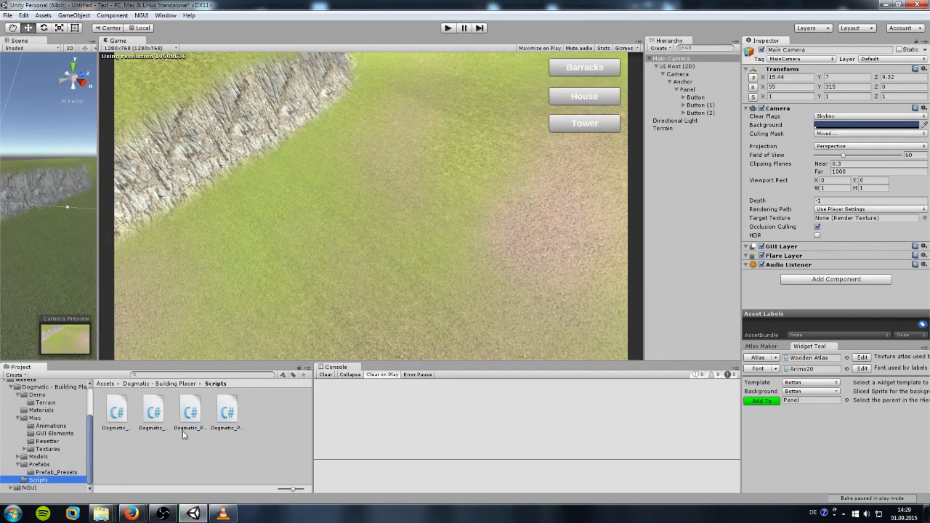
{"action": "left_click", "coordinate": [227, 413]}
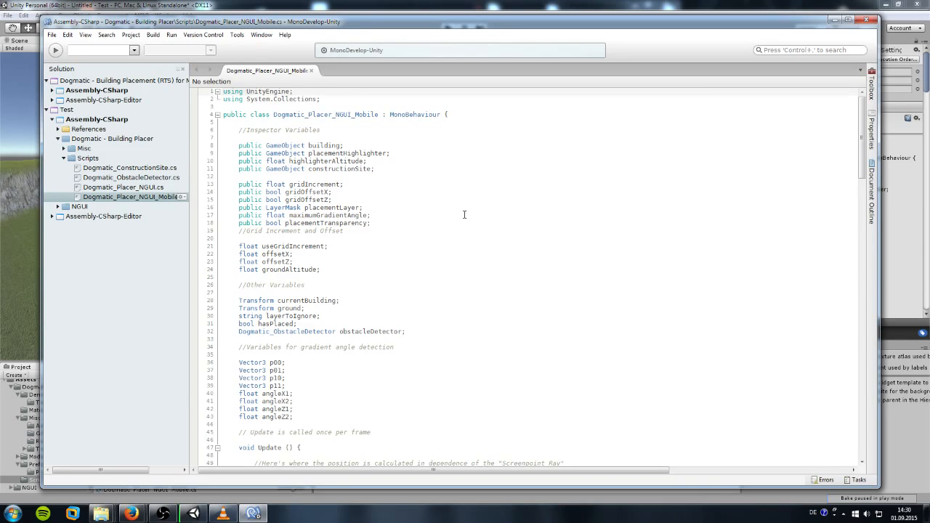
Step: Scroll to the Update() placement block and highlight the 'Add custom actions for valid placement here' comment
{"action": "scroll", "coordinate": [464, 214], "scroll_direction": "down", "scroll_amount": 2}
{"action": "scroll", "coordinate": [464, 215], "scroll_direction": "down", "scroll_amount": 18}
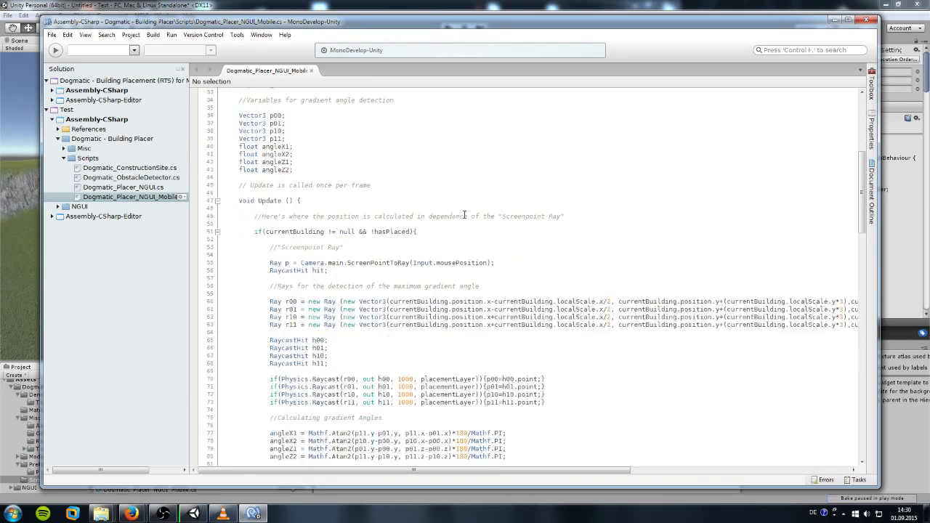
{"action": "scroll", "coordinate": [465, 215], "scroll_direction": "down", "scroll_amount": 11}
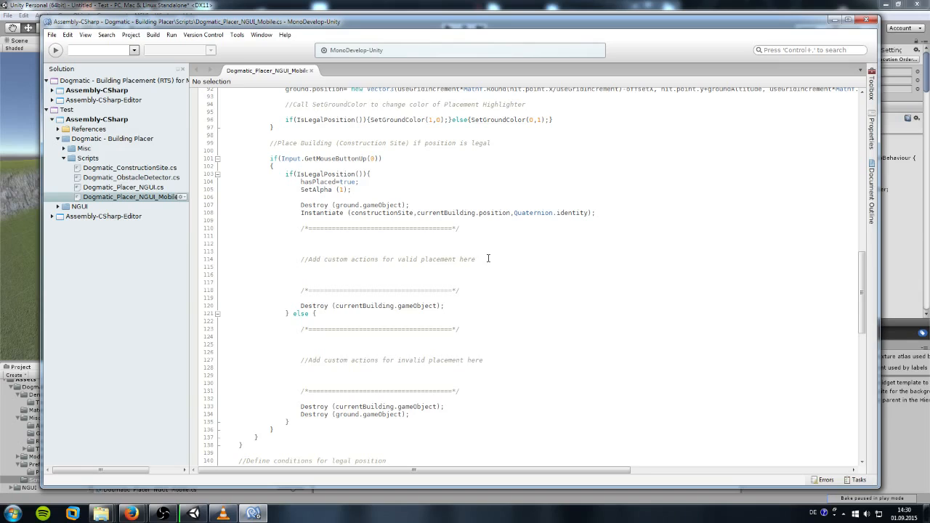
{"action": "left_click_drag", "start_coordinate": [476, 260], "coordinate": [300, 259]}
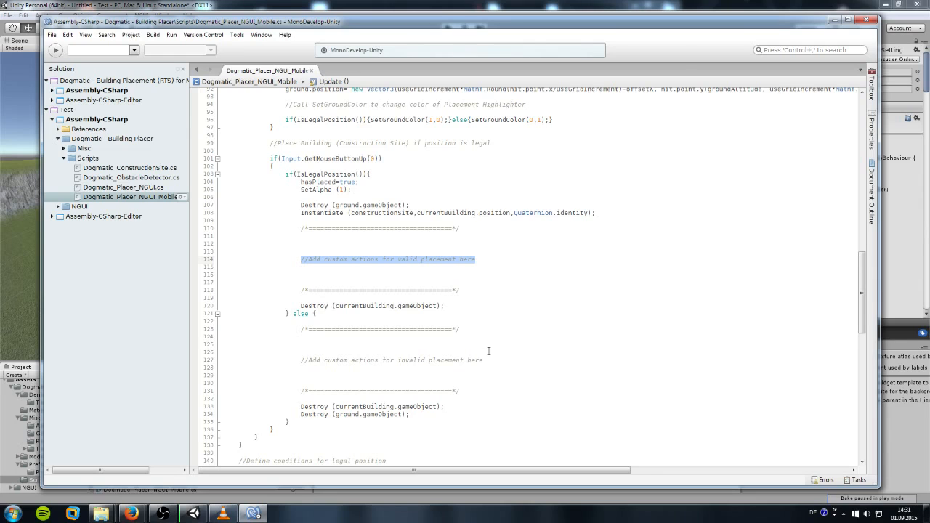
Step: Highlight the IsLegalPosition name and its 'return true;' line, then put the cursor on empty line 154
{"action": "scroll", "coordinate": [489, 350], "scroll_direction": "down", "scroll_amount": 14}
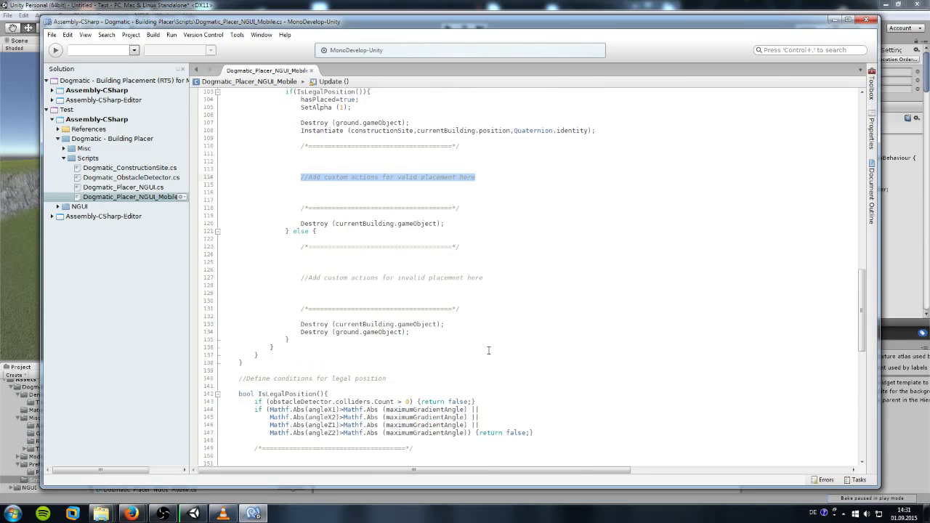
{"action": "scroll", "coordinate": [218, 276], "scroll_direction": "up", "scroll_amount": 2}
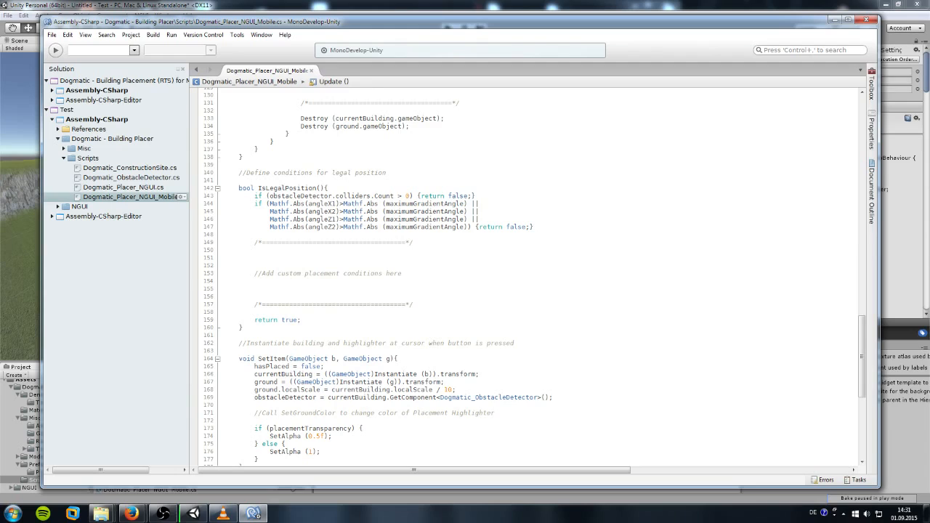
{"action": "left_click_drag", "start_coordinate": [258, 188], "coordinate": [317, 188]}
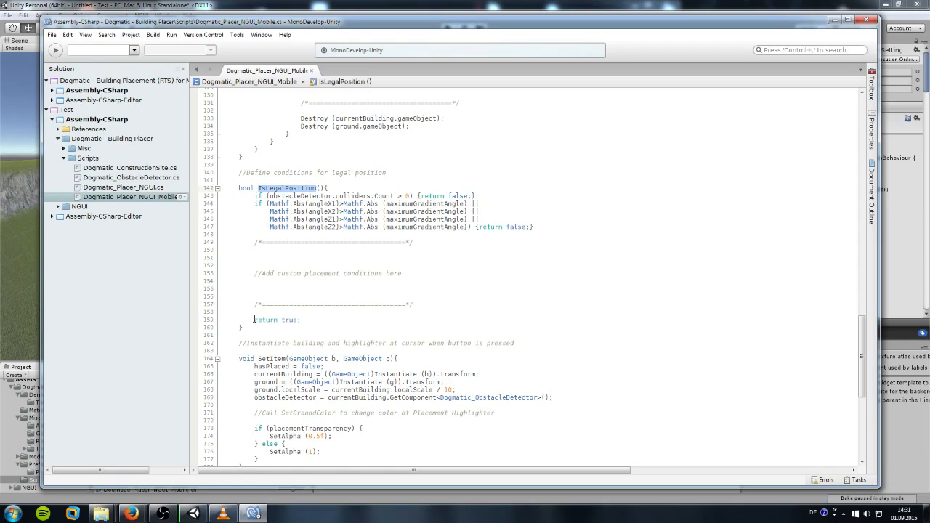
{"action": "left_click_drag", "start_coordinate": [254, 320], "coordinate": [301, 320]}
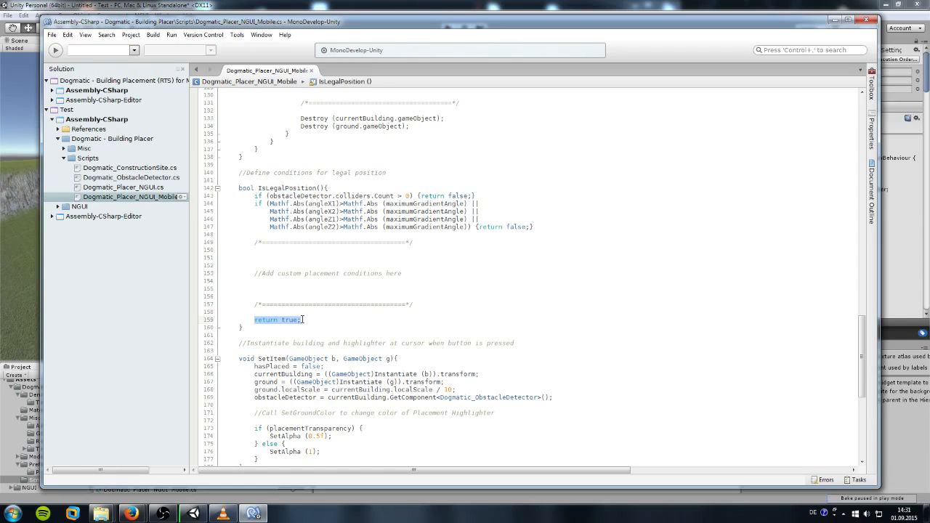
{"action": "left_click", "coordinate": [354, 280]}
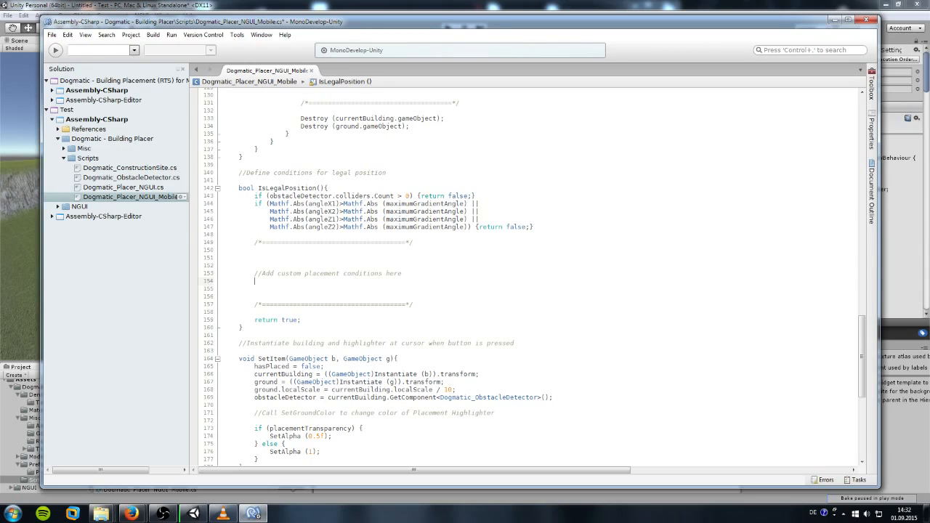
{"action": "type", "text": "if ("}
{"action": "type", "text": "/*/"}
{"action": "type", "text": "*"}
{"action": "type", "text": "Player do"}
{"action": "type", "text": "esn't have"}
{"action": "type", "text": " enough money*/"}
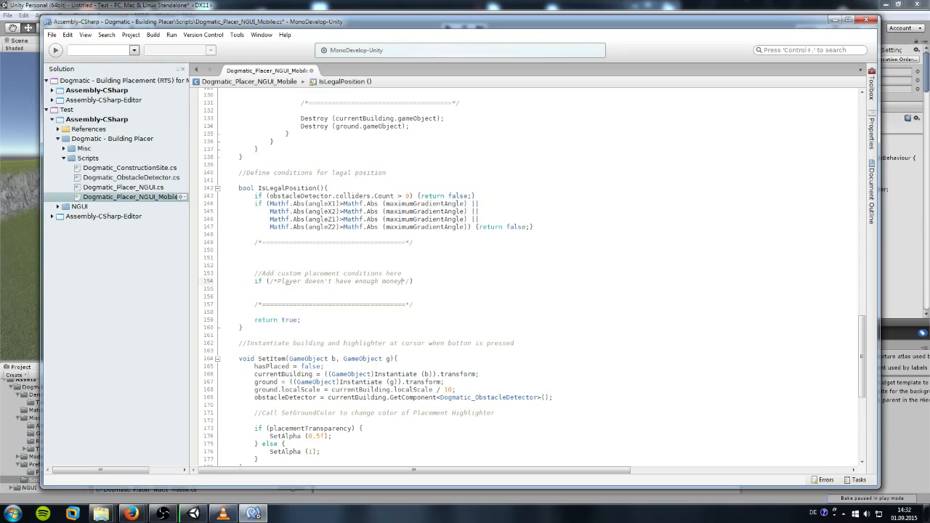
{"action": "key", "text": "BackSpace"}
{"action": "key", "text": "BackSpace"}
{"action": "key", "text": "BackSpace"}
{"action": "key", "text": "BackSpace"}
{"action": "key", "text": "BackSpace"}
{"action": "type", "text": "gold"}
{"action": "key", "text": "Right"}
{"action": "key", "text": "Right"}
{"action": "type", "text": "{}"}
{"action": "key", "text": "Return"}
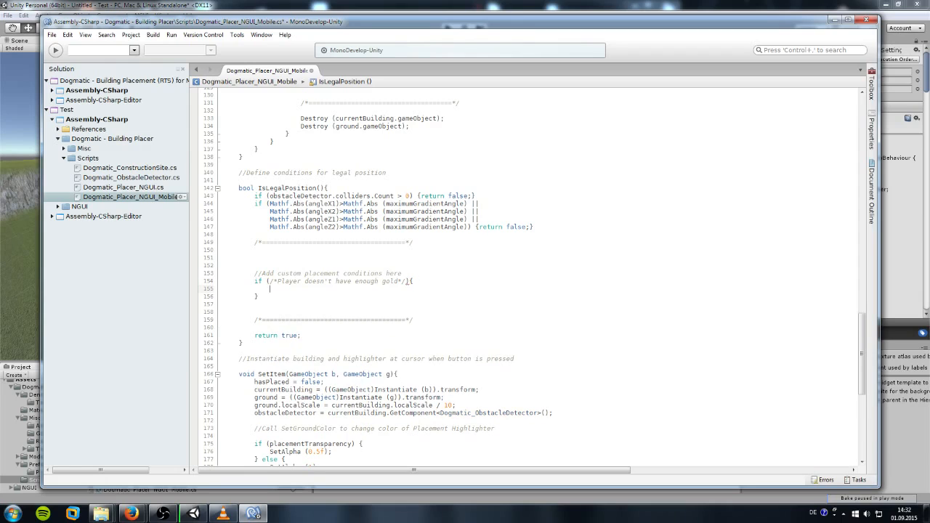
{"action": "type", "text": "return false;"}
{"action": "left_click_drag", "start_coordinate": [269, 296], "coordinate": [202, 283]}
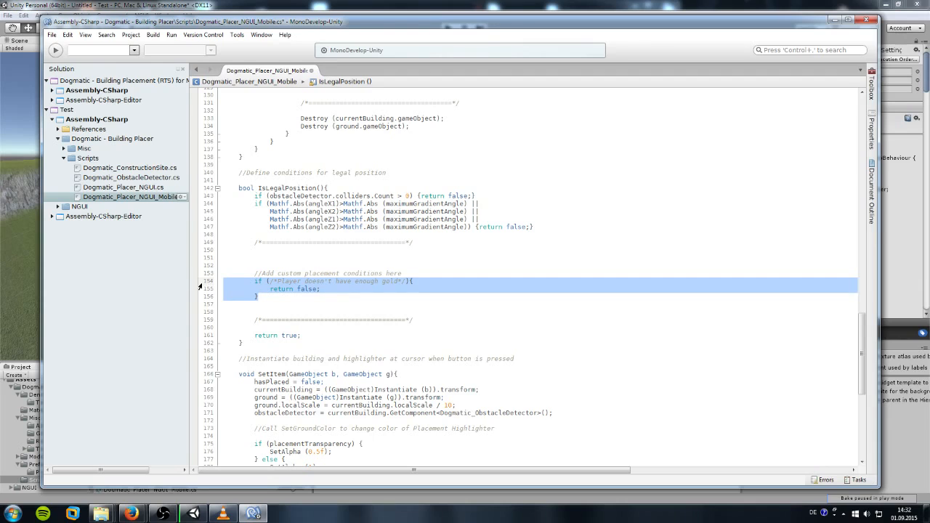
{"action": "key", "text": "BackSpace"}
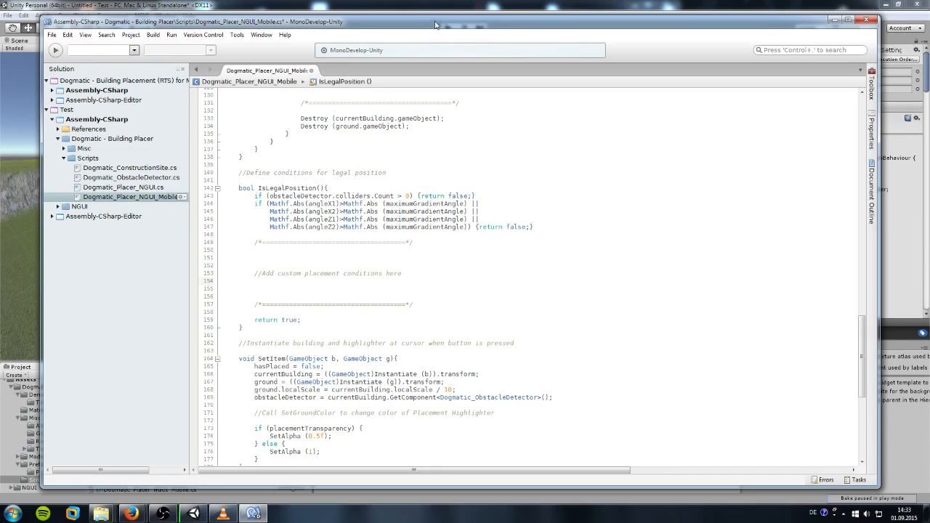
{"action": "left_click_drag", "start_coordinate": [438, 24], "coordinate": [929, 38]}
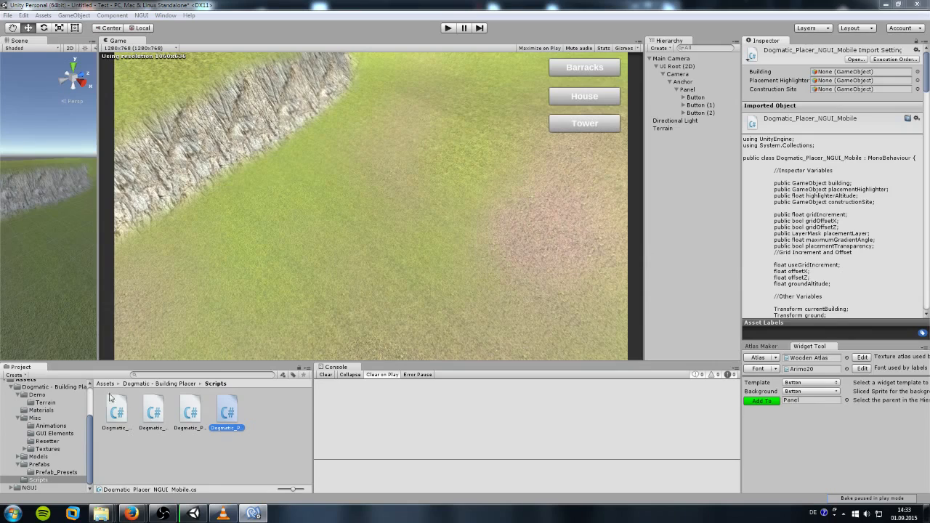
Step: Show the Dogmatic - Building Placer folder's subfolders and Manual, briefly switching to VLC and back
{"action": "left_click", "coordinate": [50, 390]}
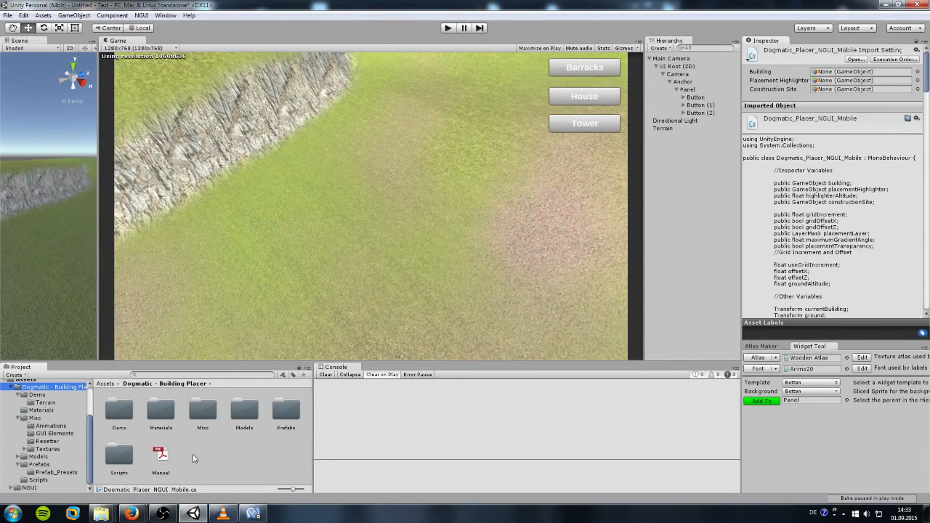
{"action": "left_click", "coordinate": [220, 516]}
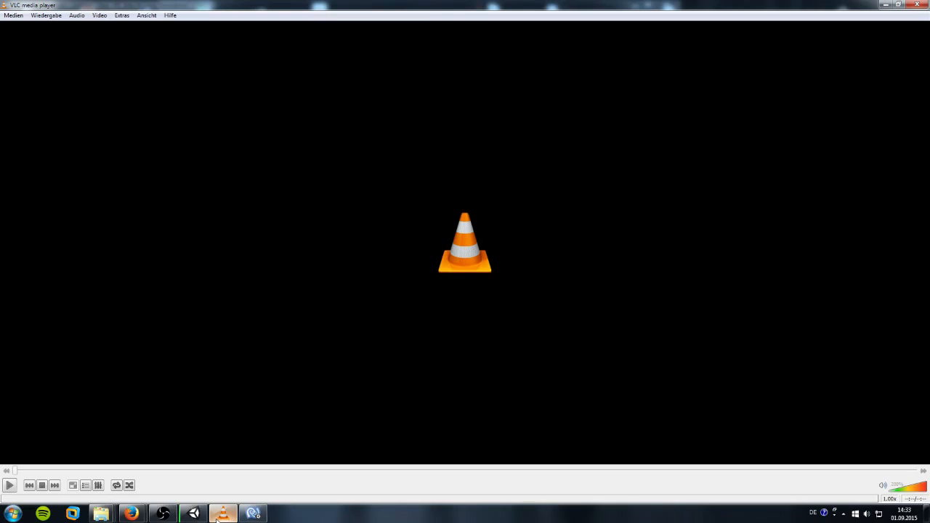
{"action": "left_click", "coordinate": [255, 516]}
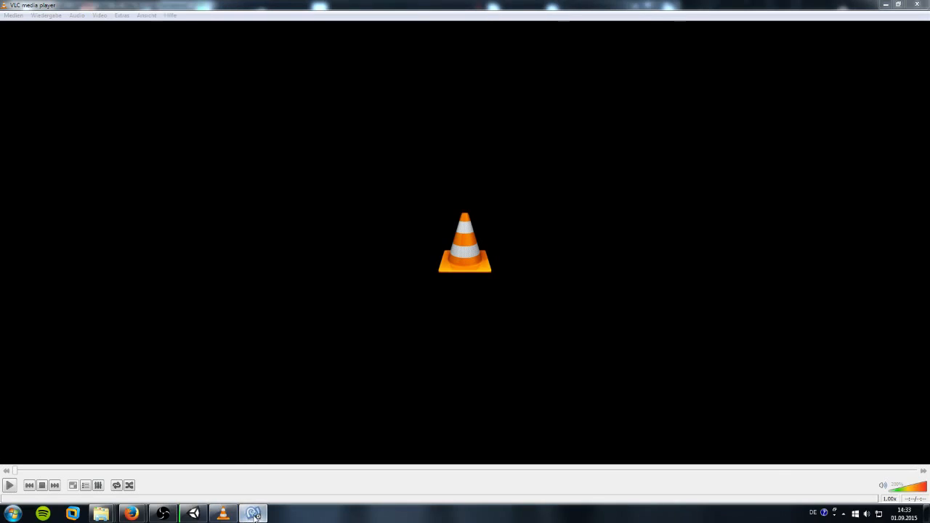
{"action": "left_click", "coordinate": [194, 515]}
{"action": "left_click", "coordinate": [167, 518]}
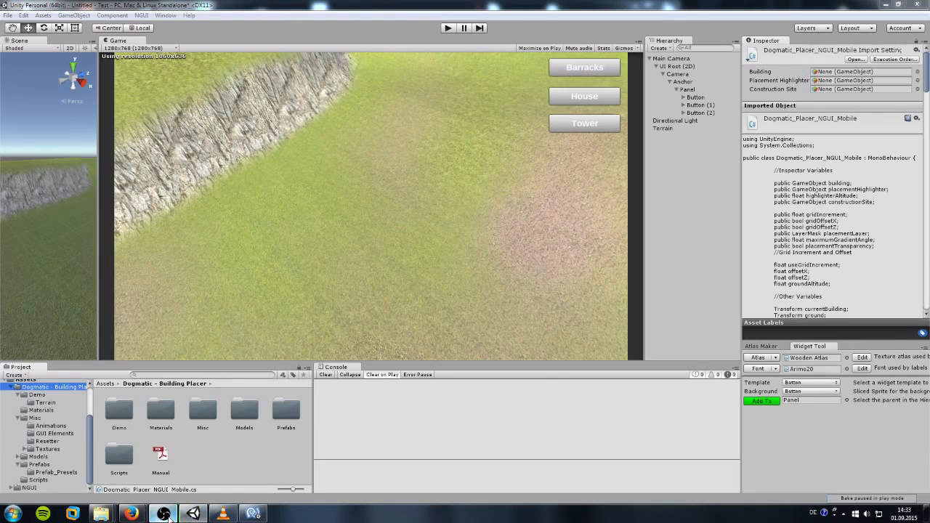